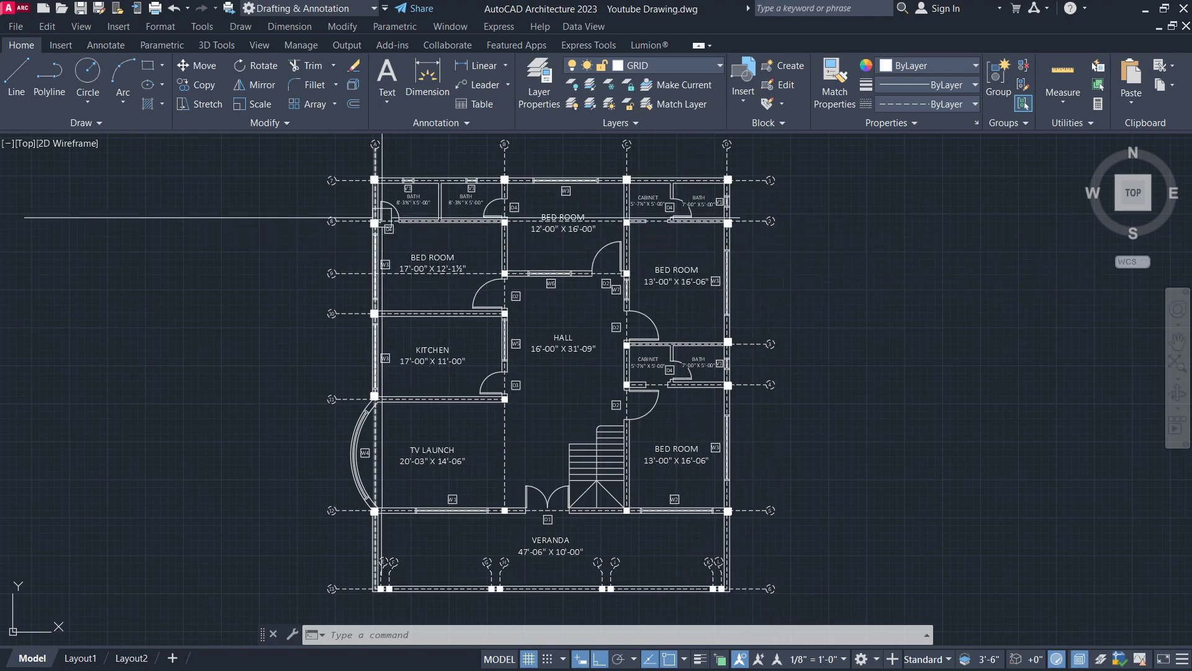
Step: Trim the outer end of horizontal grid line 8 using vertical grid line A as the cutting edge
scroll(350, 215, up, 4)
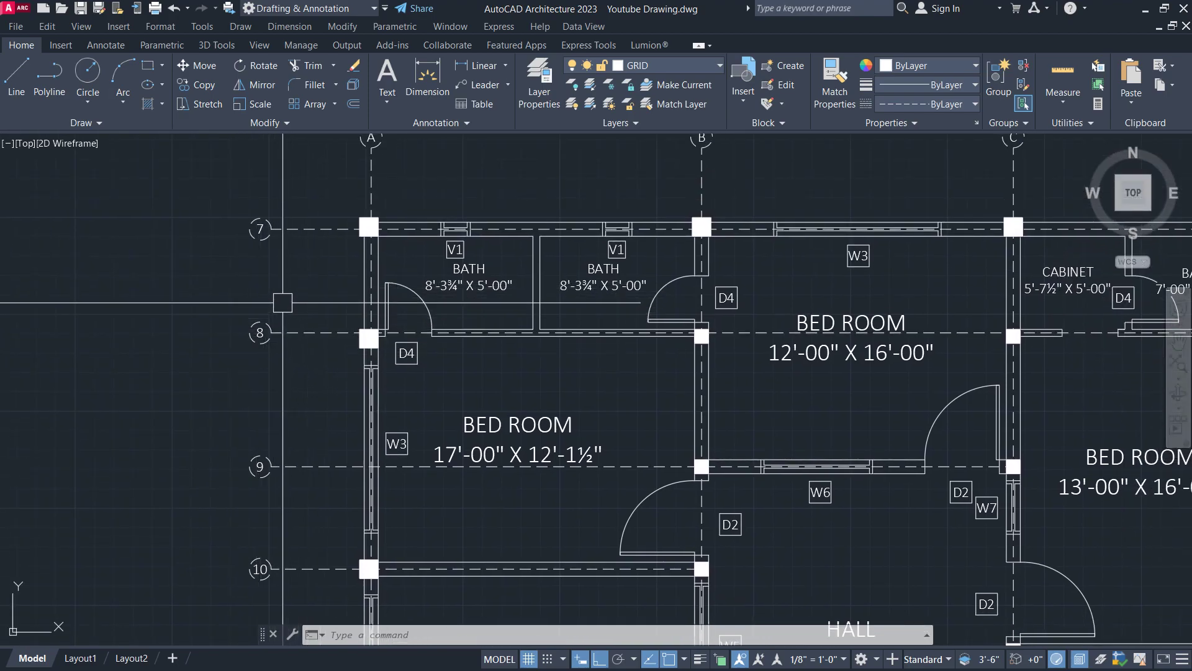
scroll(264, 333, down, 4)
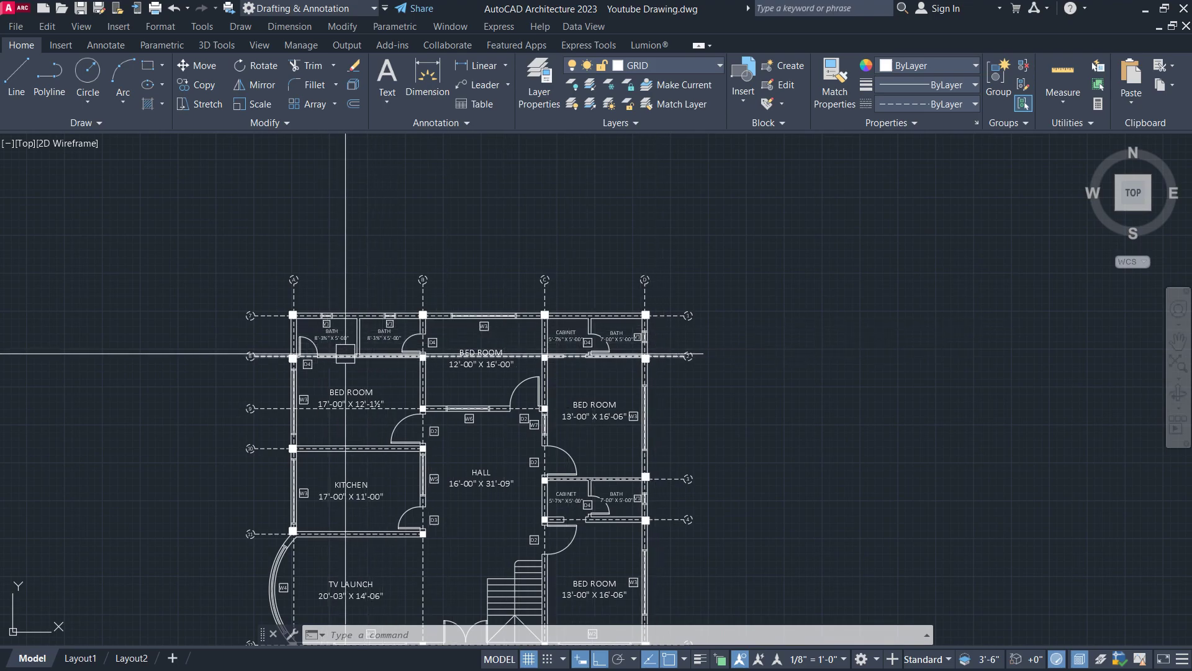
scroll(331, 348, up, 2)
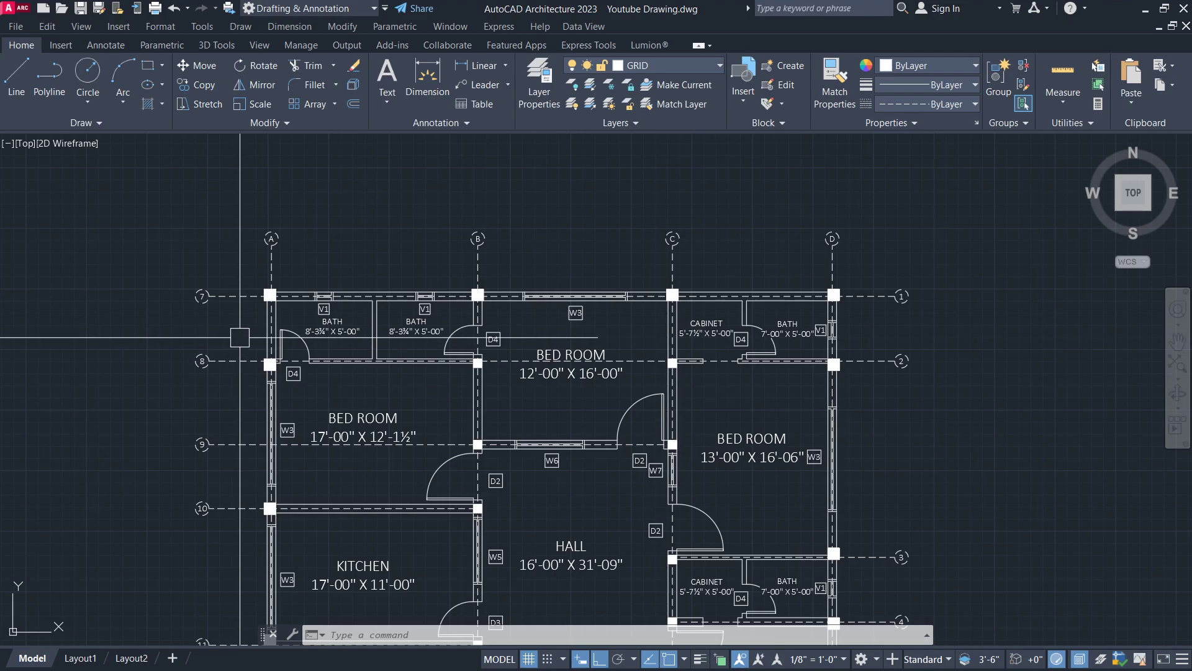
scroll(204, 380, up, 4)
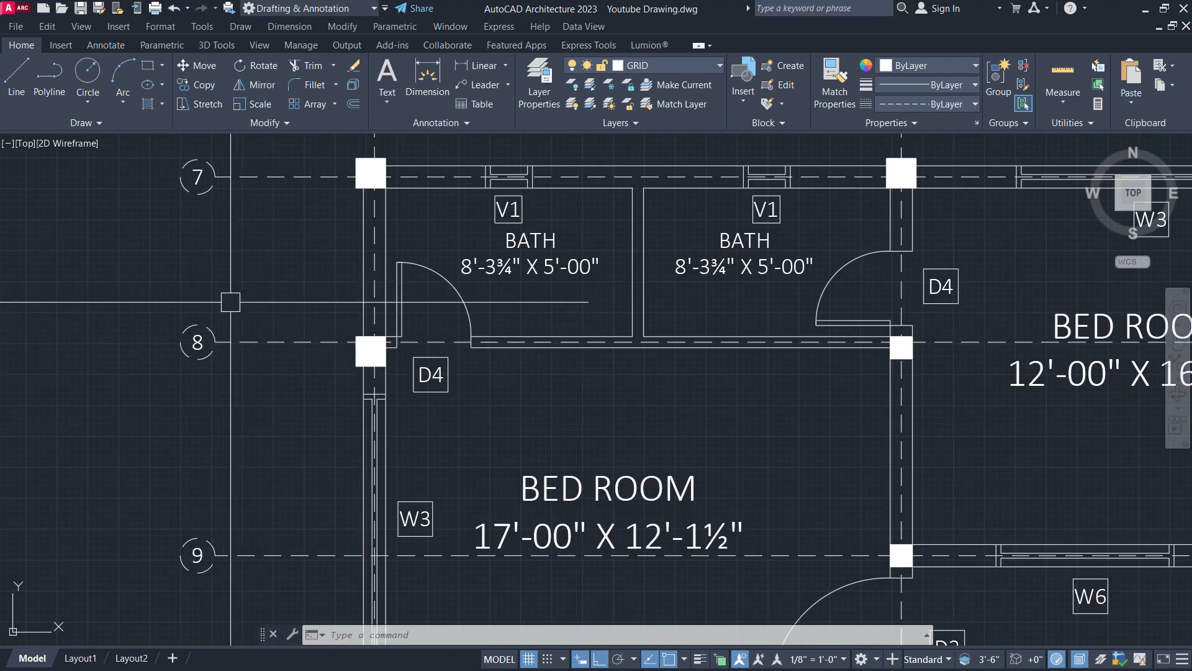
text(tr)
key(Return)
click(377, 302)
key(Return)
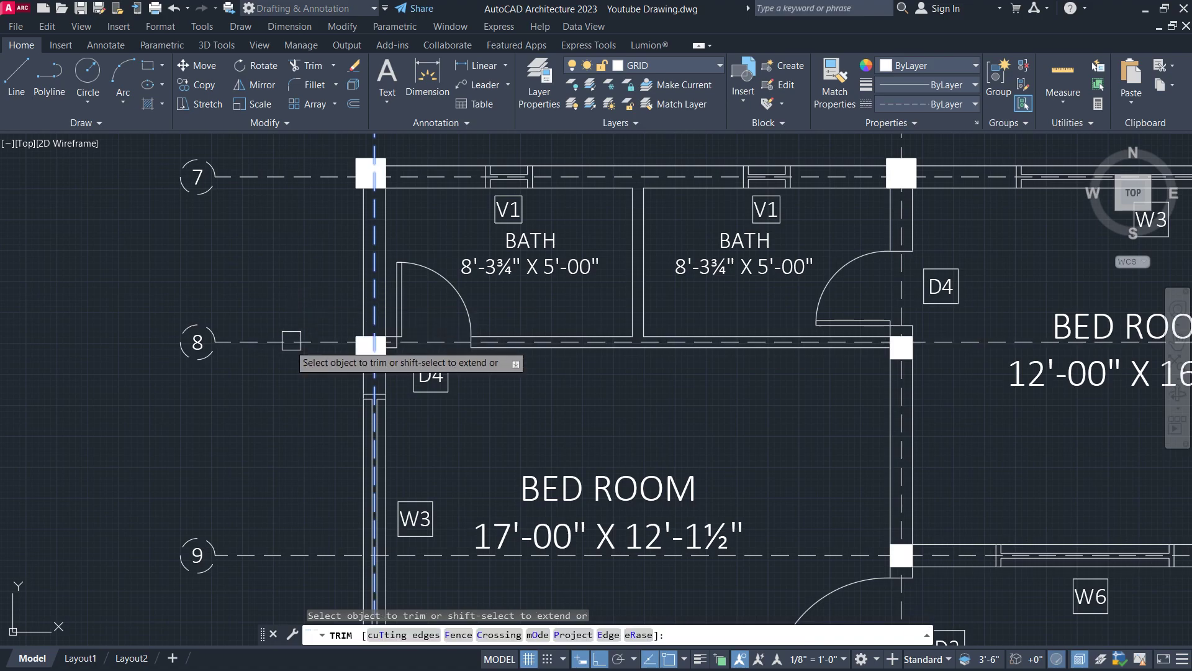
key(Escape)
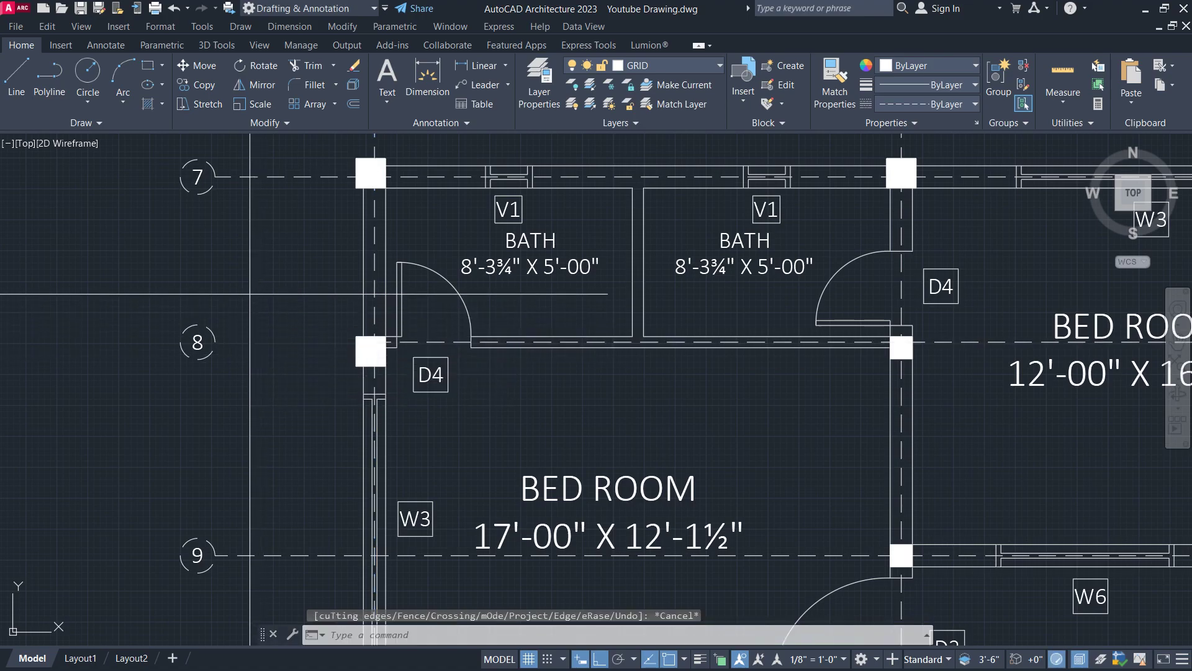
Step: Delete the cut-off piece of grid line 8 outside the exterior wall together with its bubble number
click(243, 320)
click(150, 390)
key(Delete)
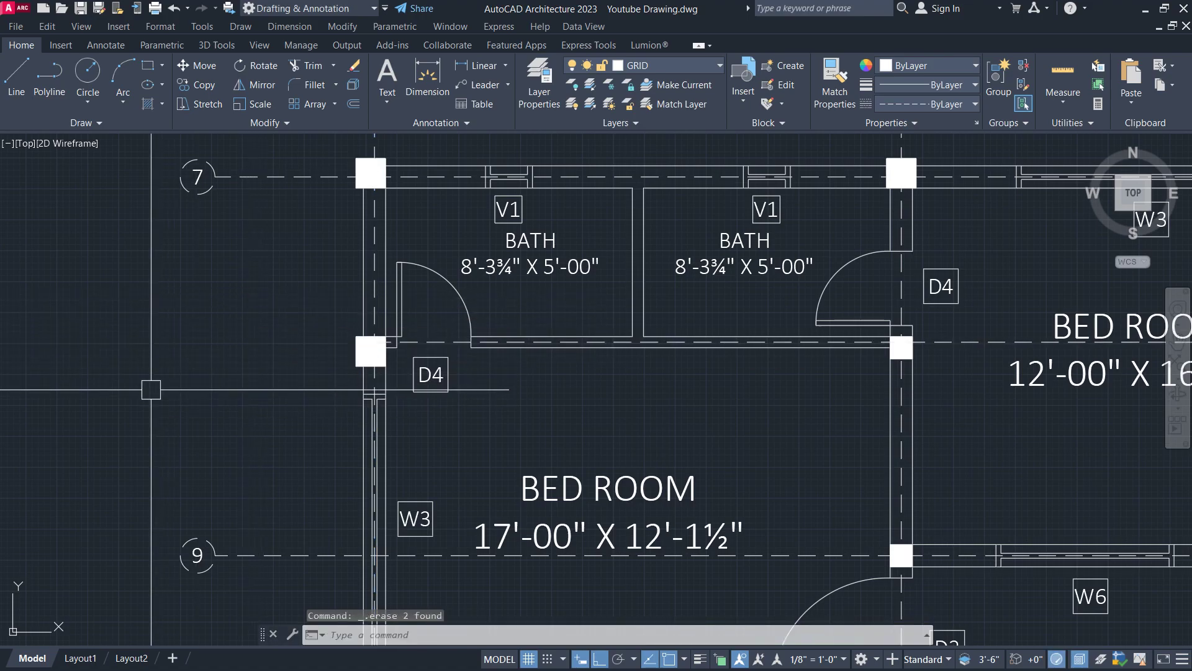
Step: Change the number in grid bubble 9, beside the 17'-00" bedroom, to 8
scroll(196, 570, up, 4)
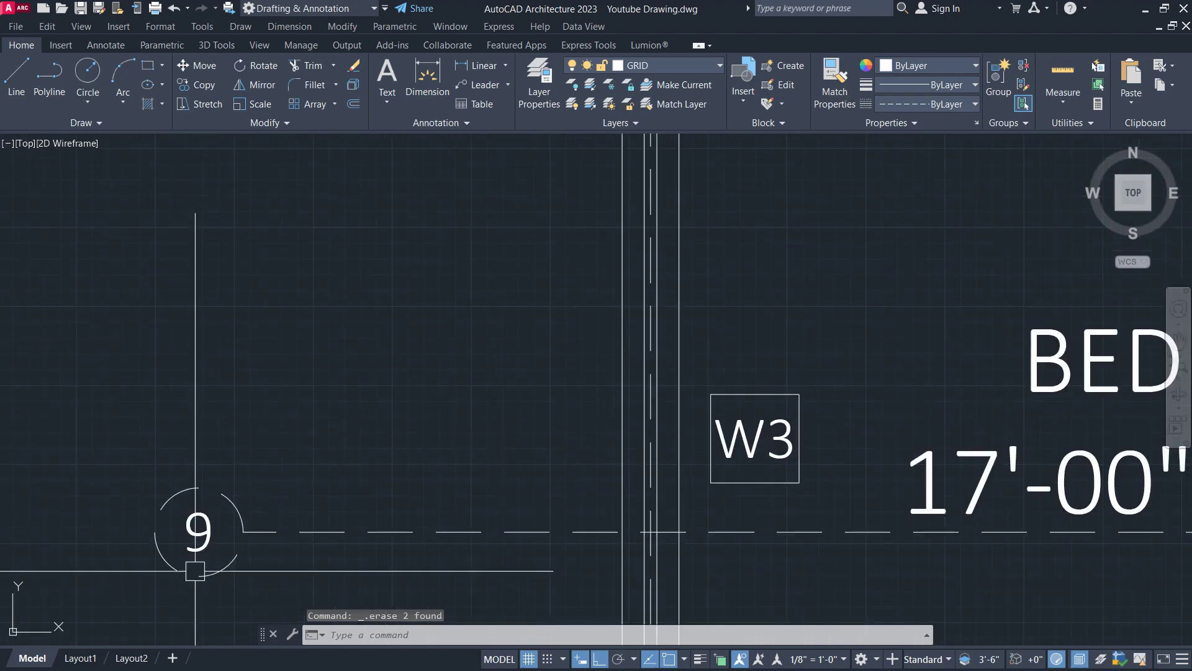
click(199, 531)
right_click(199, 531)
click(233, 83)
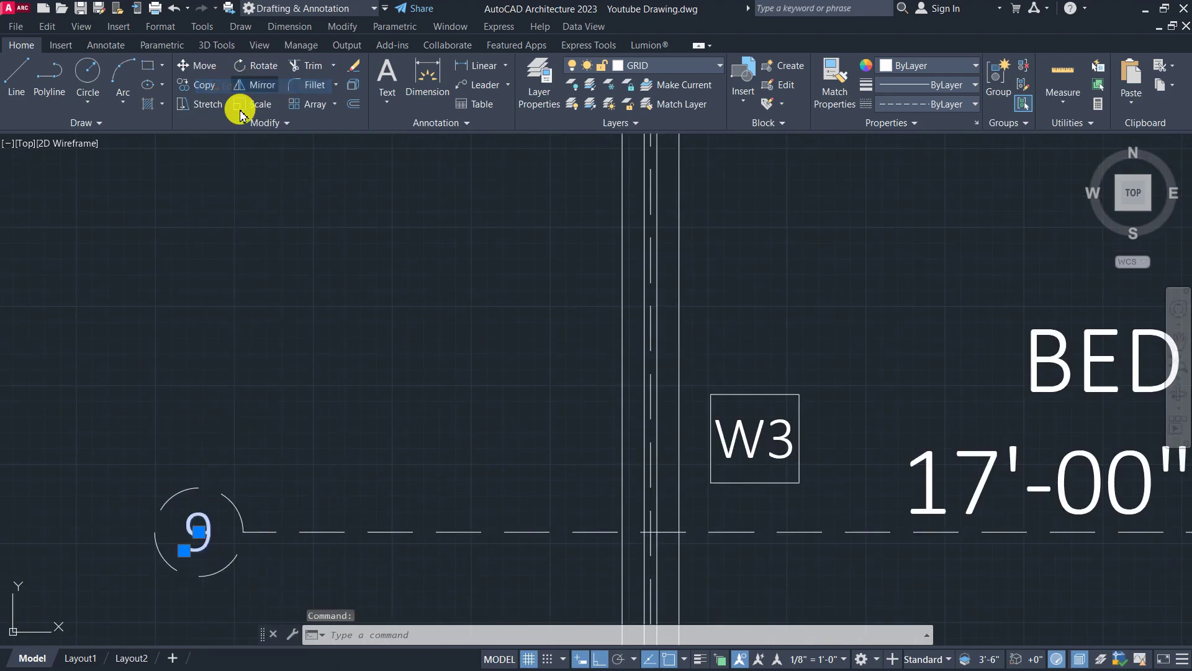
text(8)
key(Return)
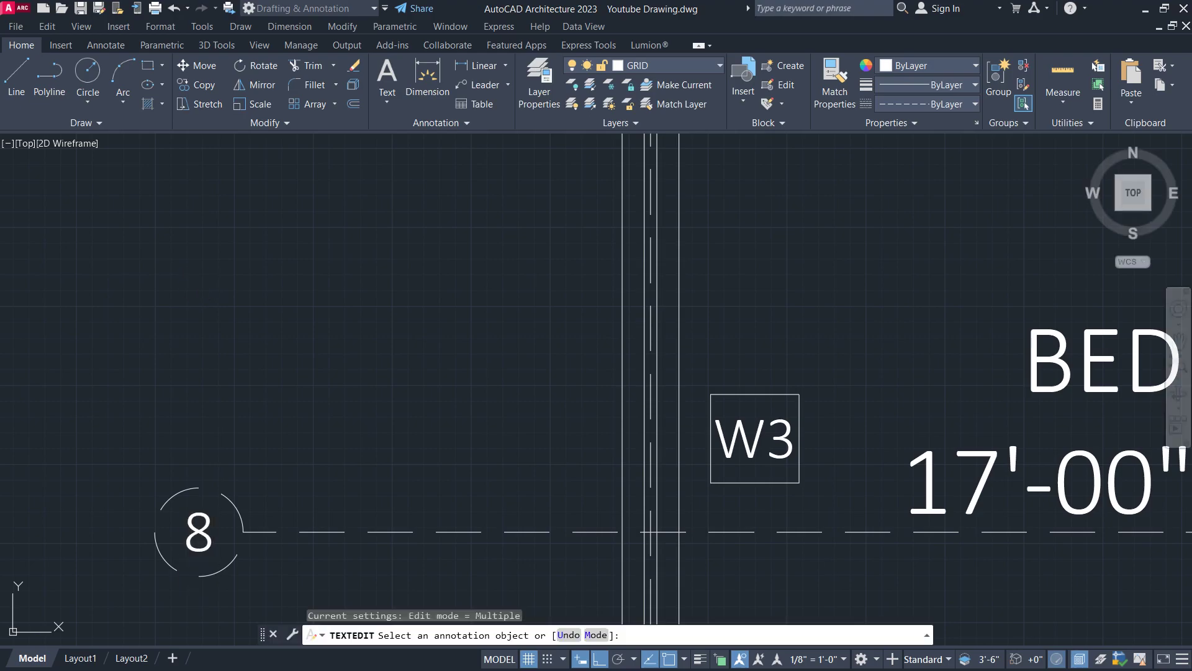
Step: Change the number in grid bubble 10, beside the wall between bedroom and kitchen, to 9
scroll(211, 193, down, 6)
scroll(216, 315, up, 8)
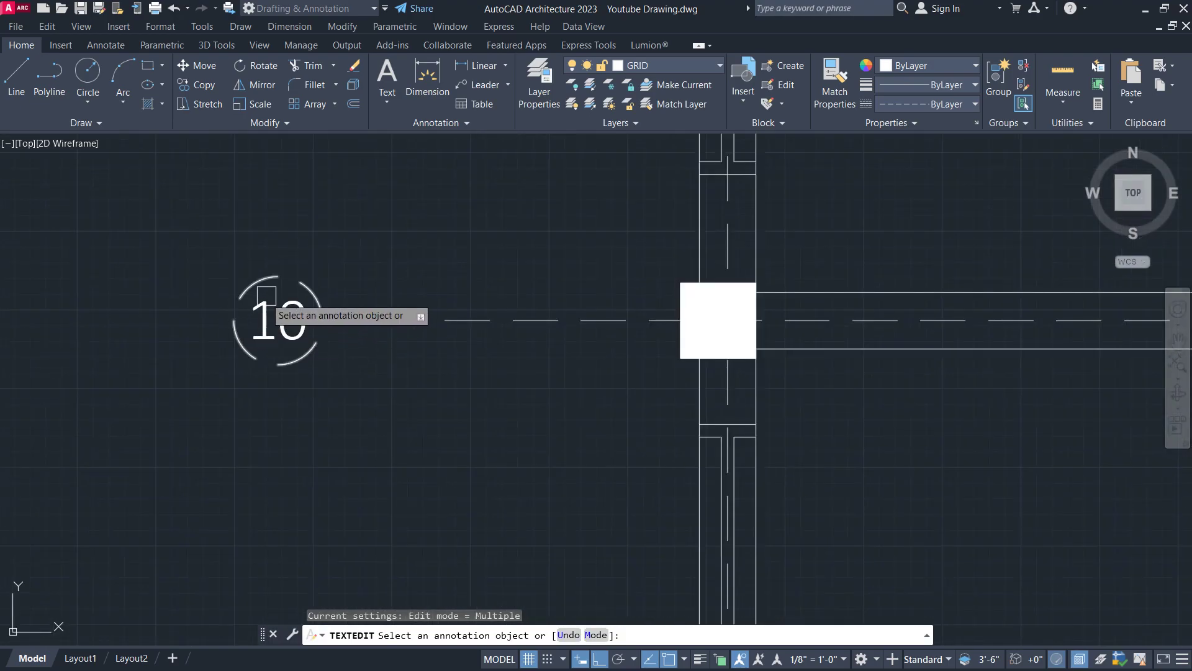
click(230, 321)
text(9)
key(Return)
Step: Renumber grid bubbles 11 and 12, at the two ends of the TV launch, as 10 and 11
scroll(292, 472, down, 5)
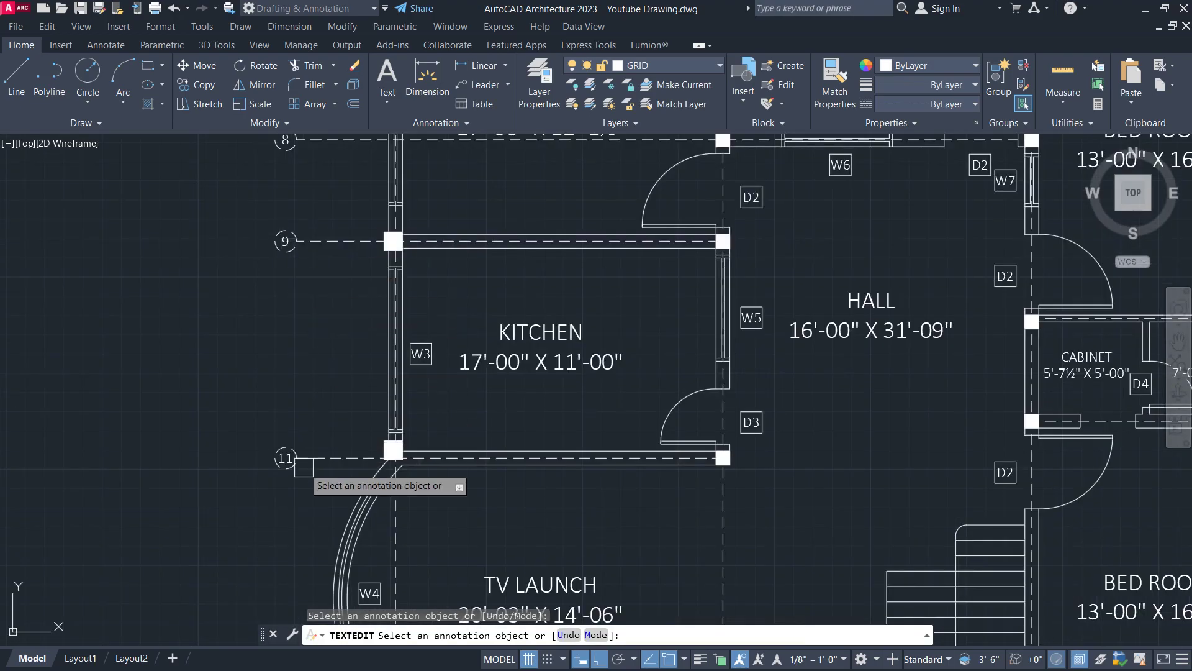
scroll(279, 448, up, 7)
click(273, 426)
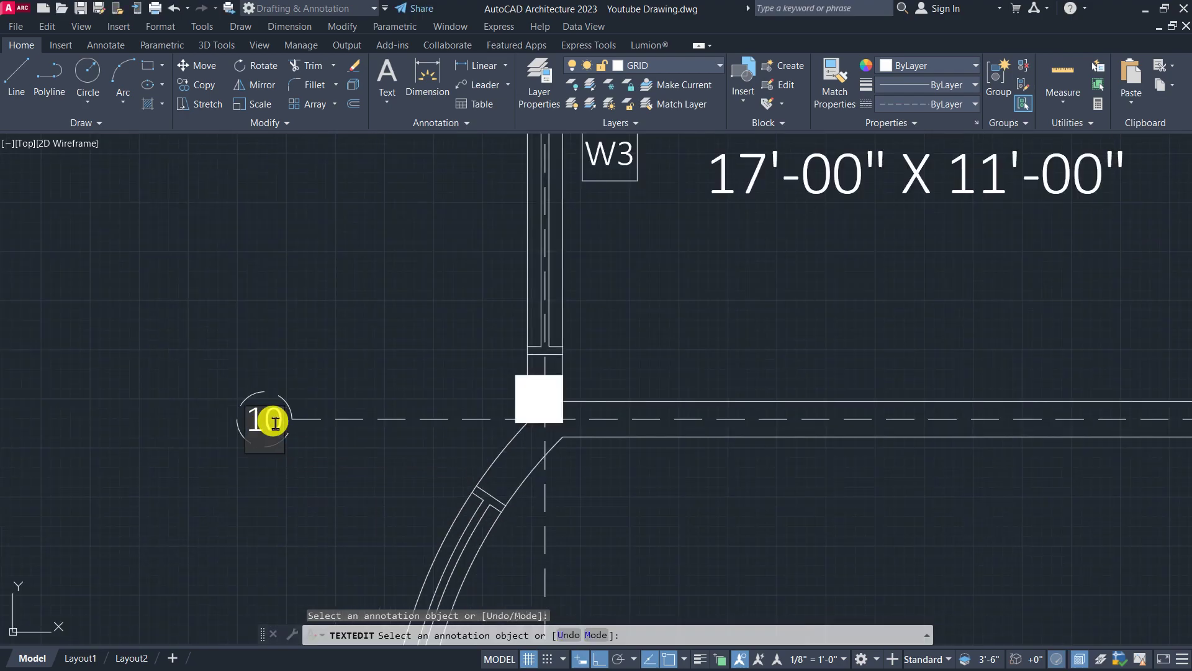
key(Return)
scroll(267, 298, down, 5)
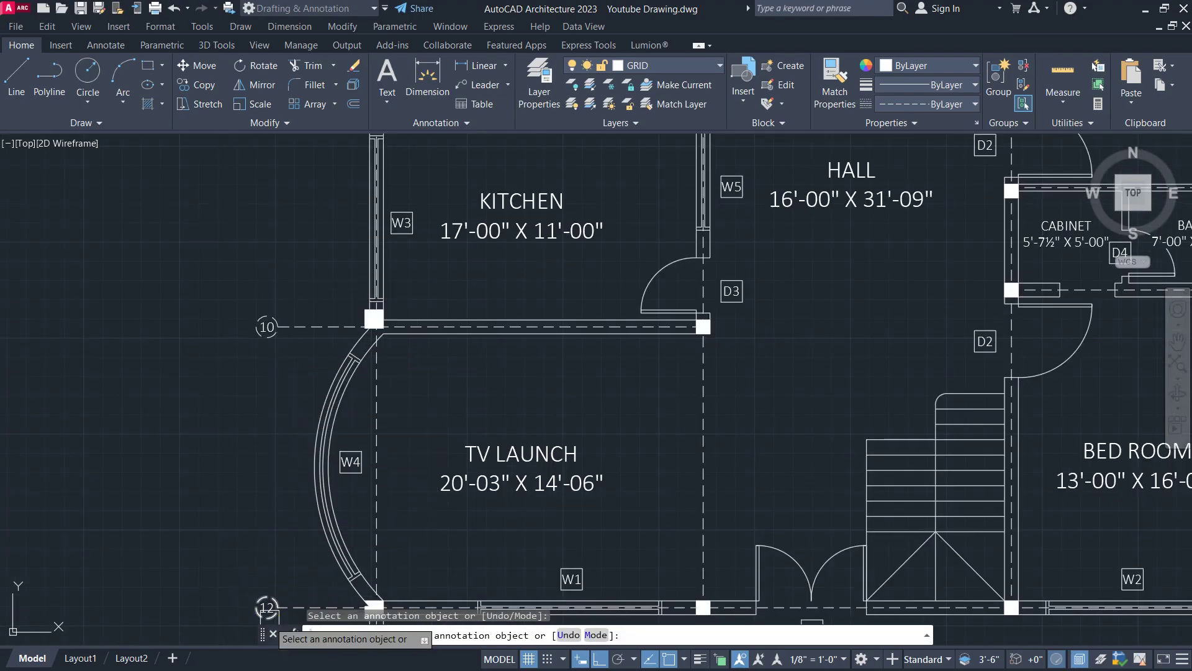
click(269, 608)
key(Return)
Step: Change the number in grid bubble 13, at the veranda's outer edge, to 12 and finish text editing
scroll(289, 472, down, 5)
scroll(295, 484, up, 7)
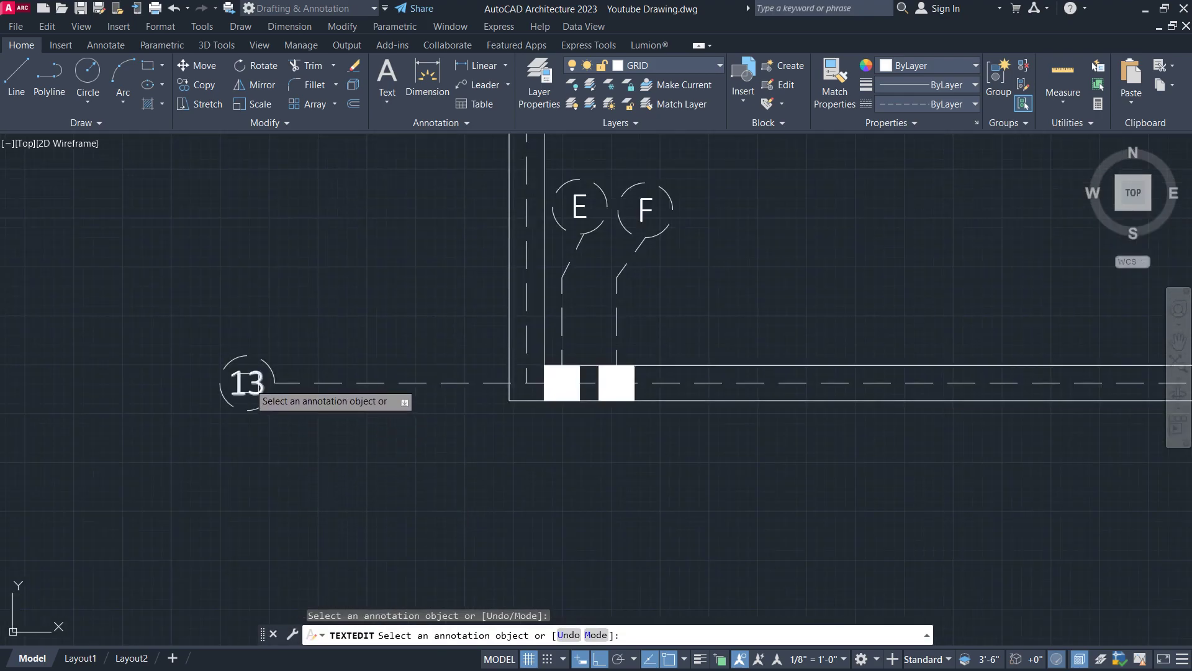
click(248, 380)
text(12)
key(Return)
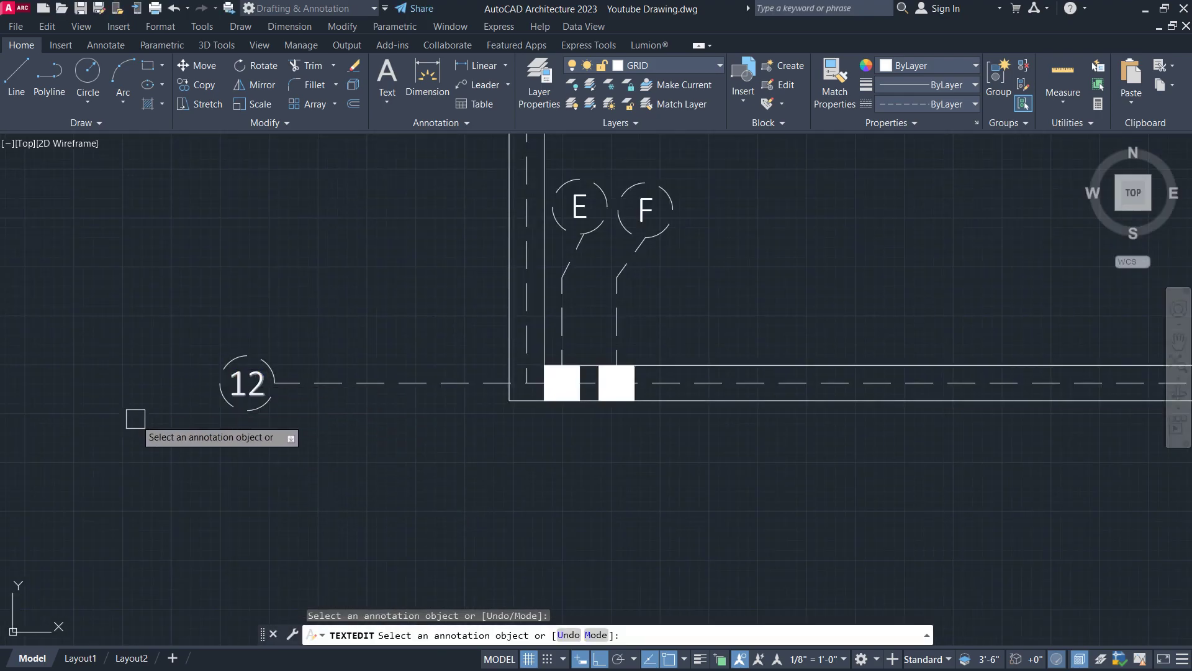
scroll(135, 418, down, 5)
key(Escape)
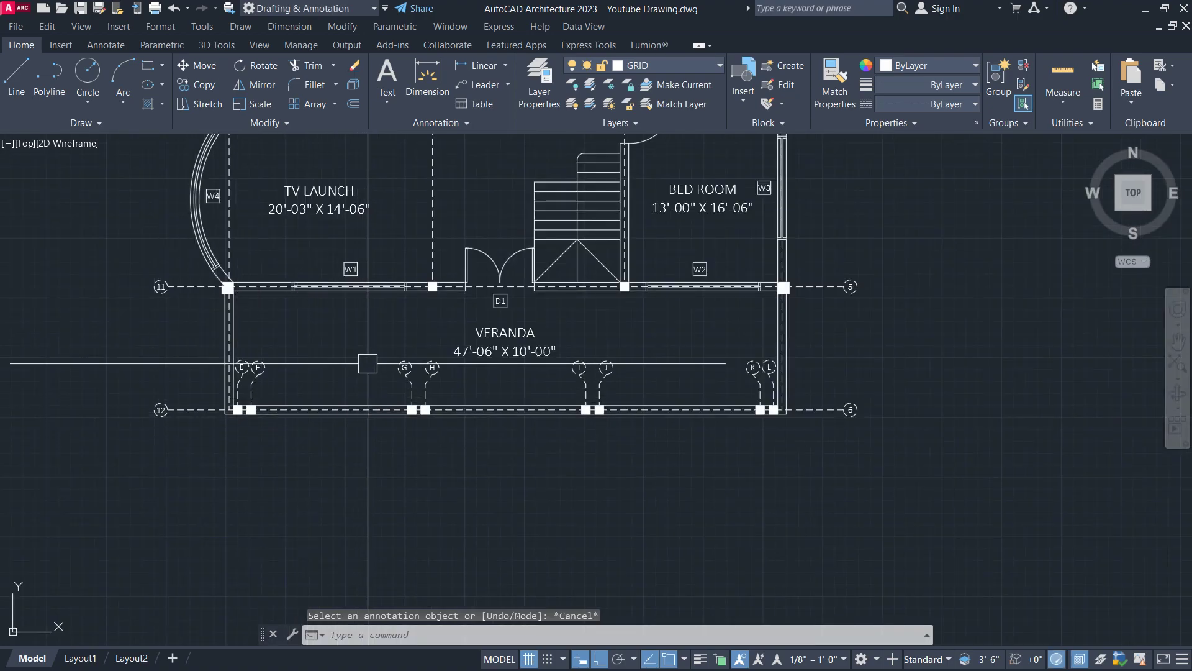
Step: Examine the veranda column grid bubbles, especially I and J, and review the rest of the floor plan
middle_drag(367, 364, 335, 376)
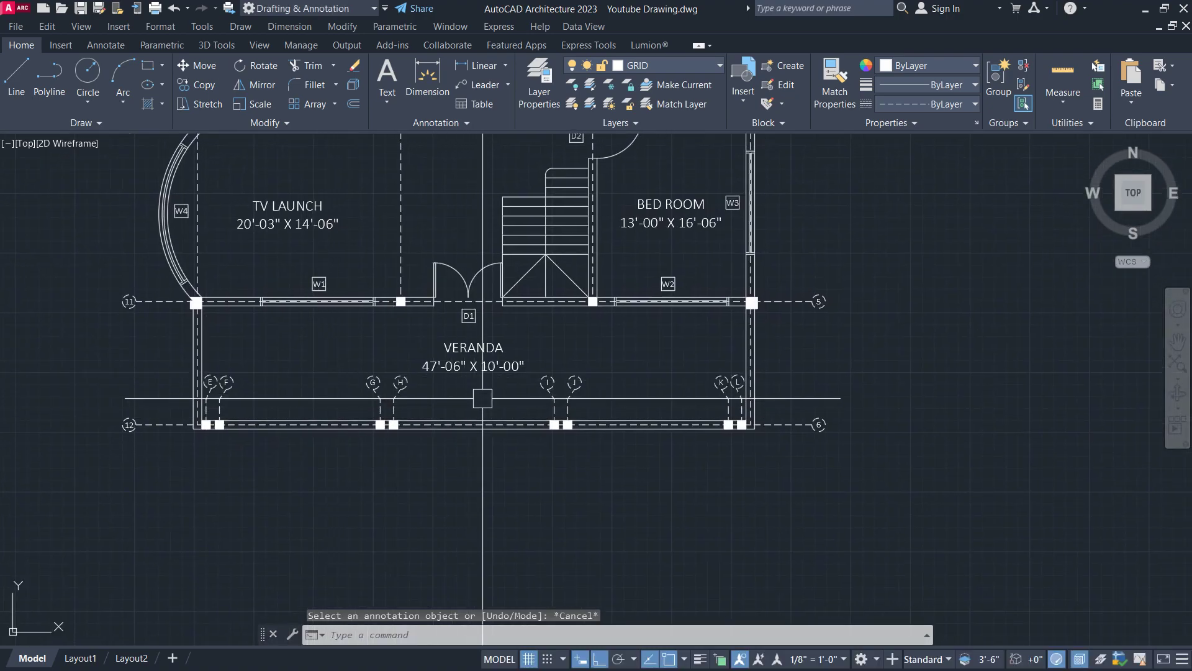
middle_drag(483, 398, 464, 404)
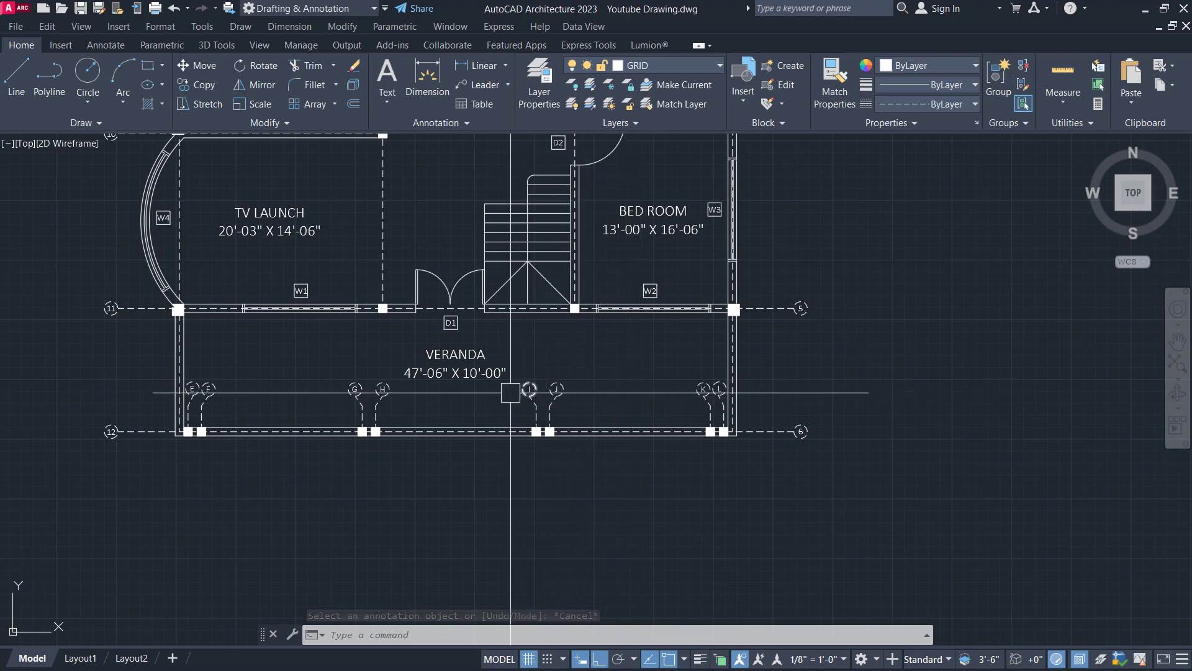
click(579, 381)
click(520, 411)
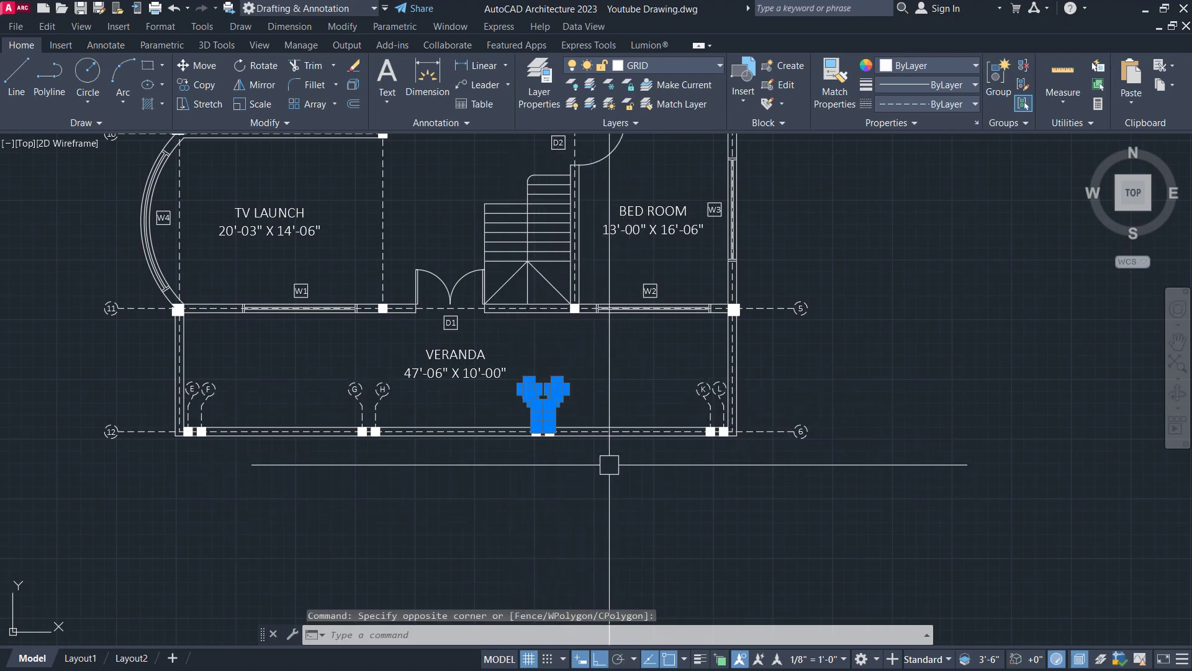
key(Escape)
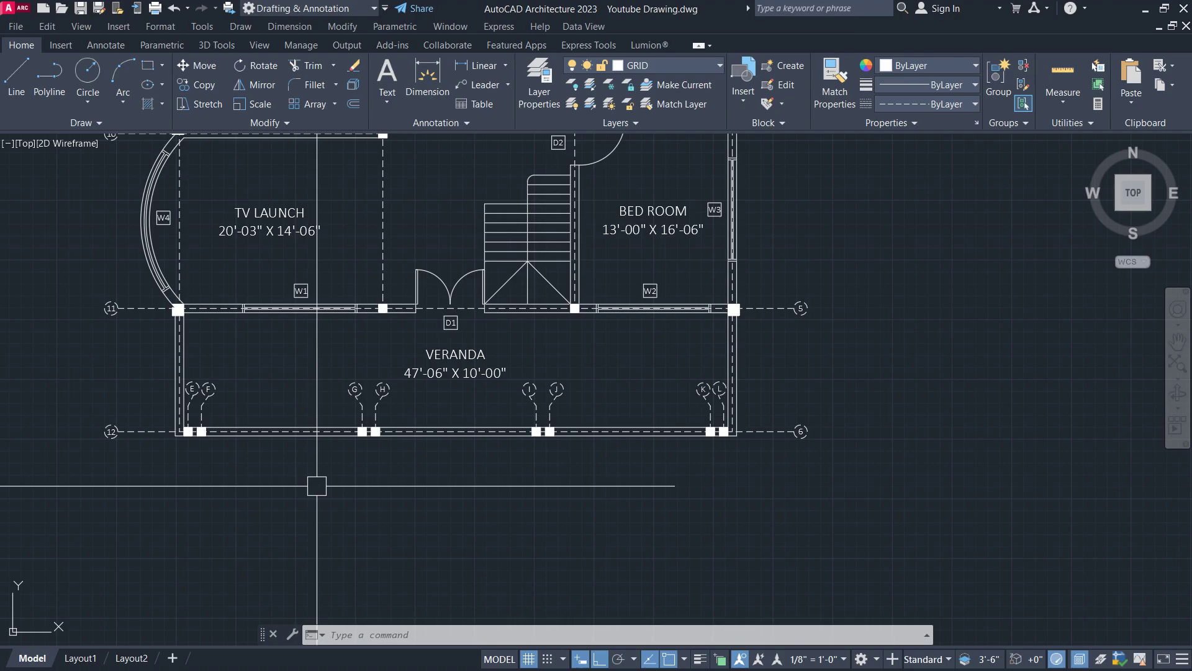
middle_drag(631, 335, 659, 463)
scroll(658, 463, down, 4)
middle_drag(599, 416, 590, 403)
scroll(591, 403, up, 1)
scroll(591, 402, up, 1)
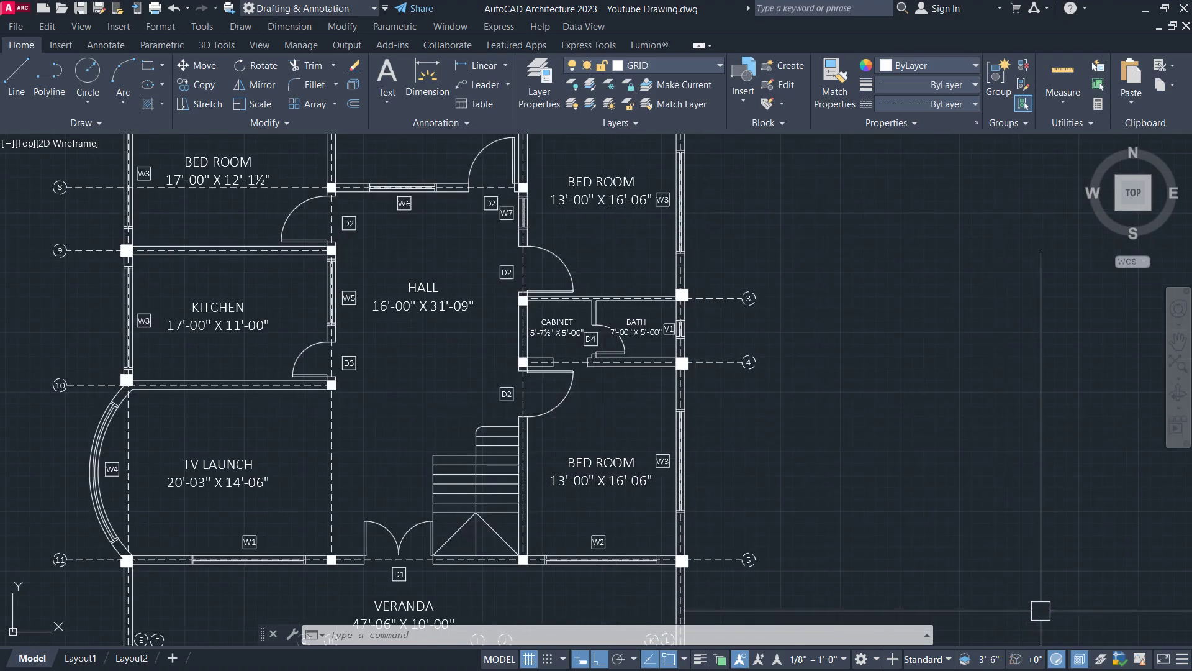
Step: Create a new dimension style named DIM 1, based on Standard and used for all dimensions
text(d)
key(Return)
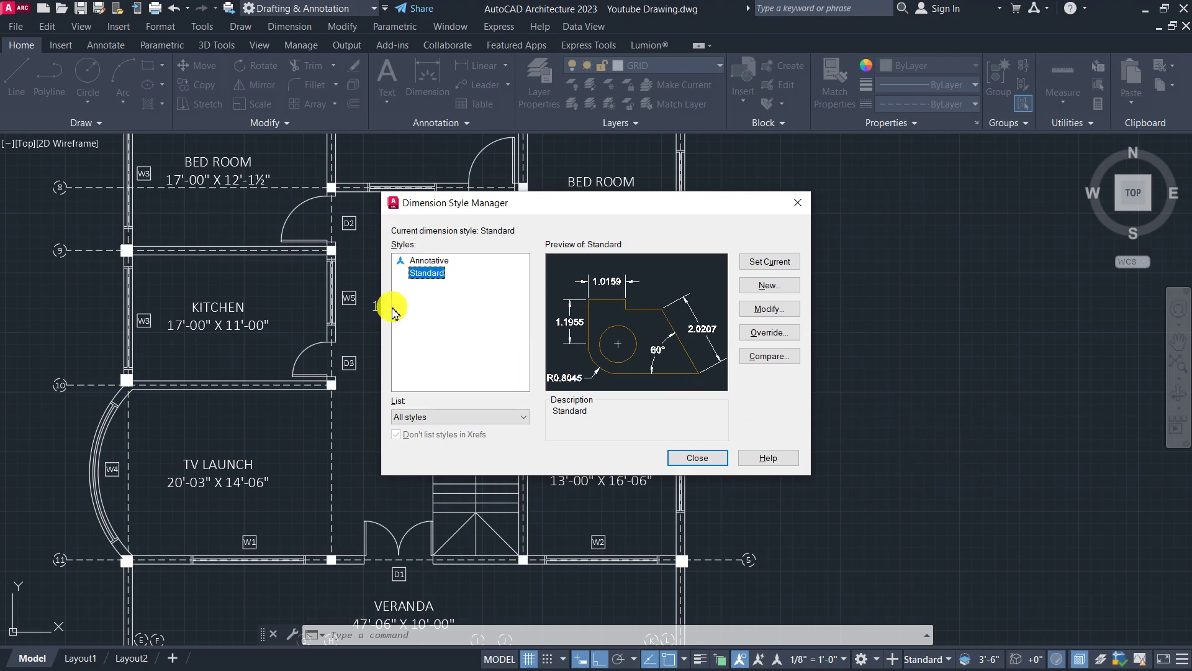
drag(573, 208, 601, 211)
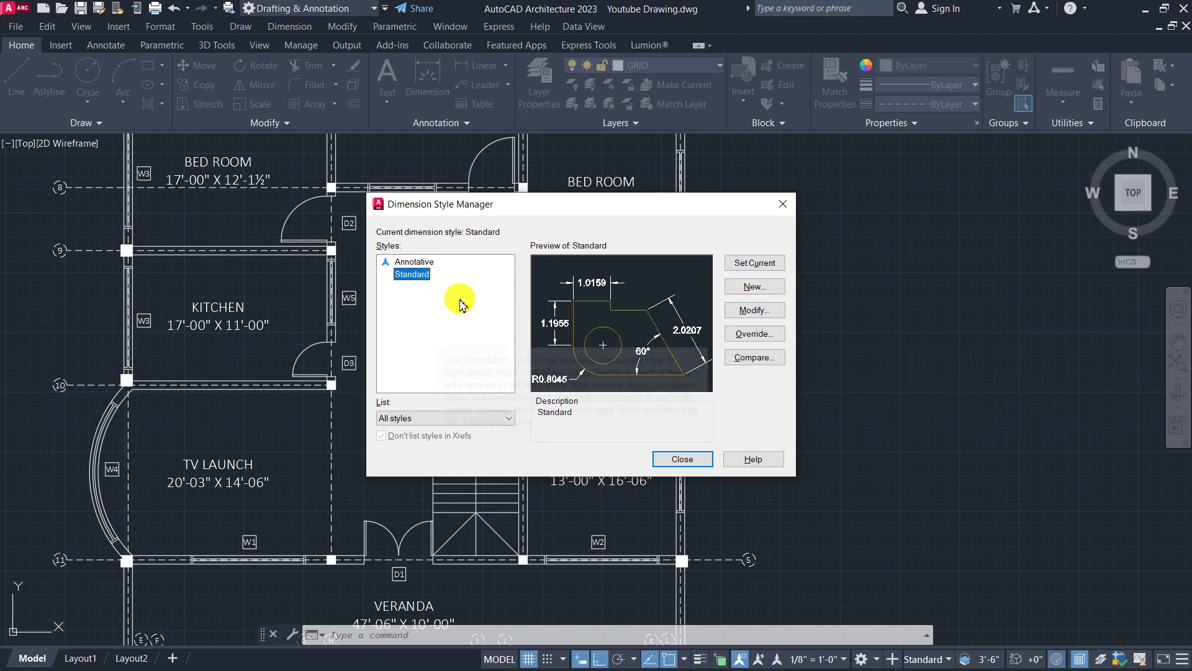
click(756, 290)
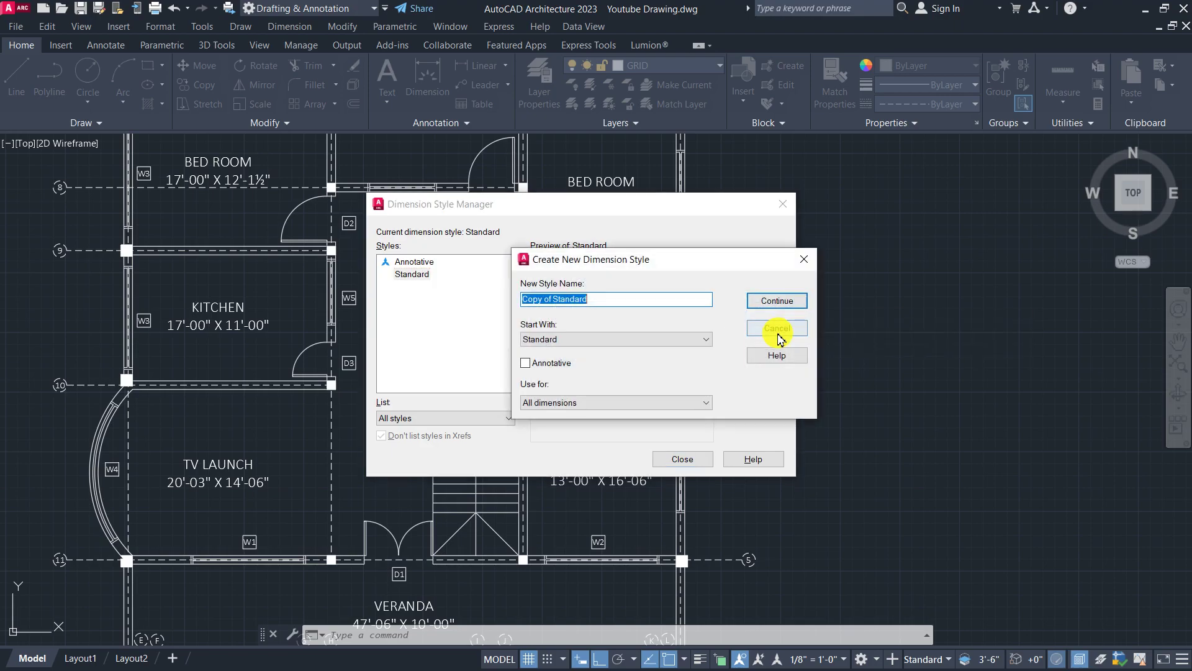
drag(636, 264, 545, 256)
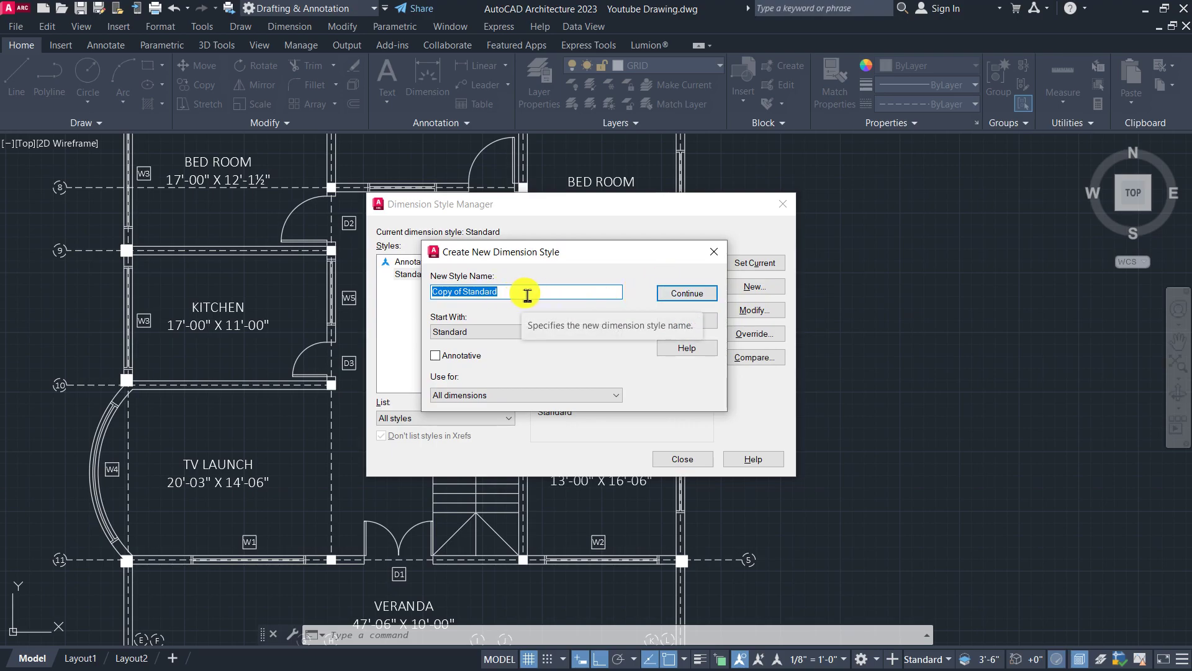
text(DIM 1)
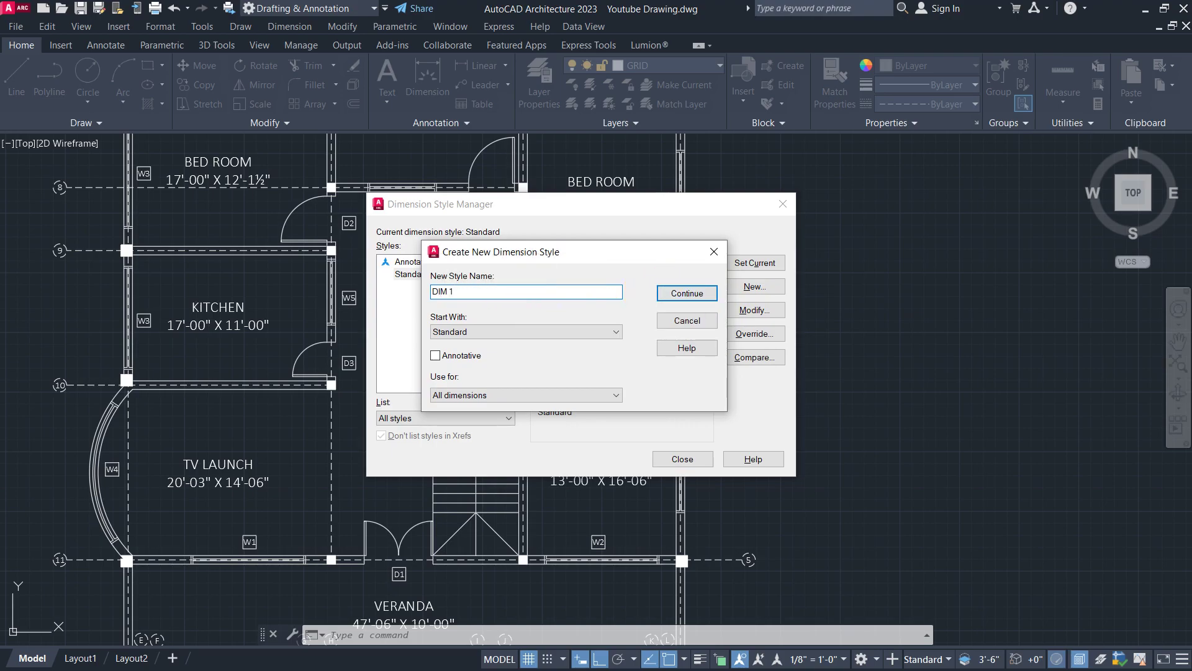
click(679, 293)
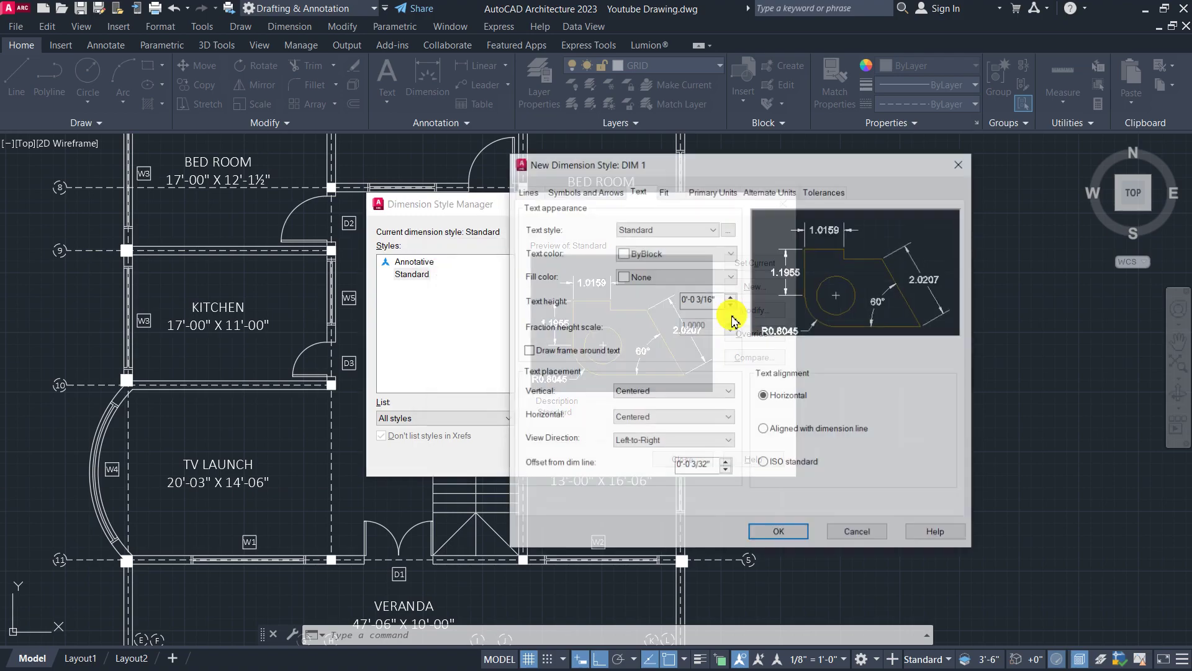
Step: Set DIM 1's linear units to Architectural with 0'-0 1/8" precision and diagonal fractions, and its angular precision to 0.00
drag(697, 169, 675, 169)
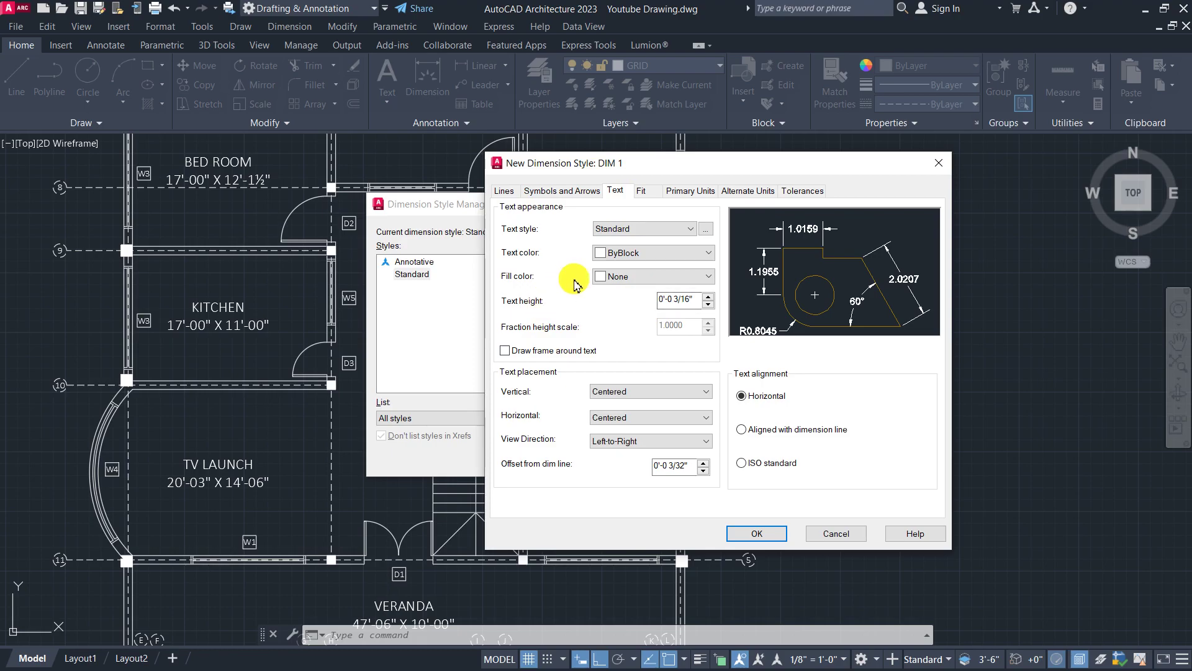
click(701, 193)
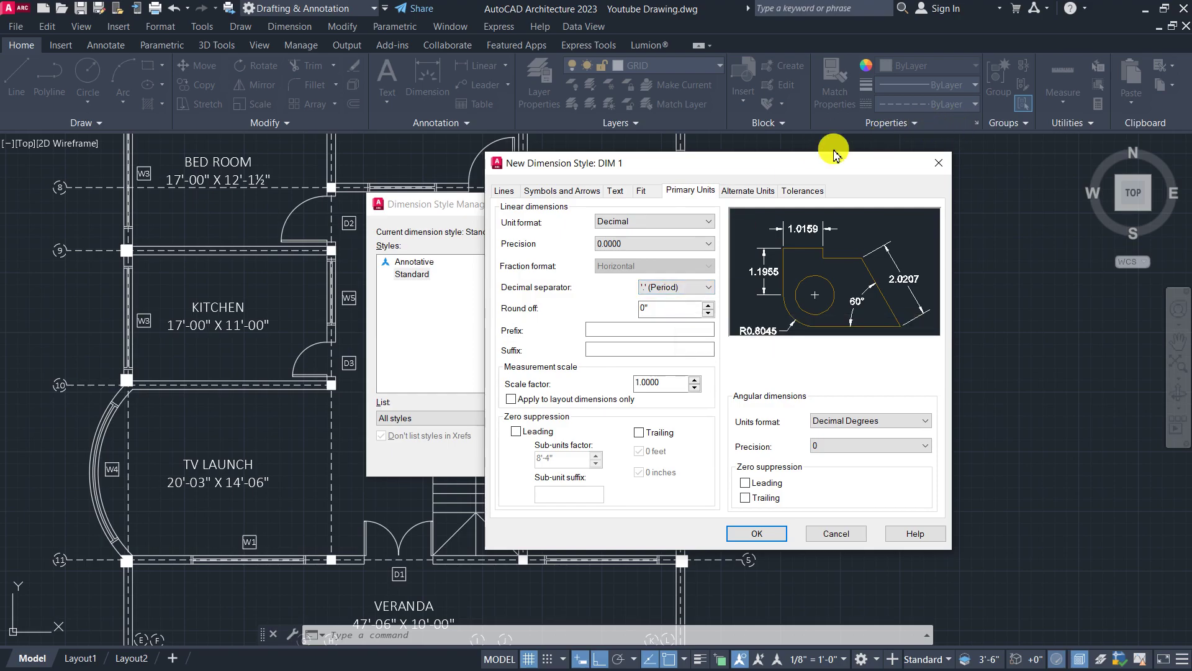
click(699, 223)
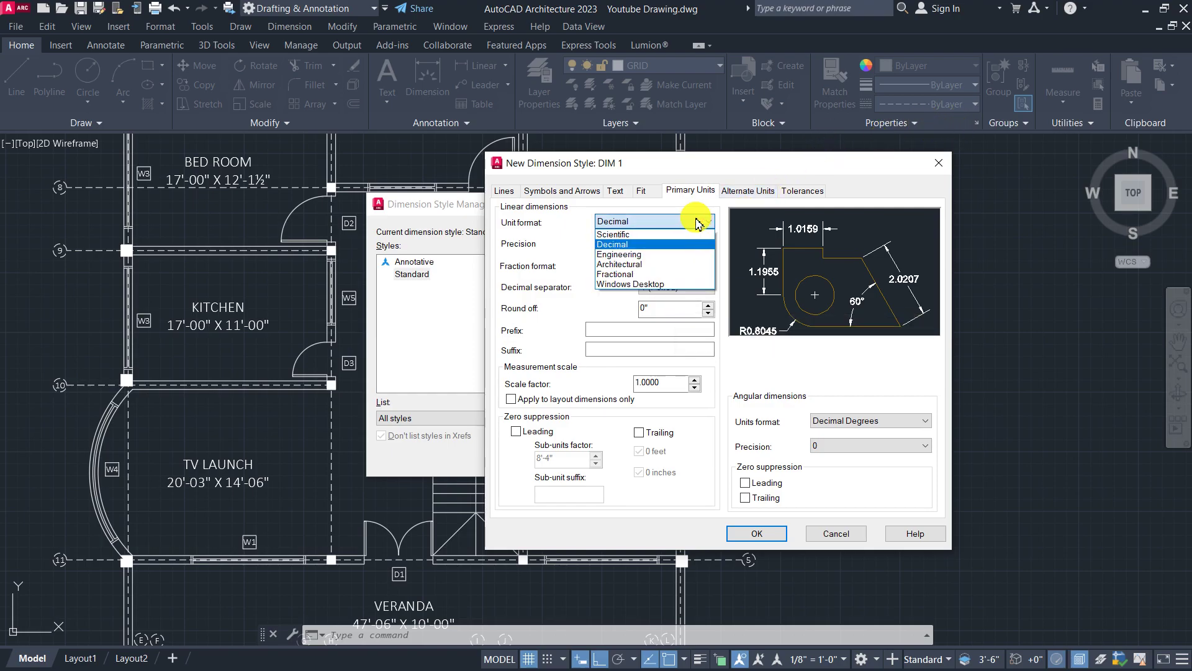
click(660, 265)
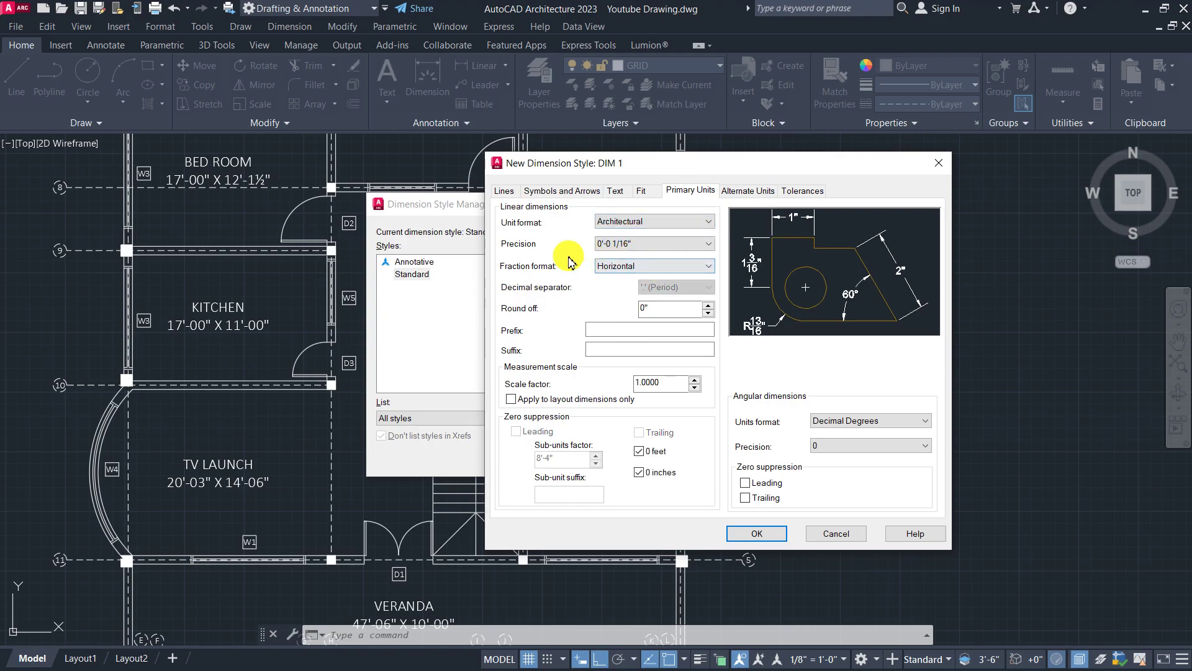
click(635, 243)
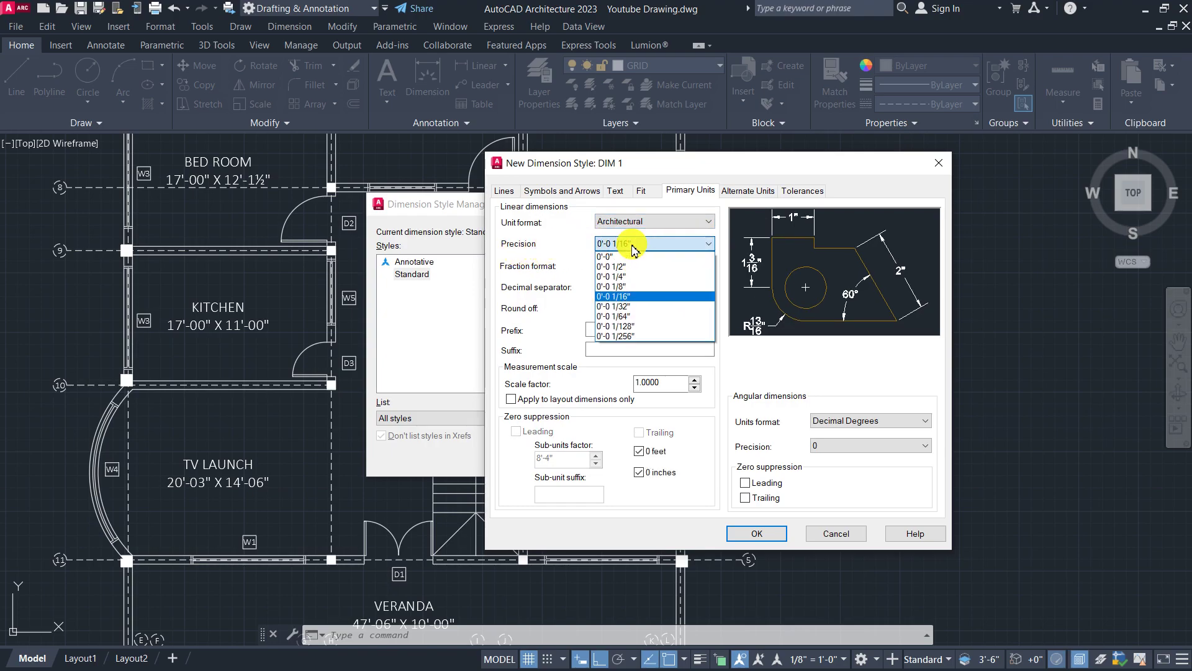
click(635, 286)
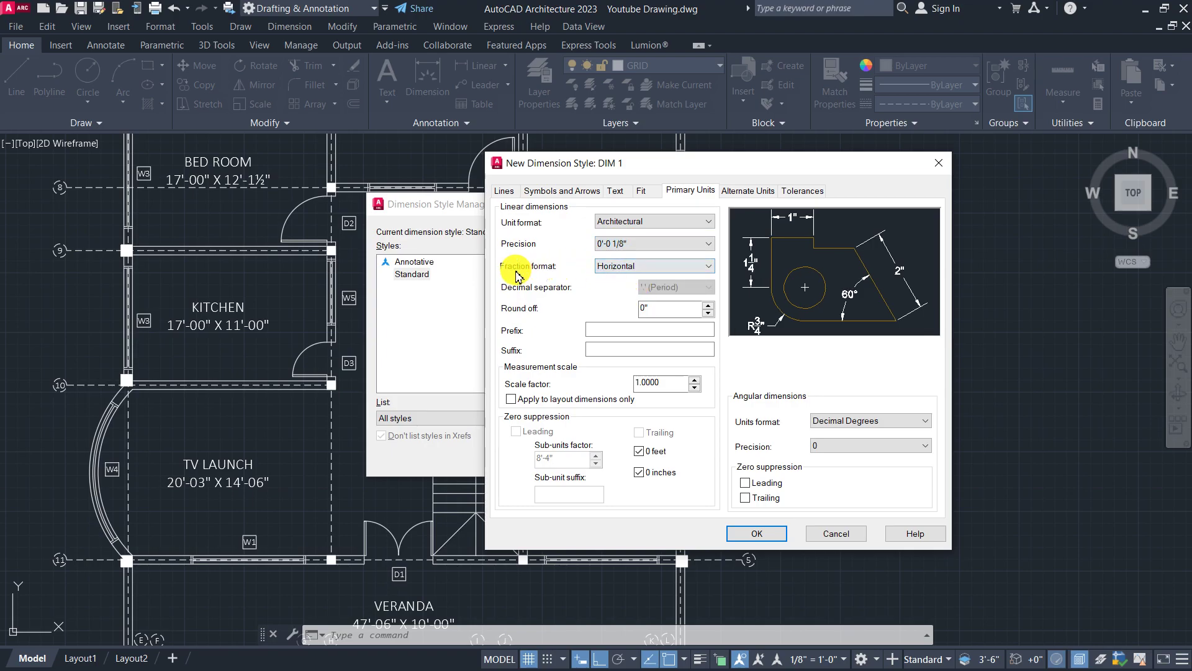
click(627, 267)
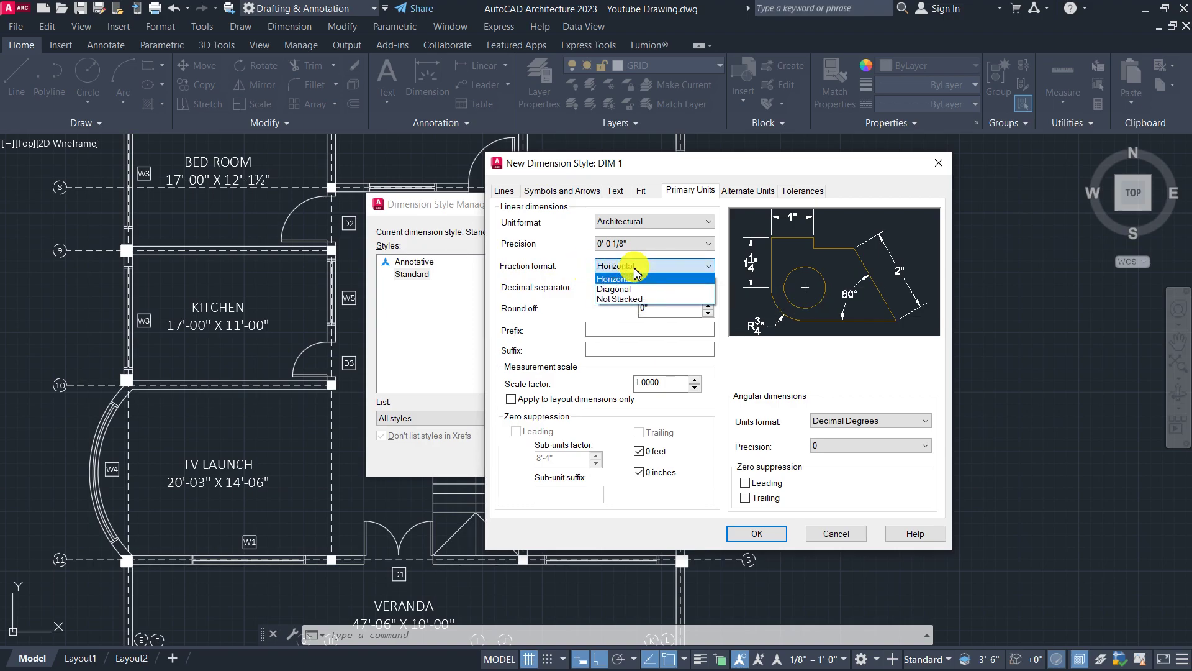
click(643, 290)
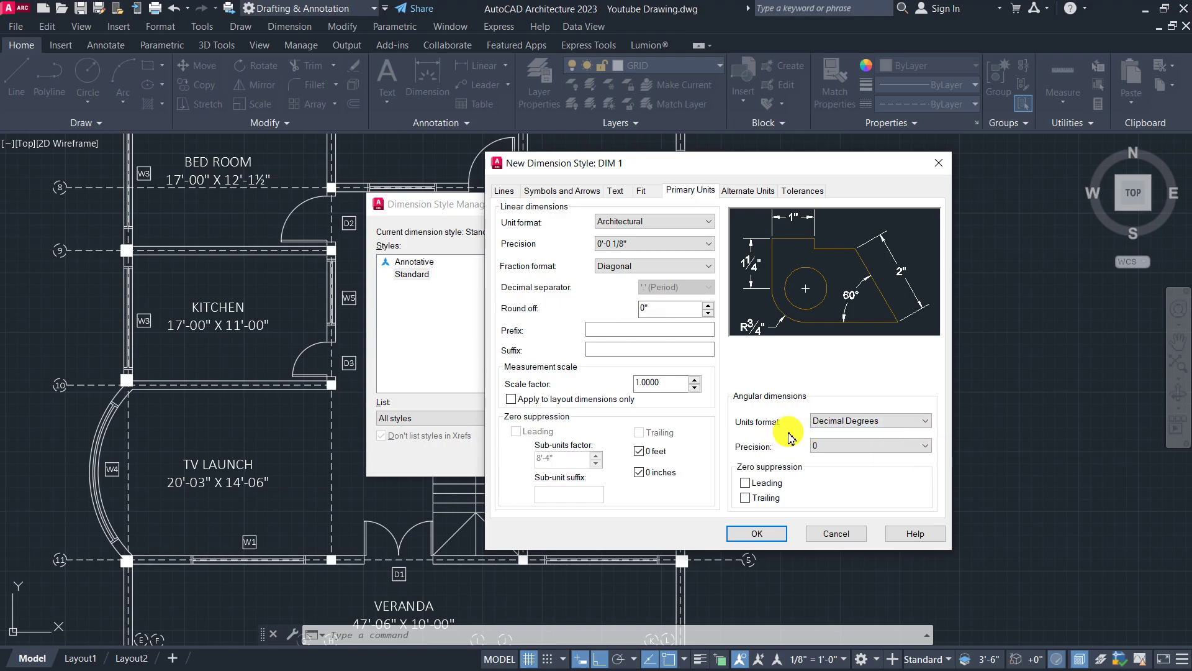
click(832, 449)
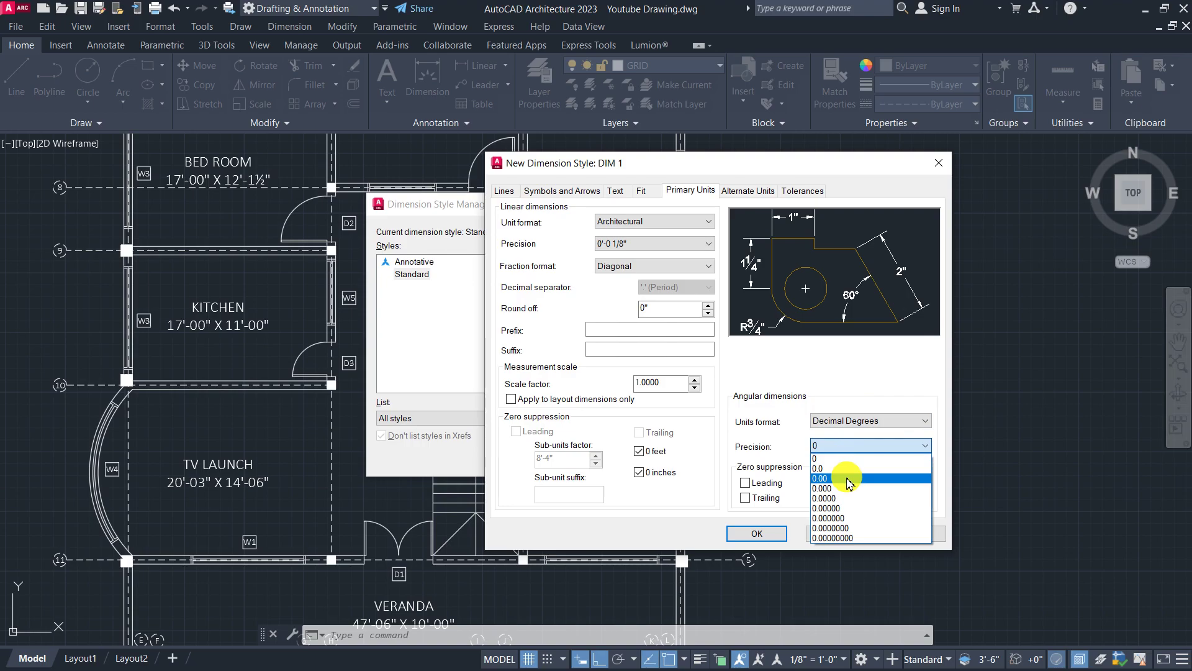
click(849, 478)
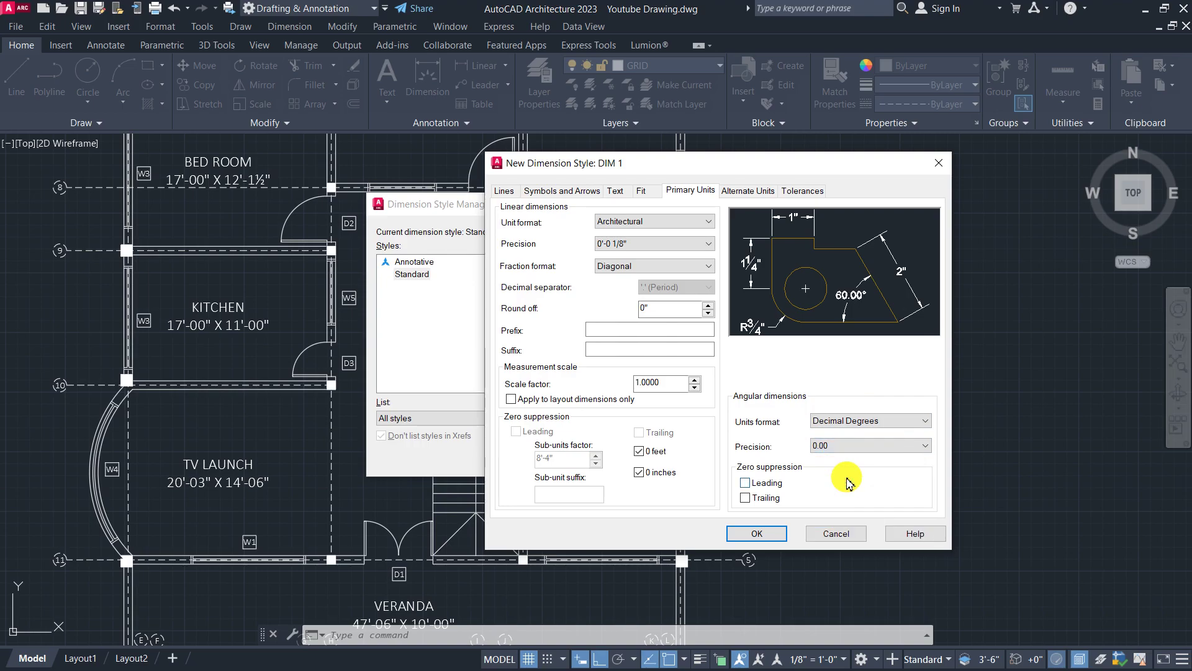
Step: Set the fit option to move text outside the extension lines first and use an overall dimension scale of 96
click(642, 191)
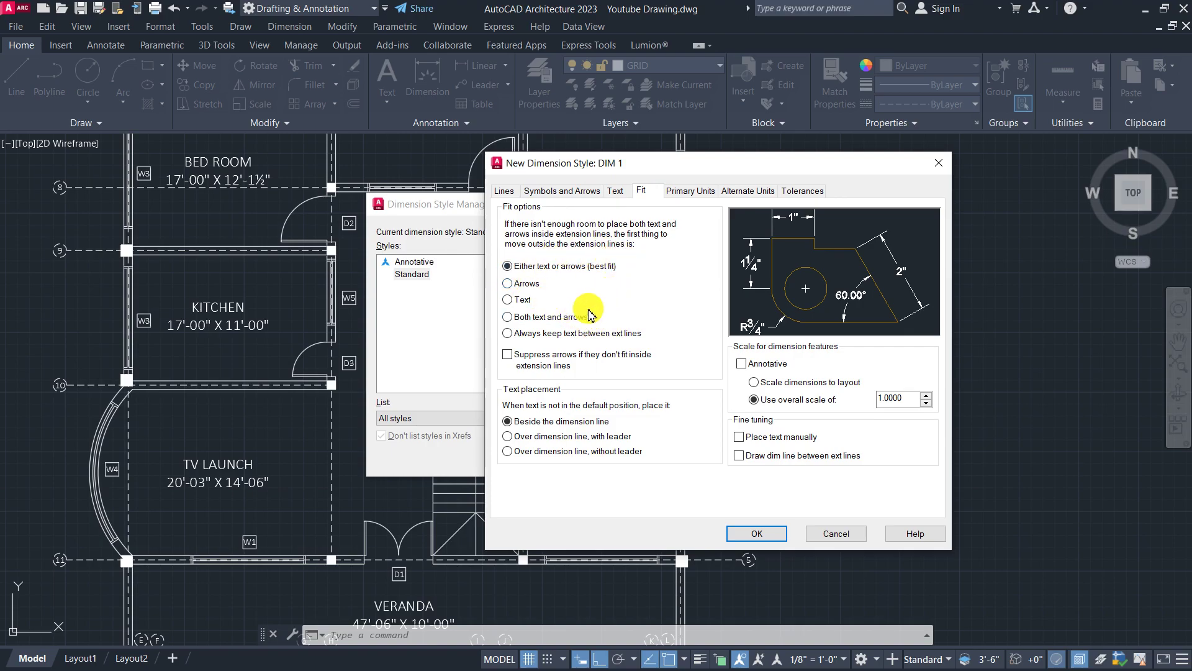
click(511, 300)
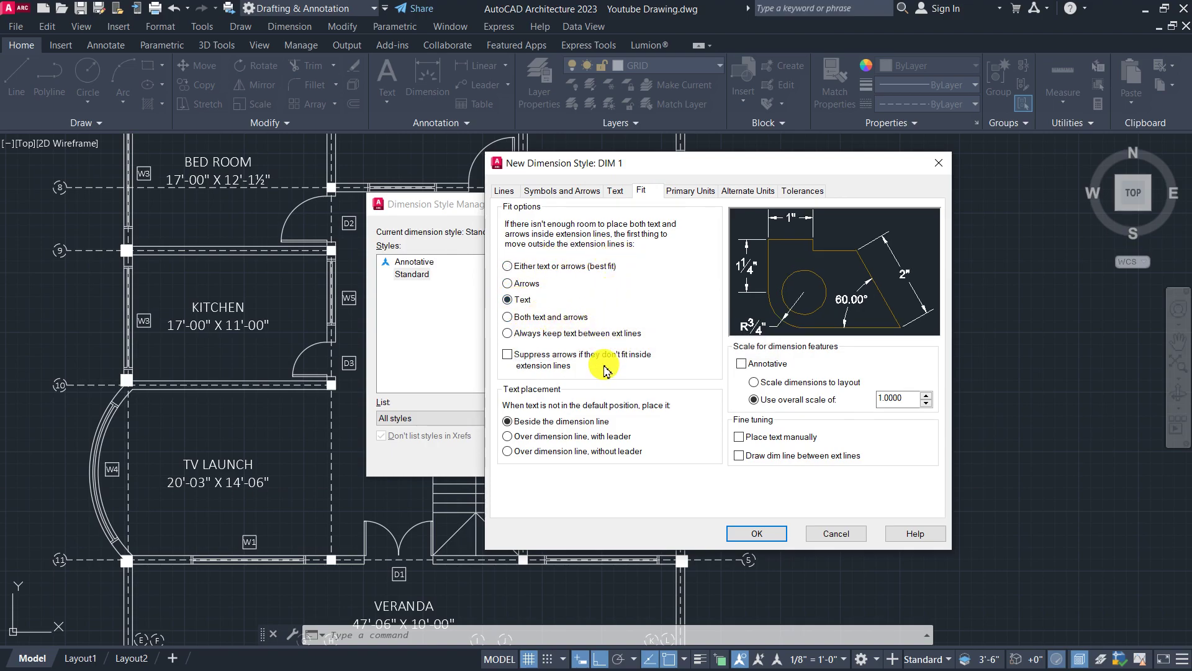
drag(887, 398, 841, 402)
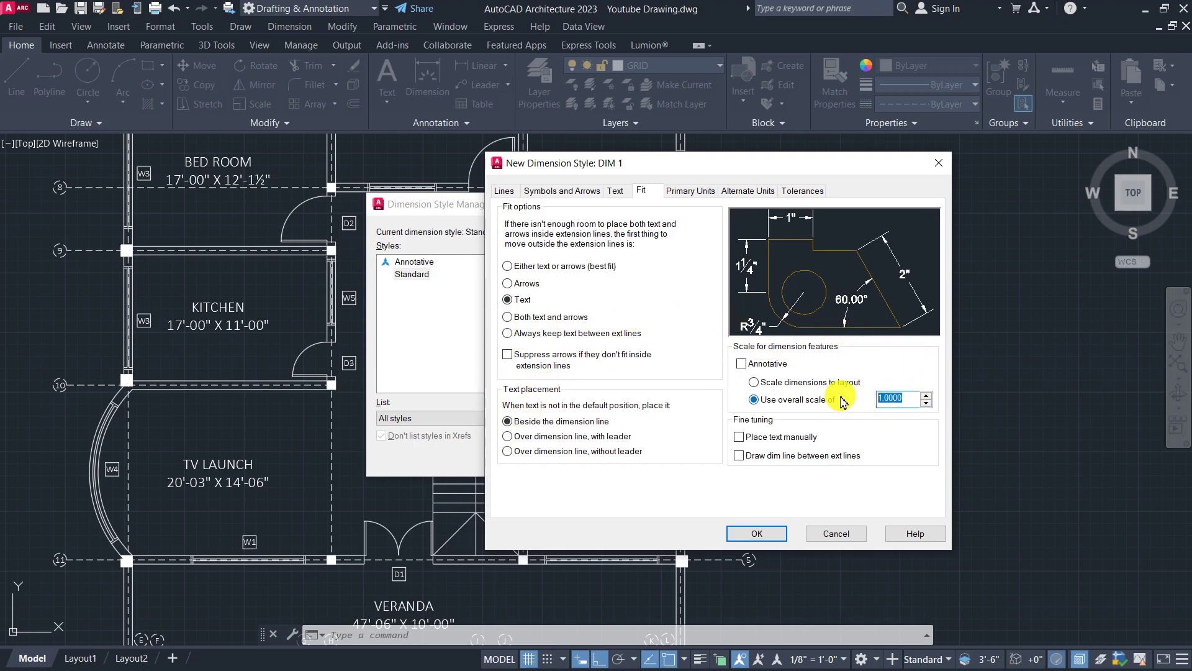
key(BackSpace)
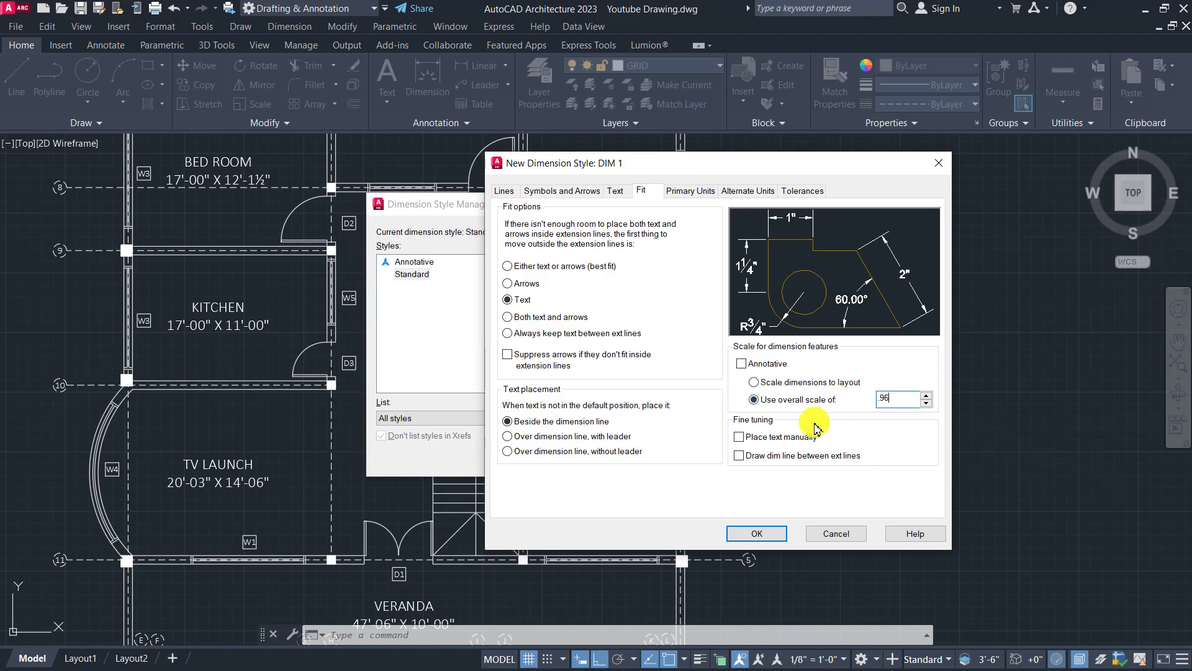
Step: Review the drawing's text styles and set DIM 1's dimension text style to TEXT1
click(621, 192)
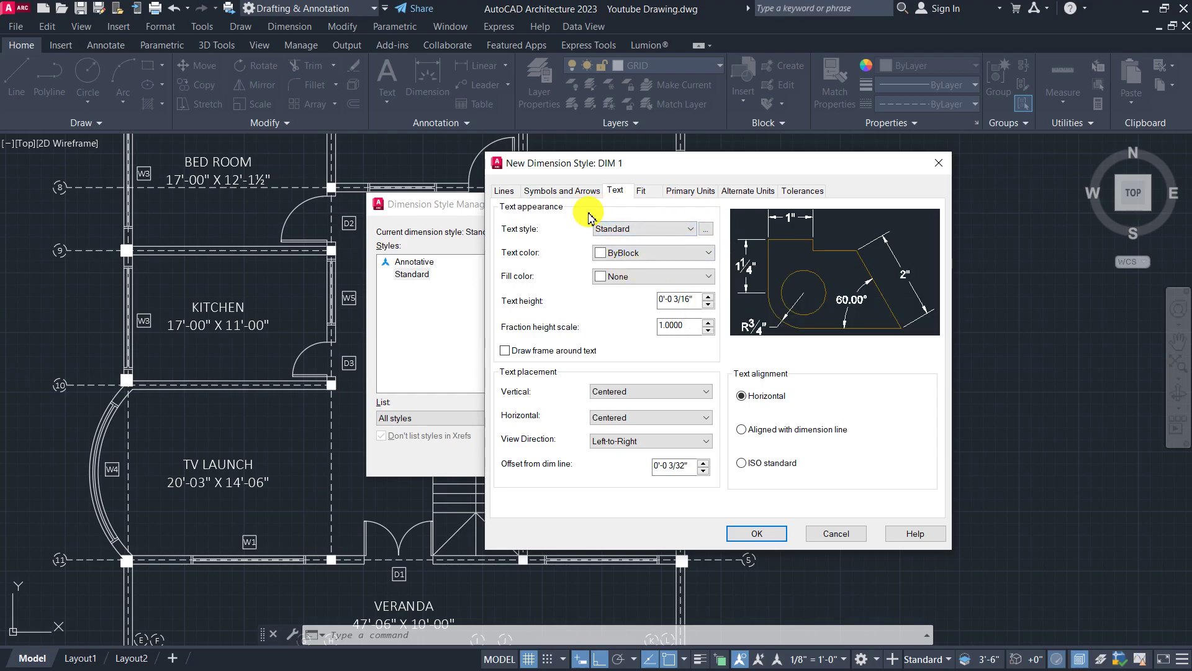
click(707, 231)
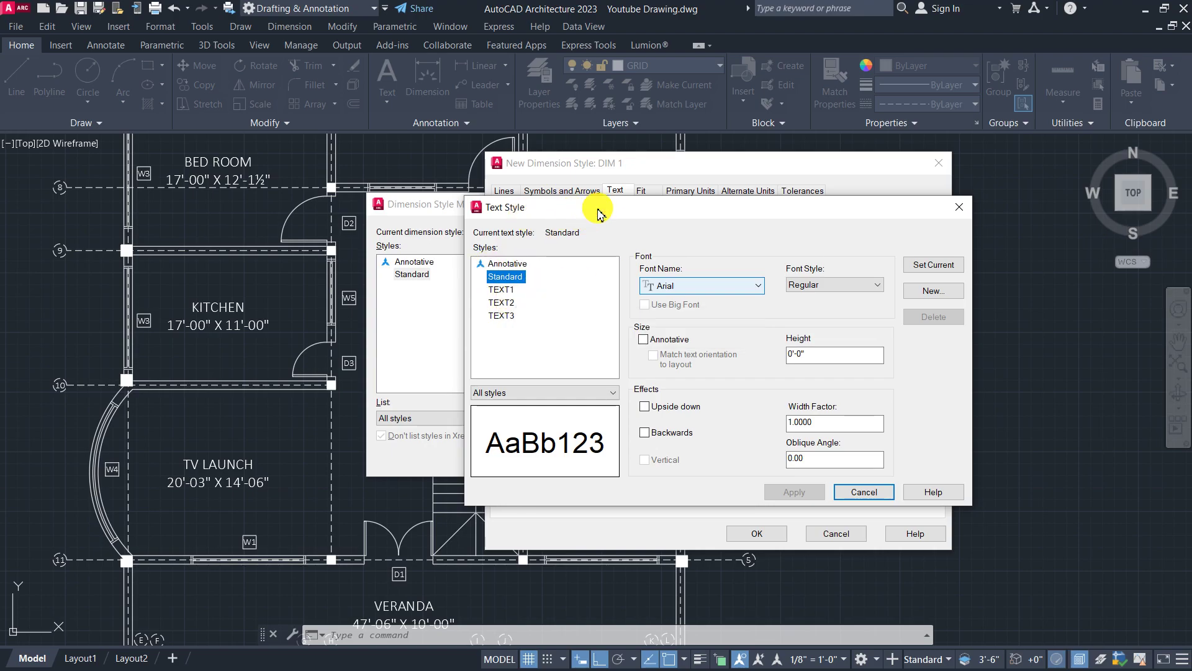
drag(598, 213, 568, 175)
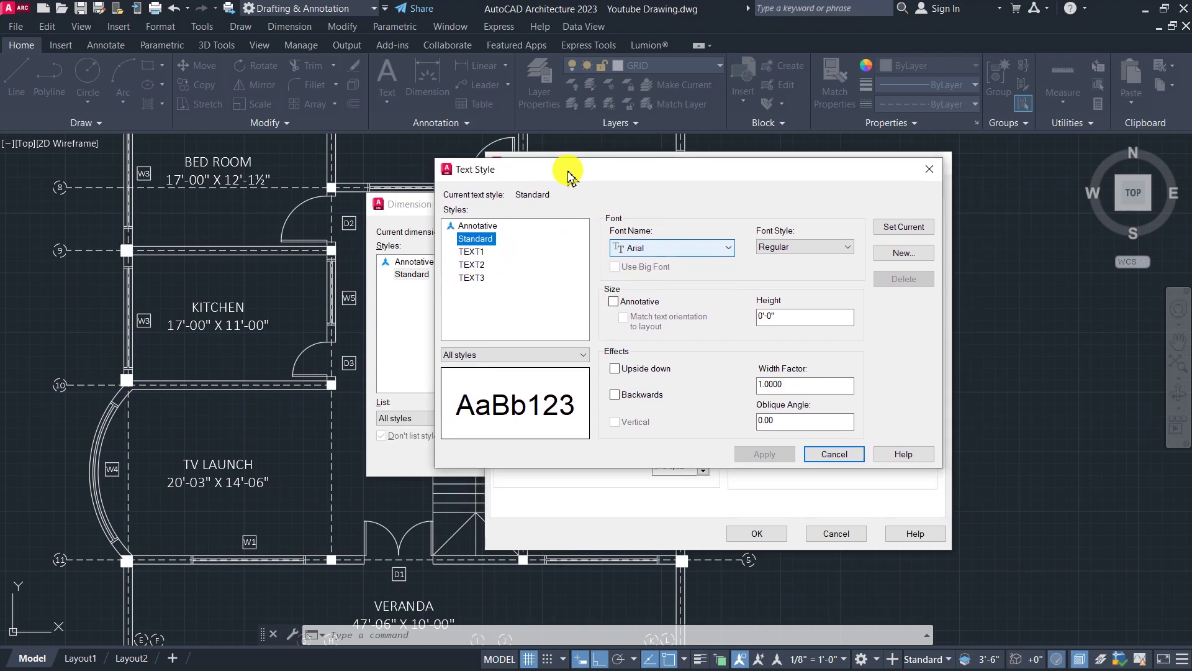
click(839, 453)
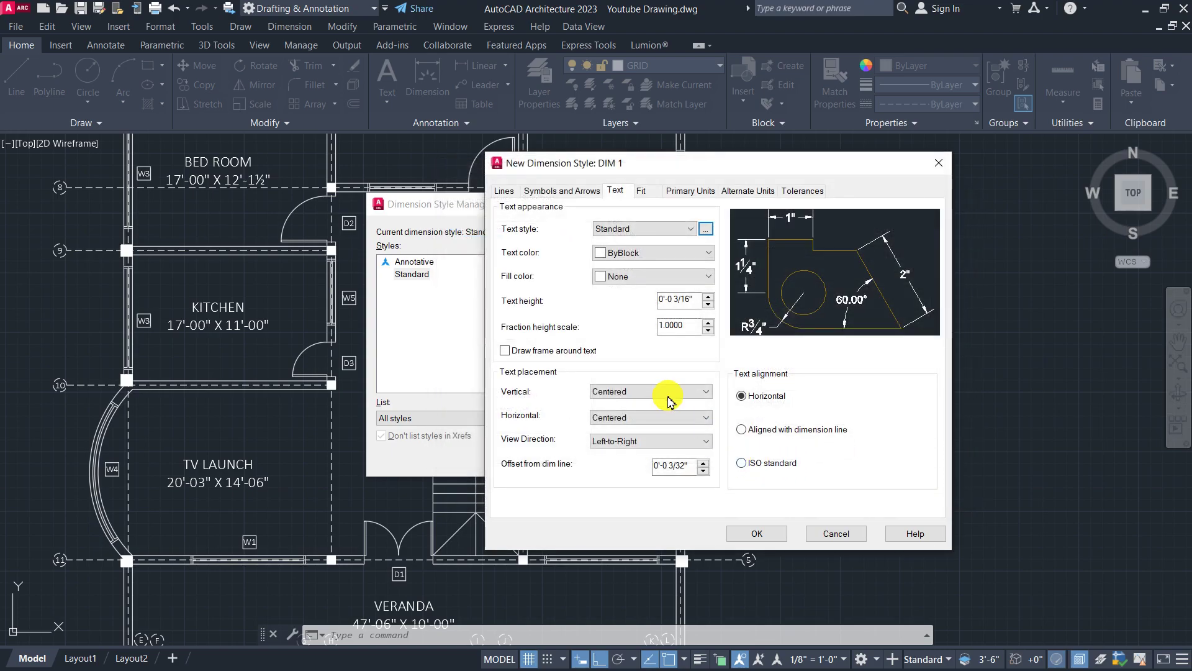
click(655, 234)
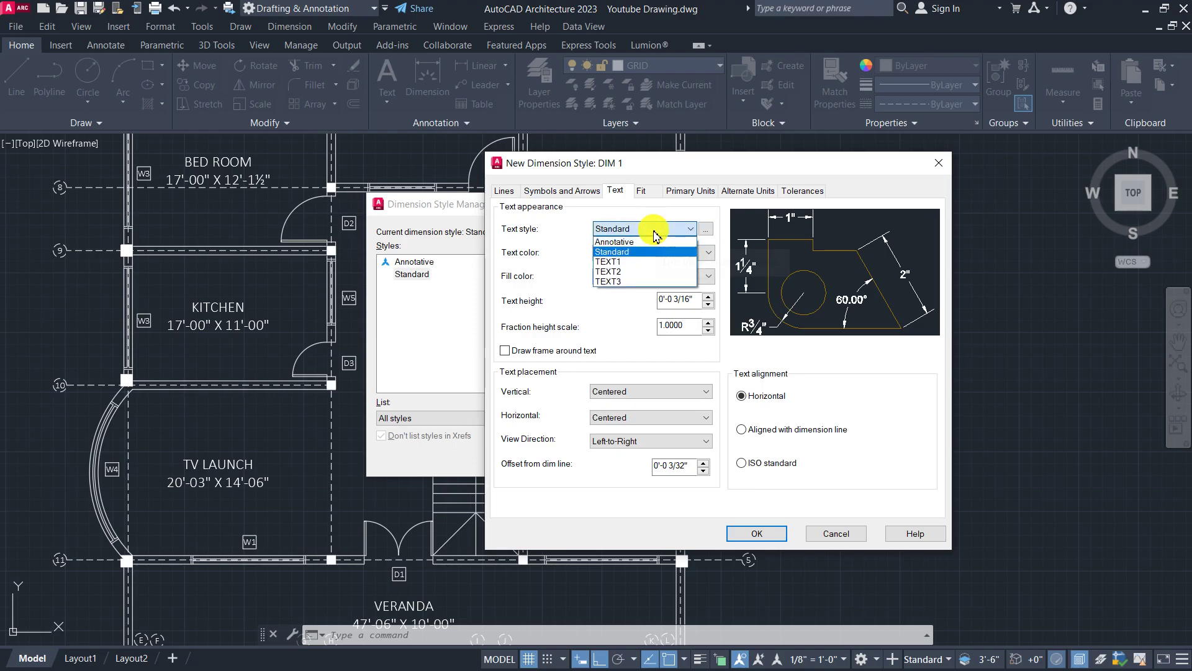
click(630, 262)
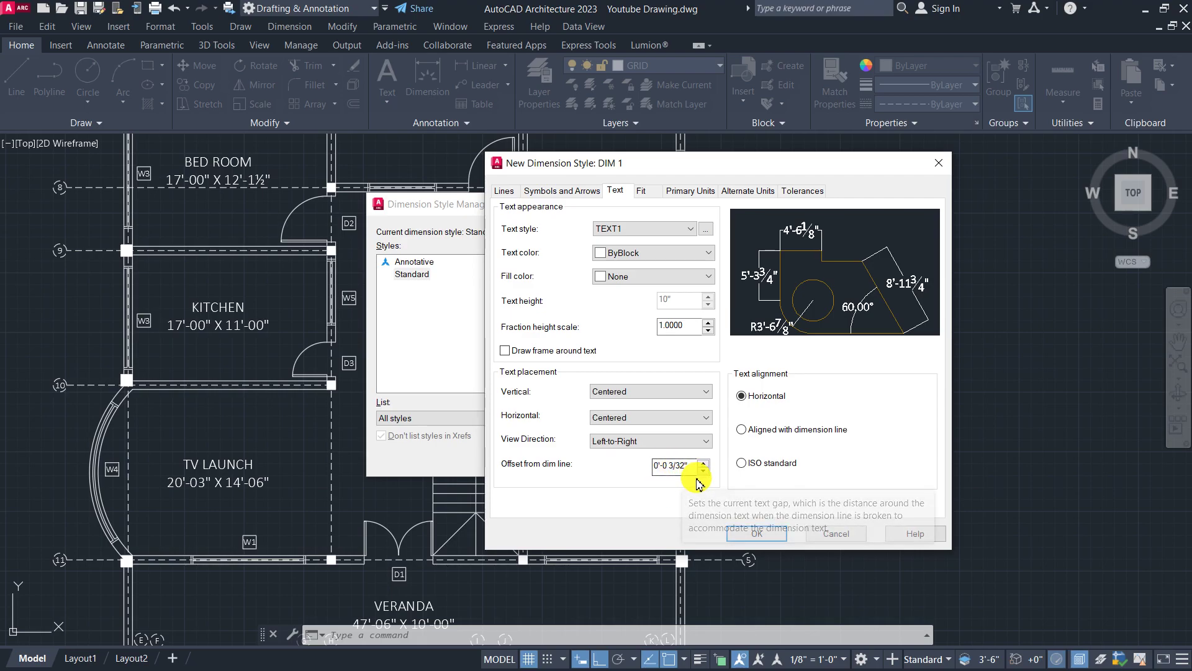
Step: Set the first and second arrowheads to Architectural tick and the arrow size to 3
click(582, 193)
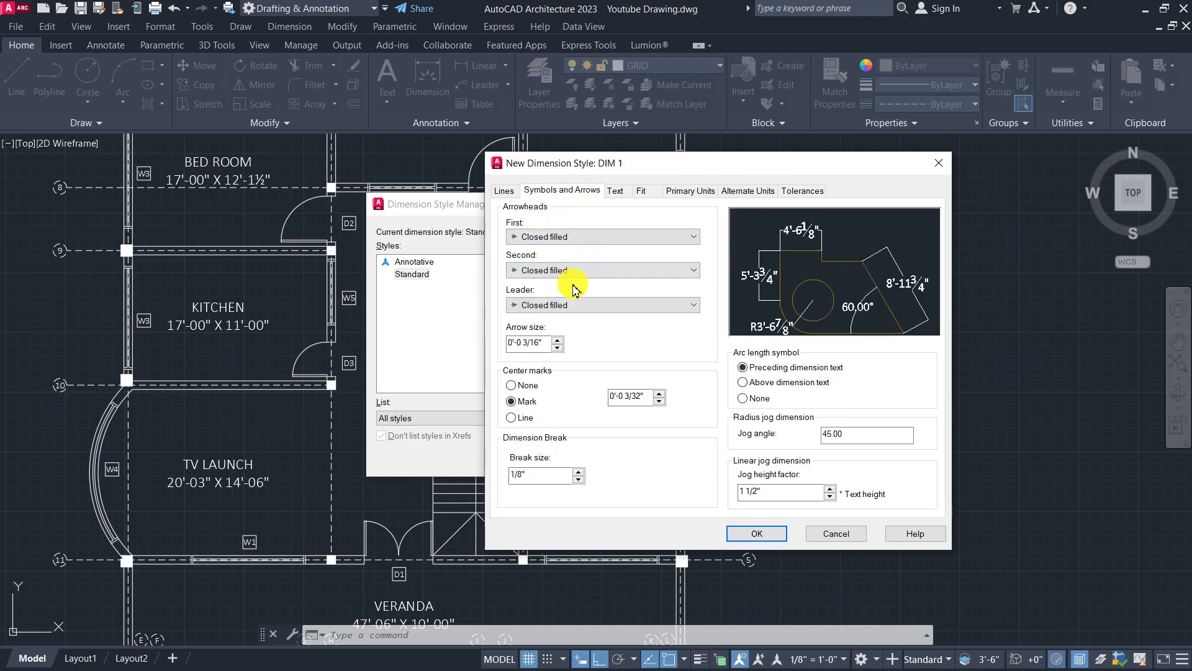
click(580, 239)
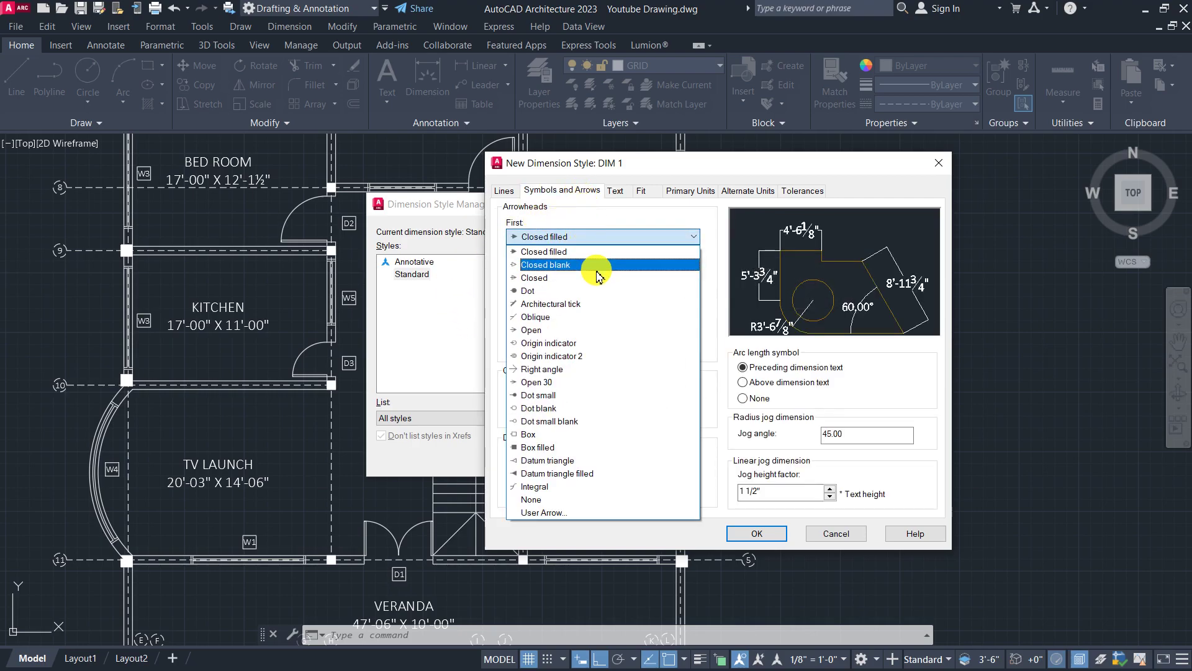
click(606, 309)
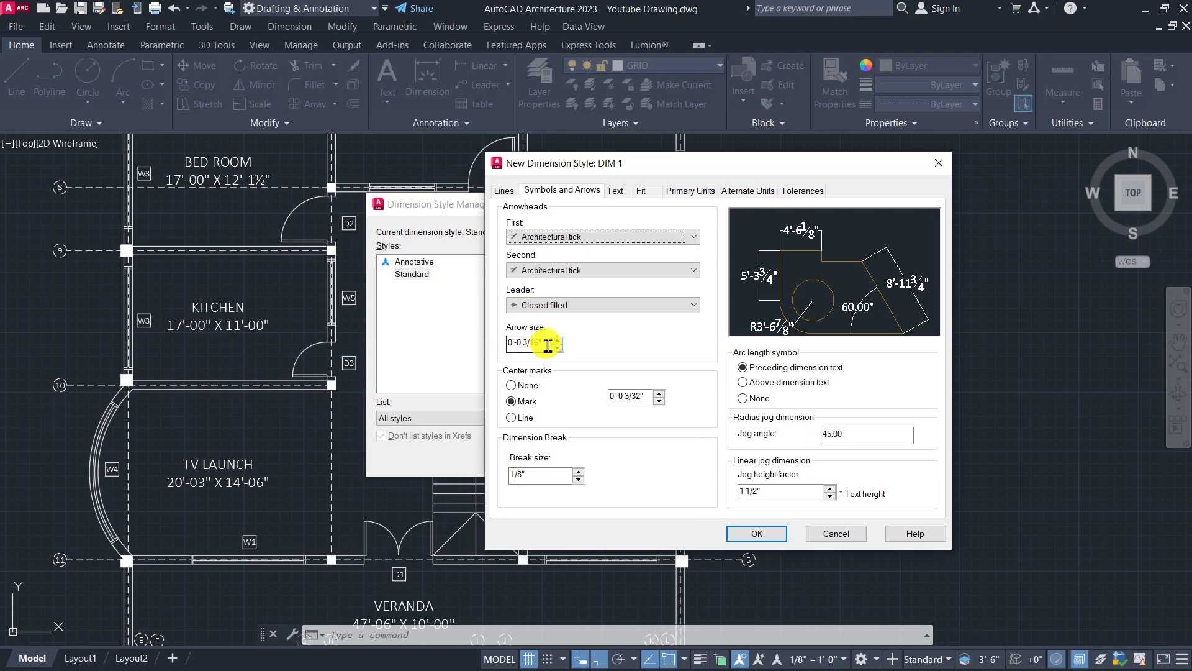
drag(548, 346, 466, 356)
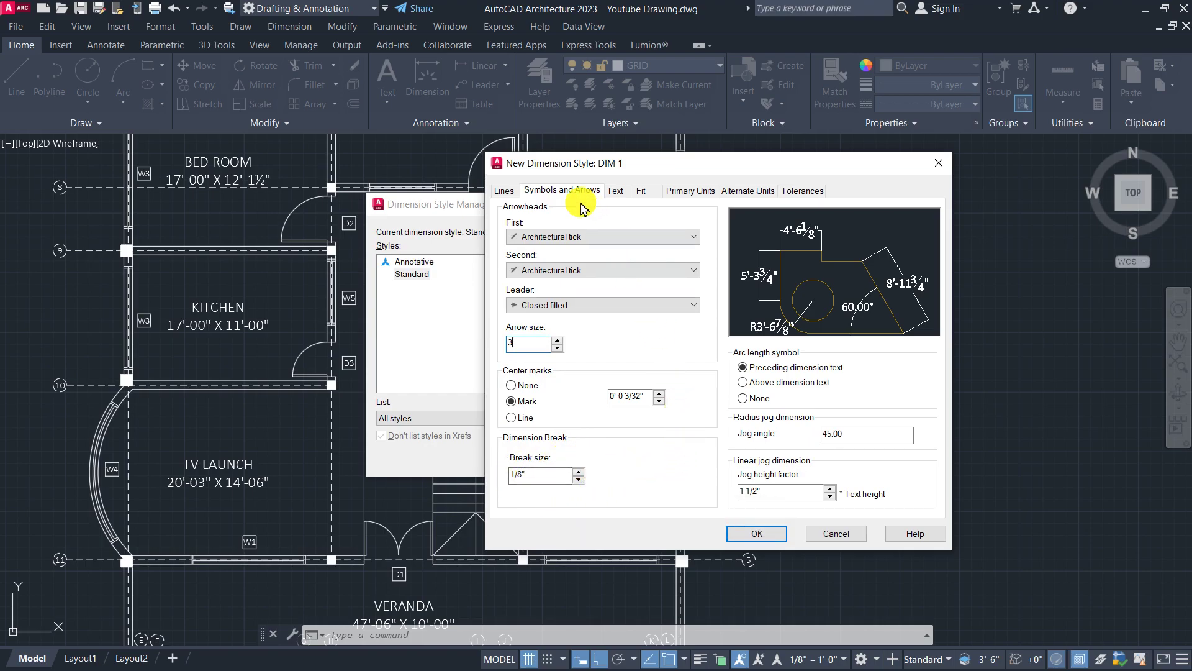
Step: View the dimension line linetype options, try suppressing dimension lines 1 and 2, and restore both
click(510, 194)
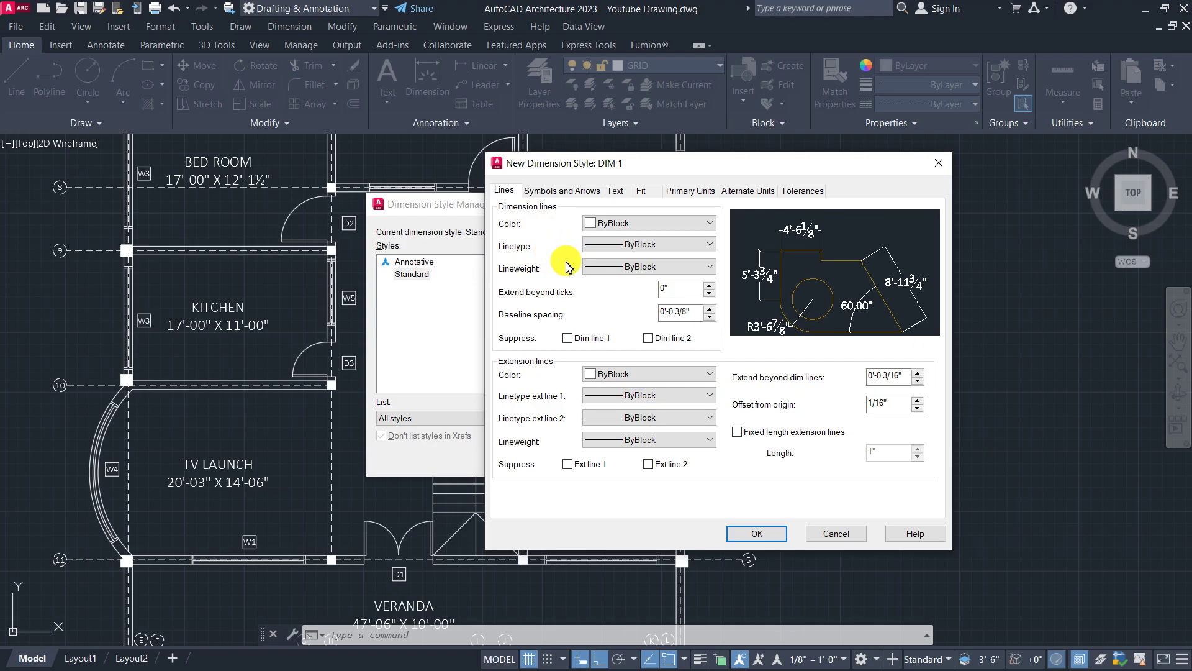
click(614, 244)
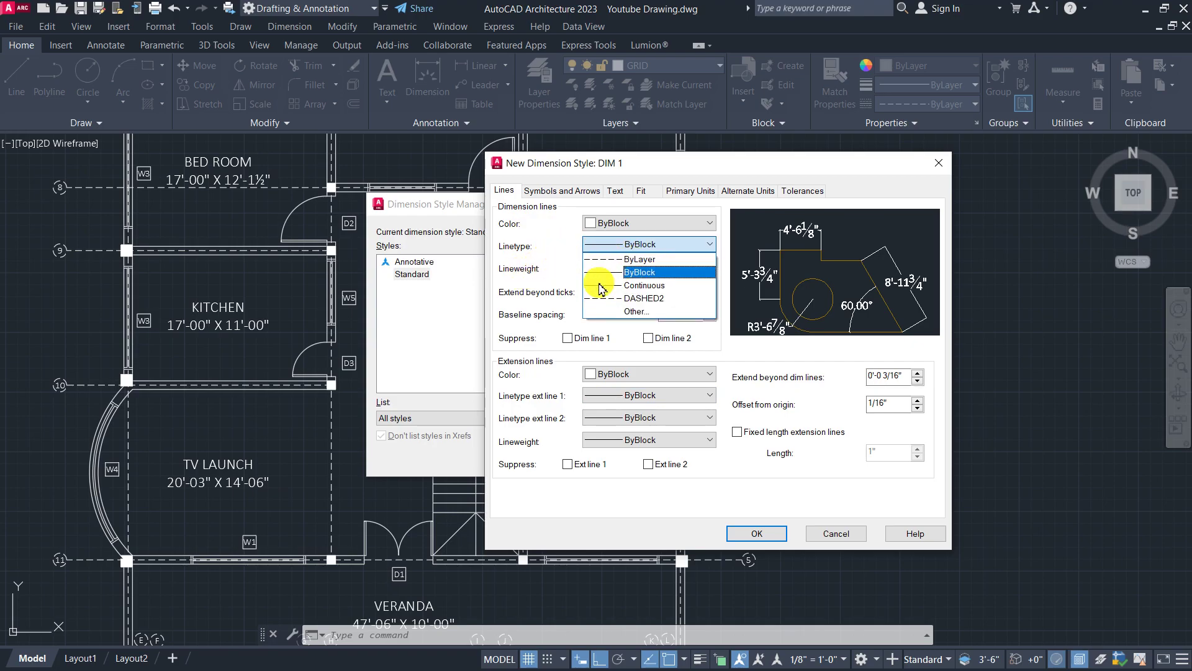
click(538, 255)
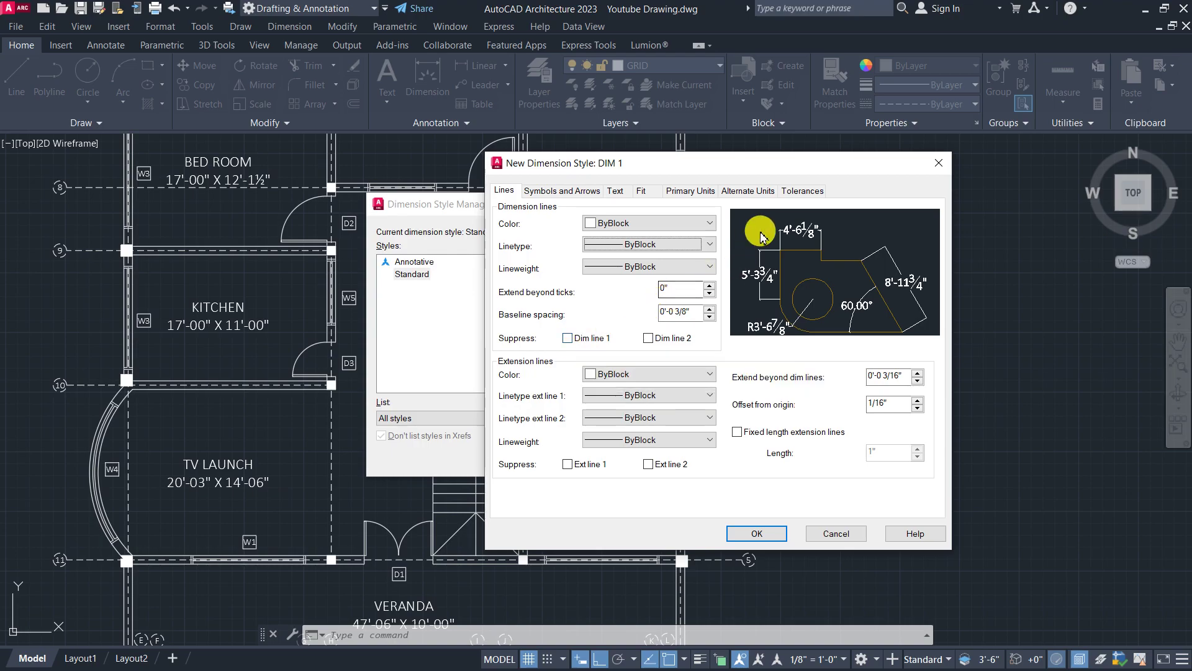
click(569, 340)
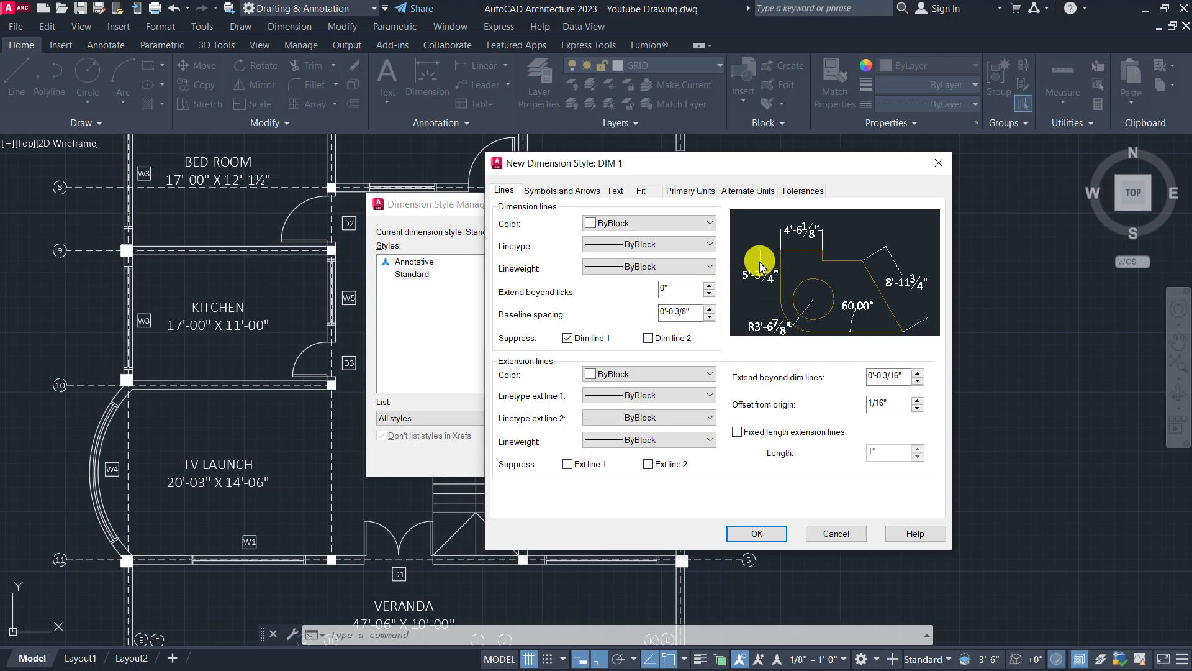
click(648, 339)
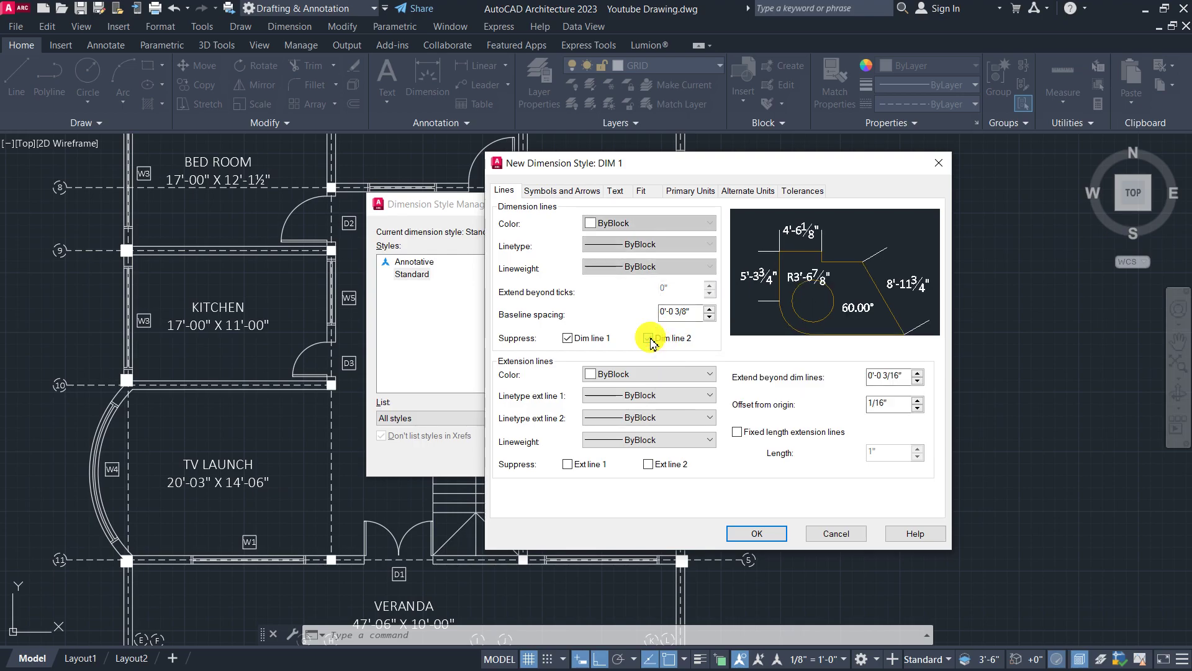
click(649, 338)
click(567, 338)
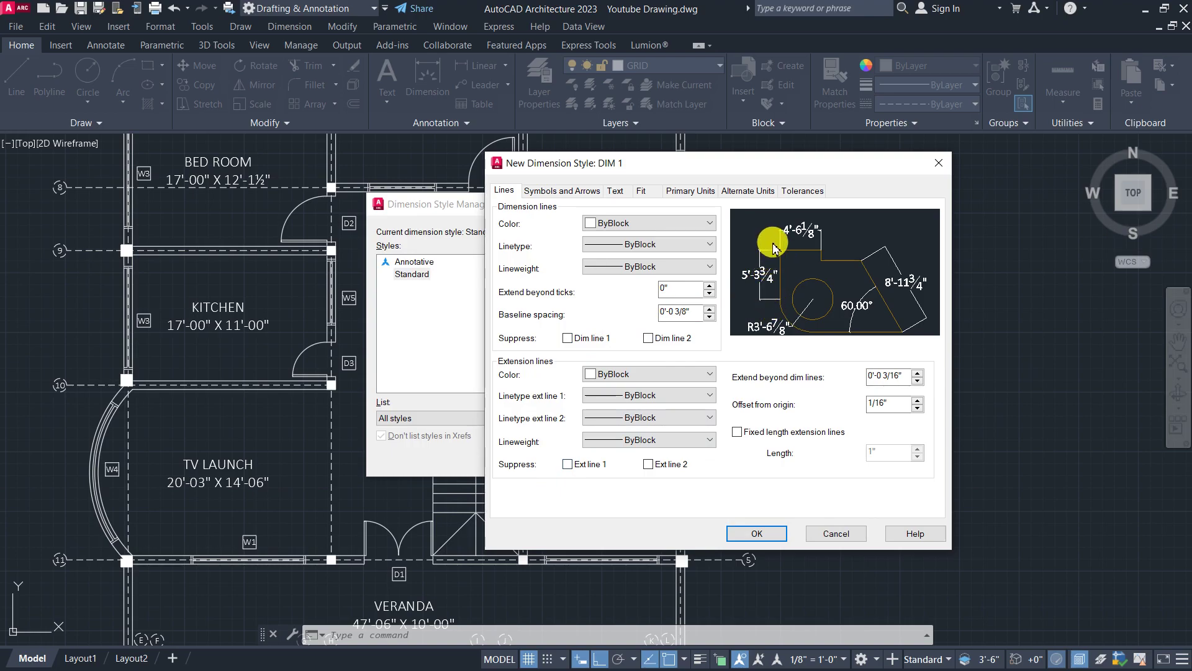
Step: Try suppressing extension lines 1 and 2 in the style preview, and restore both
click(567, 465)
click(651, 466)
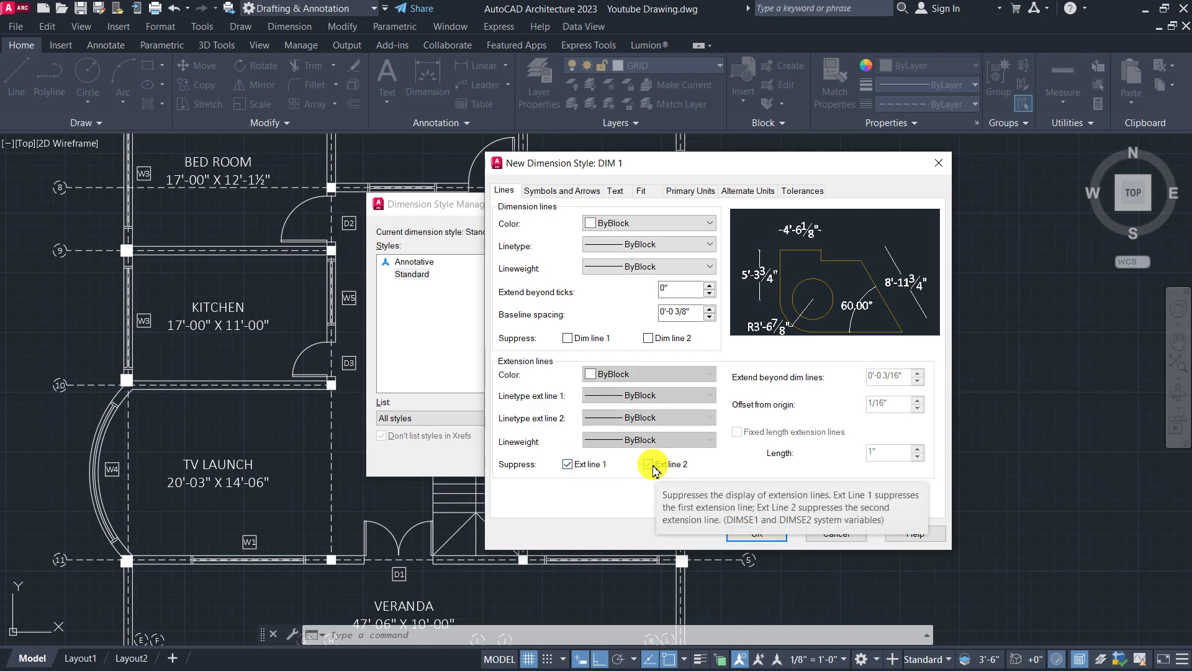
click(649, 466)
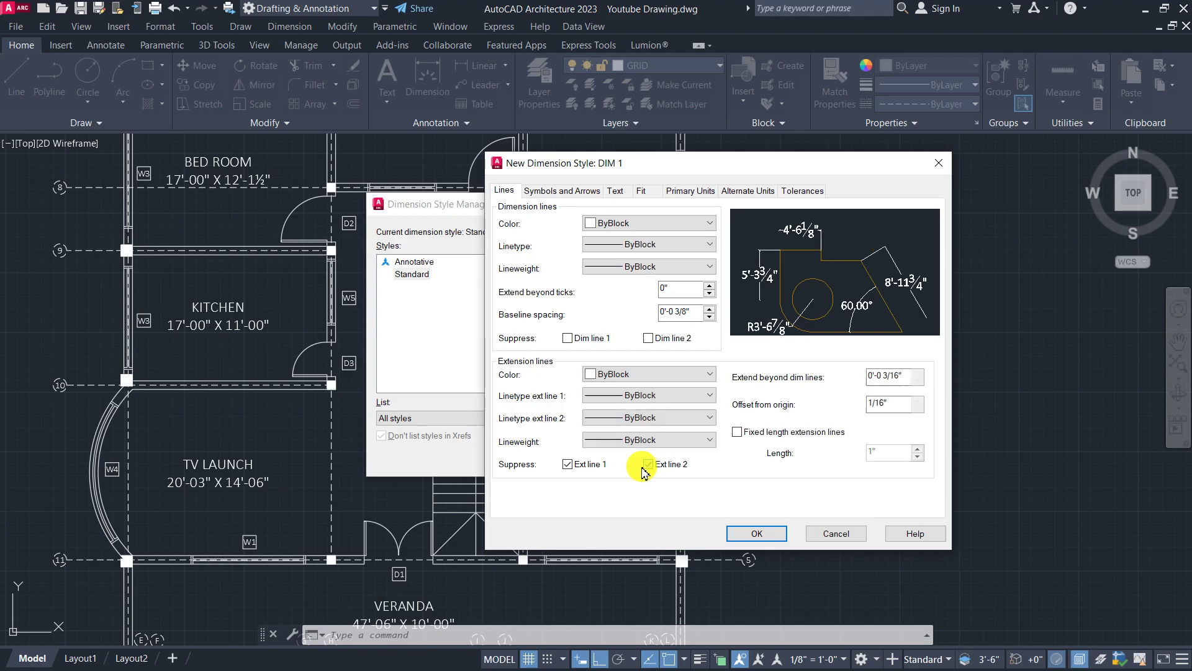
click(569, 465)
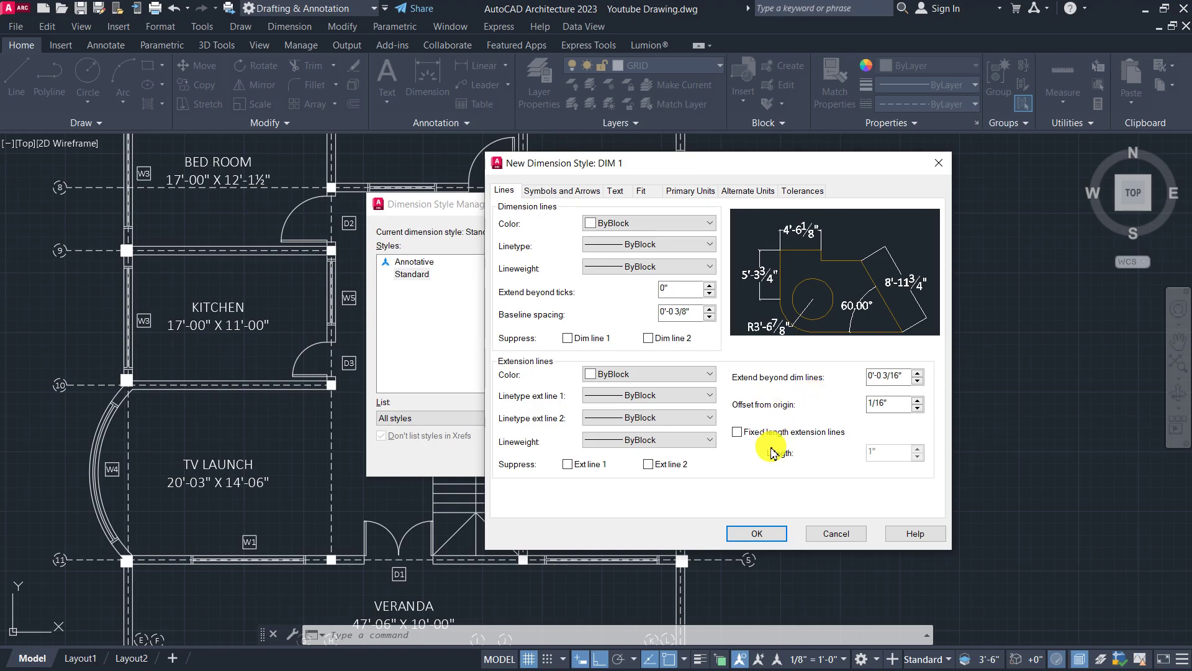
Step: Review DIM 1's settings for symbols and arrows, text, fit and primary units
click(560, 192)
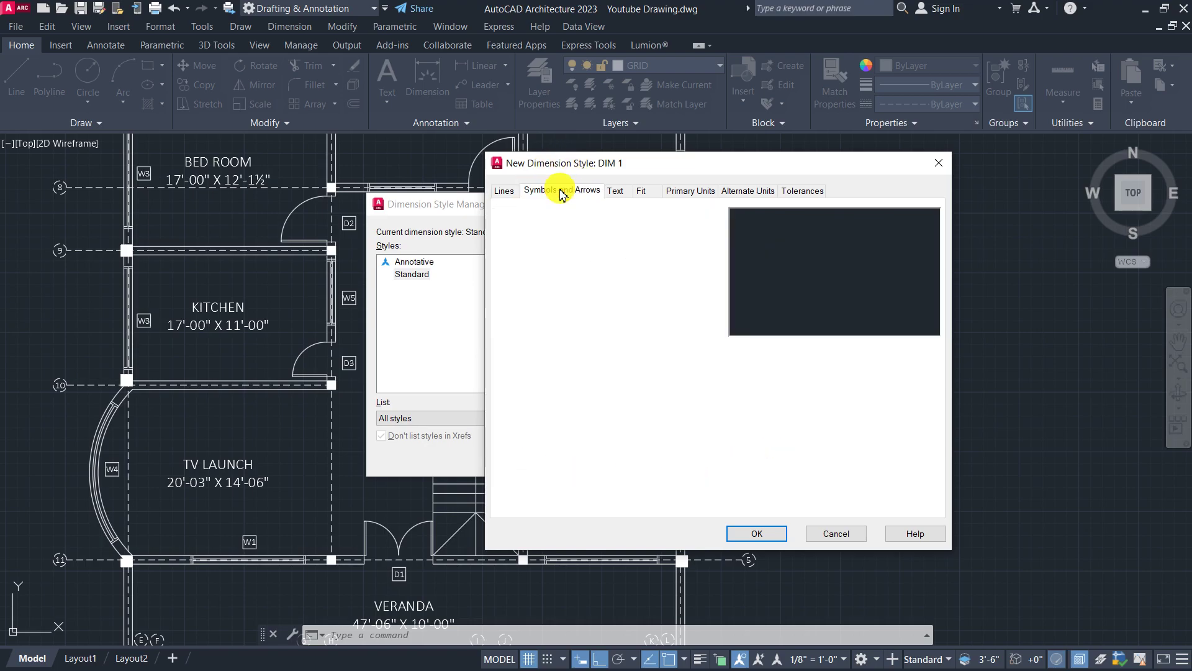
click(616, 192)
click(643, 191)
click(682, 194)
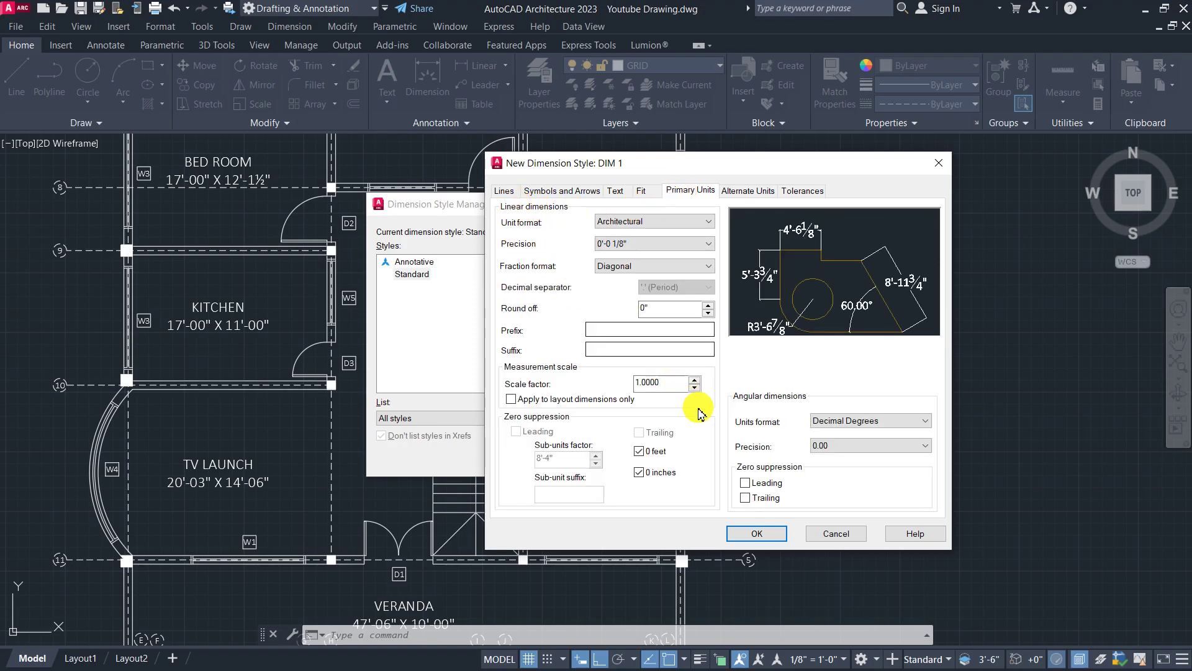
Step: Save the DIM 1 dimension style, set it as the current style and close the Dimension Style Manager
click(753, 536)
drag(613, 211, 819, 211)
click(590, 278)
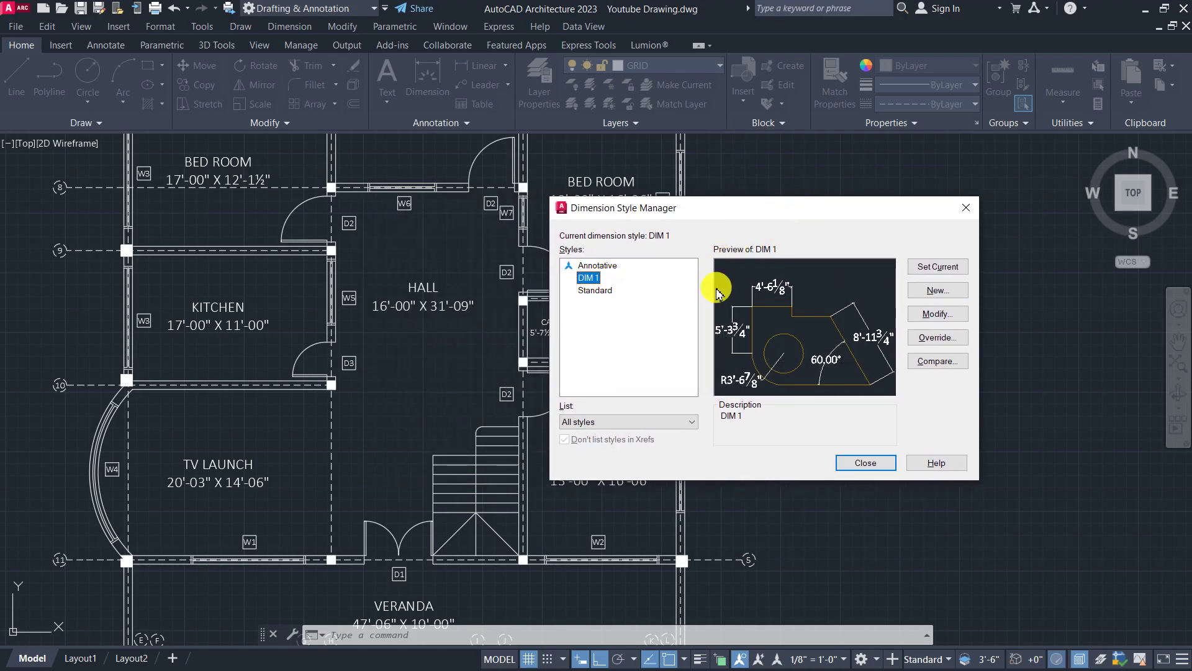
click(949, 274)
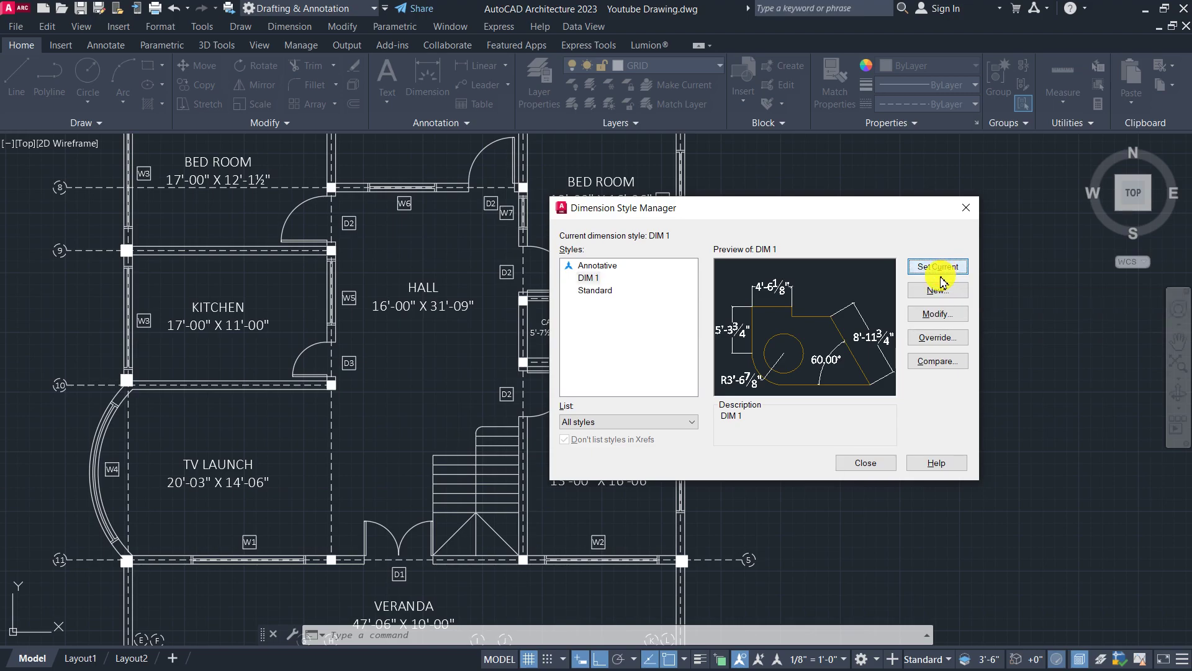
click(887, 465)
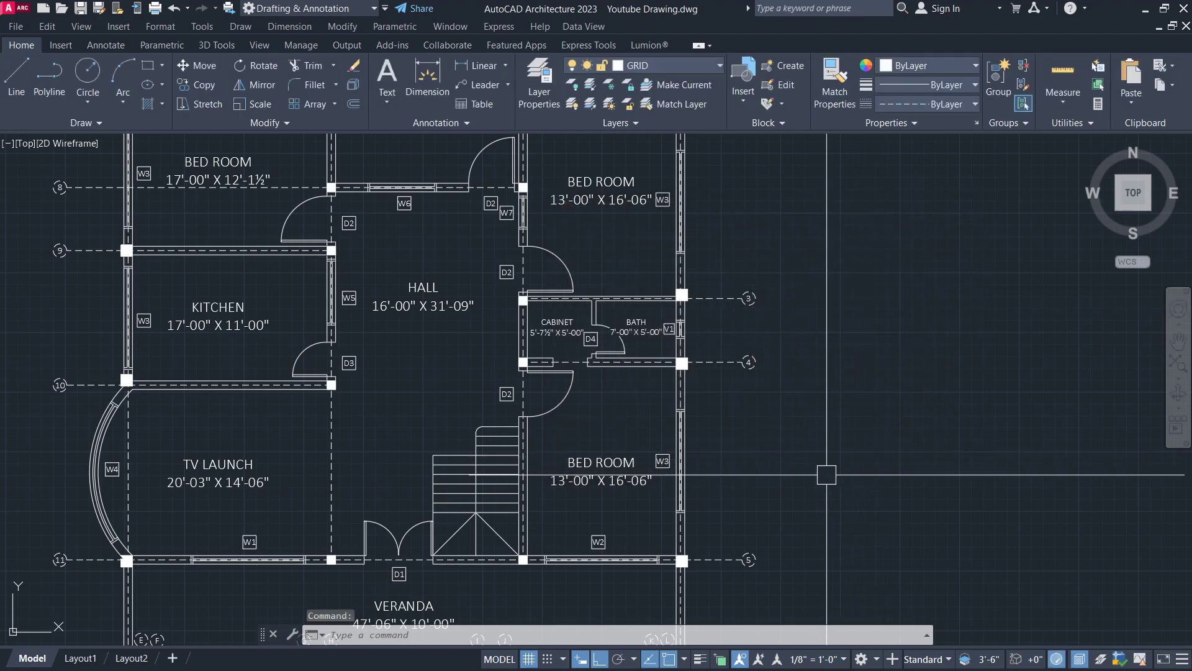
Step: Create a new layer named DIMENSION, make it the current layer and close the layer properties
scroll(823, 475, down, 5)
scroll(814, 413, up, 5)
middle_drag(758, 346, 737, 277)
scroll(738, 278, up, 2)
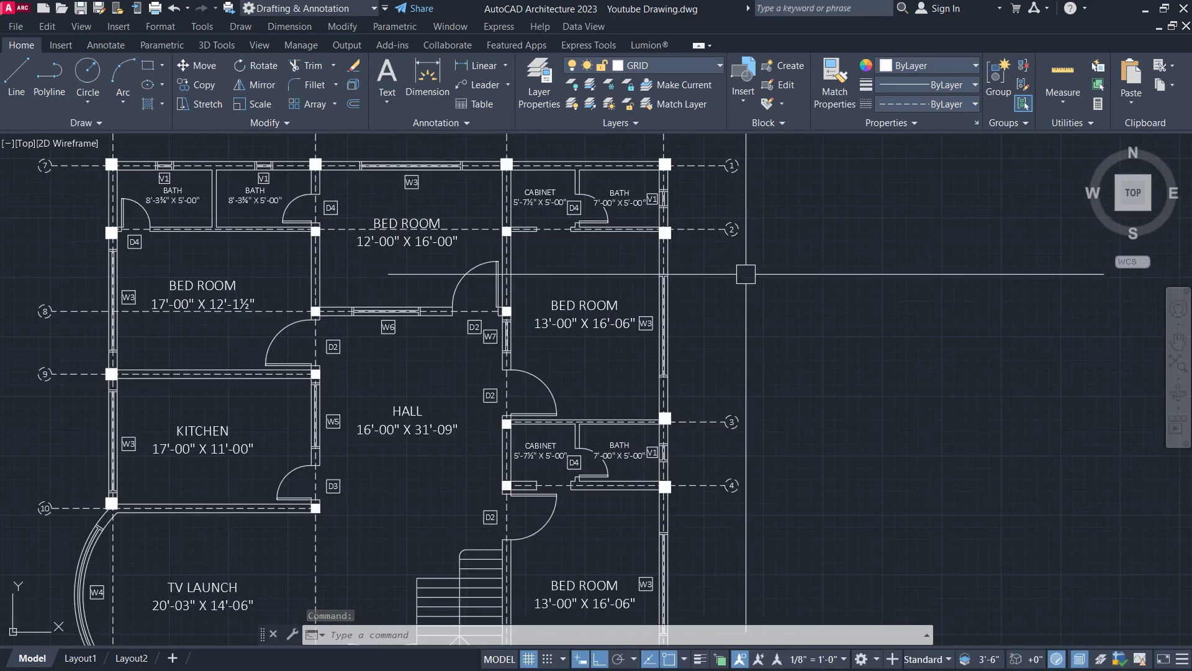
click(536, 84)
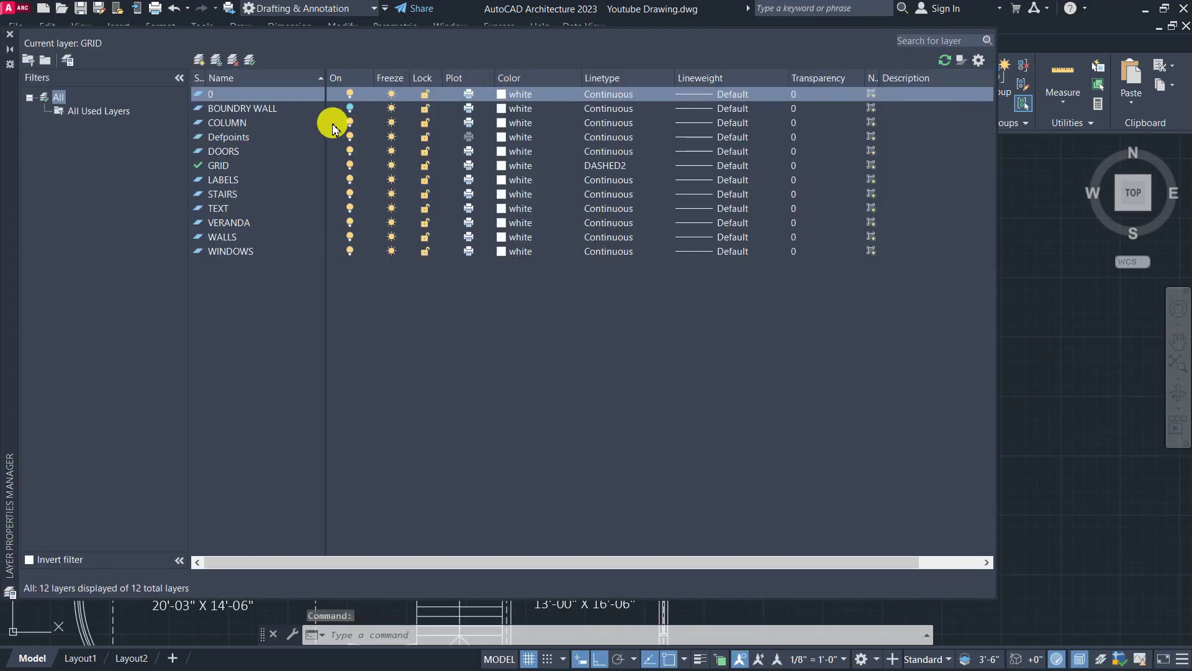
click(199, 61)
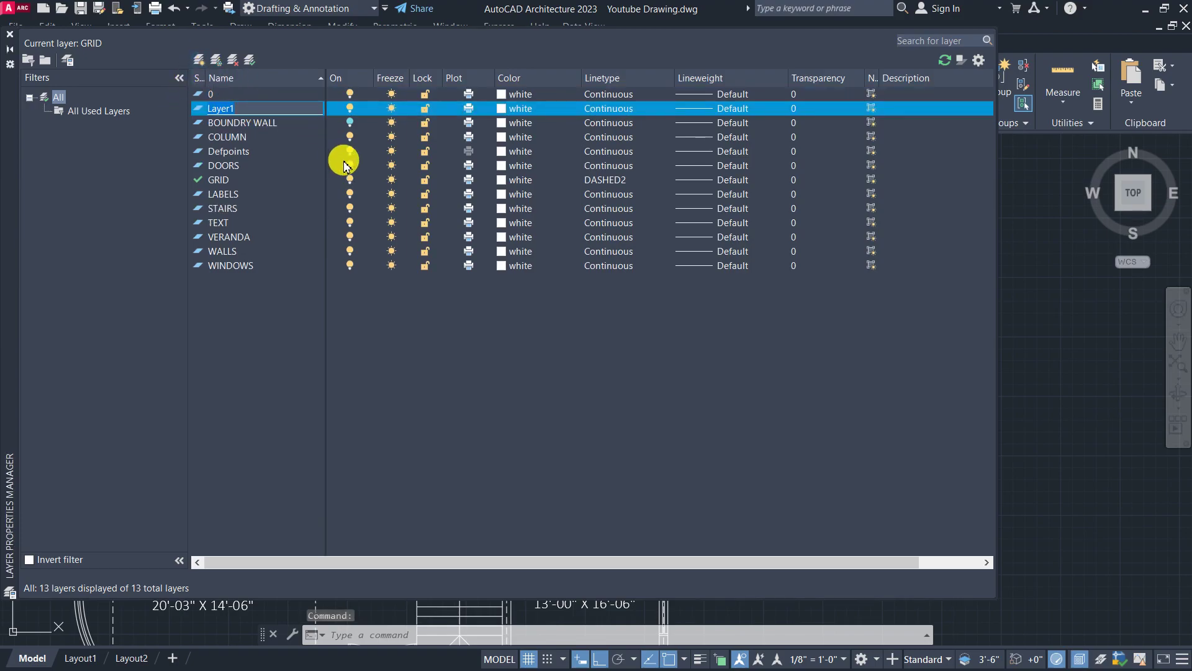
text(M 1)
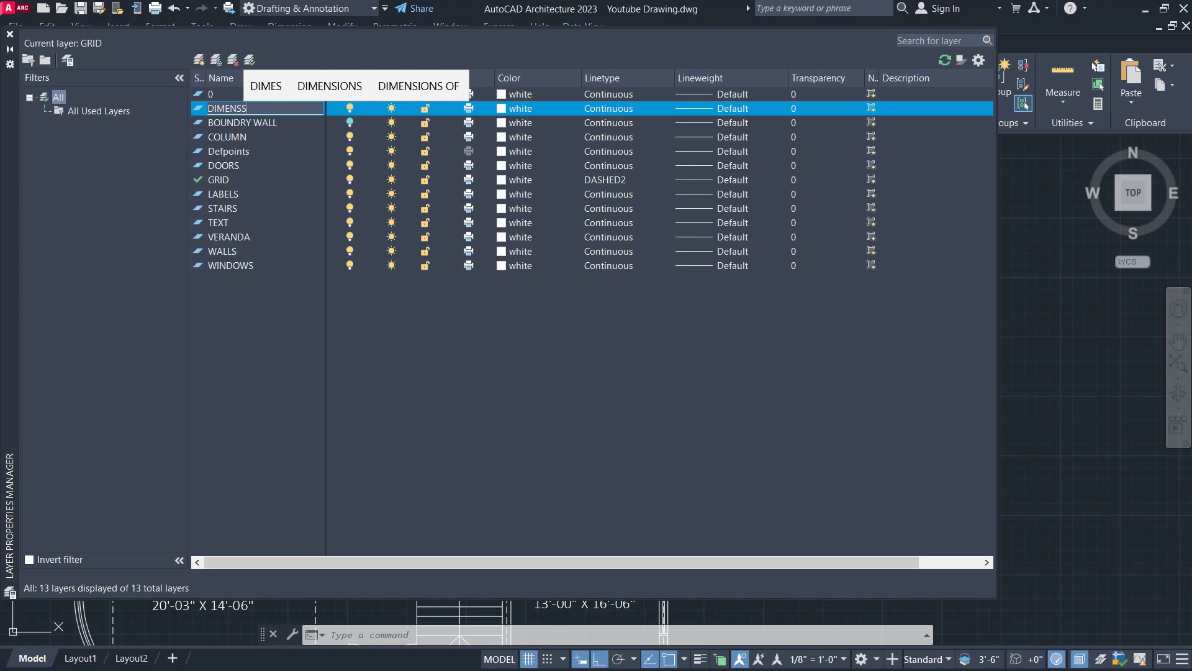
text(IO)
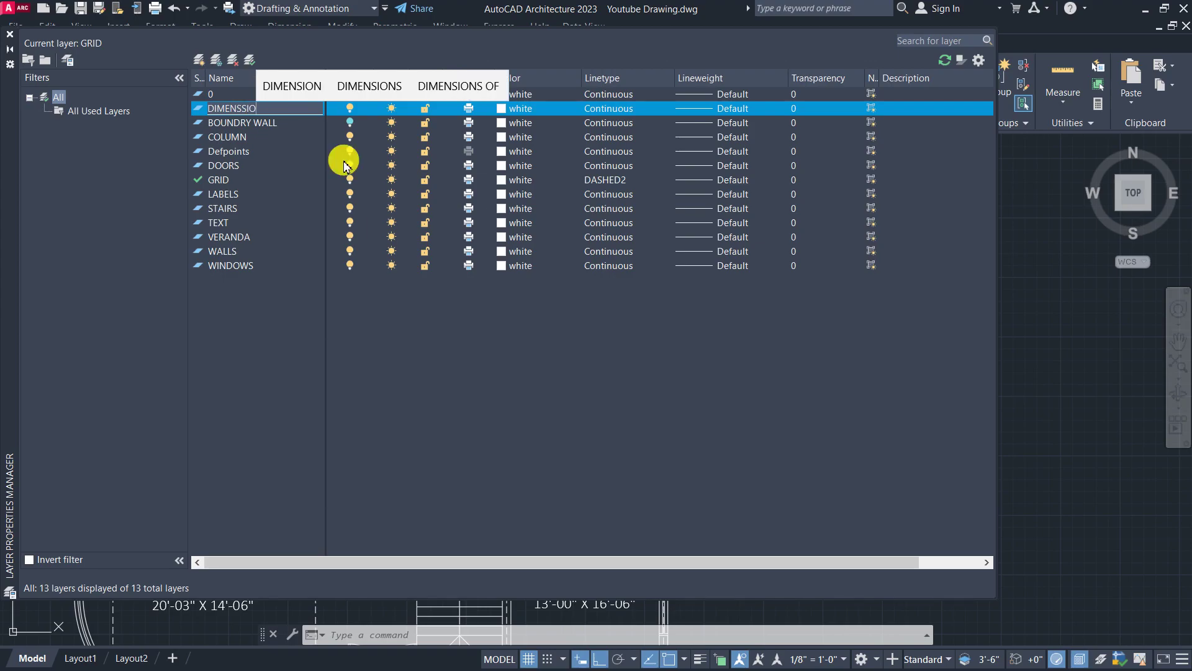
click(290, 90)
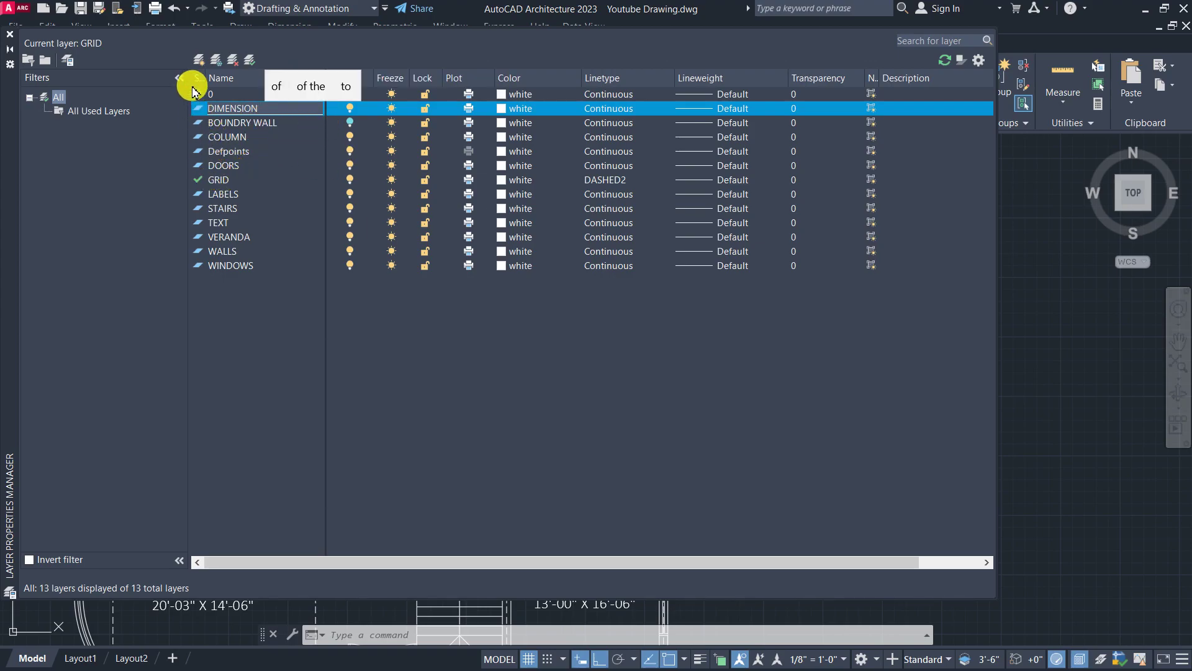
click(248, 62)
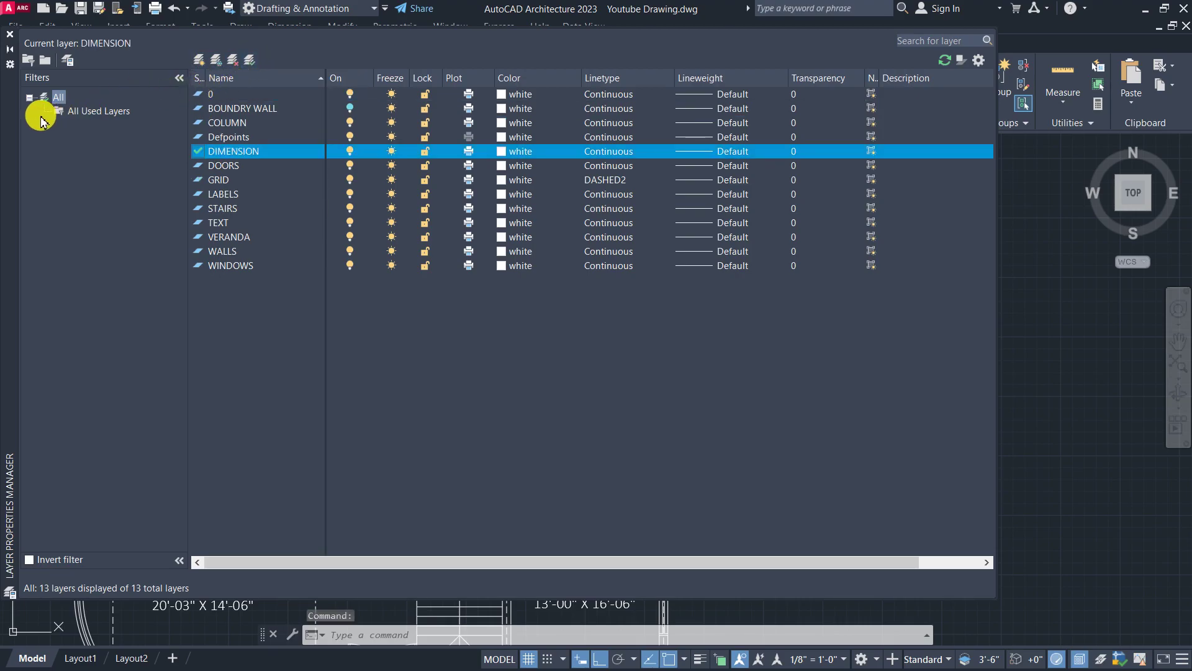
click(9, 34)
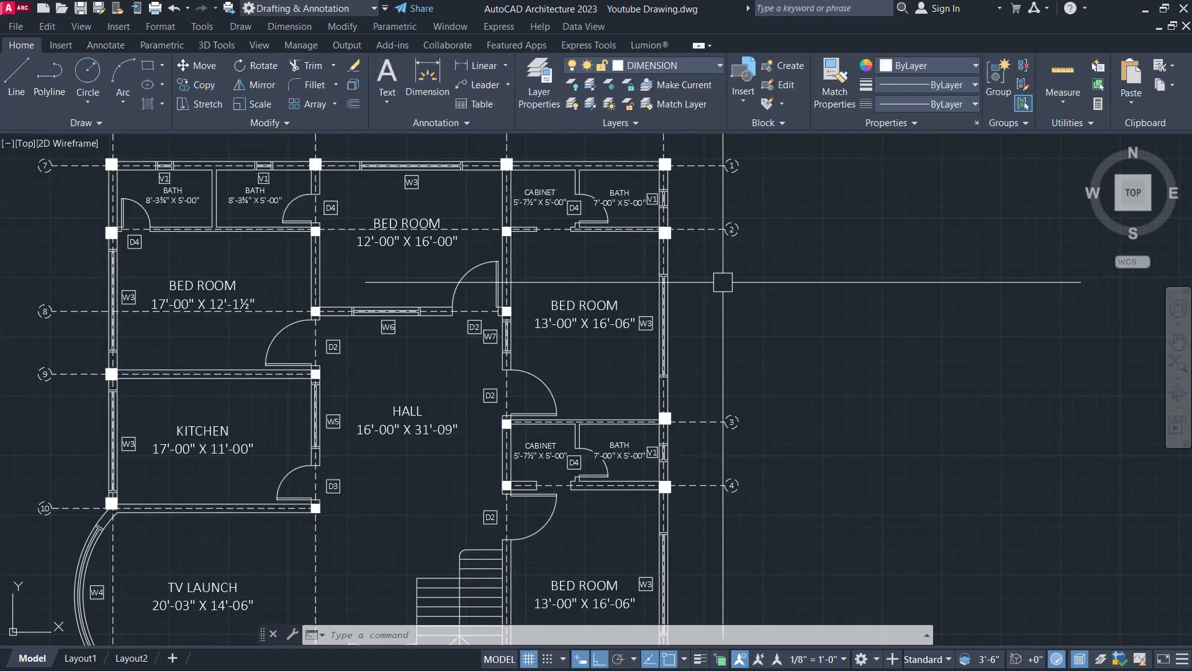
Step: Use the Dimension tool on the veranda's outer front wall line and place the overall dimension just outside it
scroll(704, 253, down, 5)
scroll(669, 212, up, 6)
middle_drag(670, 238, 698, 264)
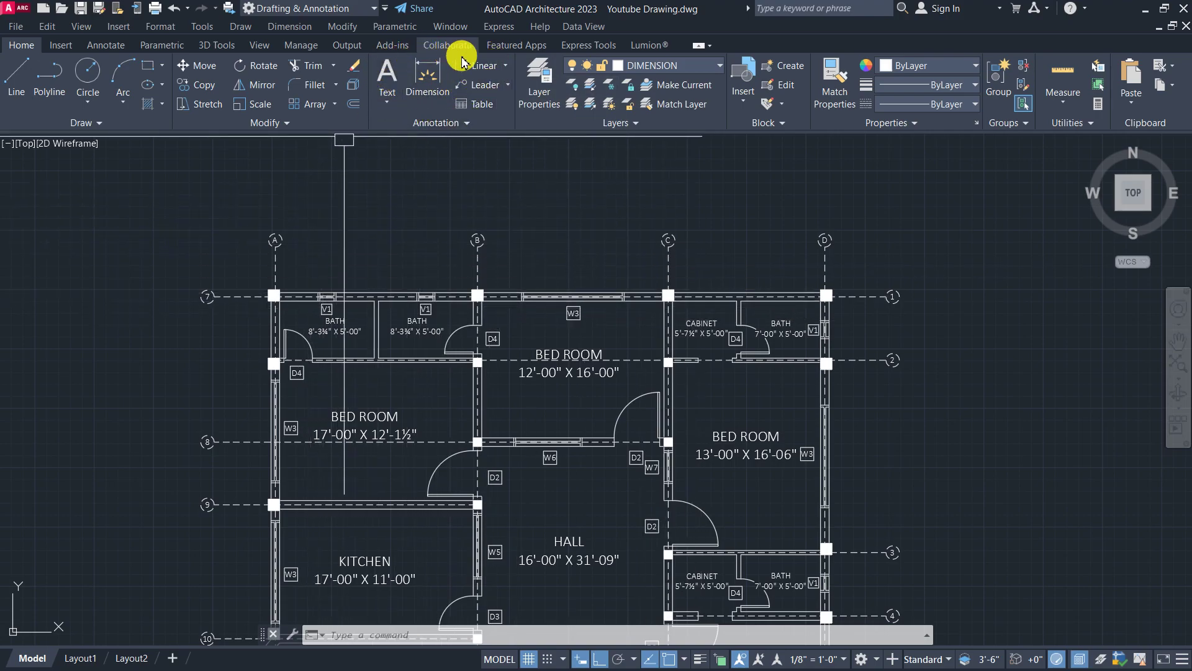
click(385, 104)
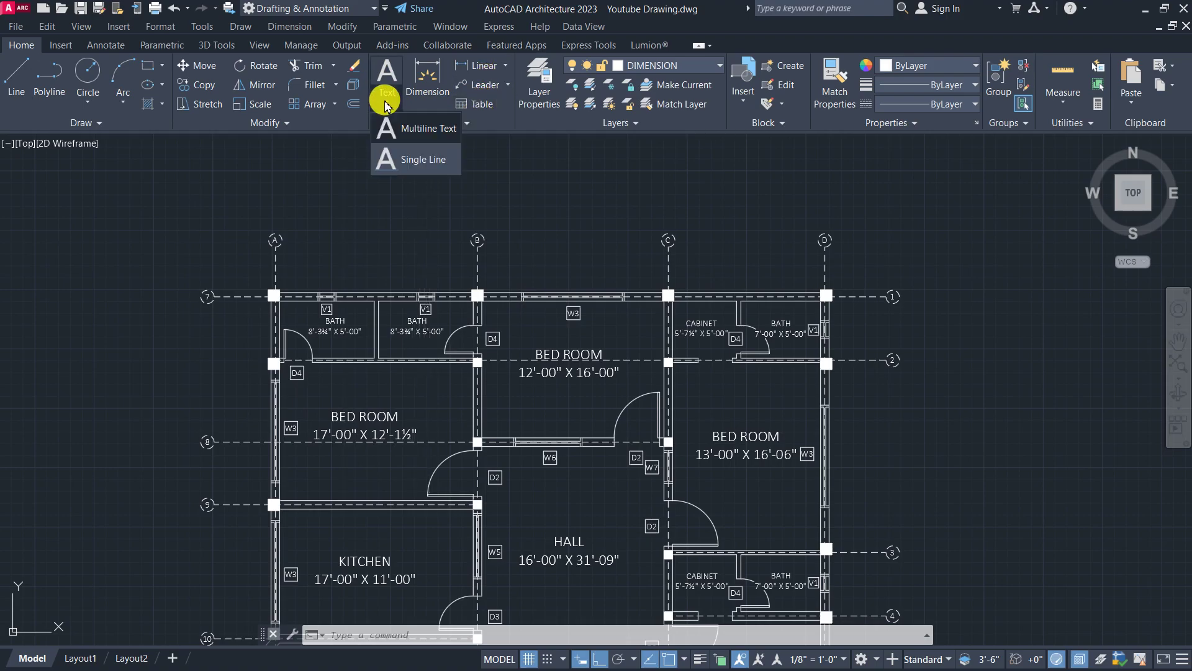
click(385, 101)
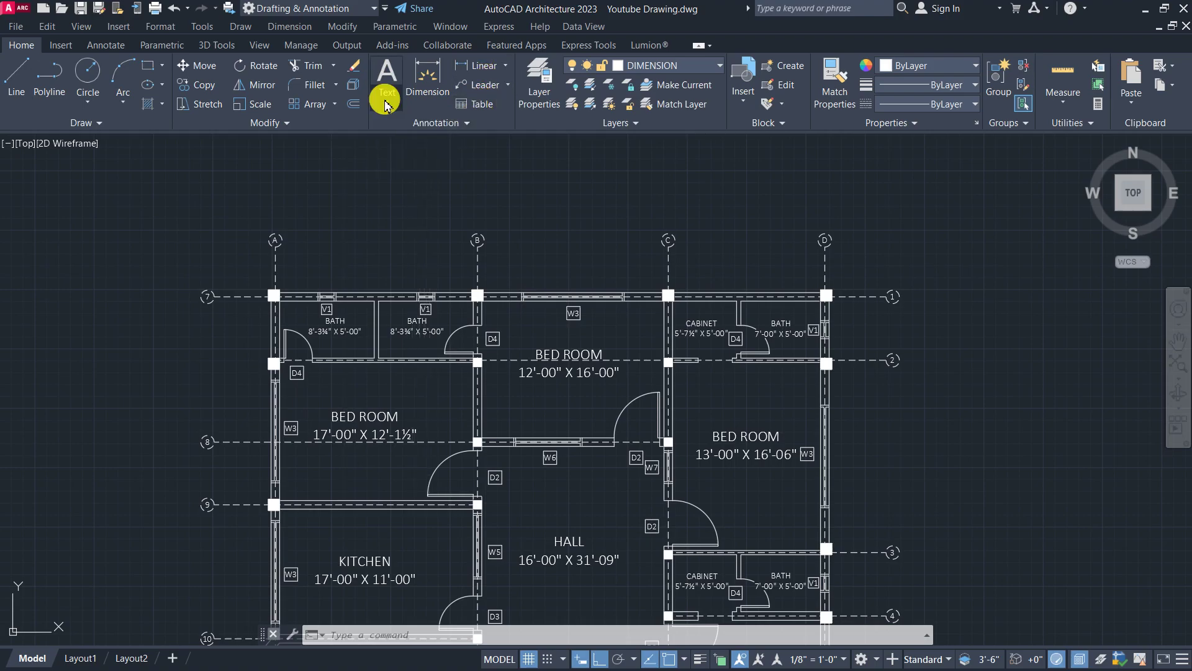
click(426, 63)
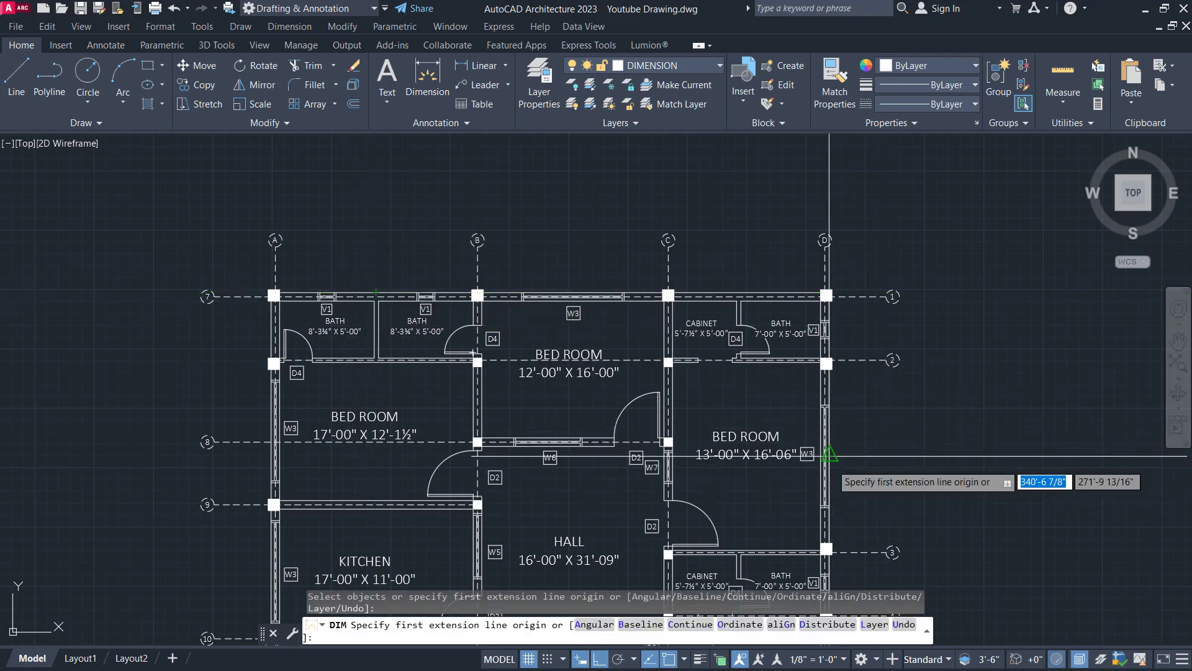
scroll(829, 455, up, 6)
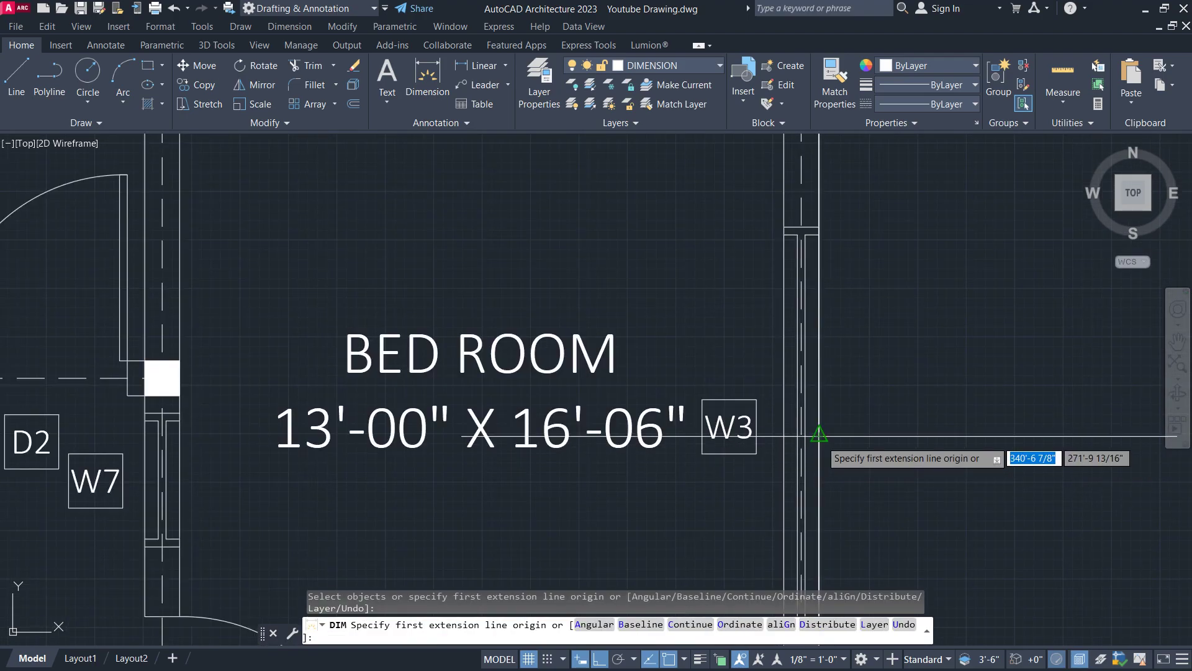
scroll(819, 437, down, 8)
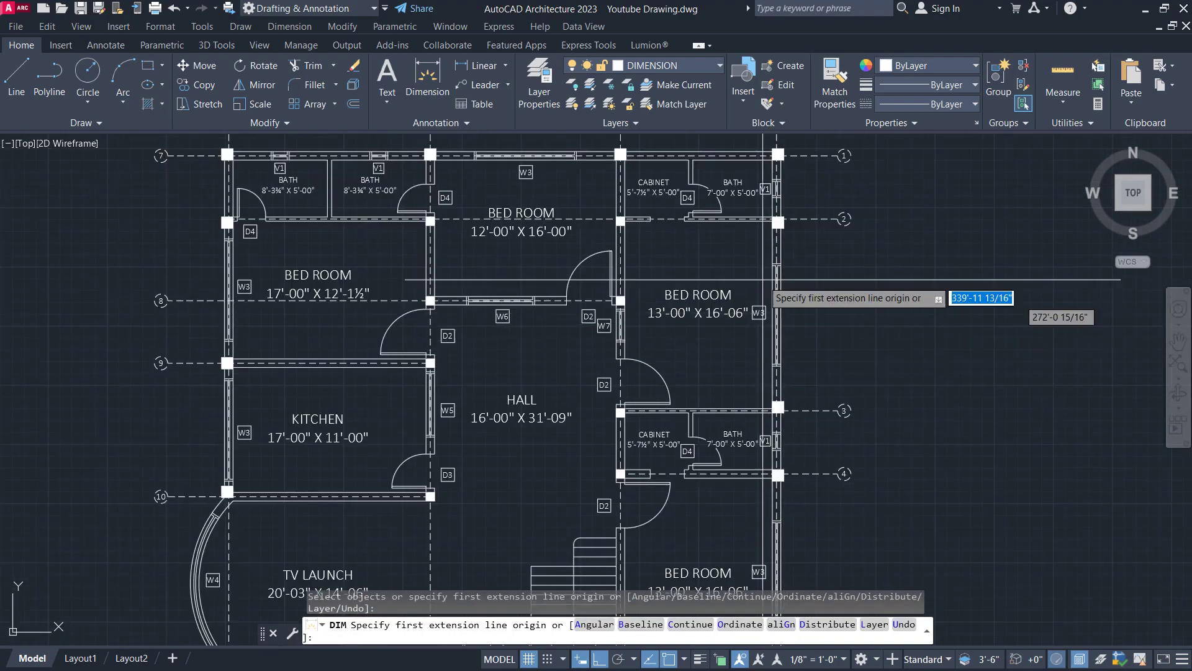
scroll(720, 447, up, 5)
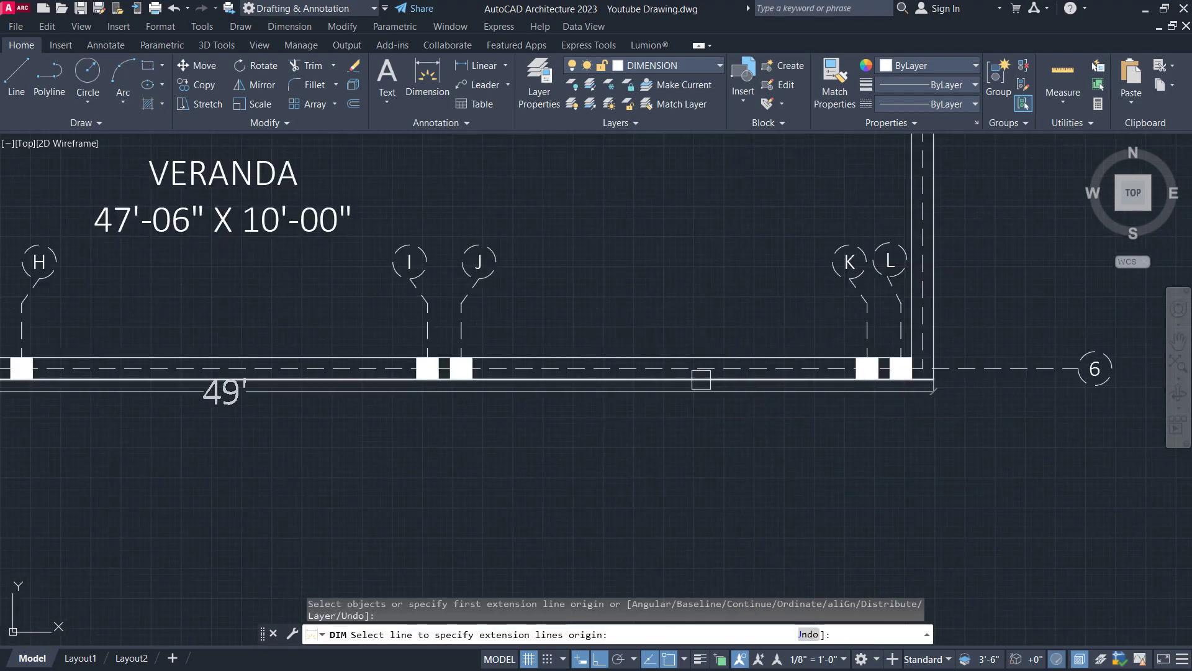
click(700, 369)
scroll(711, 422, down, 3)
scroll(711, 390, down, 2)
click(713, 422)
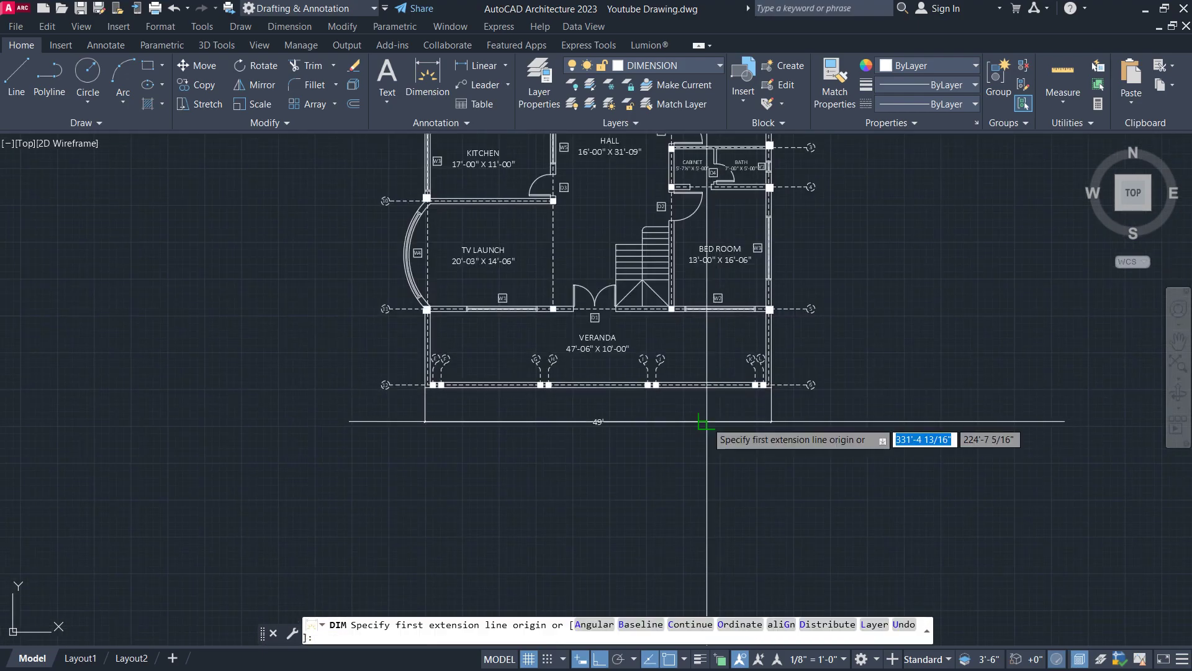
Step: End the Dimension command and delete the trial dimension outside the veranda's front wall
scroll(608, 450, up, 4)
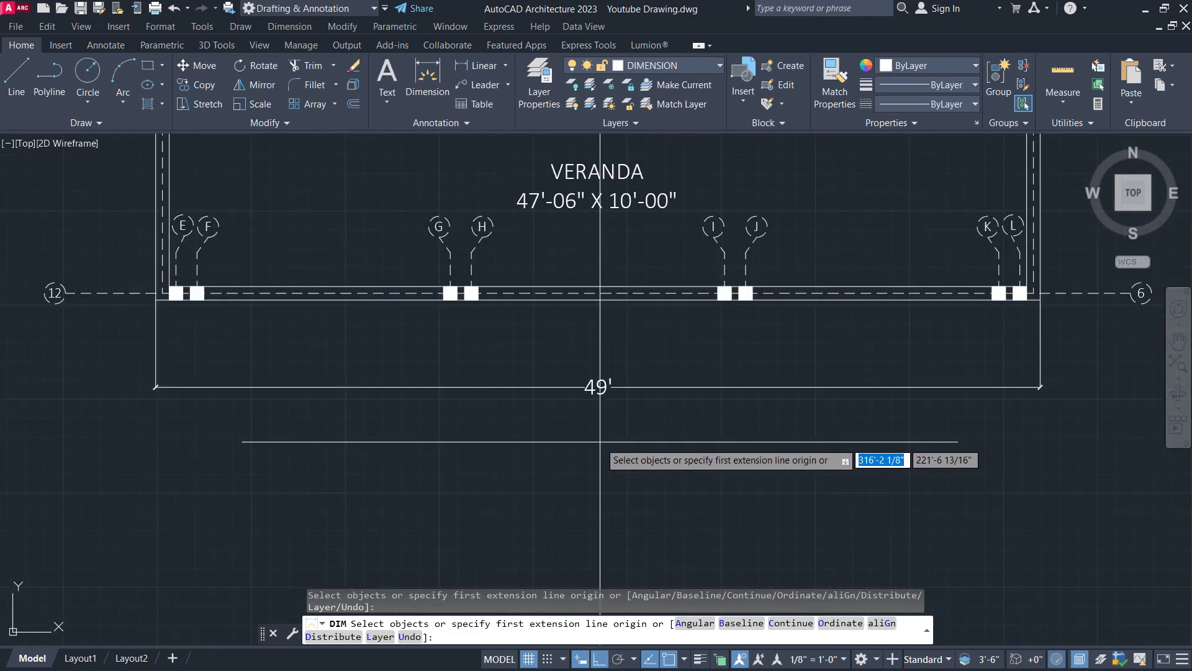
key(Escape)
click(644, 359)
click(577, 421)
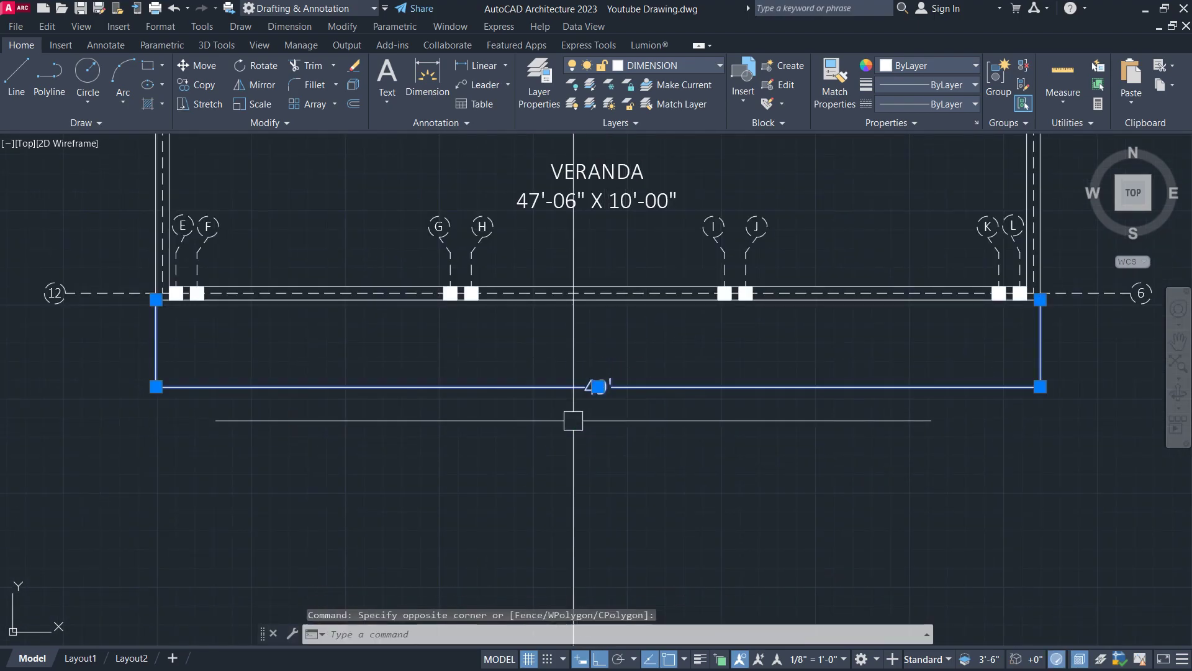
key(Delete)
Step: Add a linear dimension from grid line A to grid line D, placed just inside the upper grid bubbles
scroll(689, 497, down, 4)
scroll(689, 434, up, 4)
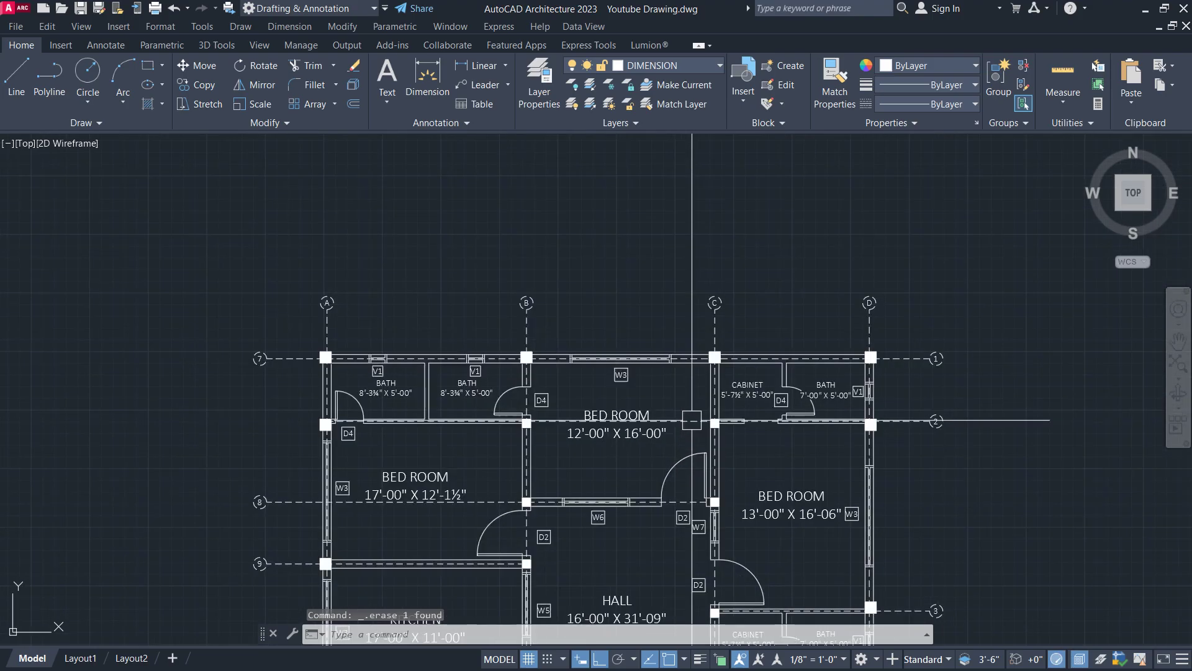
scroll(628, 345, up, 2)
middle_drag(640, 315, 604, 312)
scroll(606, 305, down, 1)
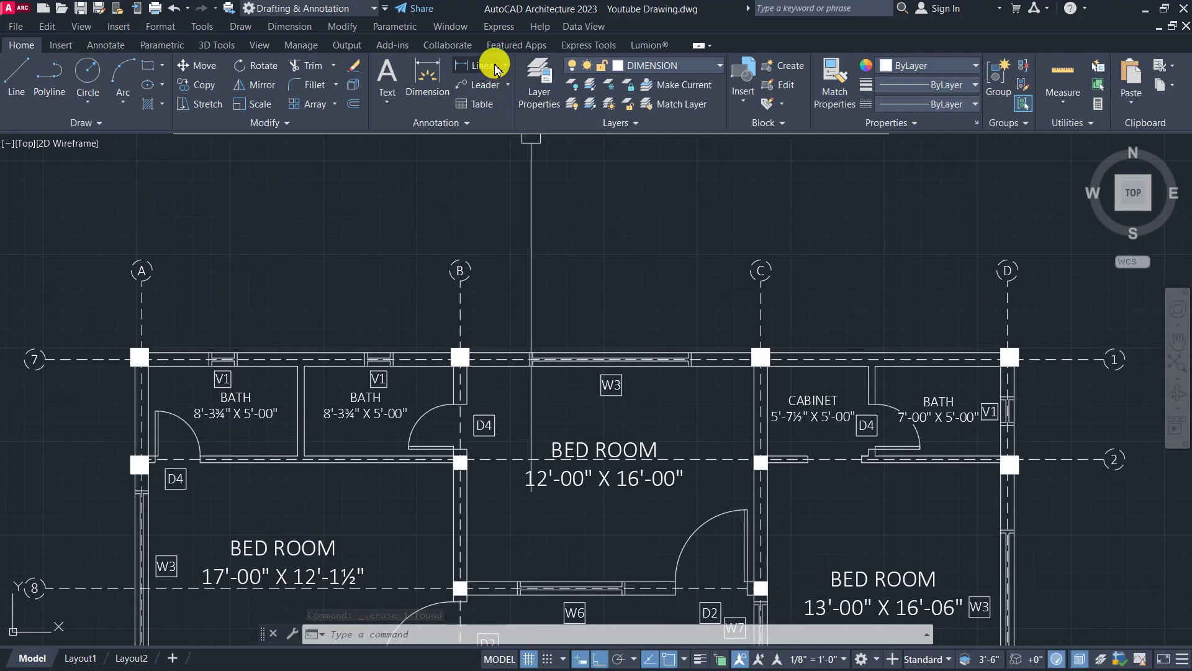
click(506, 67)
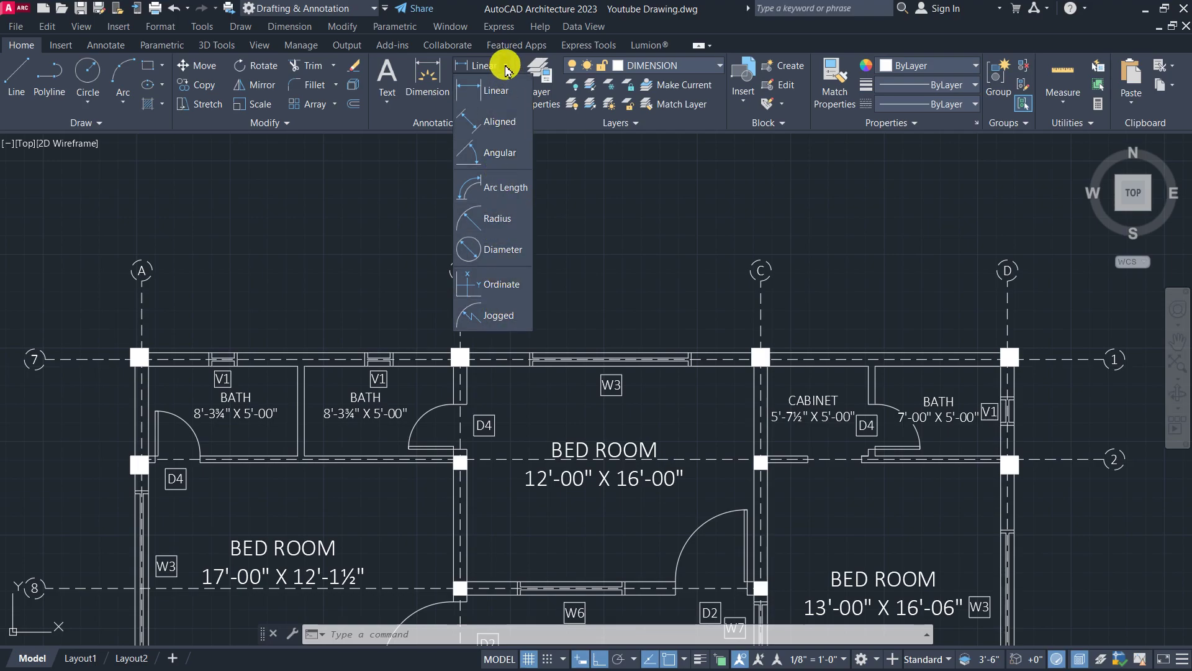
click(487, 94)
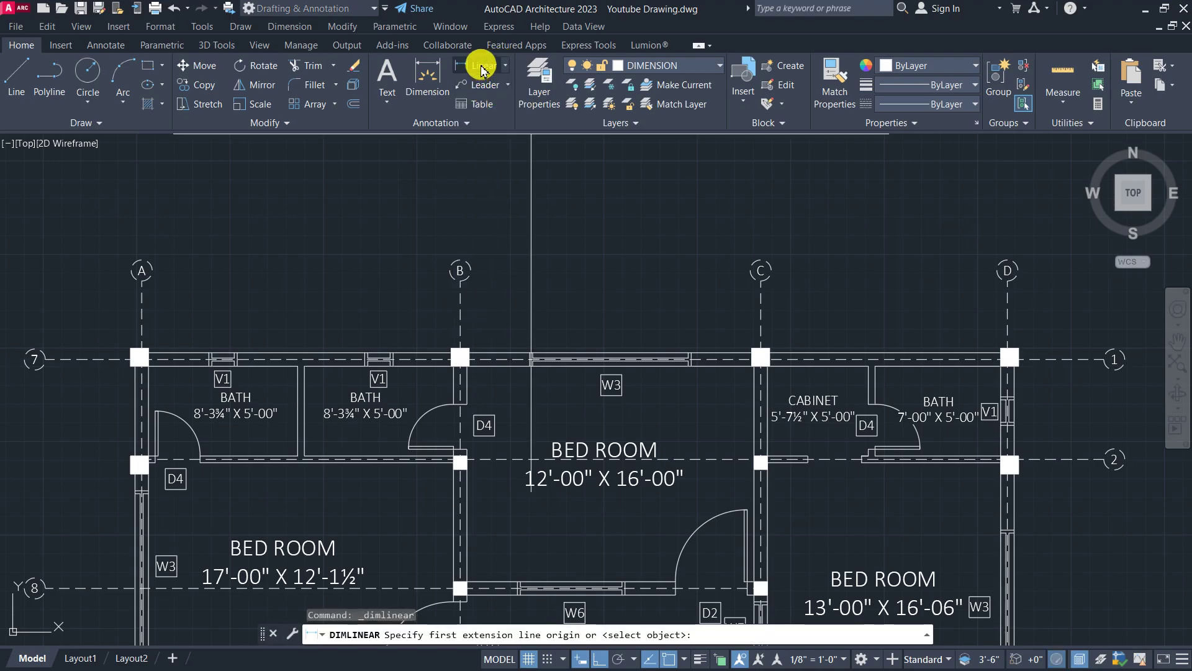
click(141, 296)
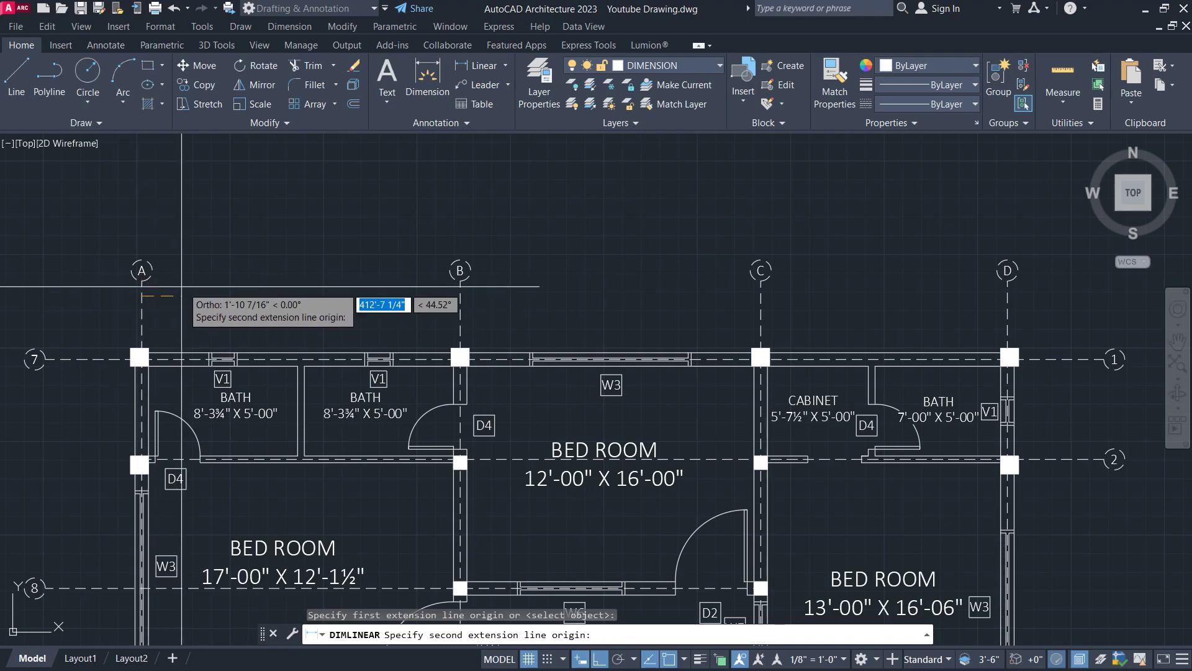
scroll(104, 274, down, 2)
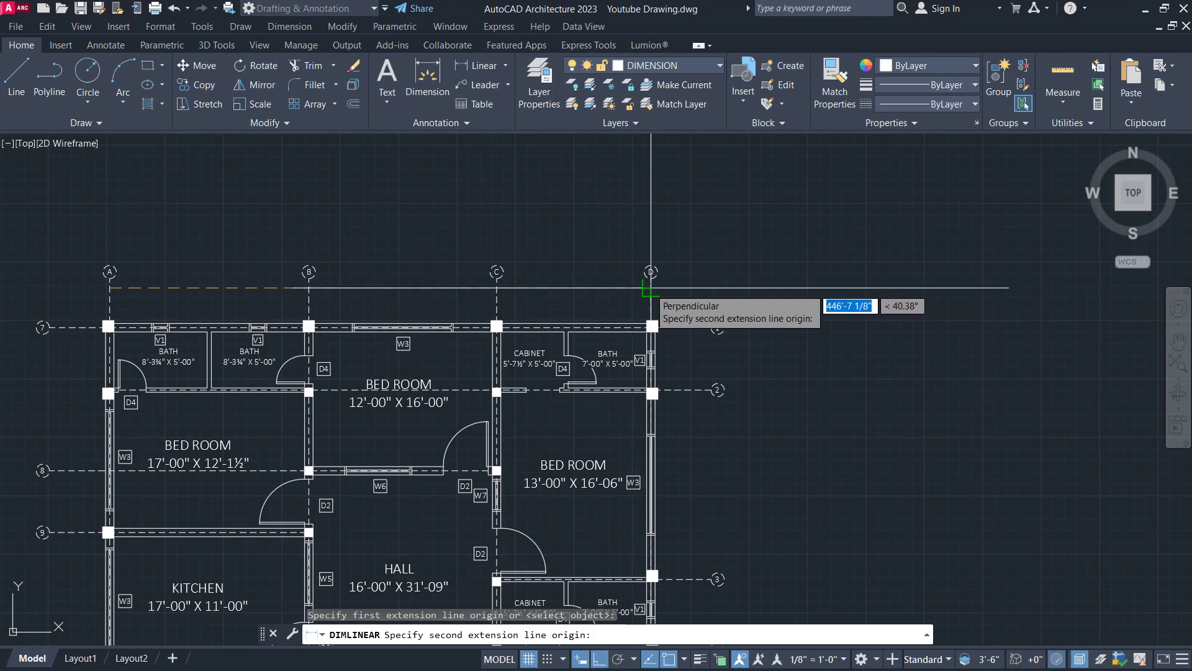
click(650, 287)
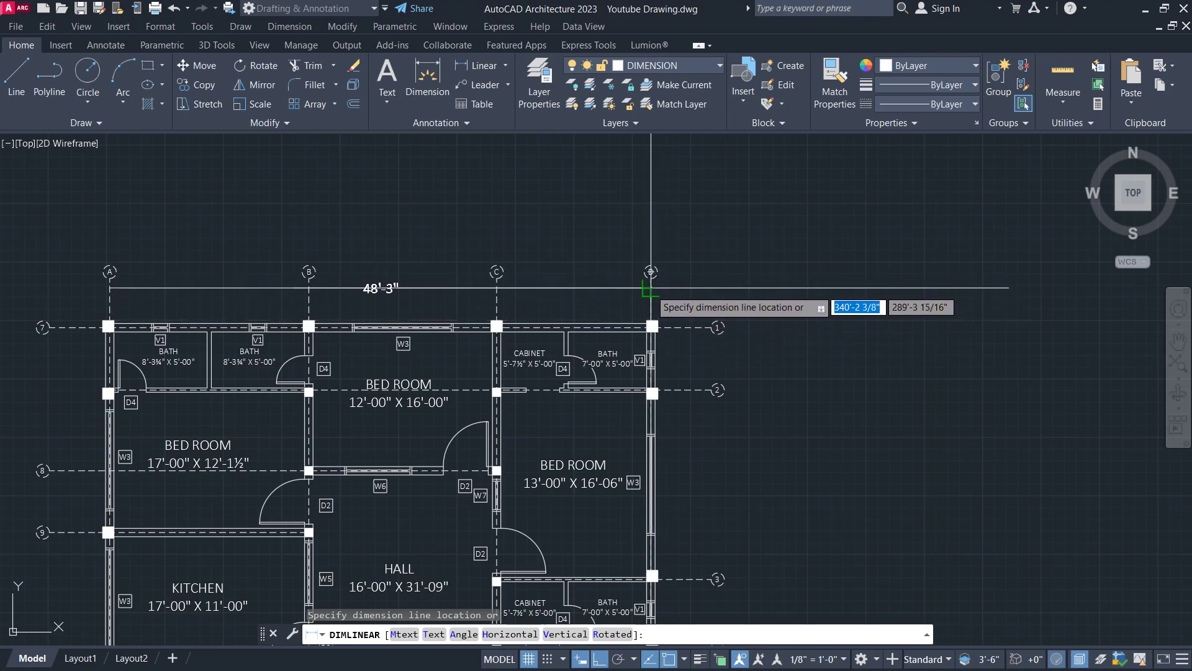
scroll(651, 288, up, 4)
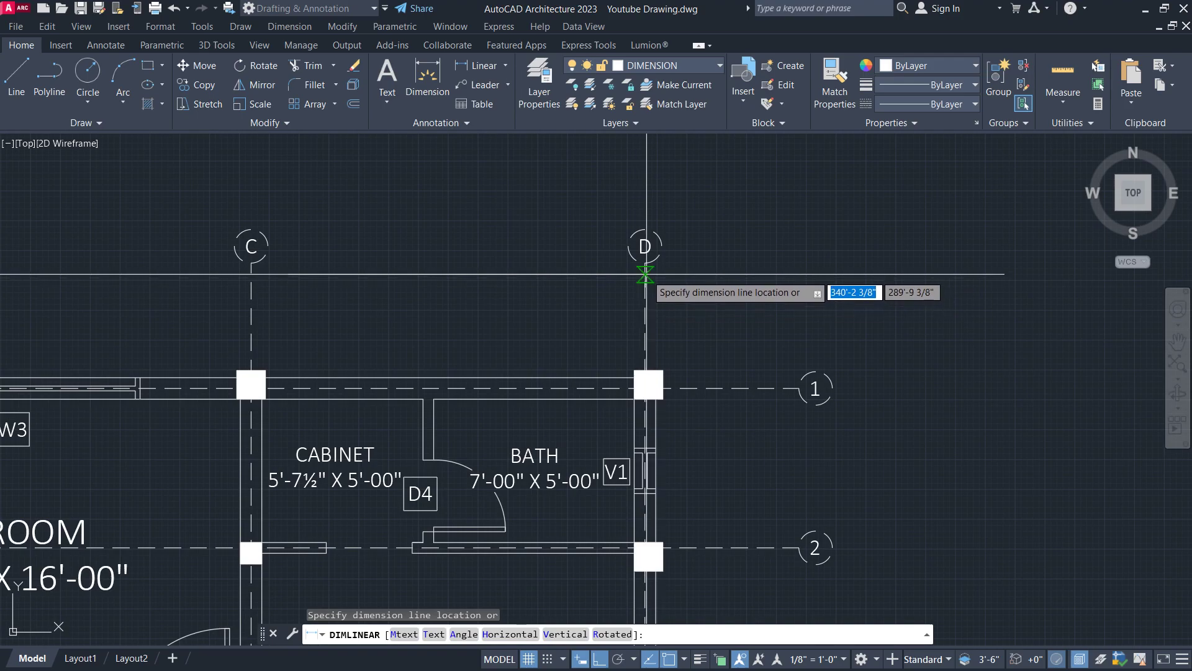
click(652, 284)
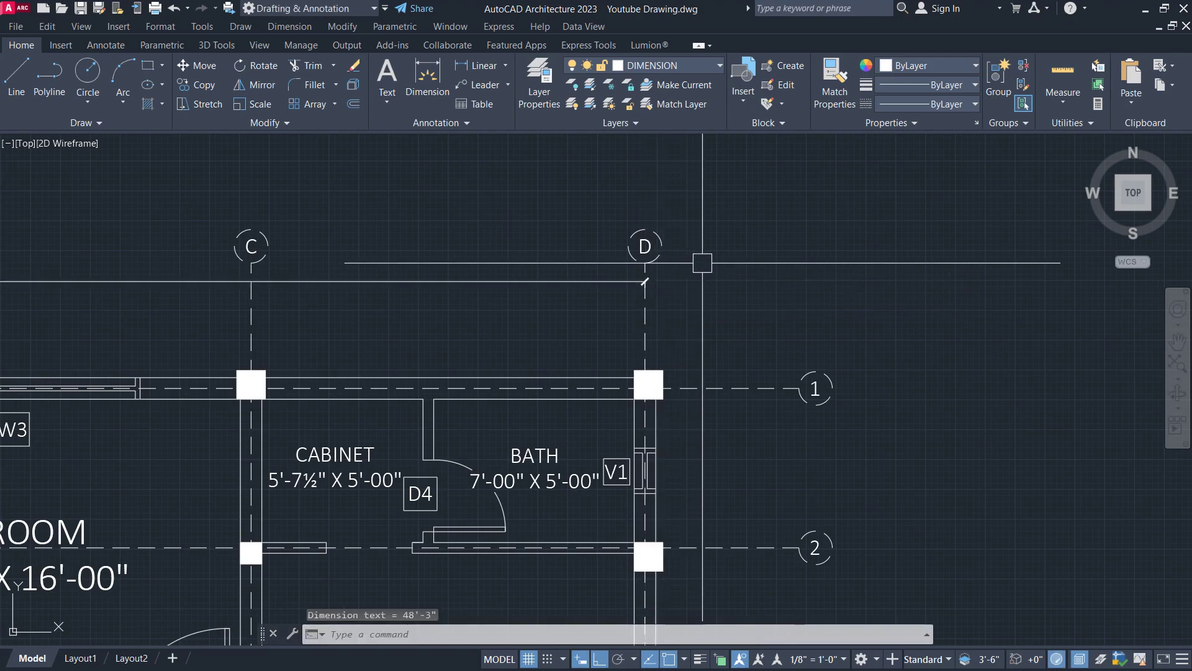
Step: Examine the text, ticks and position of the overall dimension between grid lines A and D
scroll(700, 266, down, 5)
scroll(528, 260, up, 2)
scroll(528, 259, up, 4)
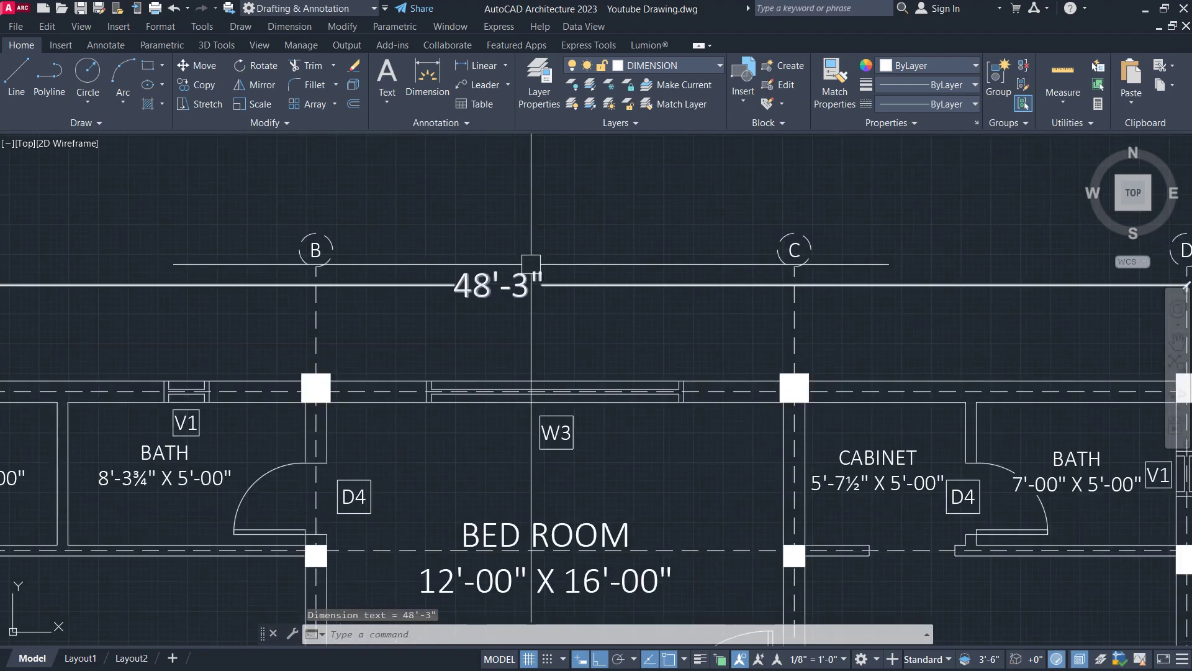
scroll(553, 267, down, 2)
middle_drag(555, 251, 554, 283)
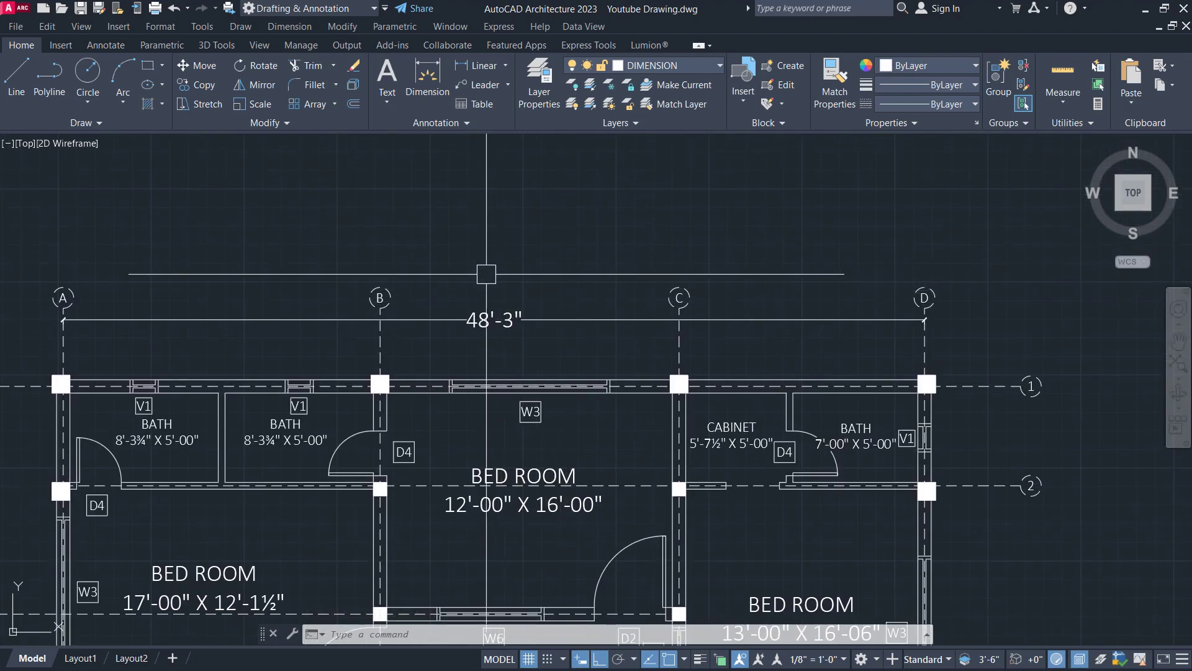
scroll(492, 273, down, 2)
middle_drag(497, 261, 498, 285)
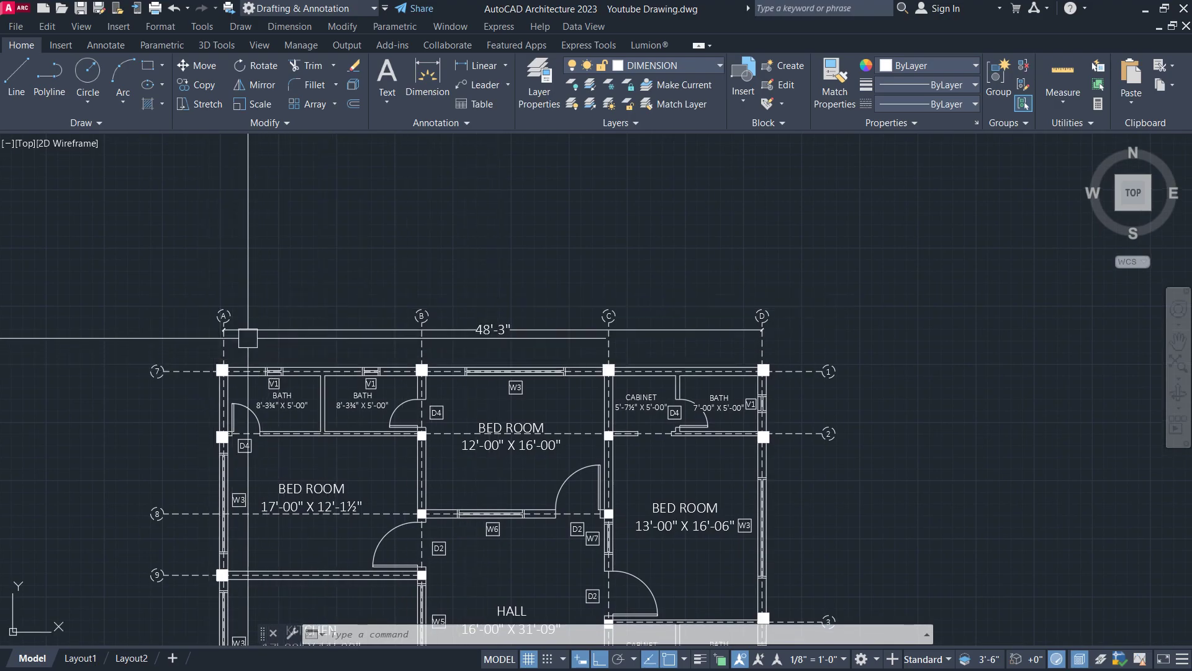
Step: Draw a horizontal trial line about 19'-2 1/2" long in the empty area above grid bubbles B and C
scroll(496, 308, up, 2)
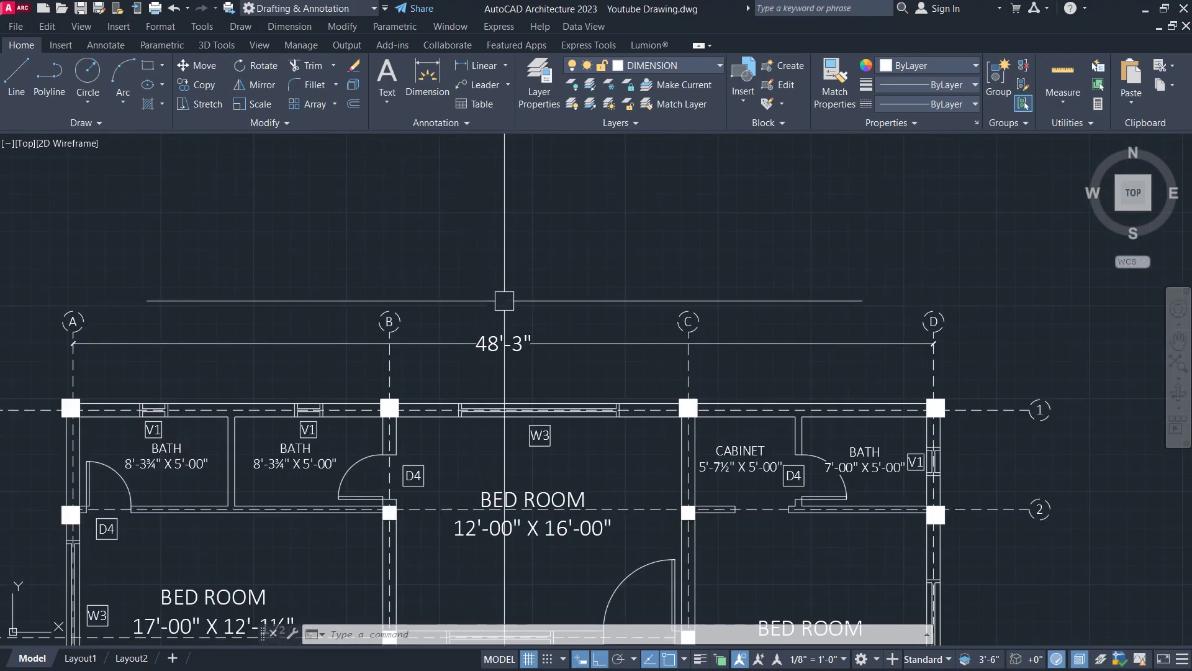
text(l)
key(Return)
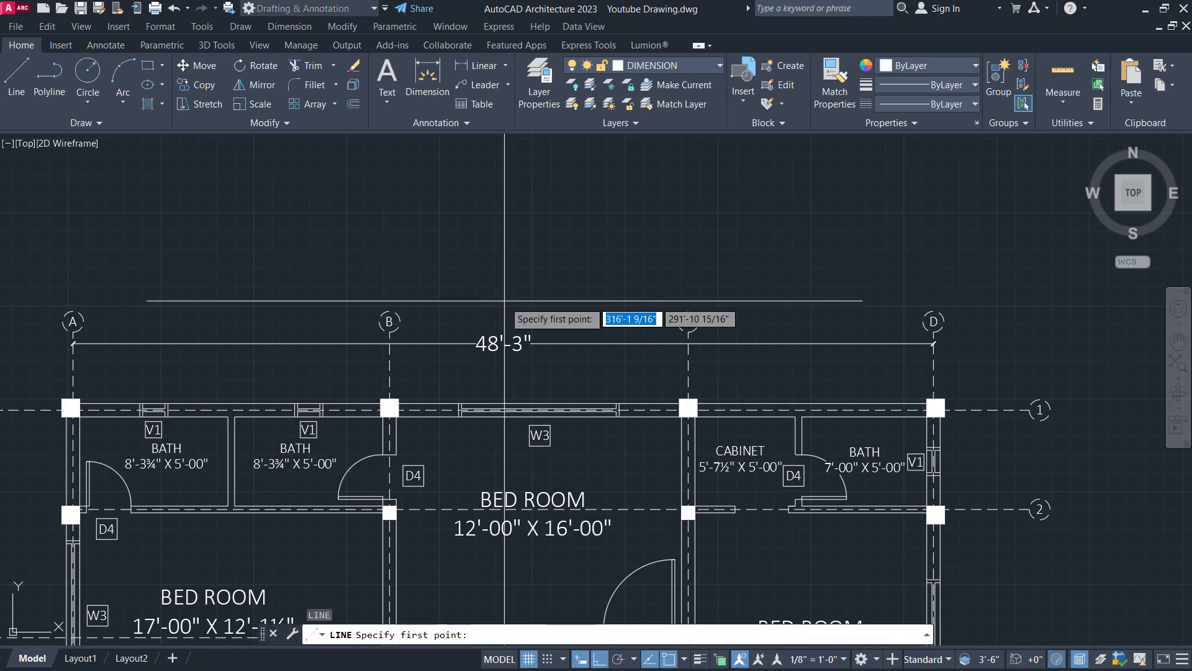
click(369, 244)
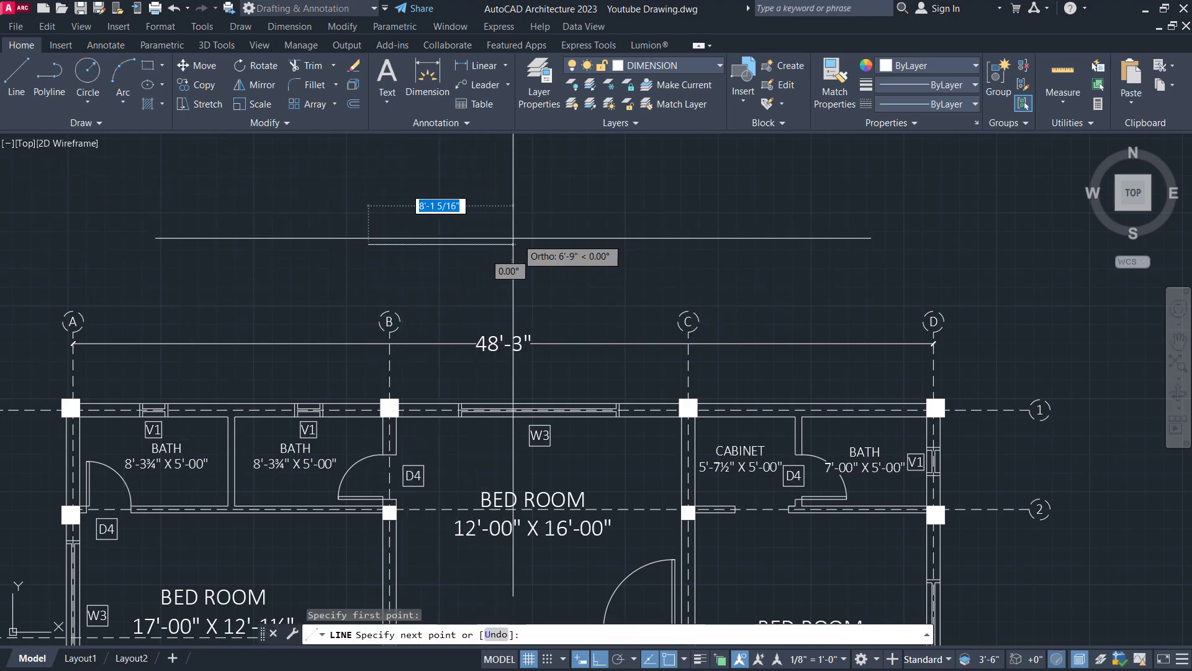
click(712, 245)
key(Return)
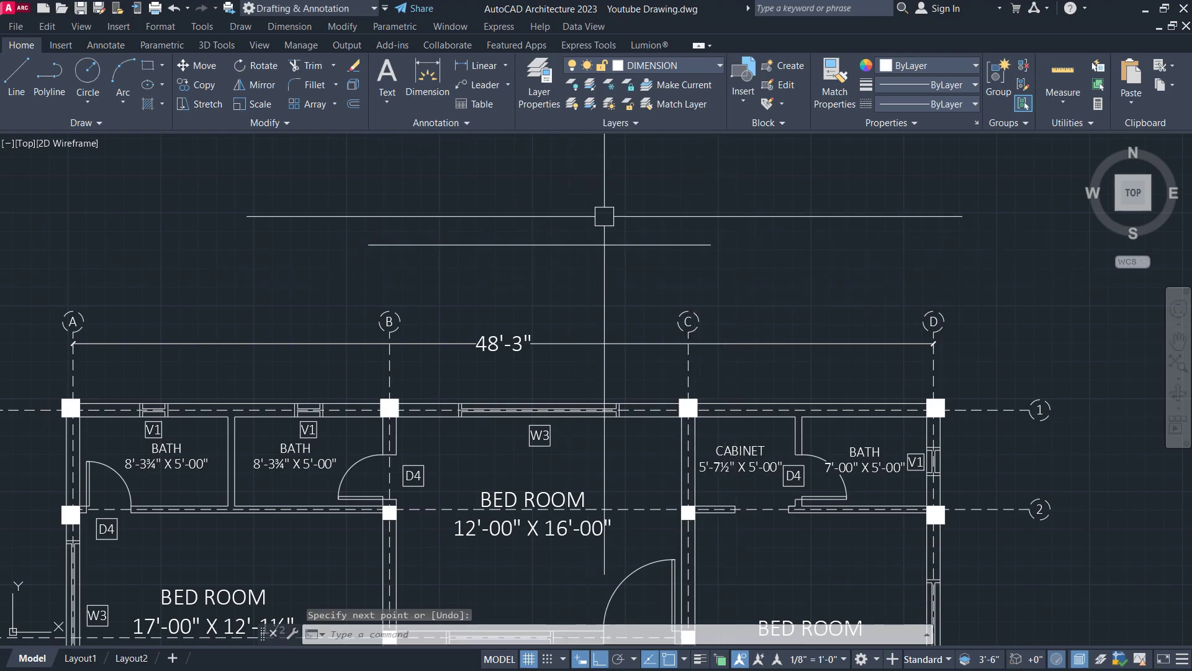
Step: Add a linear dimension between the trial line's two endpoints, placed a short distance above the line
click(459, 75)
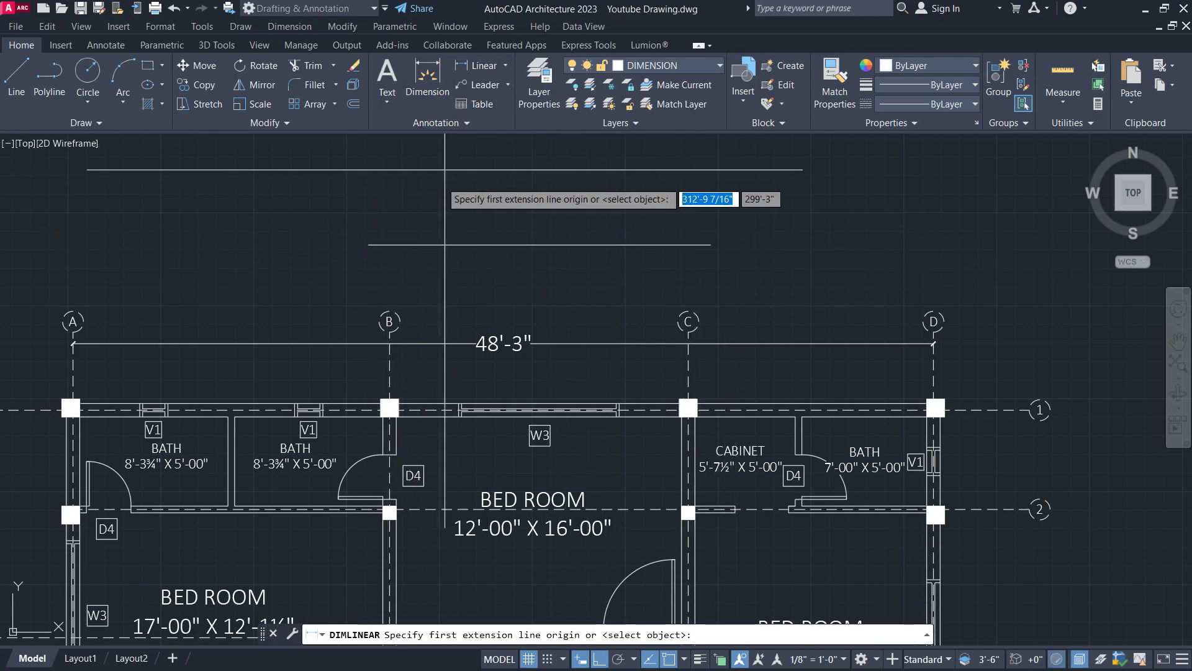
click(368, 245)
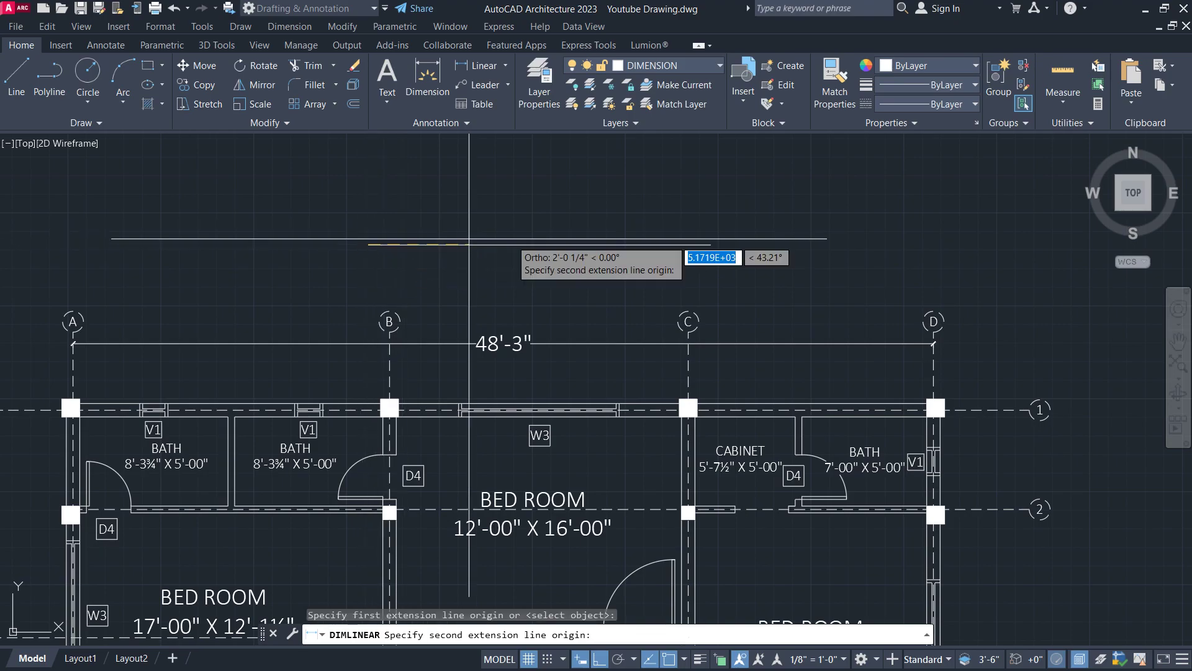
click(711, 244)
scroll(702, 181, down, 2)
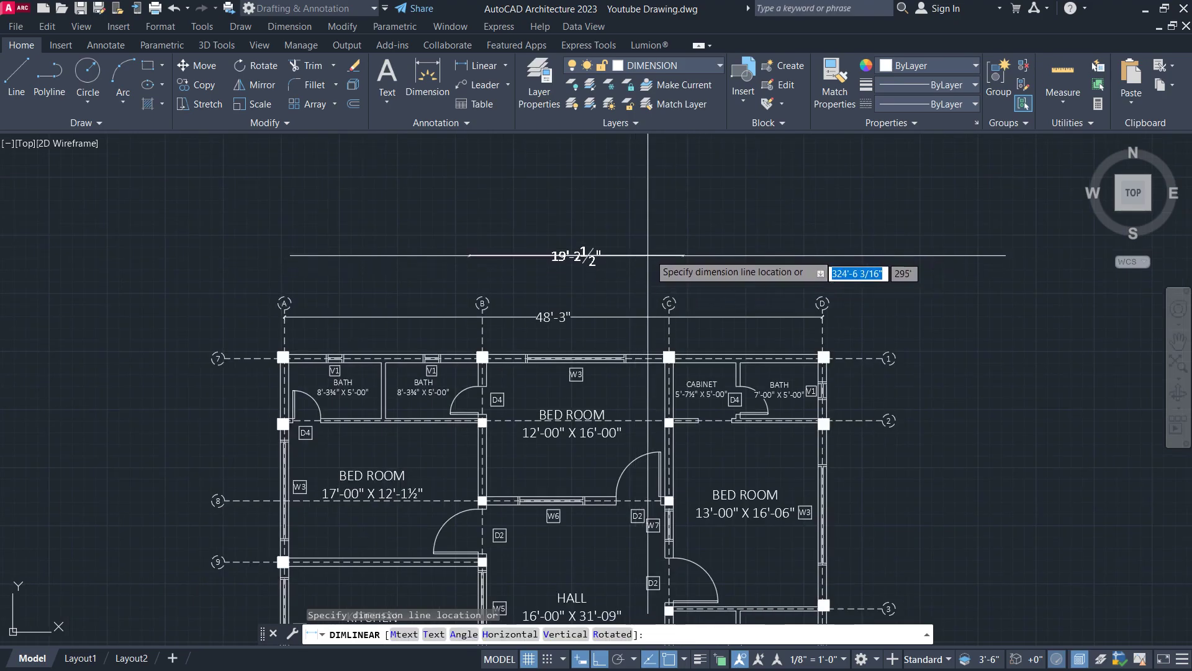
scroll(681, 222, up, 2)
click(681, 222)
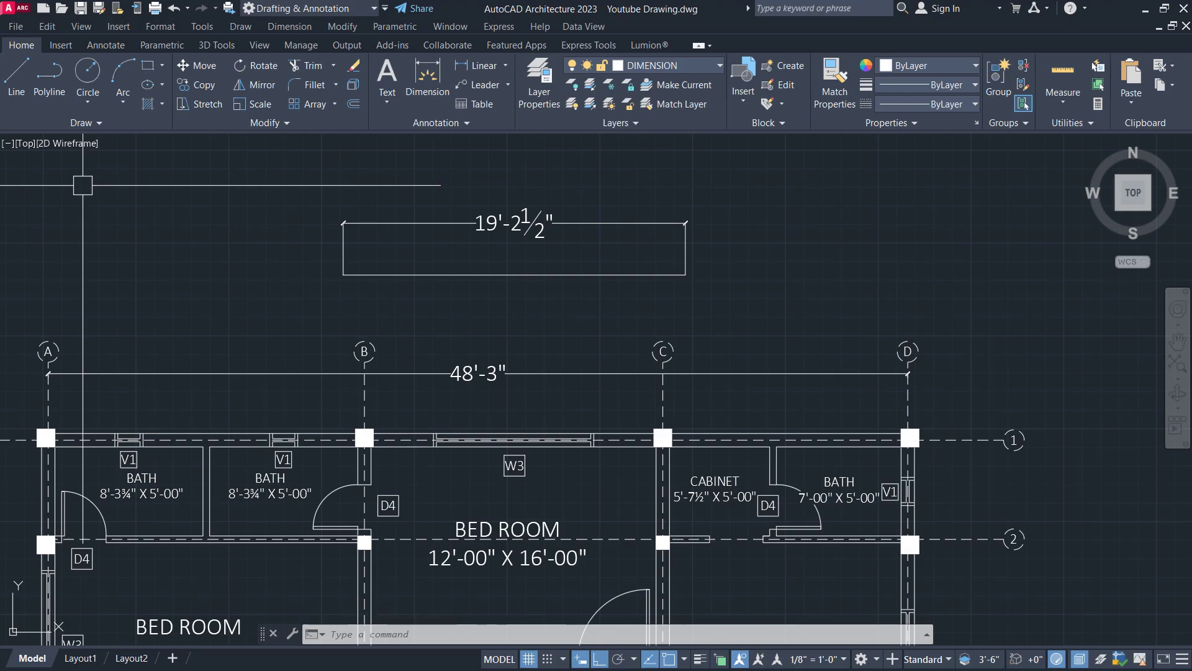
Step: Examine the trial dimension's extension lines and where they start at the ends of the drawn line
click(1178, 340)
drag(691, 304, 502, 295)
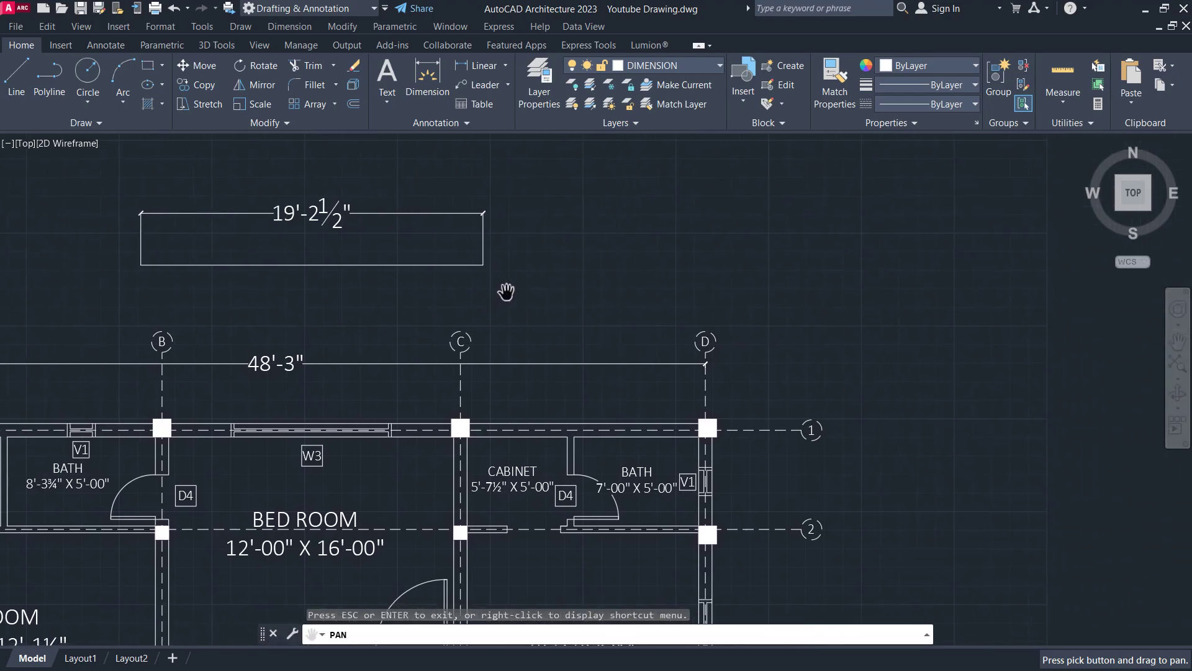
key(Escape)
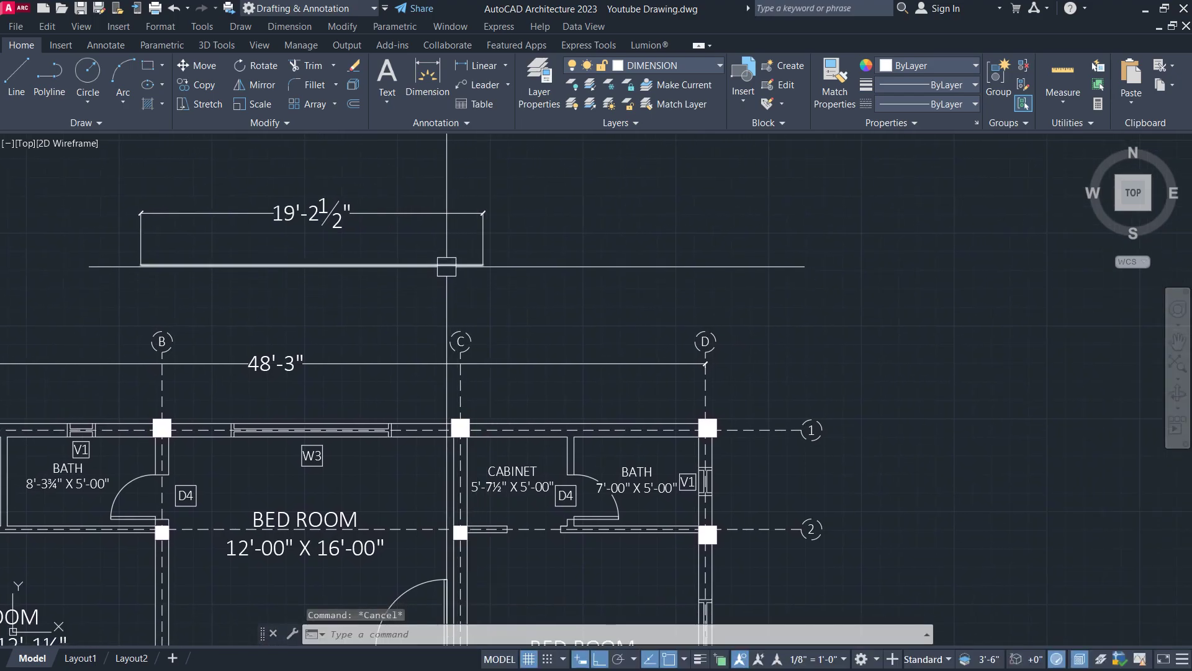
click(453, 245)
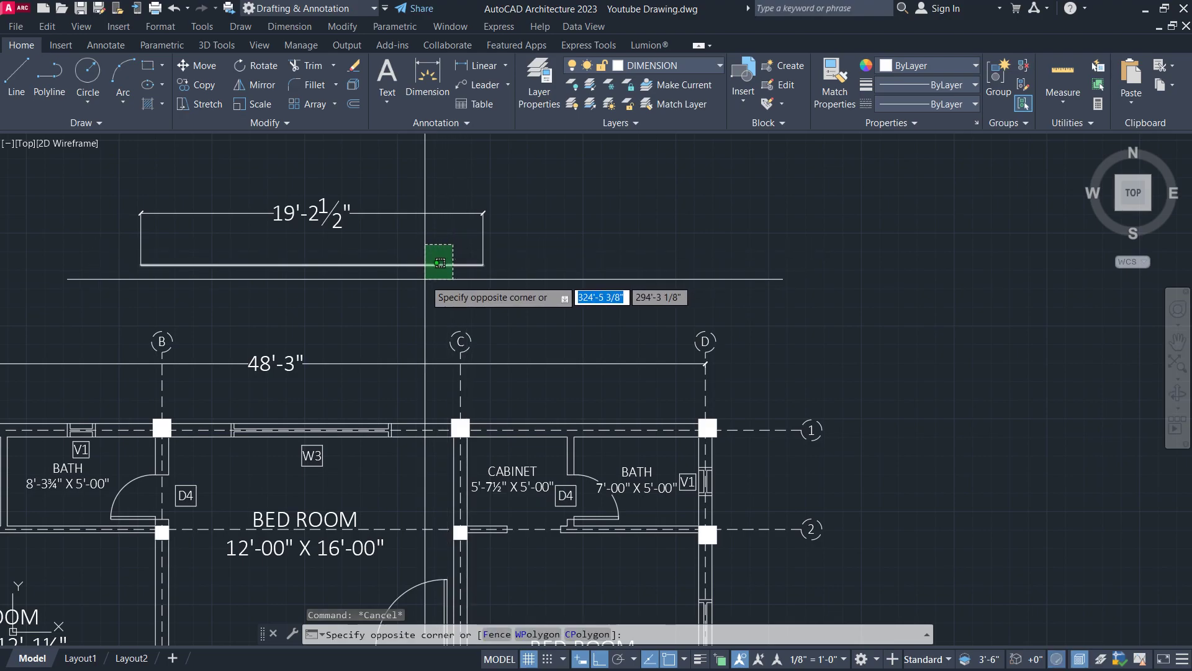
click(425, 279)
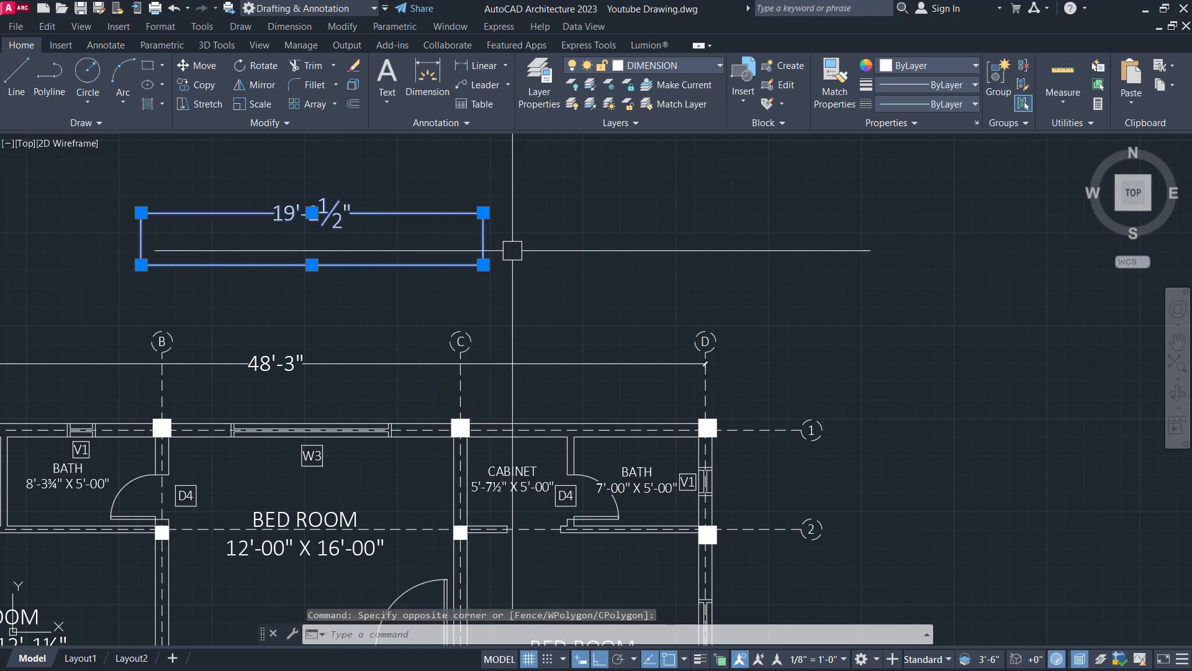
key(Escape)
scroll(485, 267, up, 4)
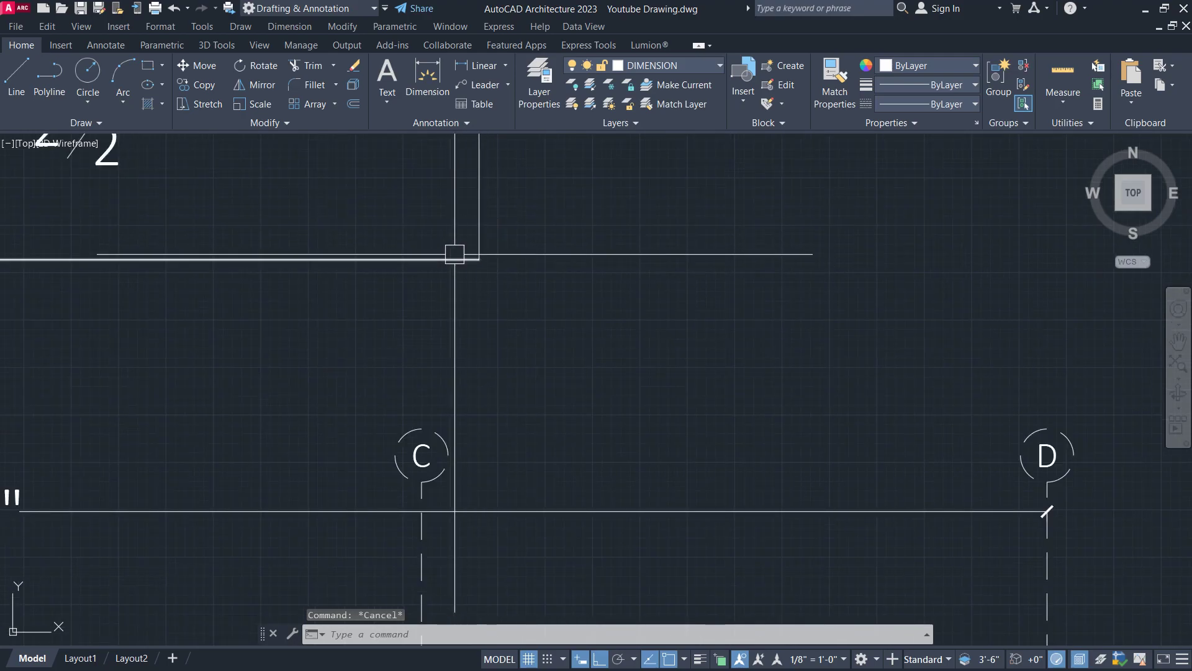
scroll(584, 264, down, 4)
scroll(538, 259, up, 4)
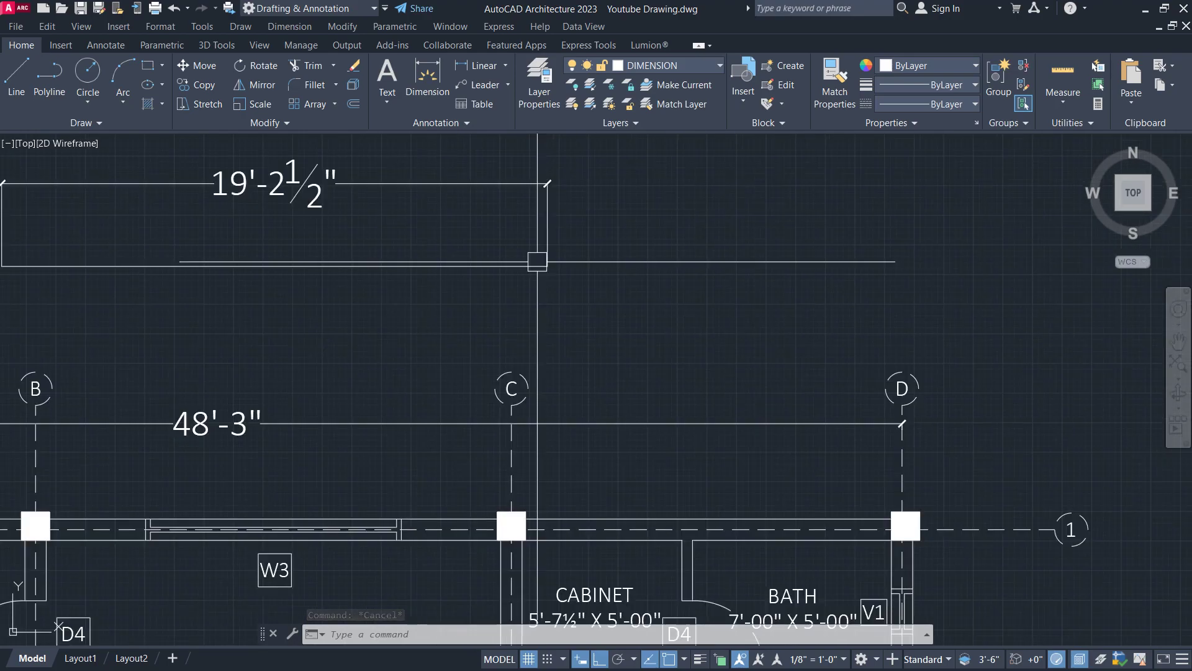
click(577, 215)
click(536, 223)
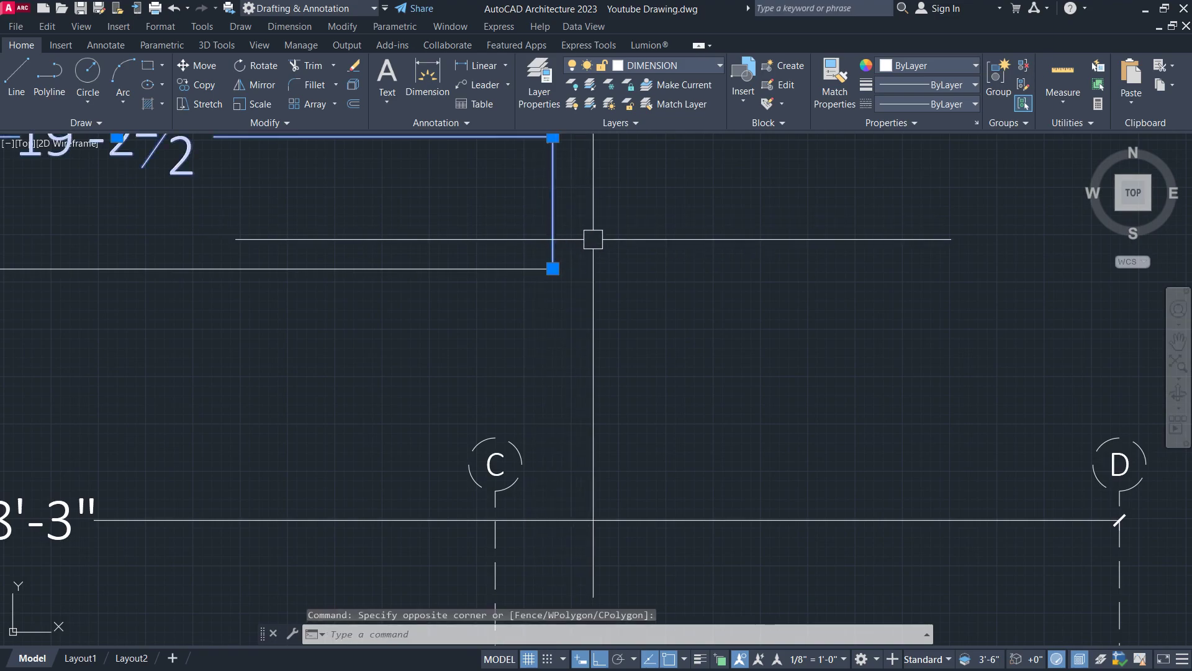
scroll(567, 224, down, 2)
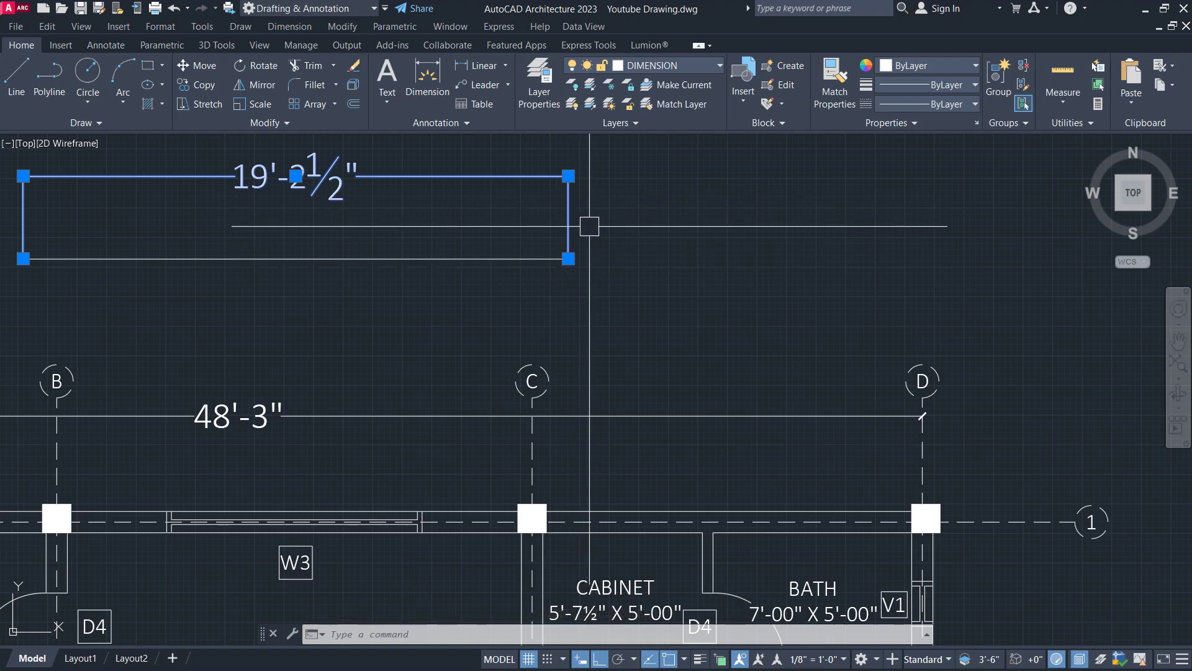
key(Escape)
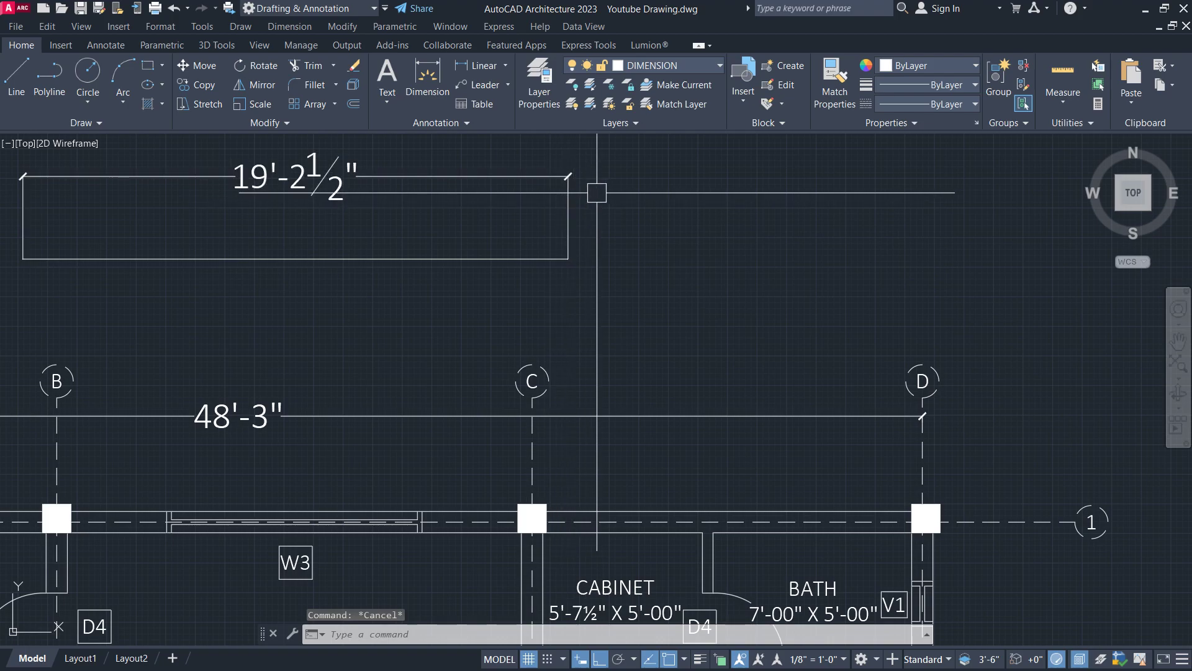
Step: Inspect the trial dimension's tick corner and compare its text with the overall dimension between grid lines A and D
scroll(569, 175, up, 6)
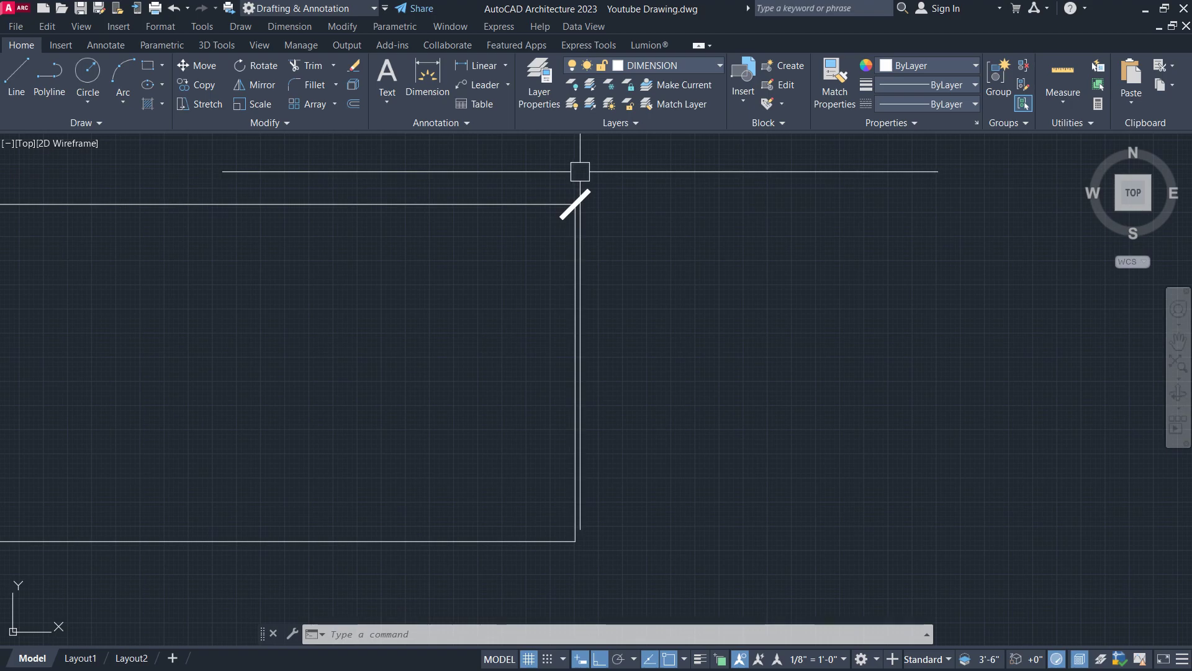
scroll(618, 181, down, 5)
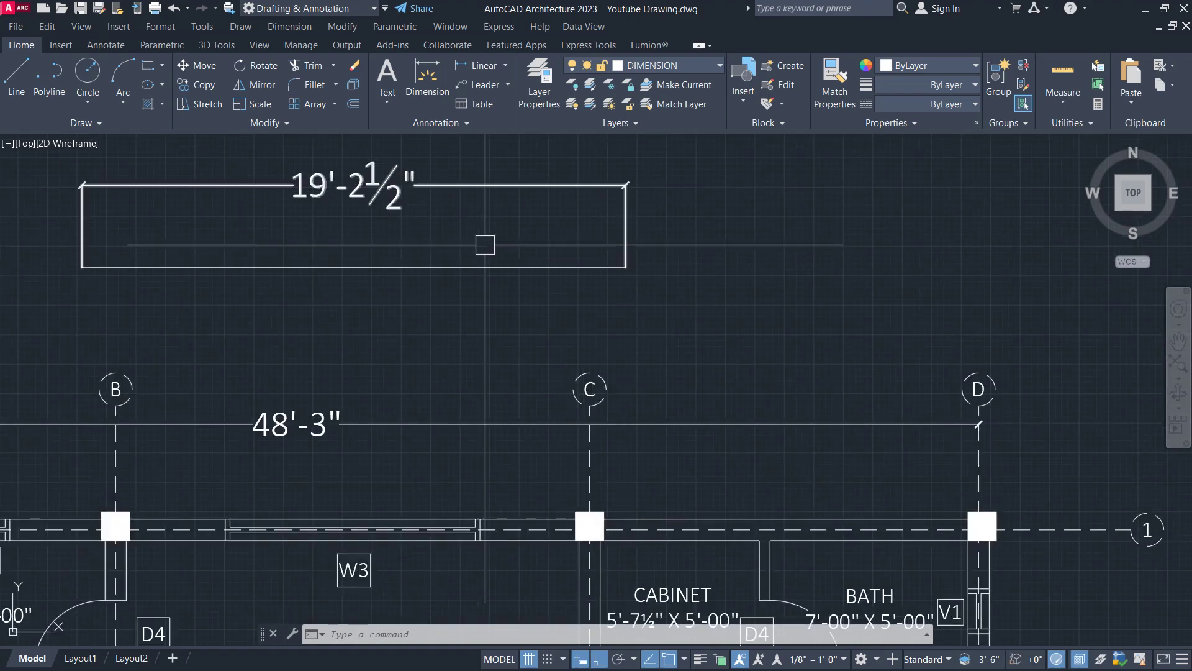
scroll(371, 228, down, 2)
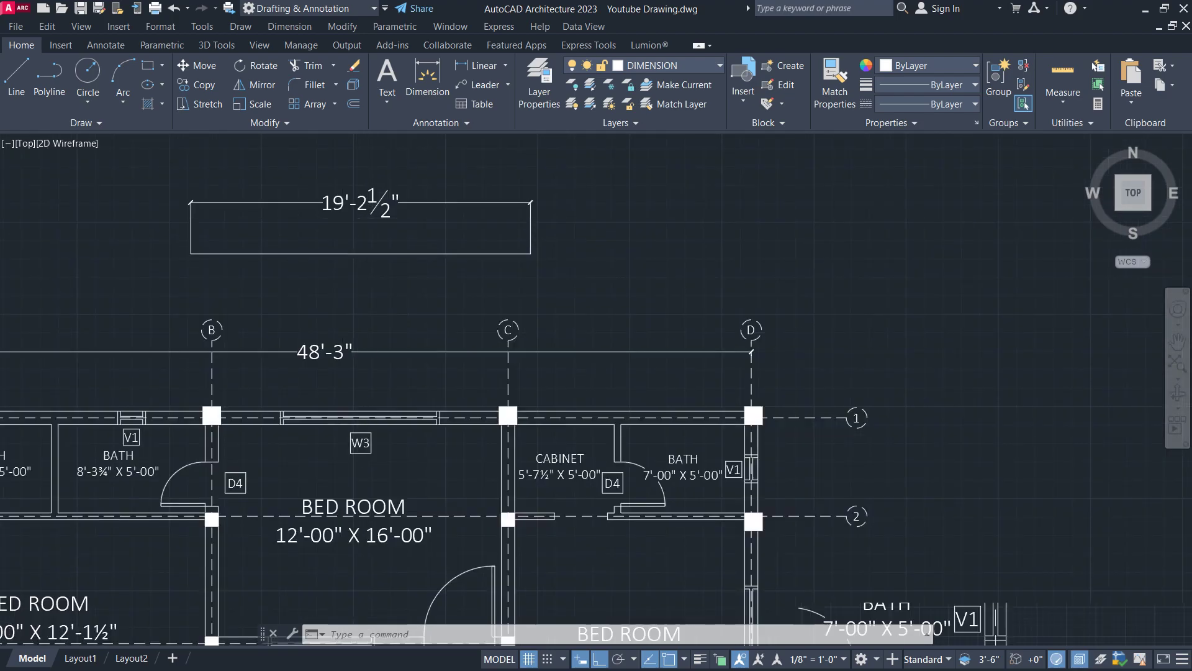
scroll(334, 224, up, 4)
scroll(331, 227, down, 2)
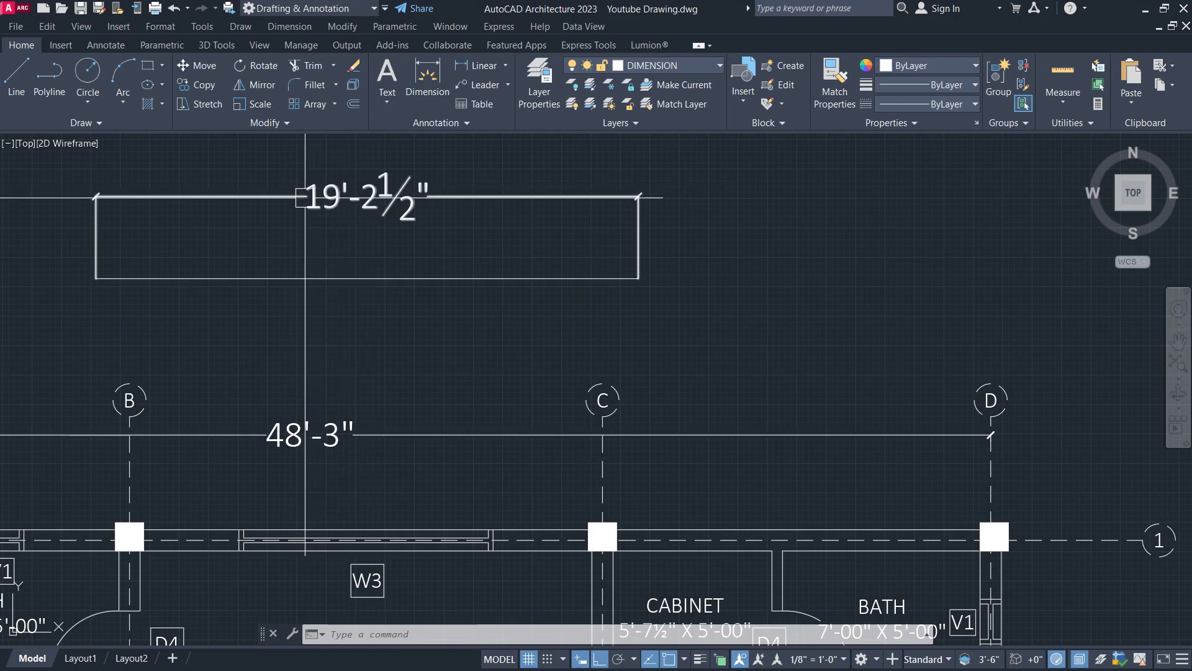
scroll(262, 432, up, 5)
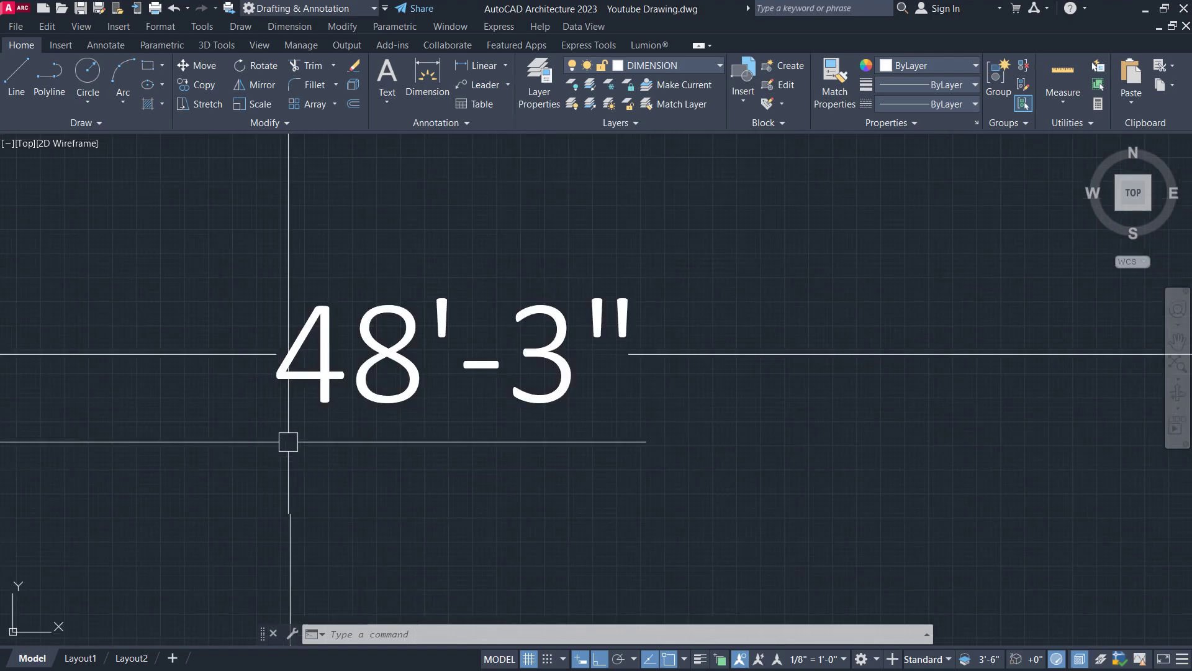
scroll(329, 338, down, 6)
mouse_move(393, 285)
middle_down()
mouse_move(401, 278)
mouse_move(413, 322)
middle_up()
scroll(456, 292, down, 4)
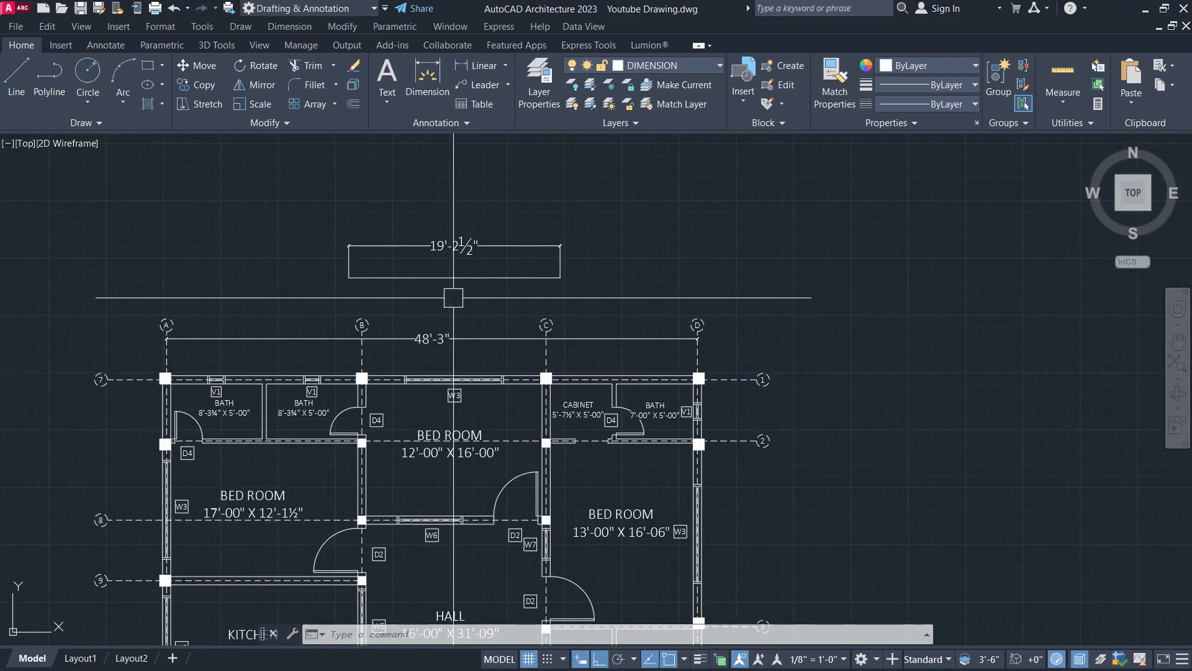
scroll(457, 295, up, 4)
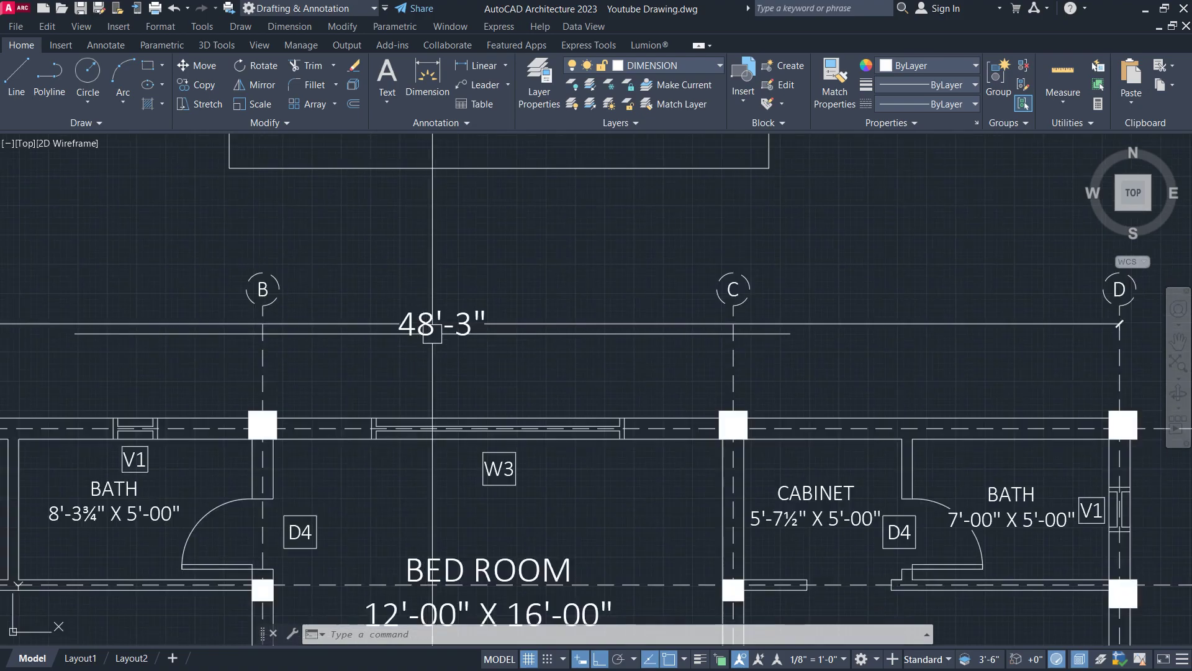
scroll(452, 274, down, 2)
mouse_move(451, 270)
middle_down()
mouse_move(398, 326)
mouse_move(388, 296)
middle_up()
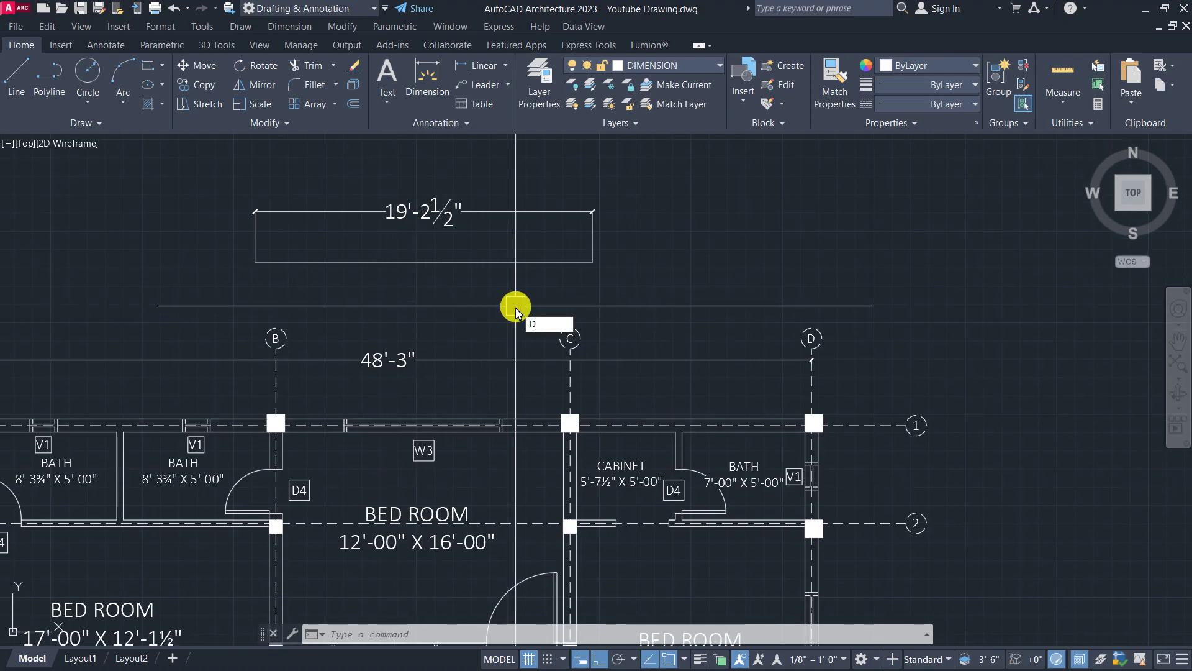
Step: Modify the DIM 1 dimension style so extension lines extend 4 beyond the dimension lines, and check the trial dimension's ends
key(Return)
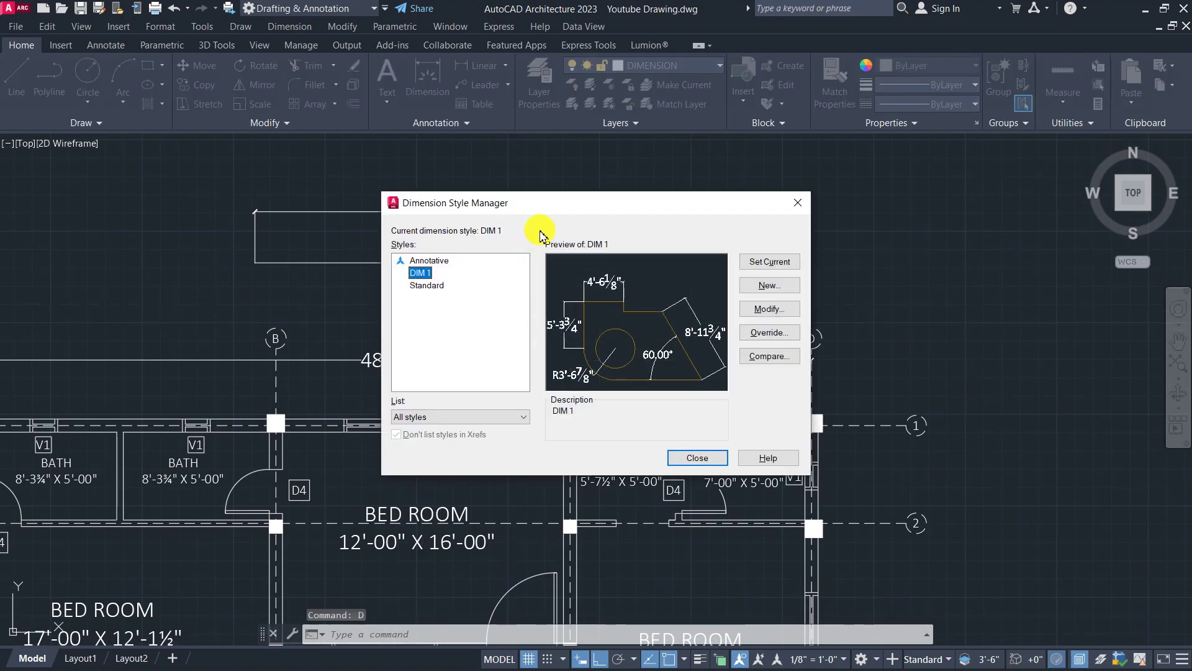
drag(544, 211, 778, 185)
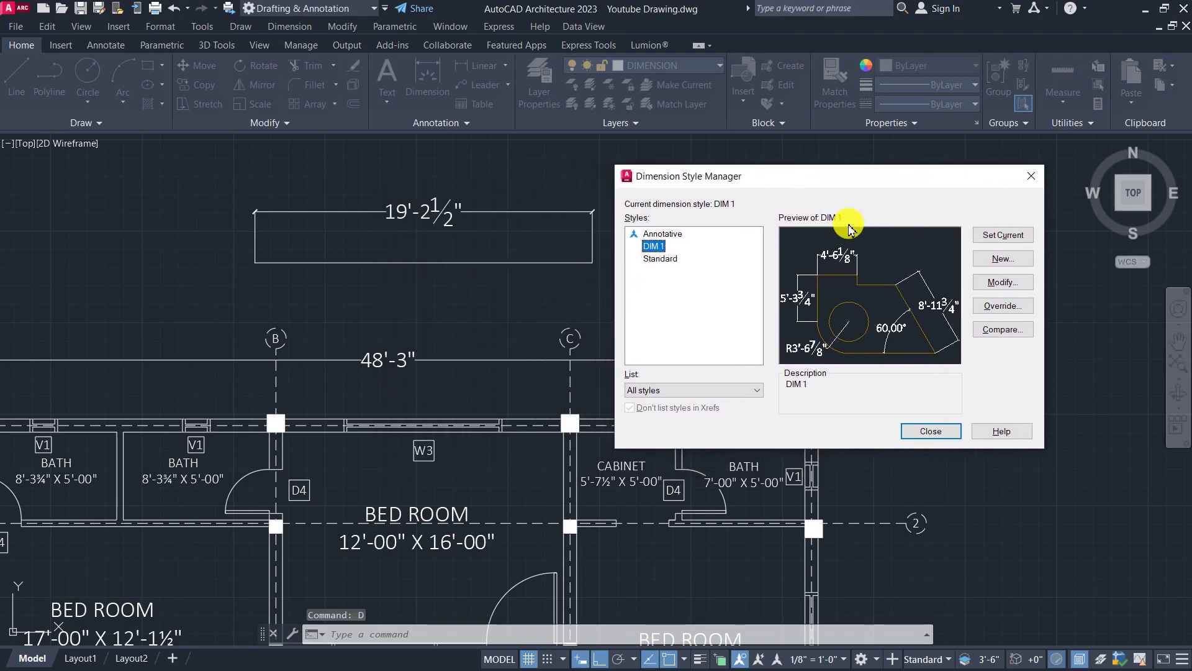
click(1011, 283)
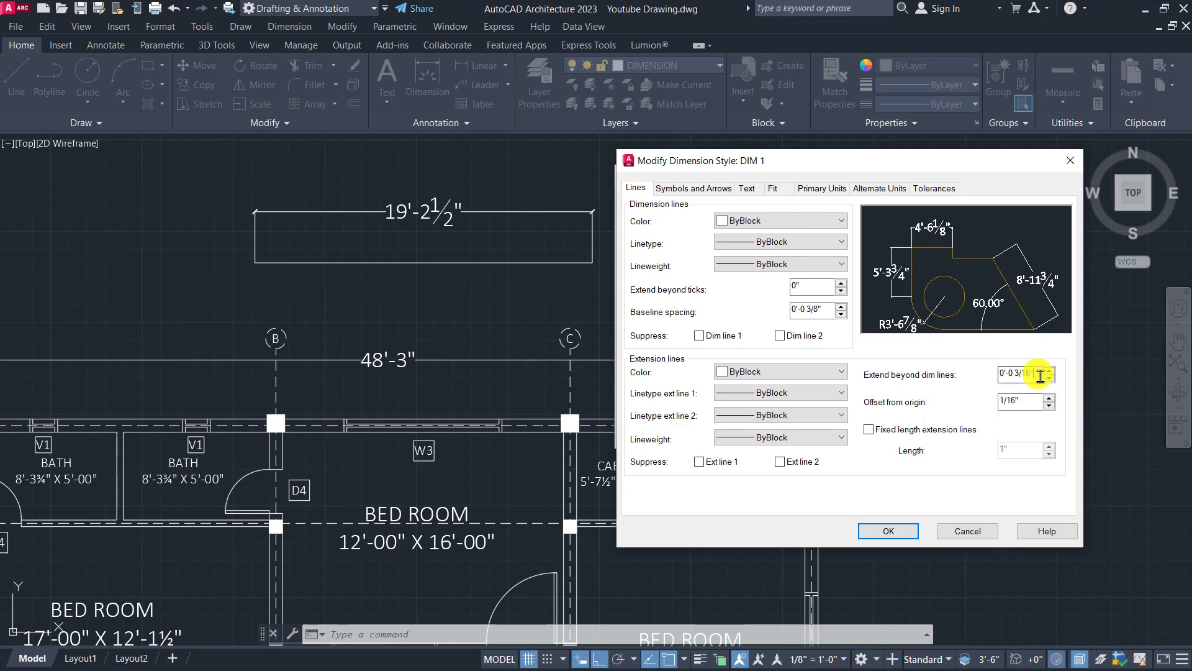
drag(1044, 374, 982, 386)
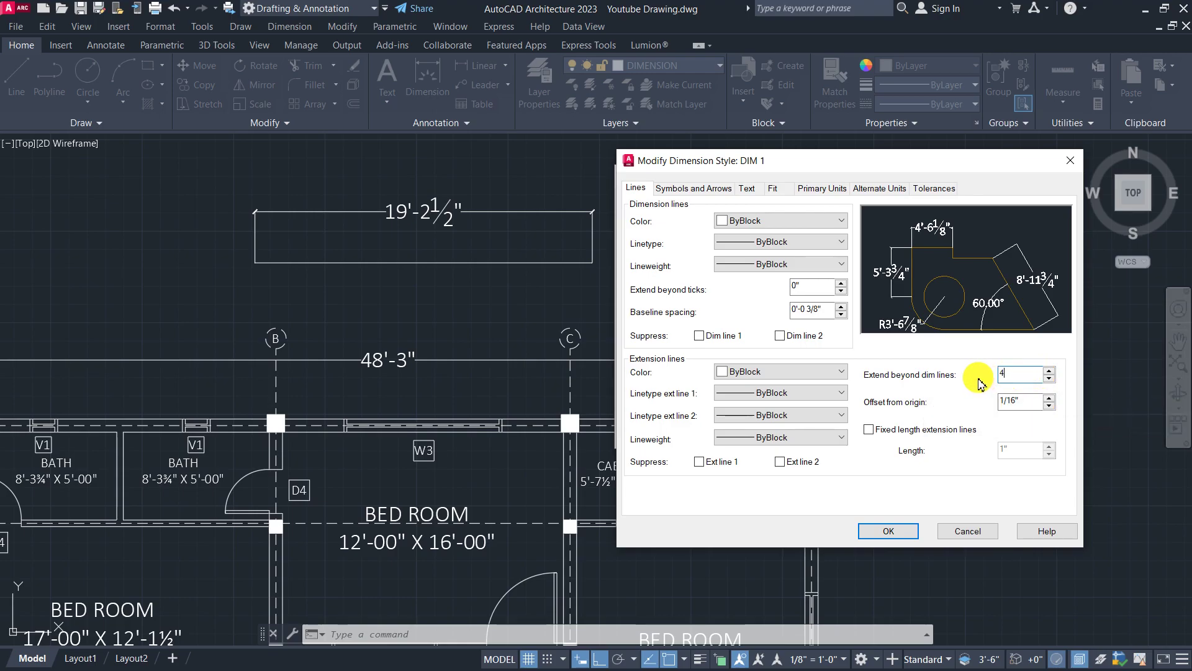
text(4)
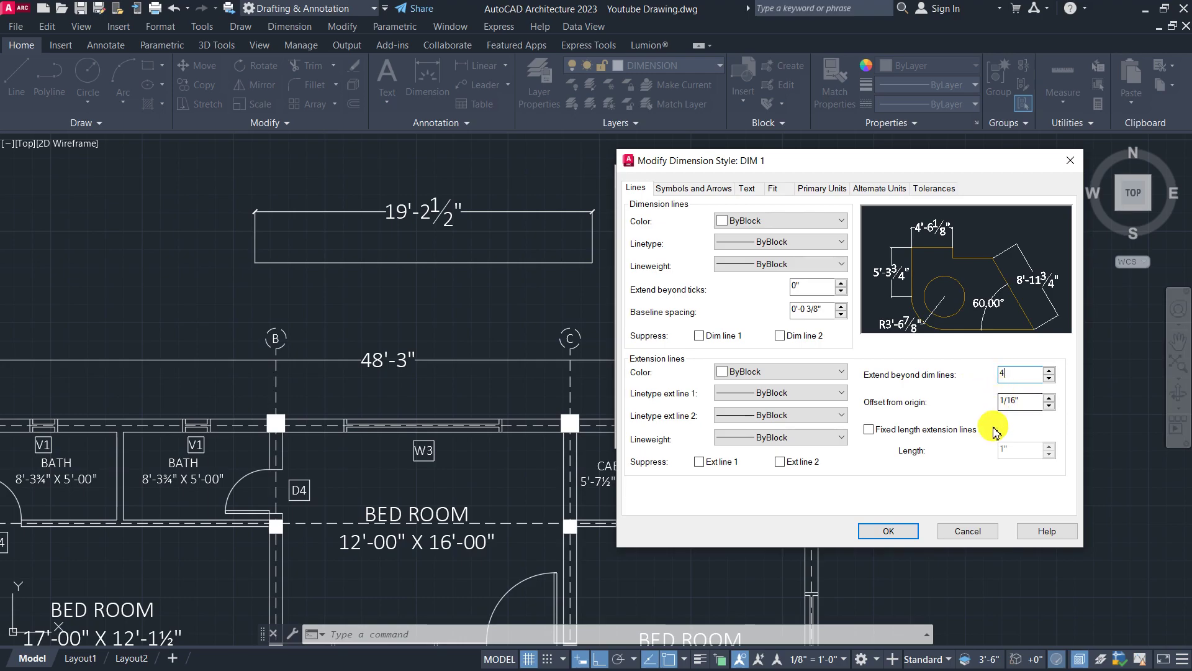
click(898, 532)
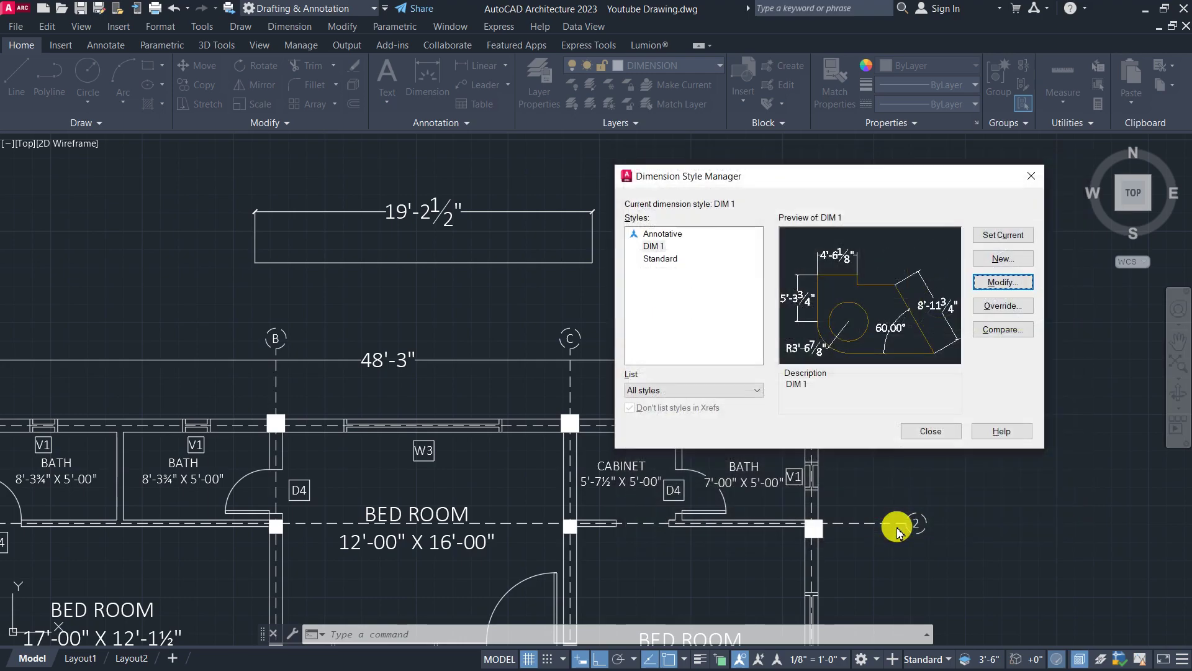
click(926, 432)
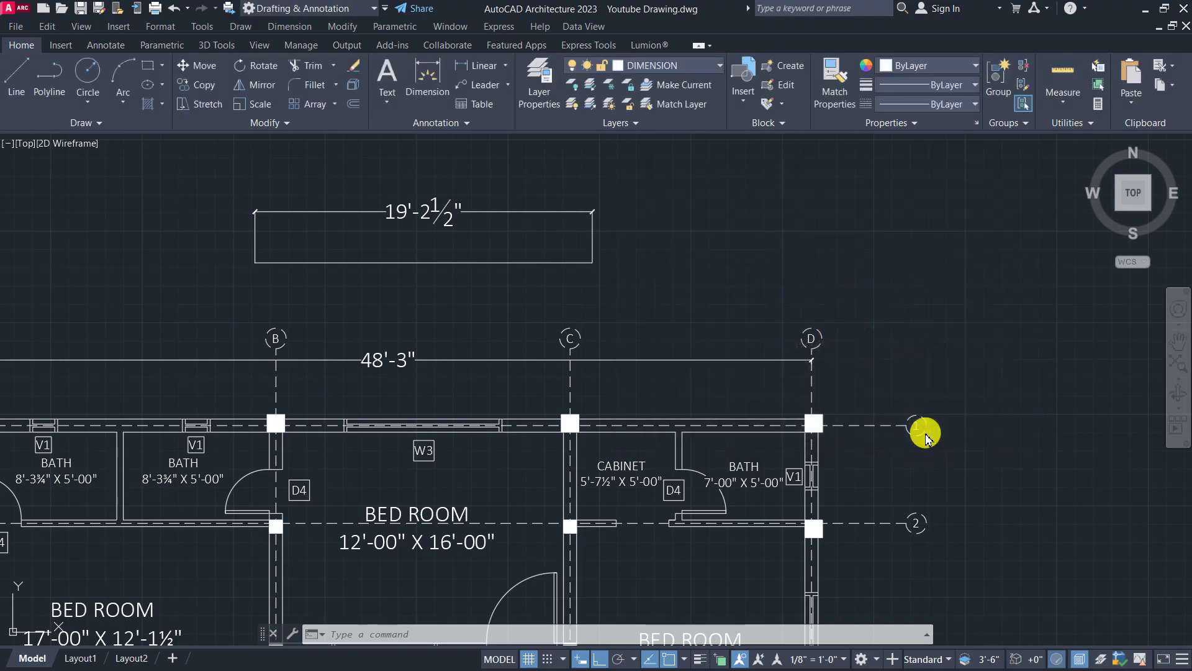
scroll(595, 208, up, 2)
scroll(595, 208, up, 2)
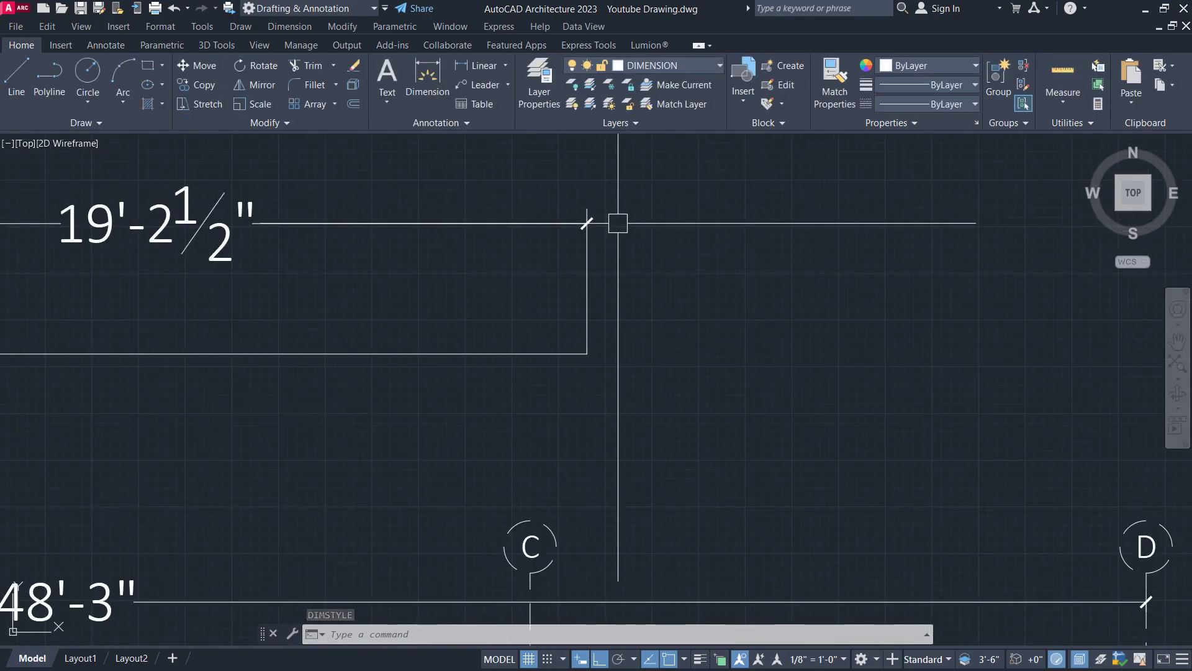
scroll(590, 214, down, 2)
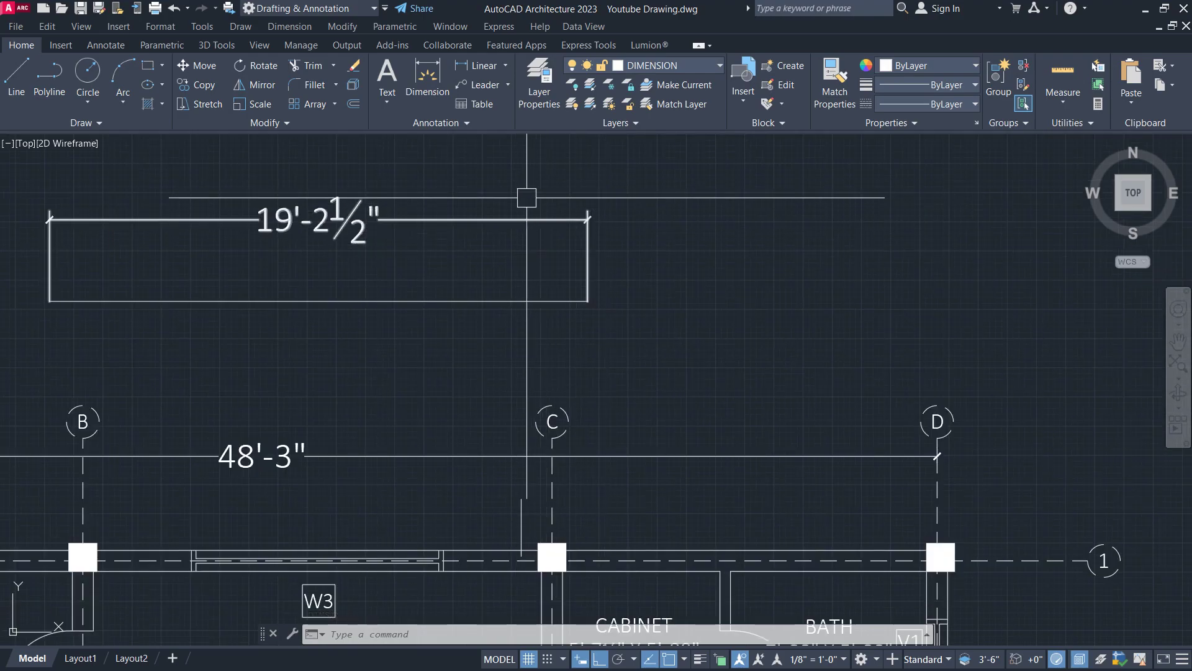
scroll(48, 221, up, 4)
scroll(90, 221, down, 4)
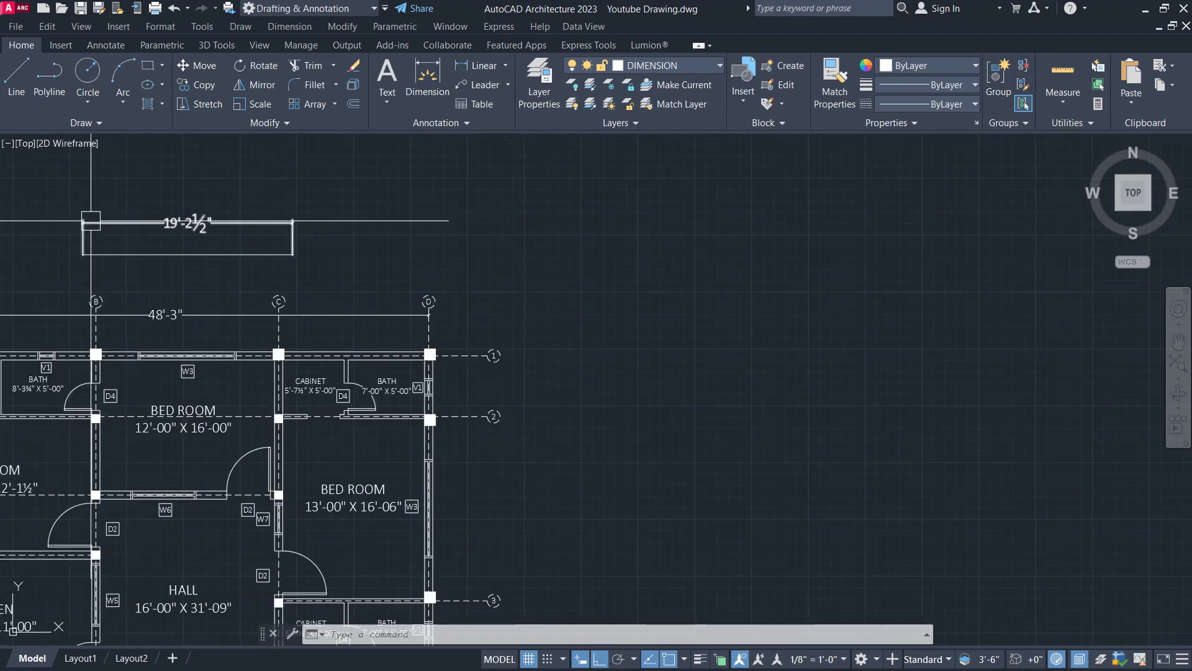
Step: Modify the DIM 1 style so extension lines extend 5" beyond the dimension lines and are offset 10" from the origin
scroll(326, 247, up, 2)
middle_drag(326, 247, 541, 254)
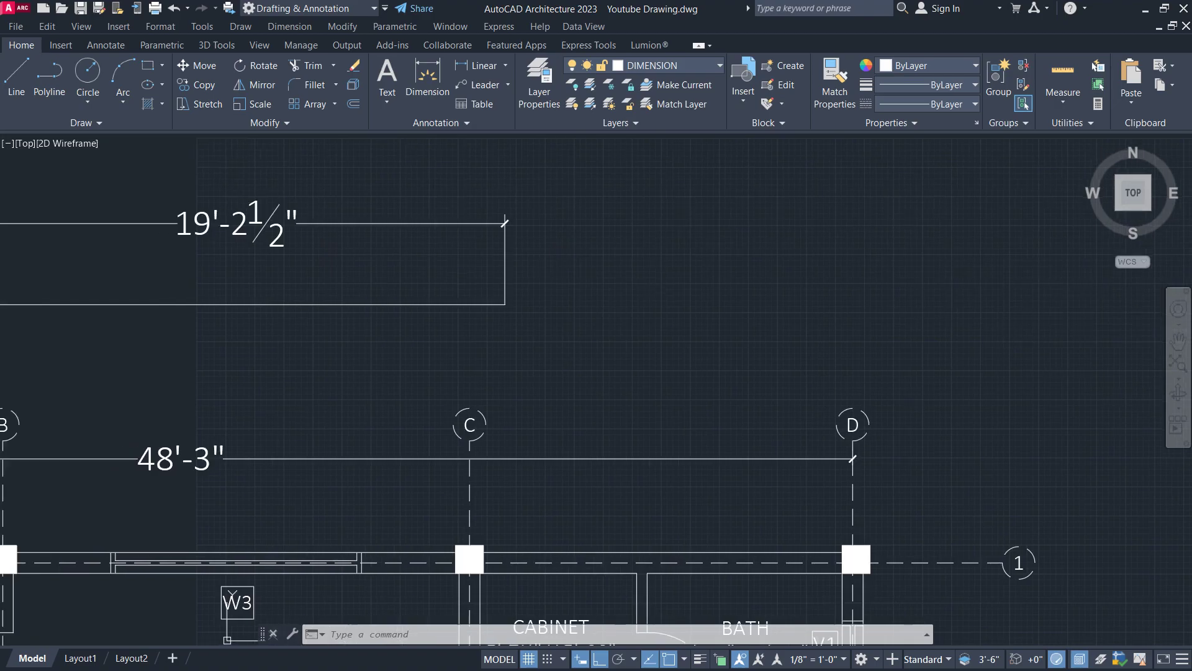
text(d)
key(Return)
drag(707, 197, 1028, 184)
click(1084, 286)
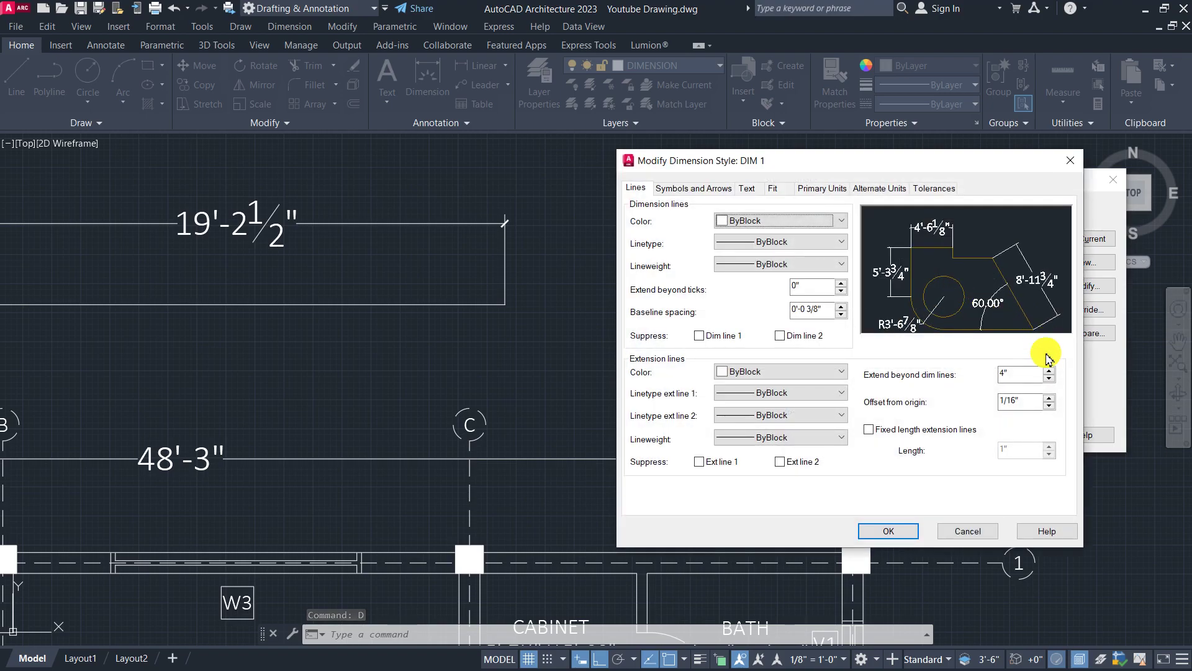
drag(1026, 375, 983, 378)
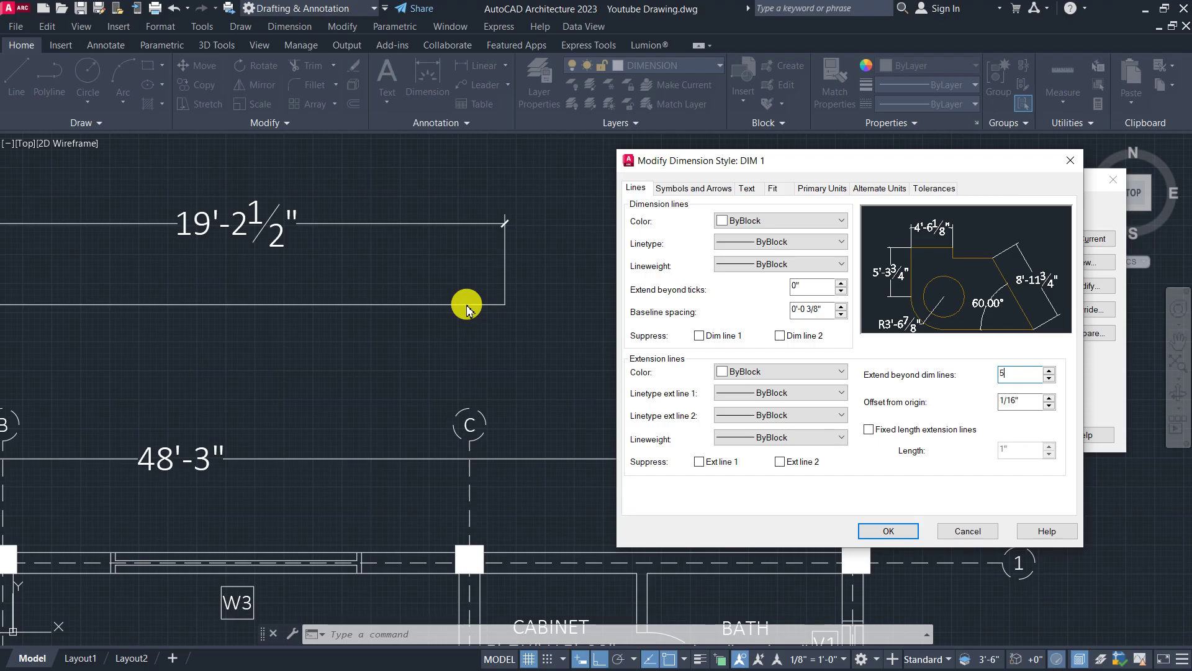
drag(1015, 404, 987, 410)
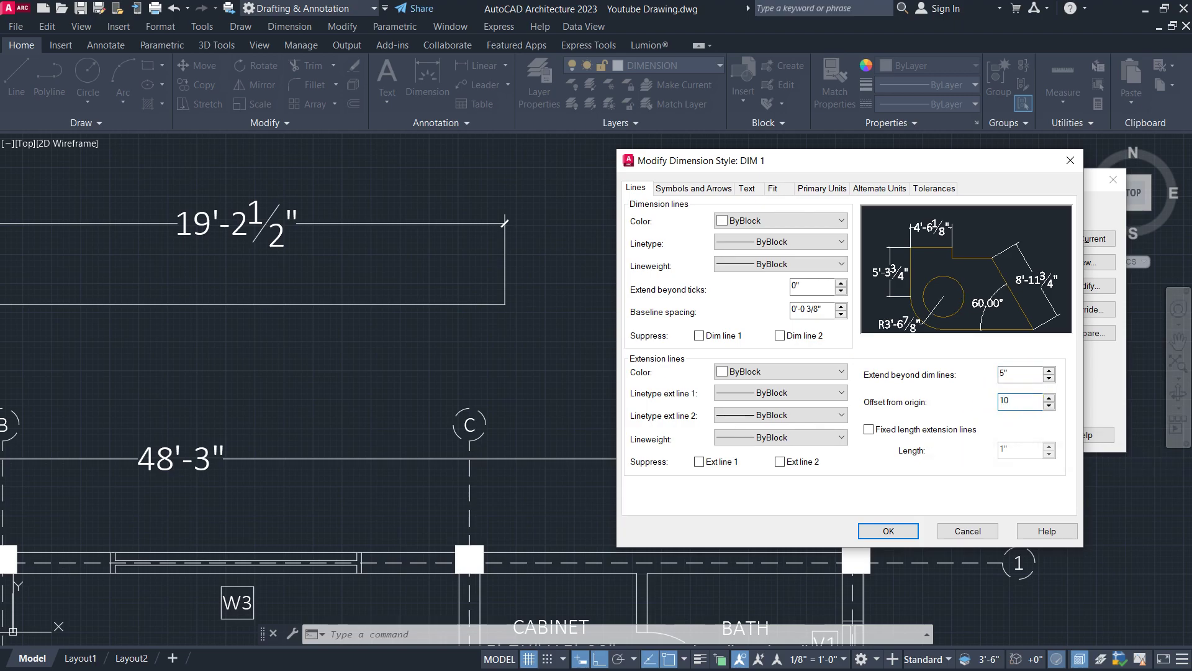
click(897, 532)
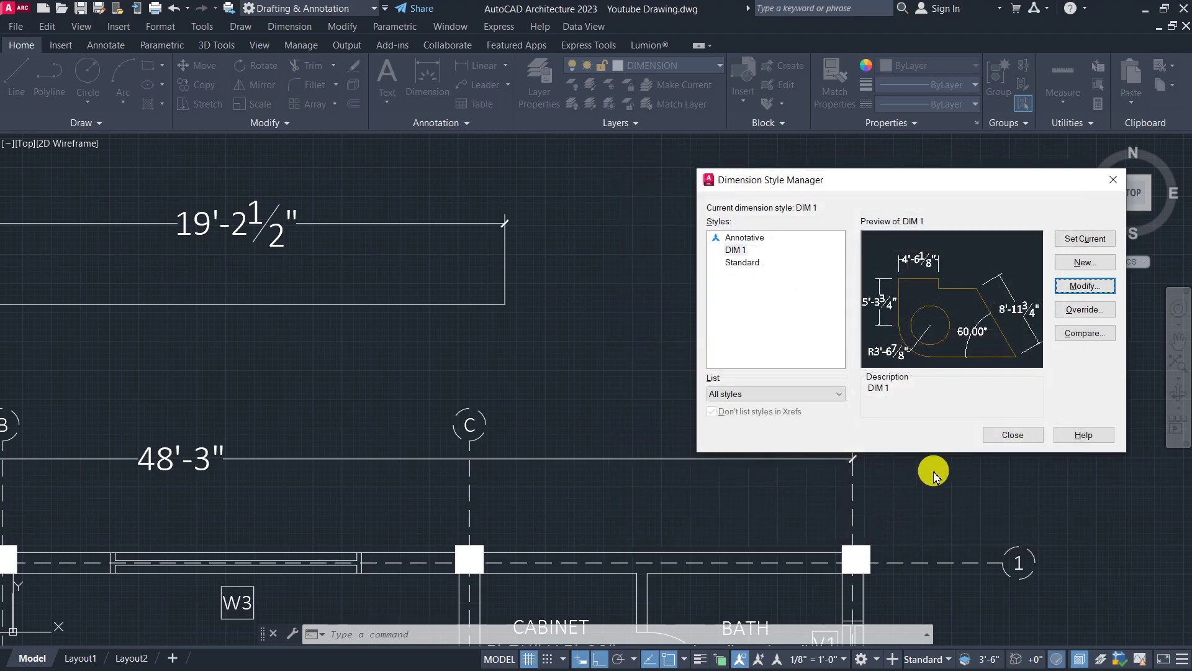
click(1013, 434)
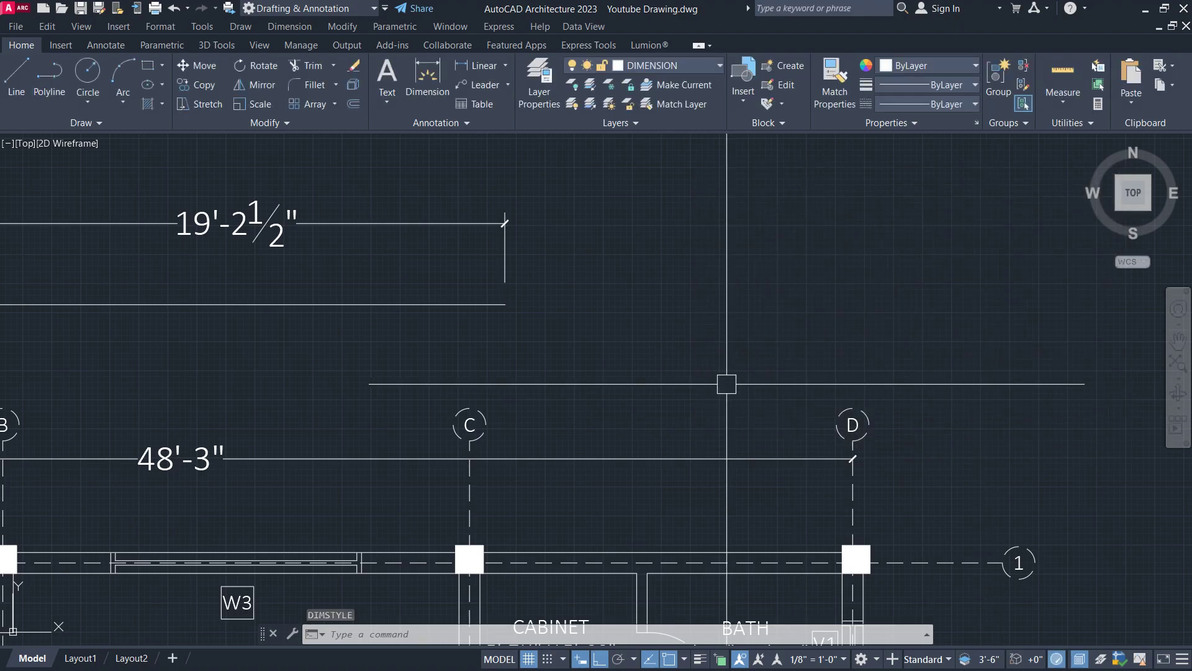
Step: Examine the gap between the trial line and its dimension's extension lines, and compare it with the overall grid dimension
scroll(663, 326, down, 4)
scroll(508, 323, up, 2)
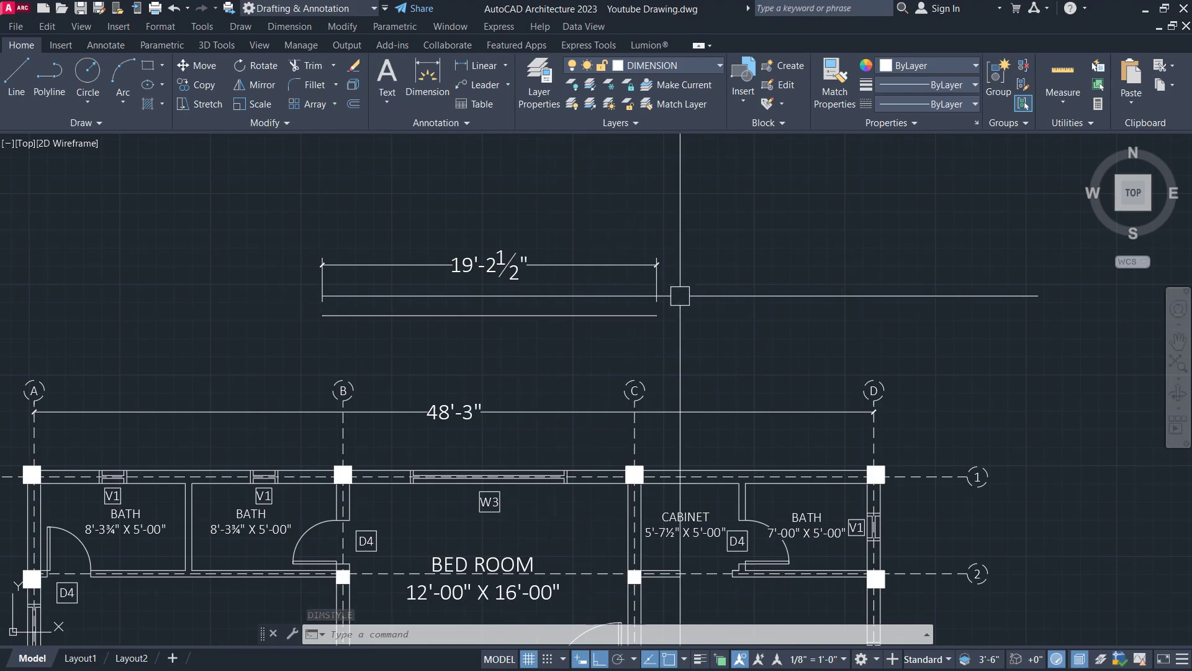
scroll(651, 301, up, 2)
scroll(651, 301, up, 2)
scroll(745, 316, down, 2)
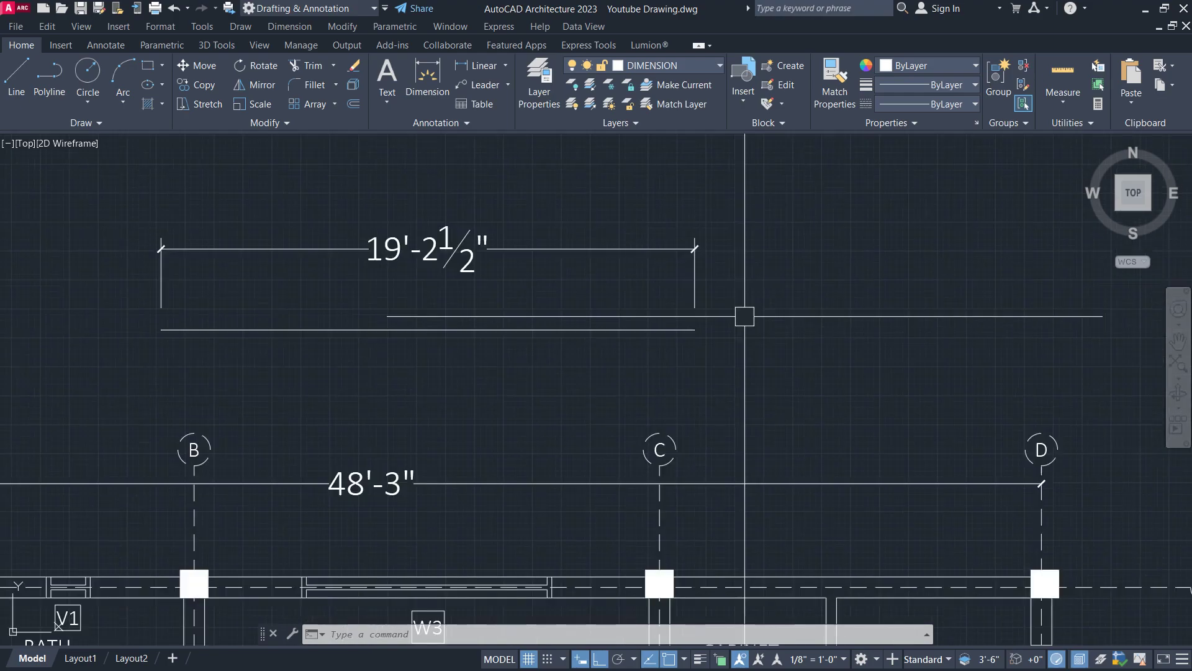
click(697, 297)
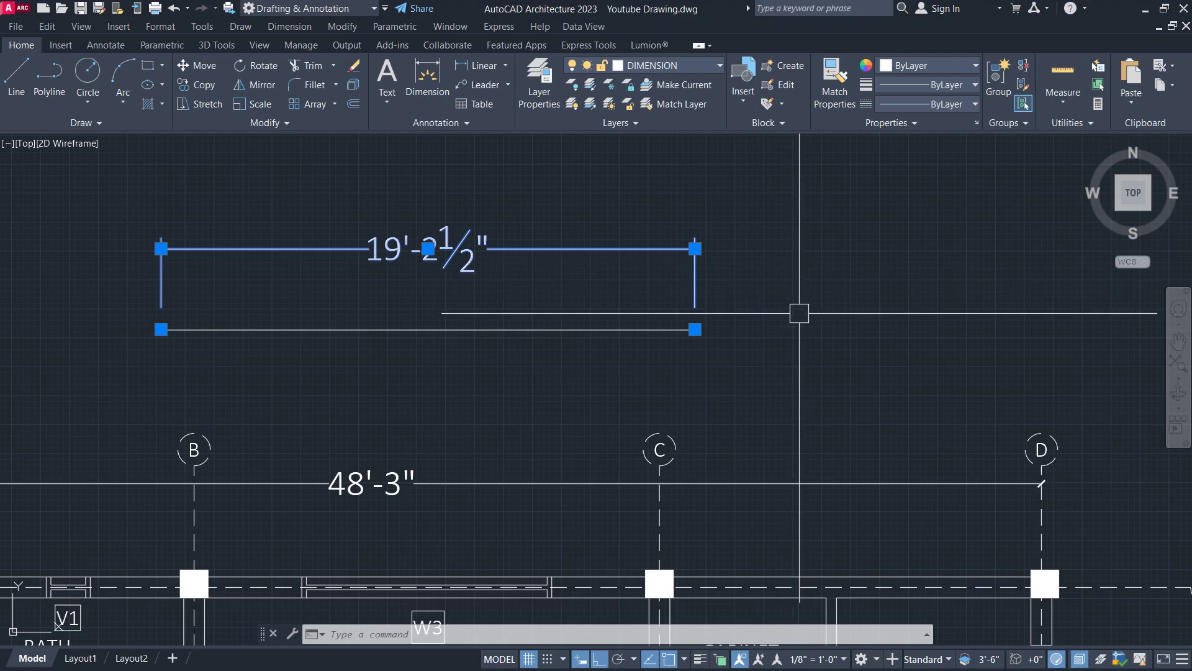
key(Escape)
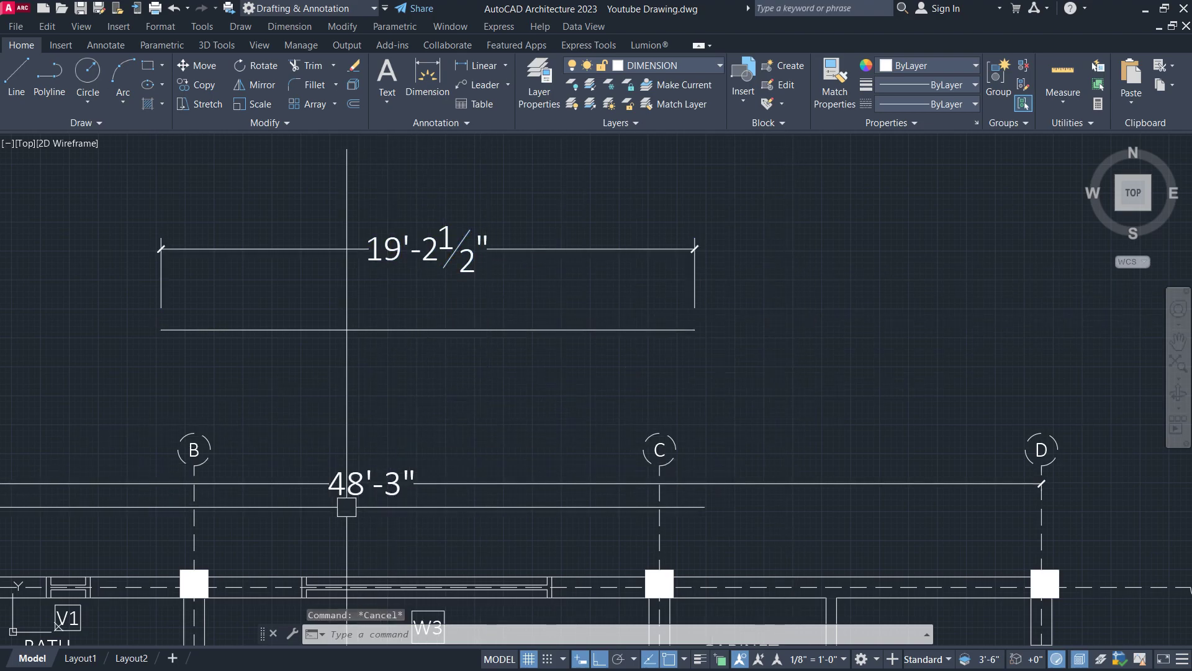
scroll(497, 434, down, 2)
scroll(408, 477, up, 2)
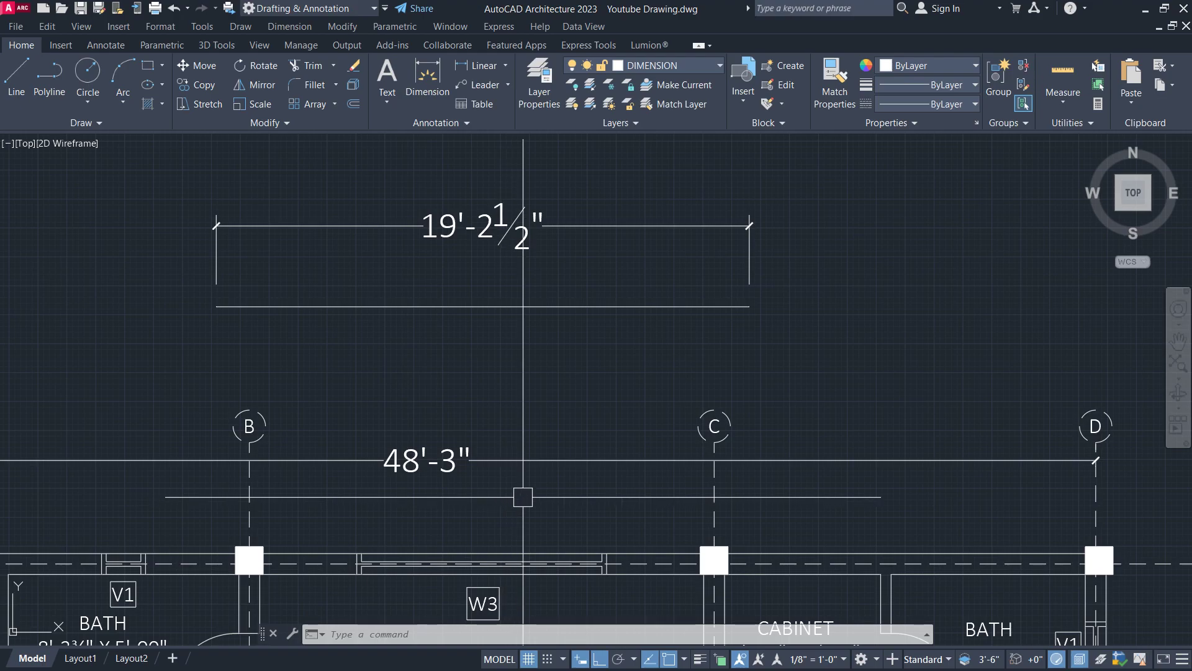
Step: Modify the DIM 1 style so its text has a 6" offset from the dimension line
text(d)
key(Return)
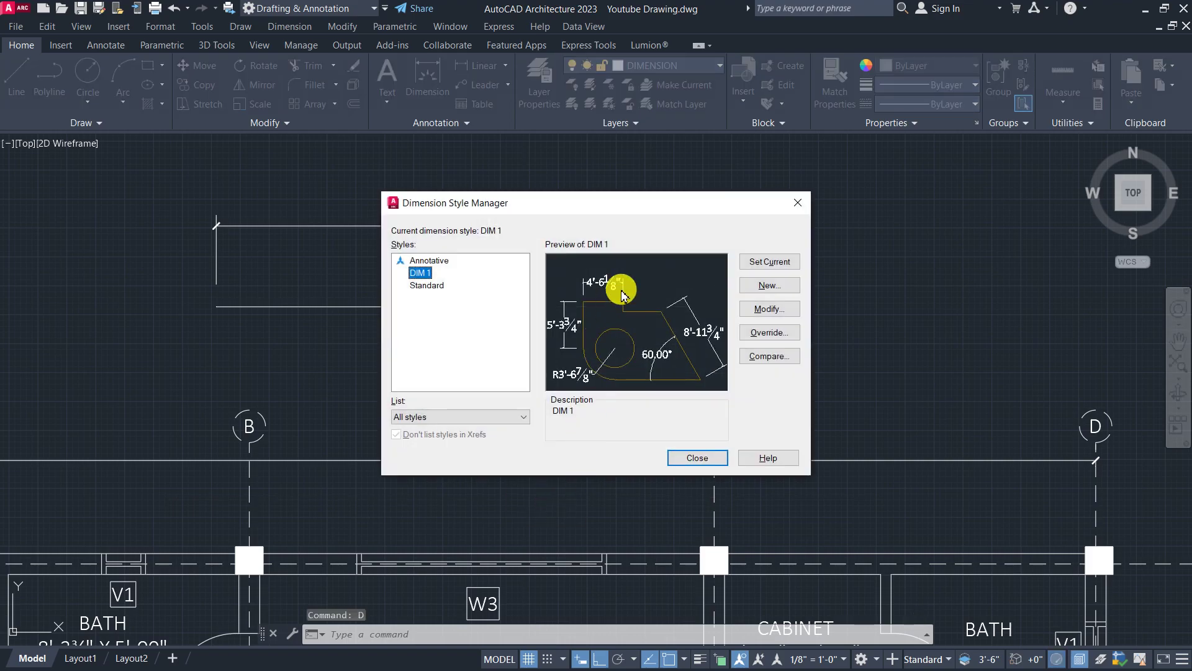
drag(652, 205, 932, 187)
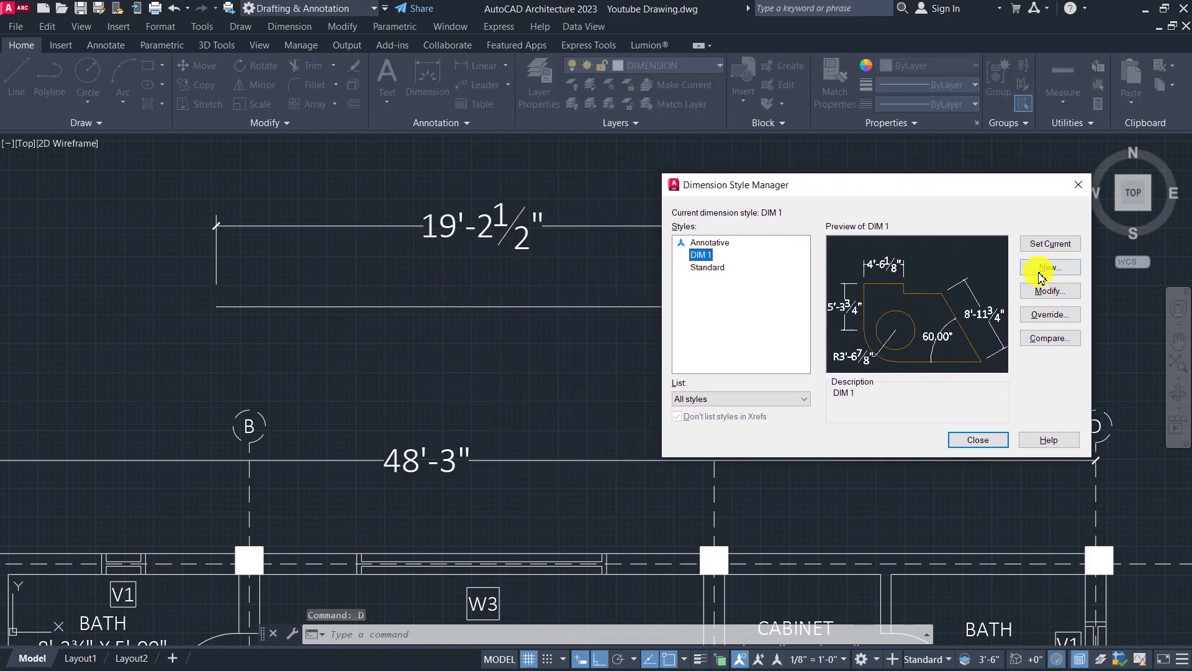
click(1050, 292)
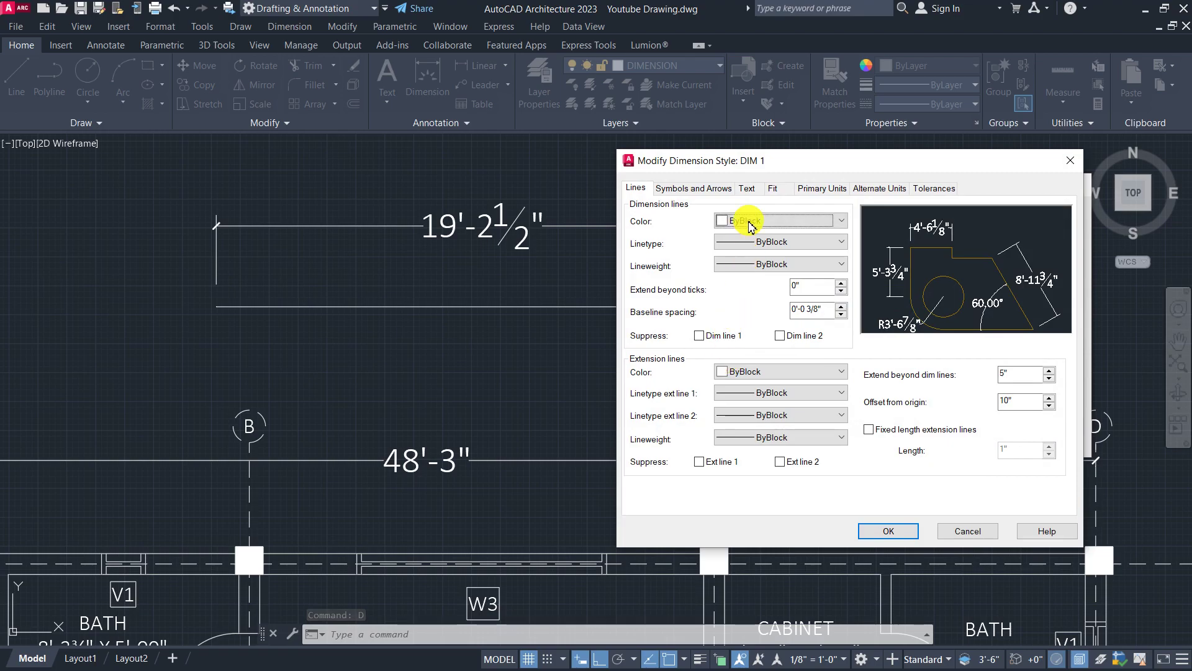
click(748, 189)
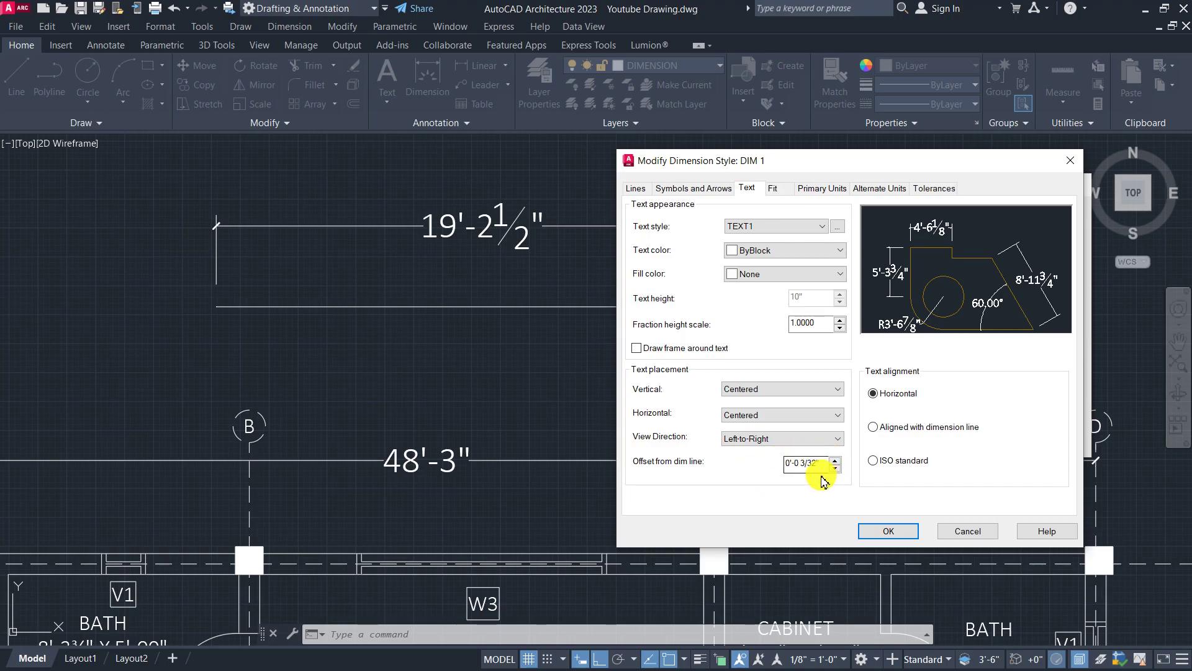
drag(806, 463, 757, 475)
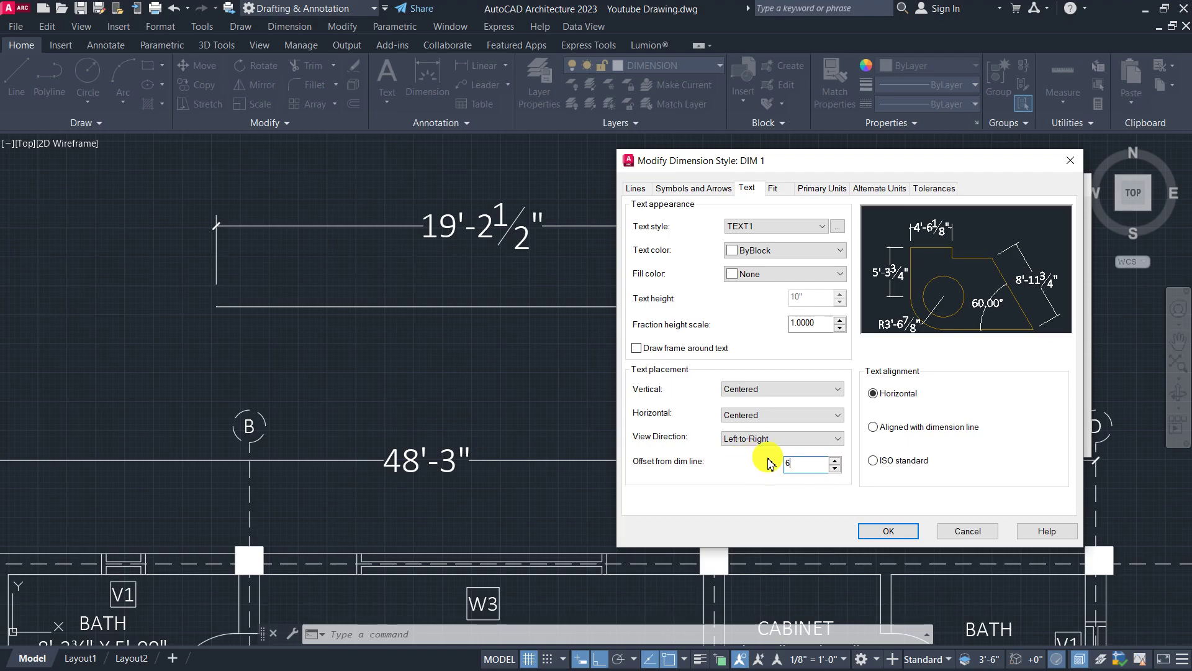
click(893, 533)
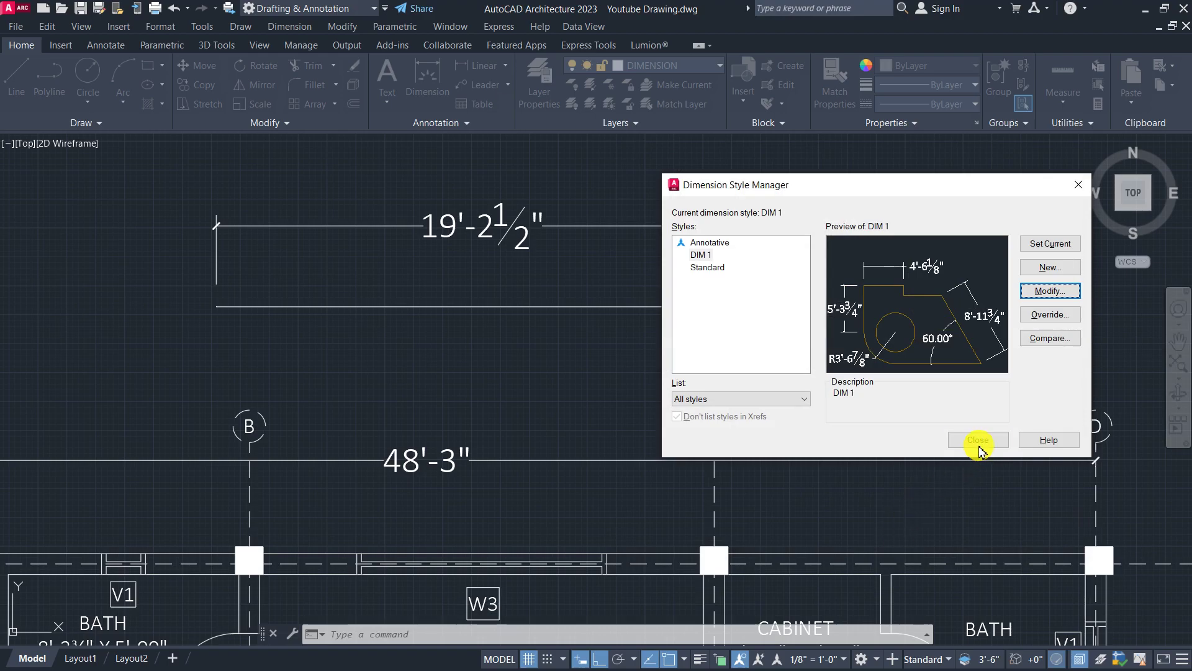
click(978, 440)
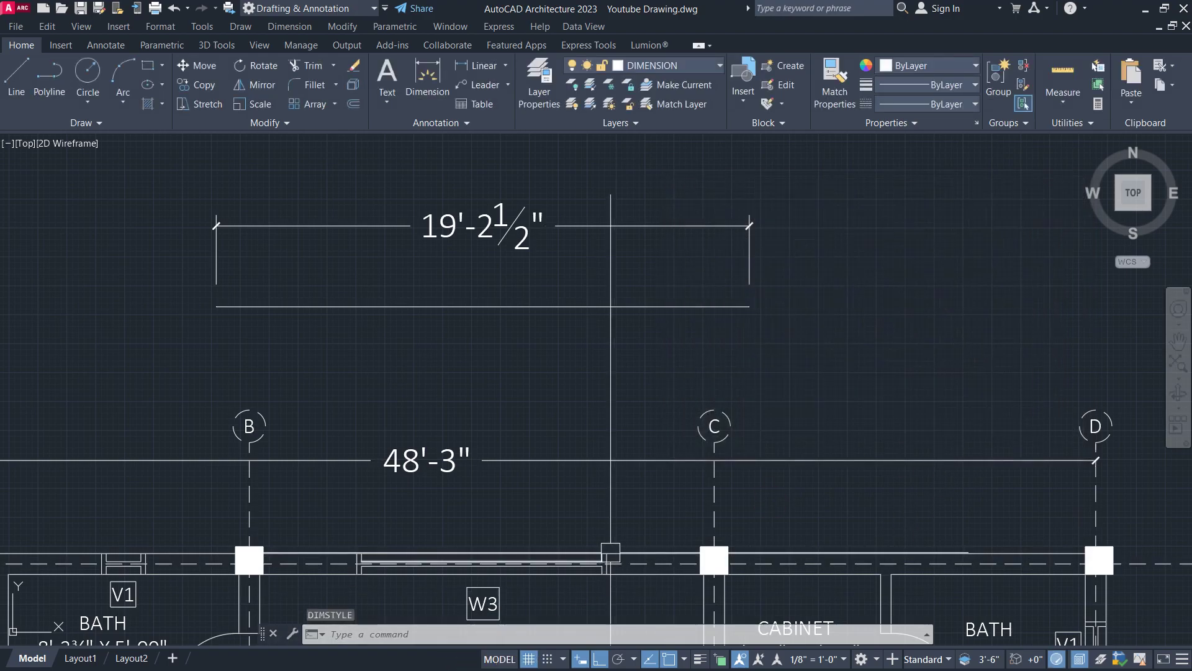
Step: Inspect the text gap and text size of the trial dimension and the overall dimension between grid lines A and D
scroll(567, 332, down, 2)
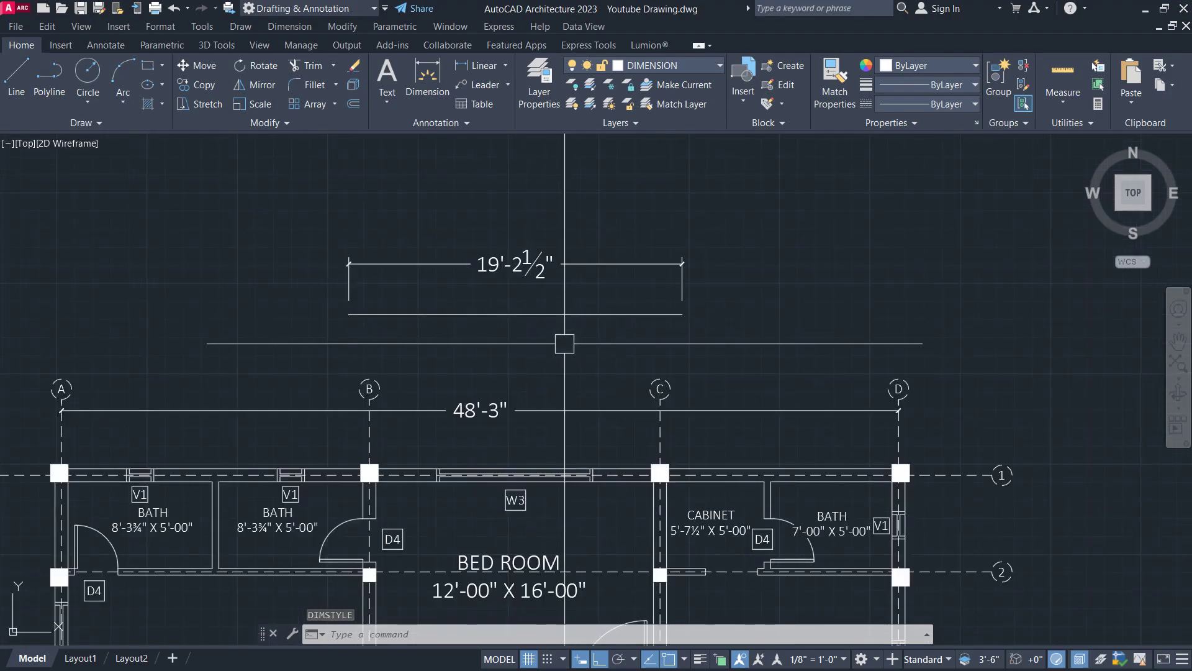
scroll(542, 366, down, 2)
scroll(484, 327, up, 5)
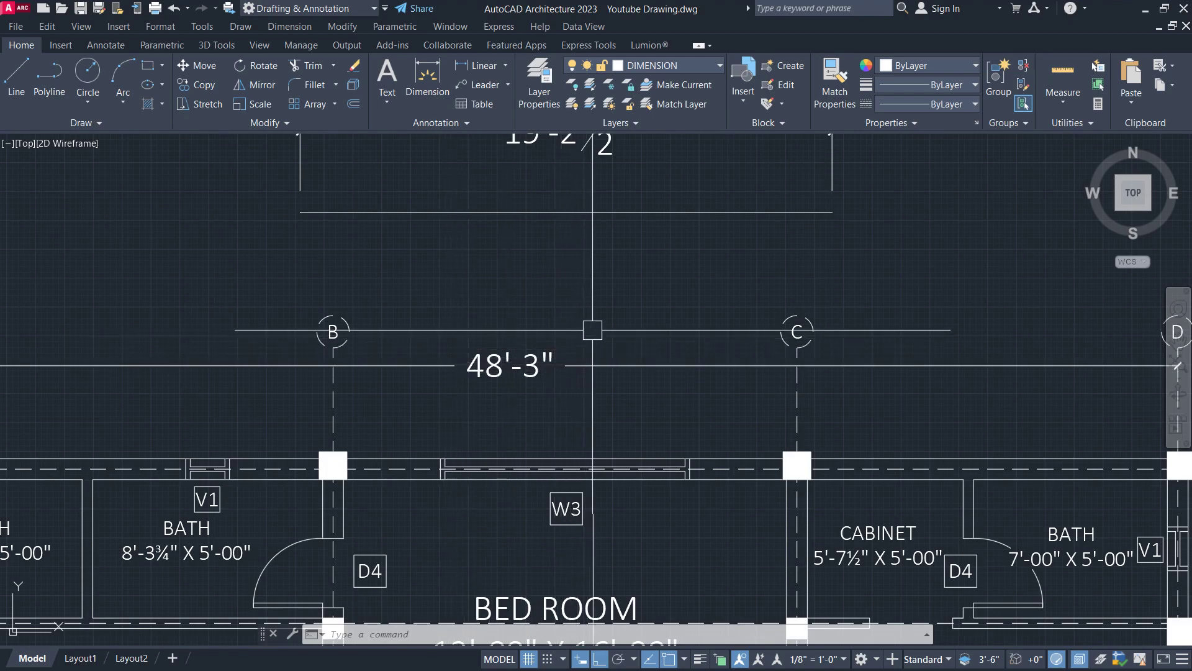
scroll(614, 324, down, 4)
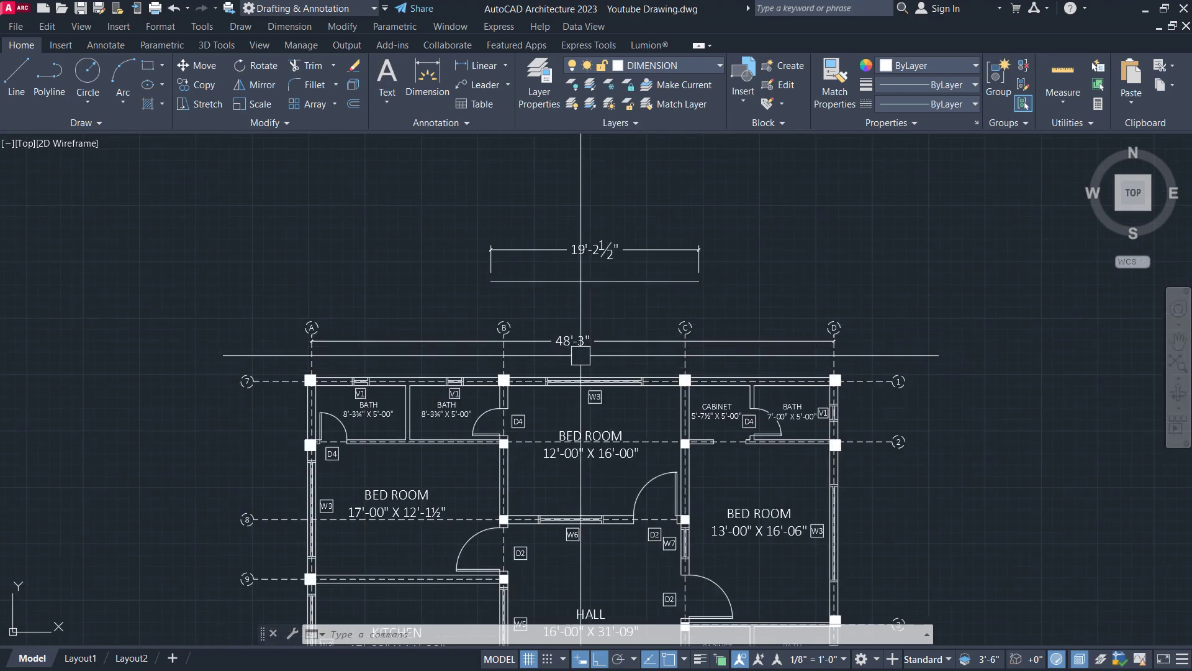
scroll(590, 366, up, 4)
scroll(592, 367, down, 4)
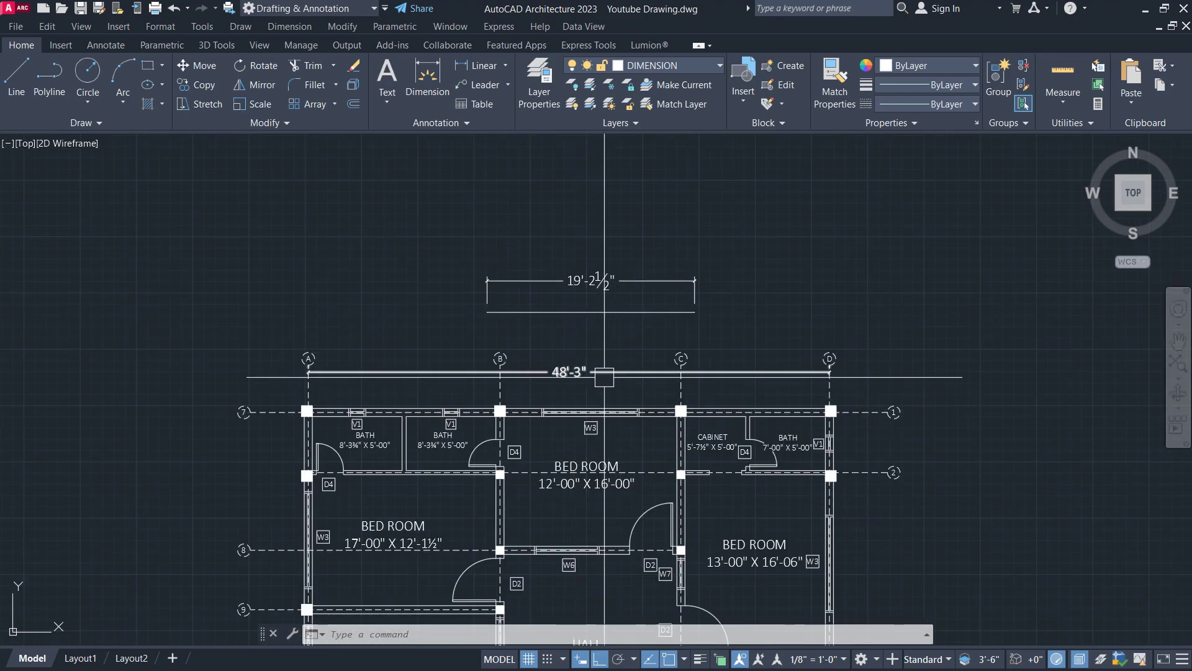
scroll(594, 379, up, 4)
scroll(552, 333, down, 2)
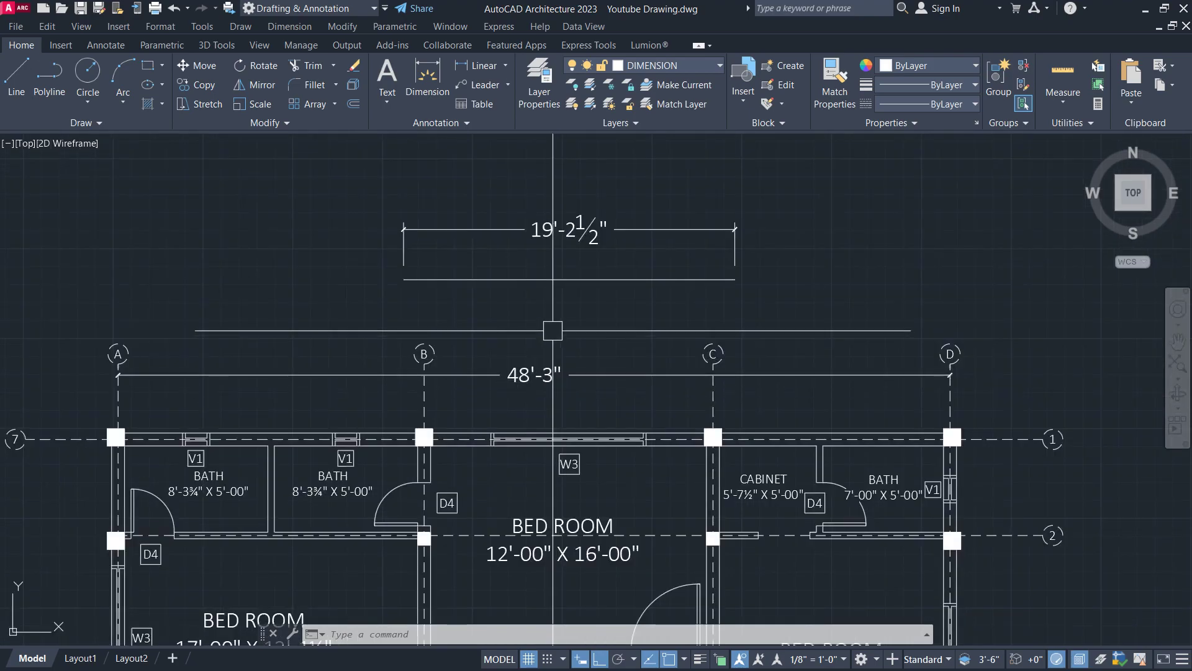
Step: Change the DIM 1 dimension style's text style to TEXT3
text(D)
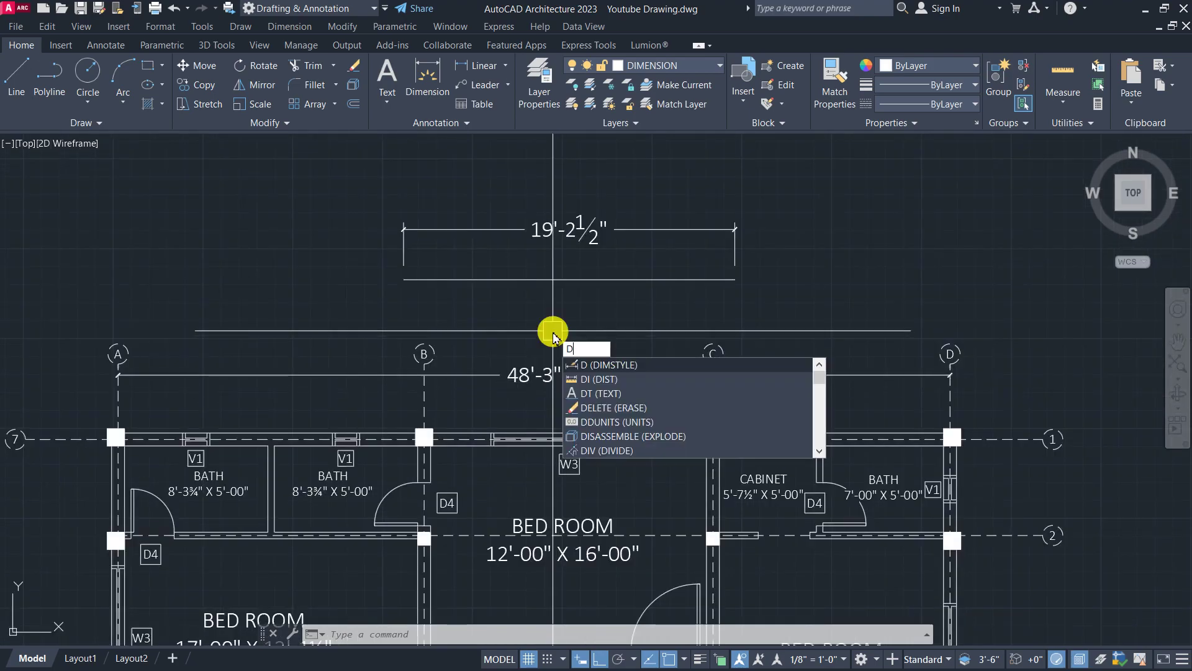
key(Return)
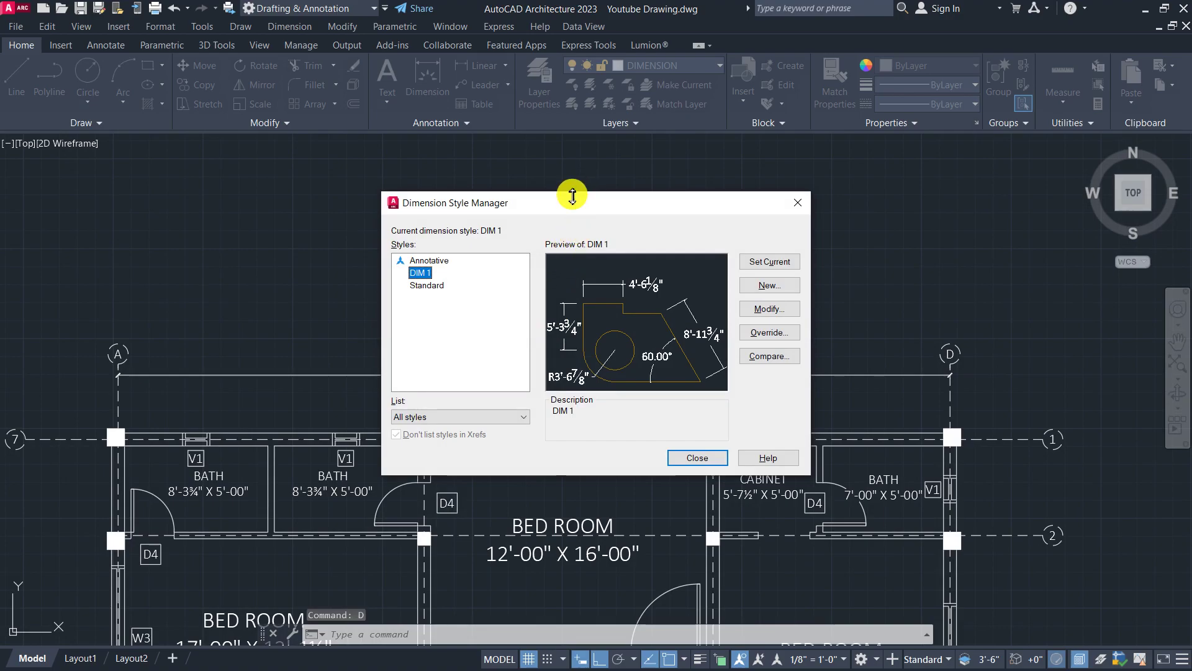
drag(599, 205, 956, 199)
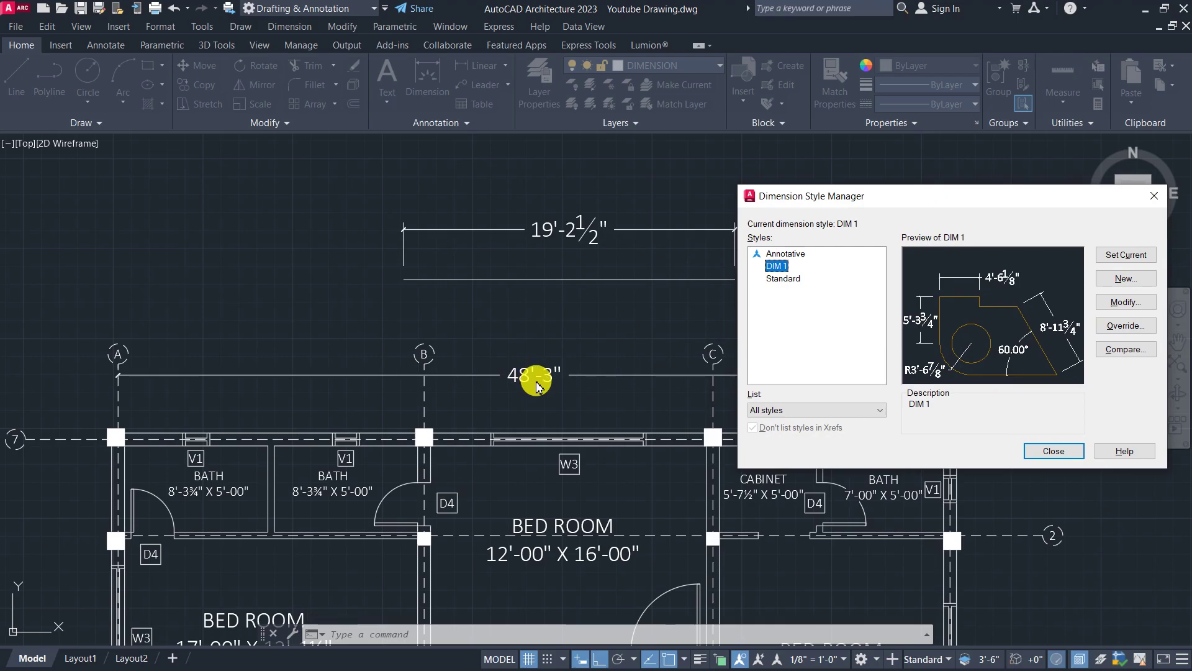
click(1125, 303)
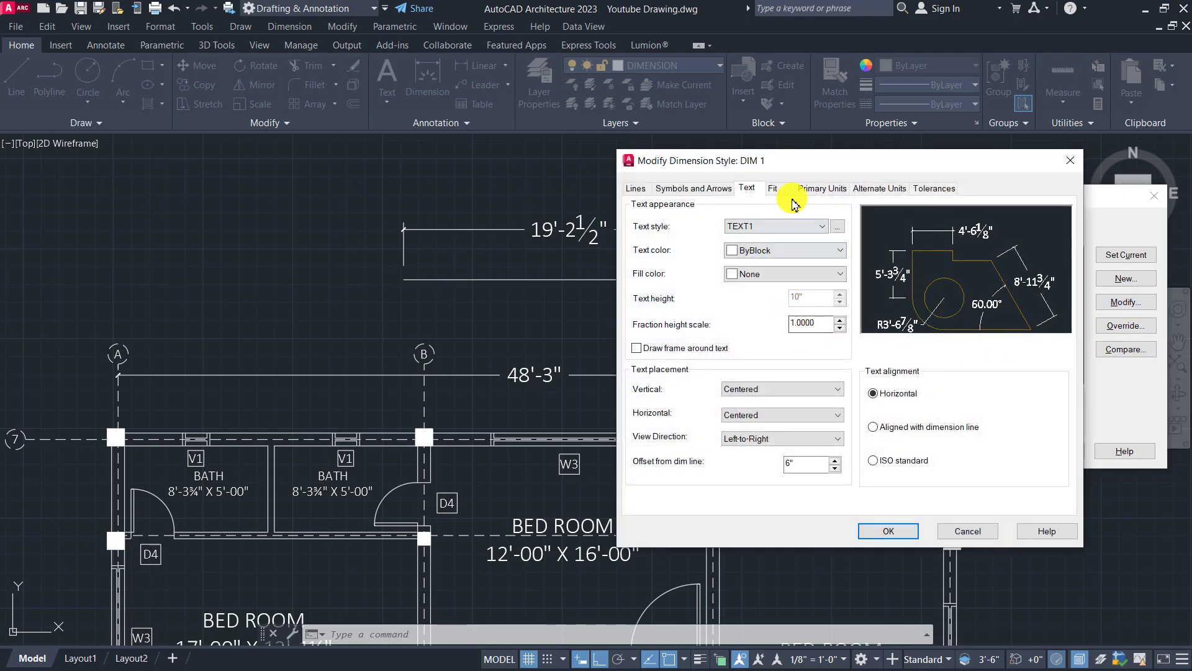
drag(795, 163, 904, 154)
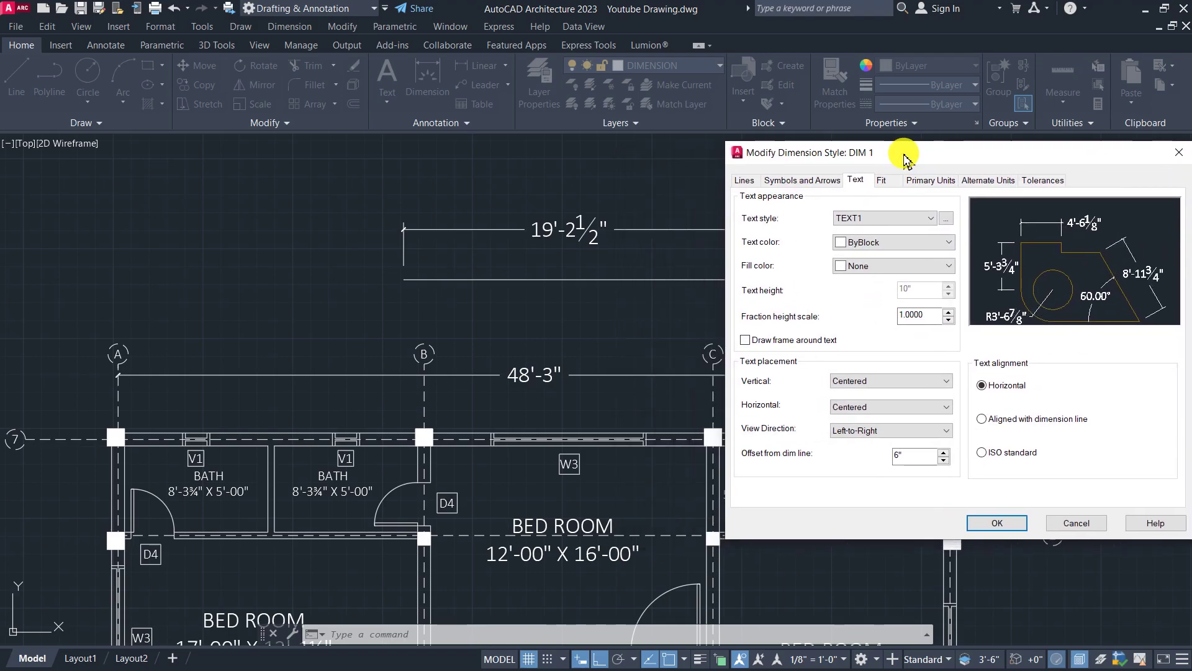
click(899, 219)
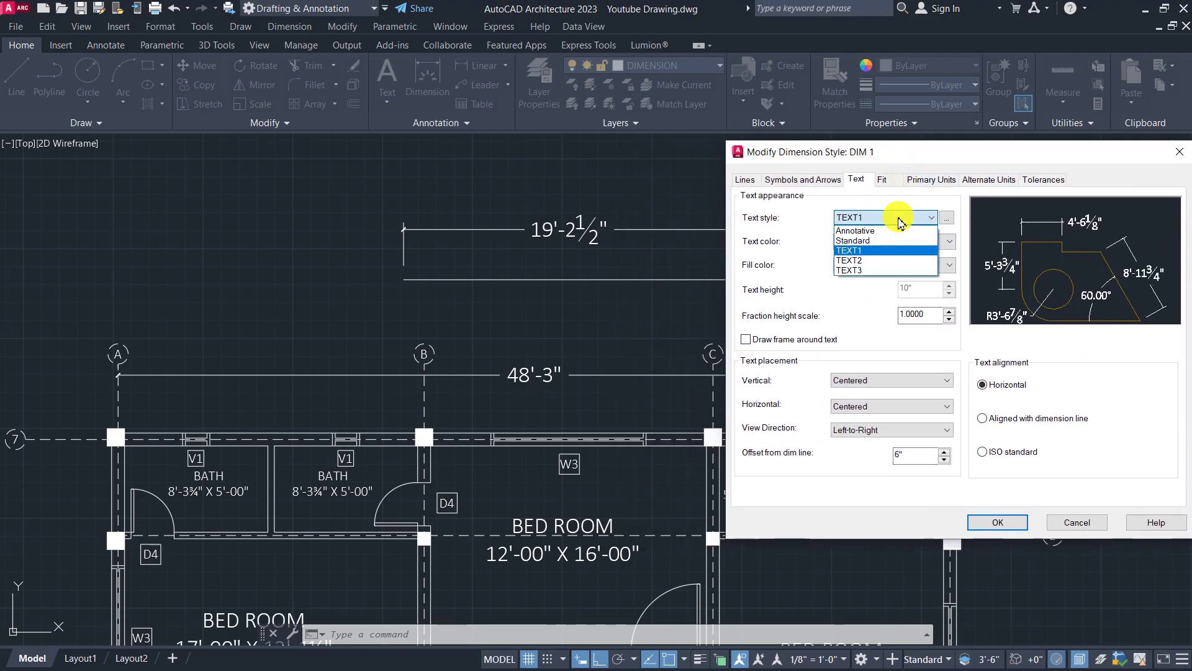
click(877, 270)
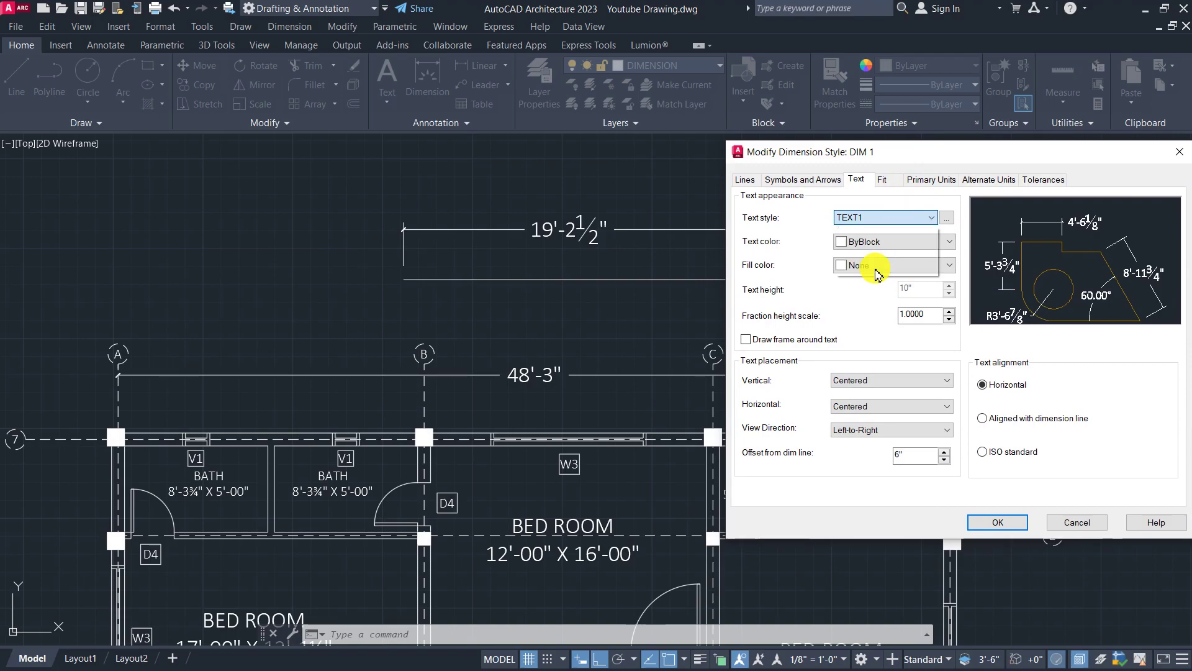
click(1002, 523)
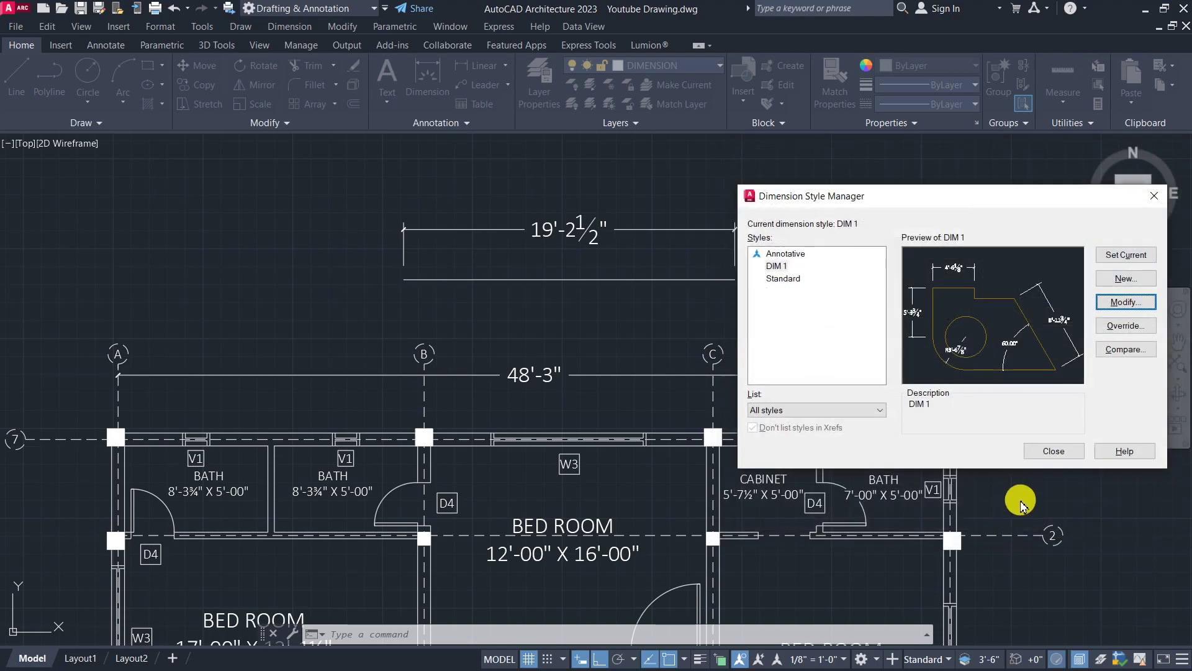
click(1049, 470)
Step: Set the TEXT3 text style's height to 6" from within the DIM 1 dimension style and apply the change
scroll(747, 533, down, 5)
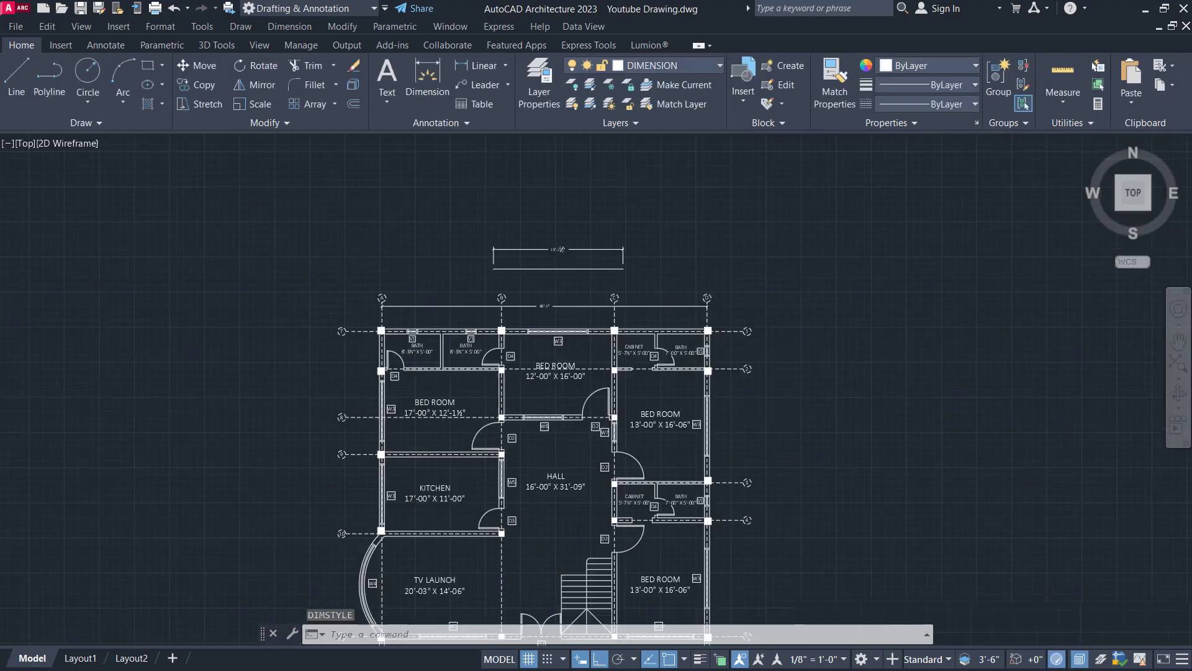
scroll(703, 323, up, 4)
middle_drag(523, 316, 625, 316)
scroll(576, 187, up, 2)
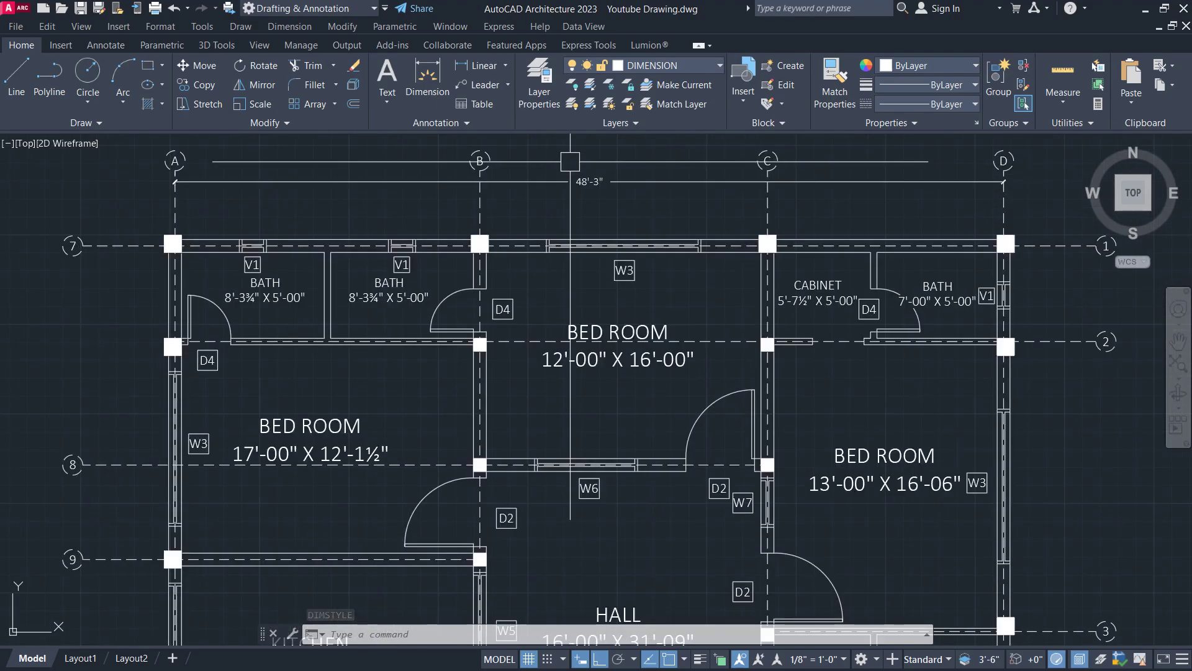
scroll(576, 222, down, 2)
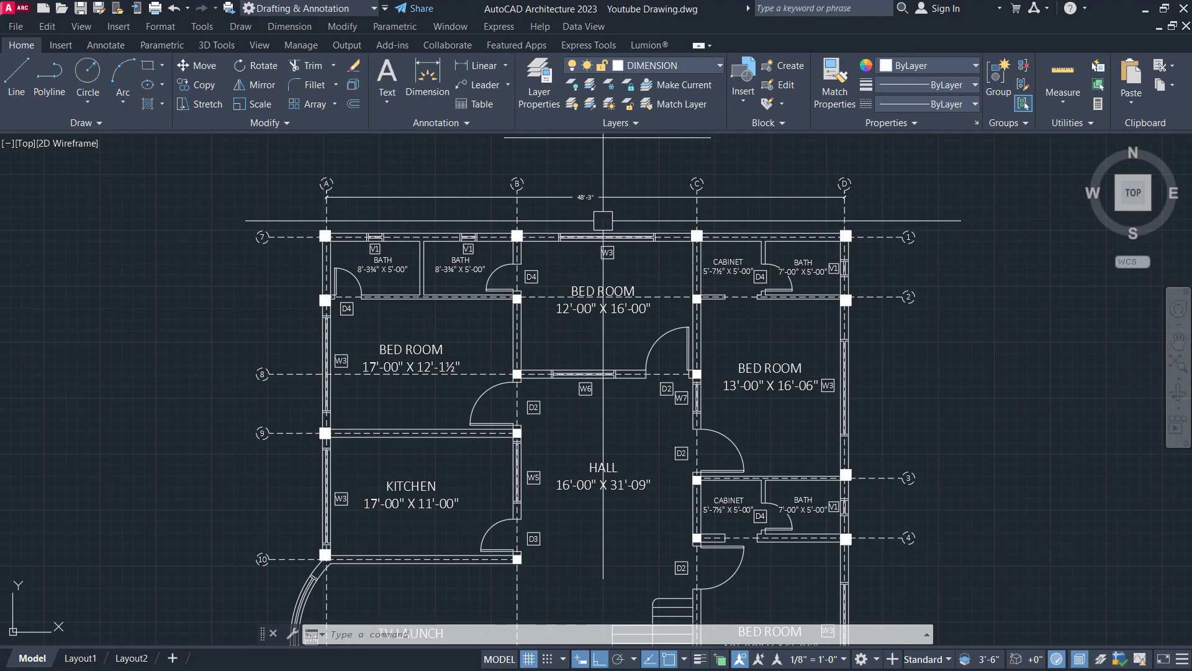
text(d)
key(Return)
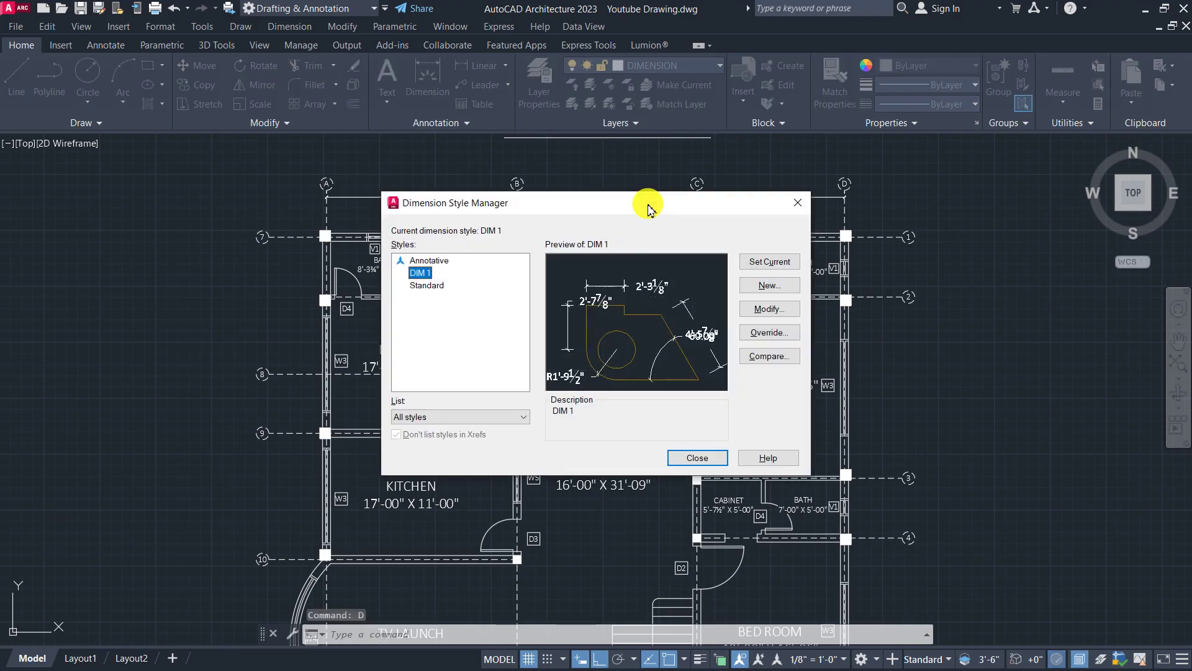
drag(623, 207, 922, 237)
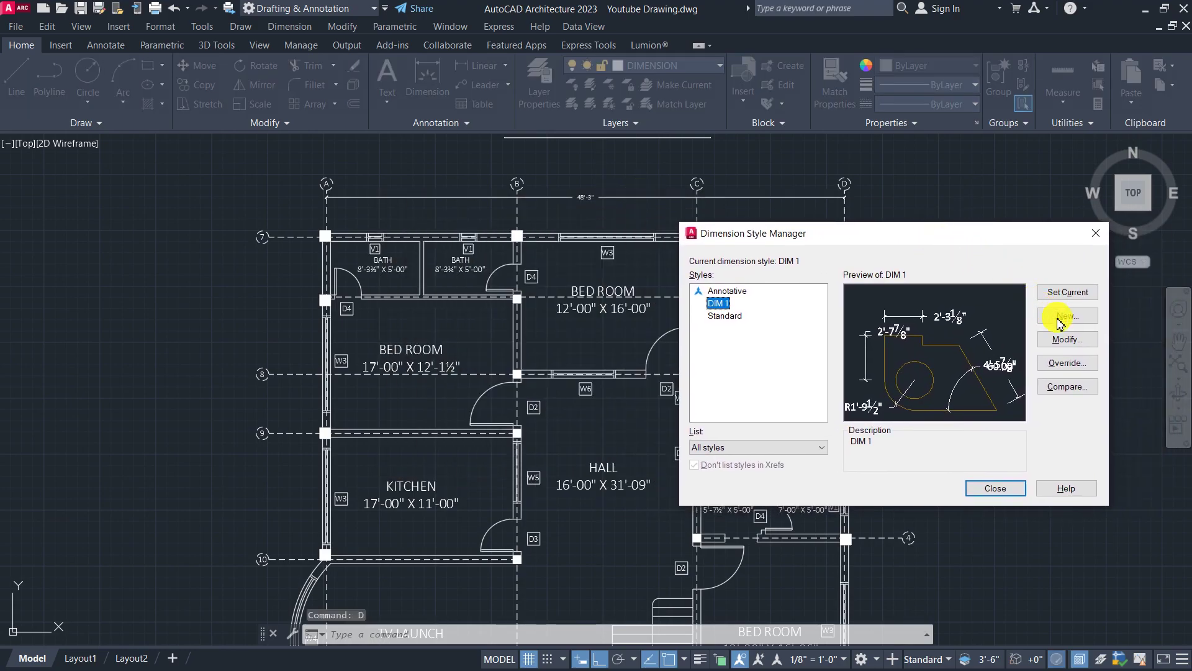
click(1068, 341)
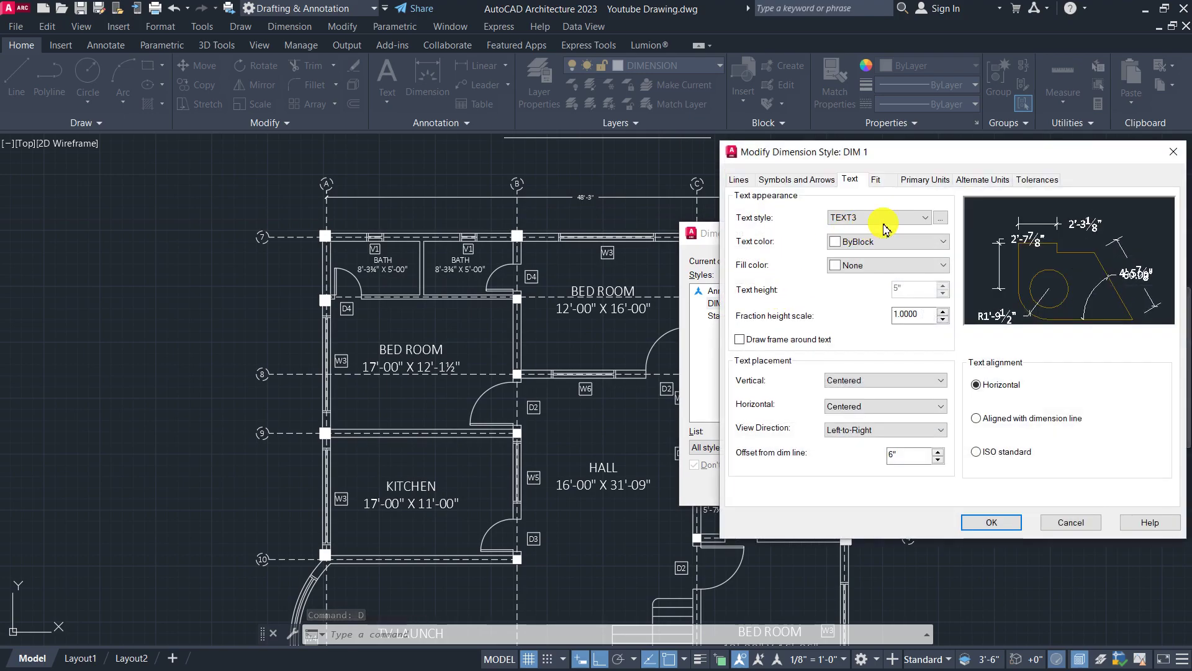
click(940, 221)
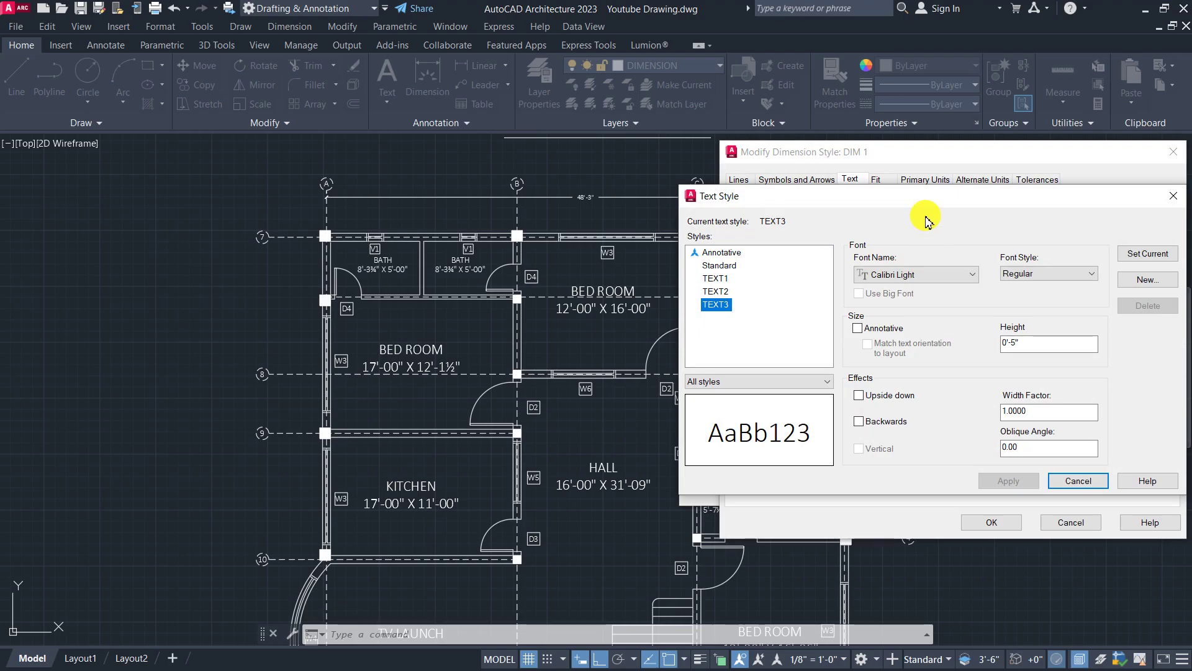
drag(921, 199, 883, 184)
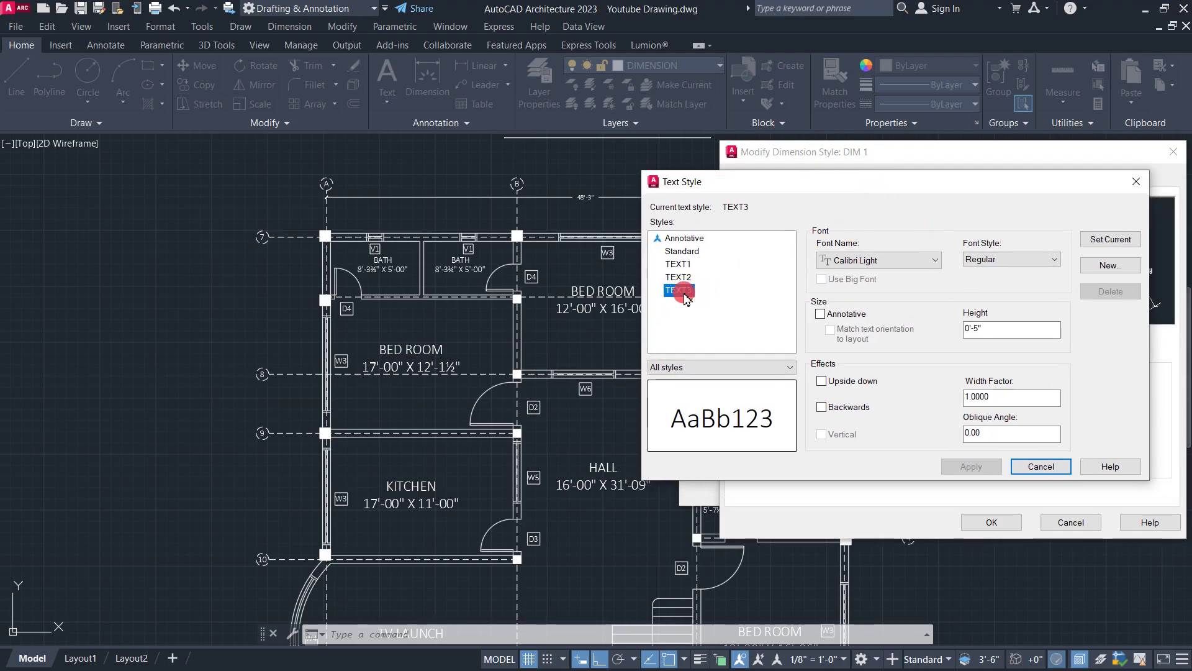
drag(990, 330, 947, 335)
text(6)
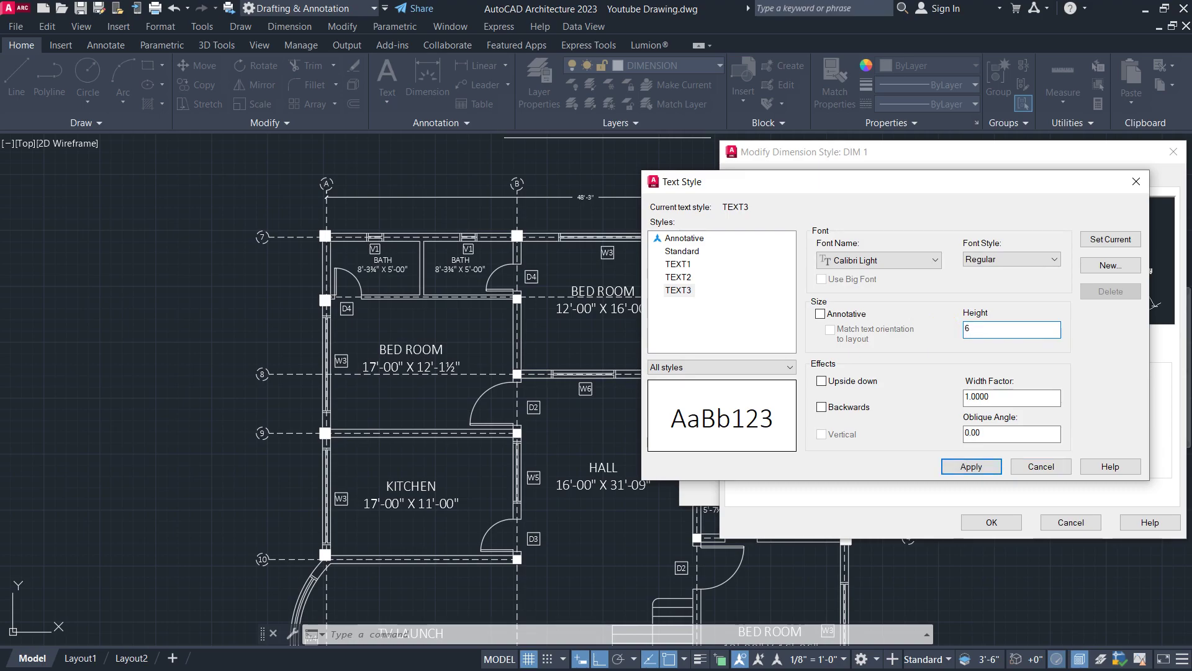
click(971, 466)
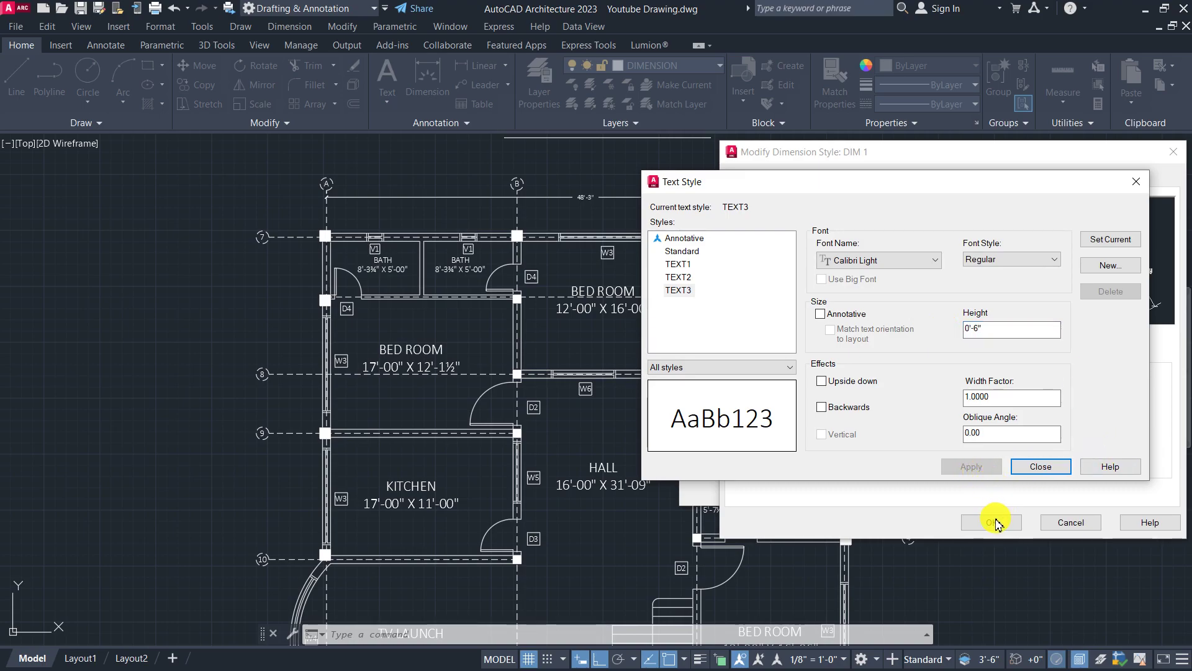
click(1027, 467)
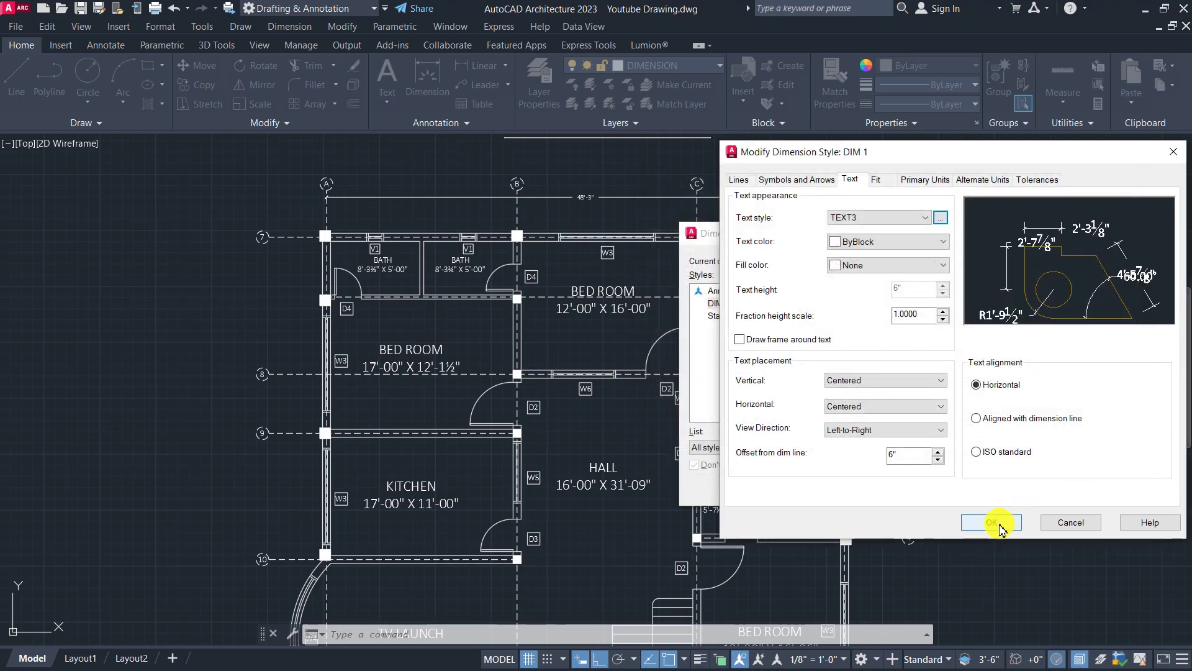
click(1000, 526)
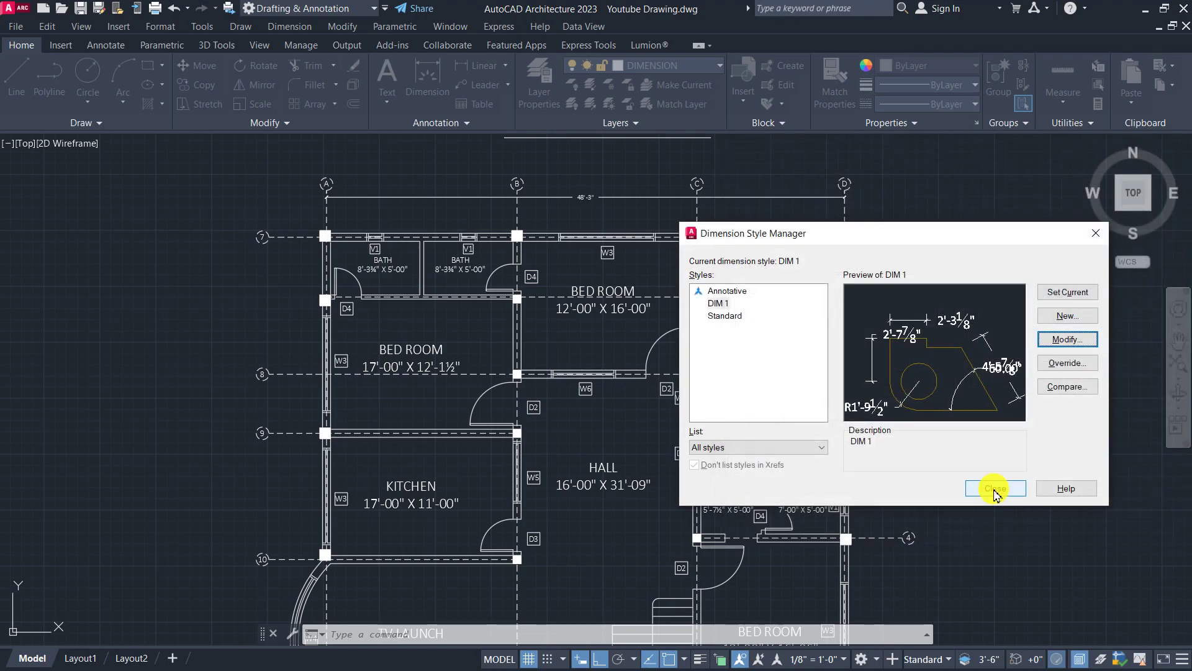
click(994, 489)
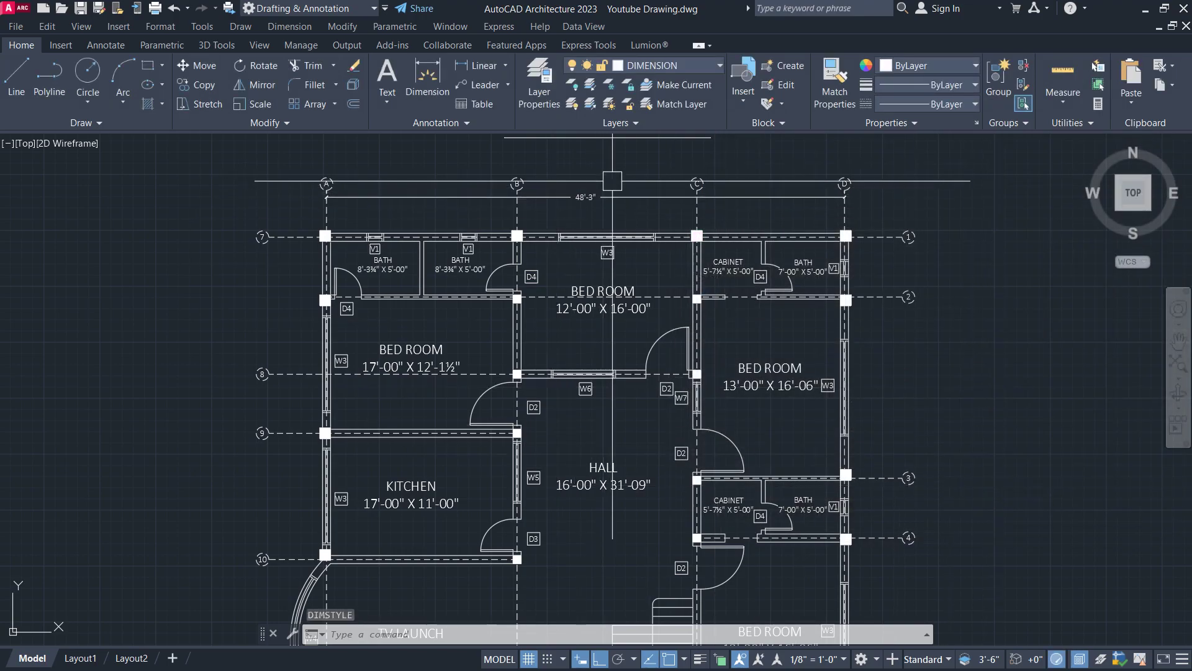
Step: Delete the trial line and its dimension above the floor plan
middle_drag(658, 396, 643, 482)
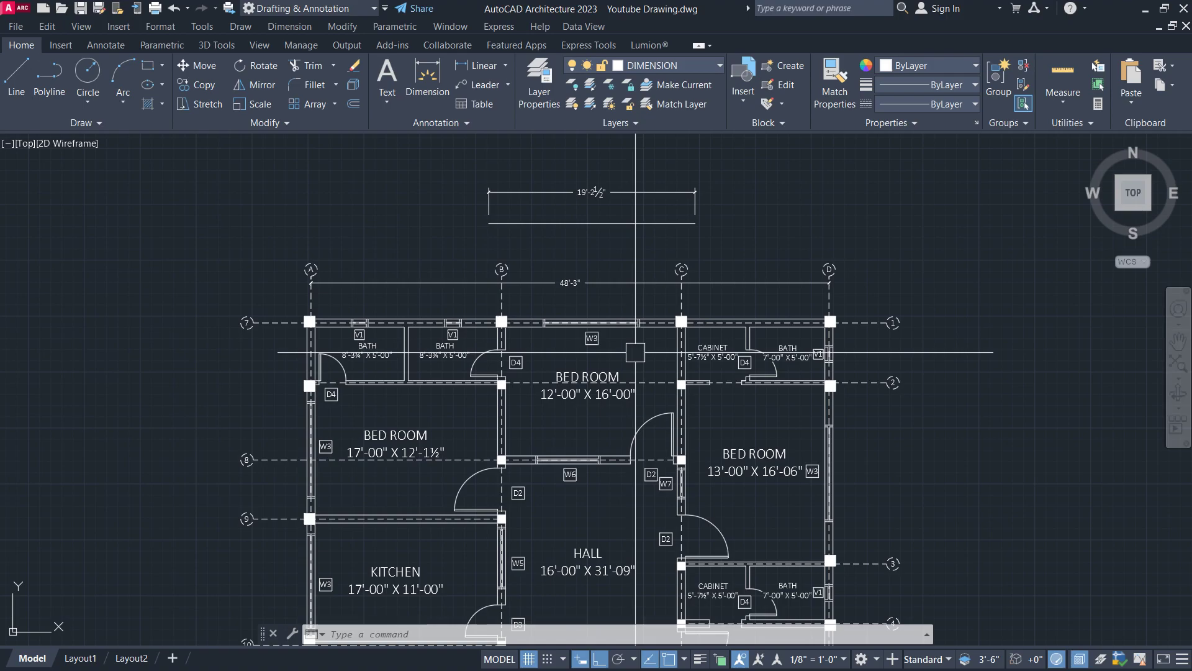
click(724, 177)
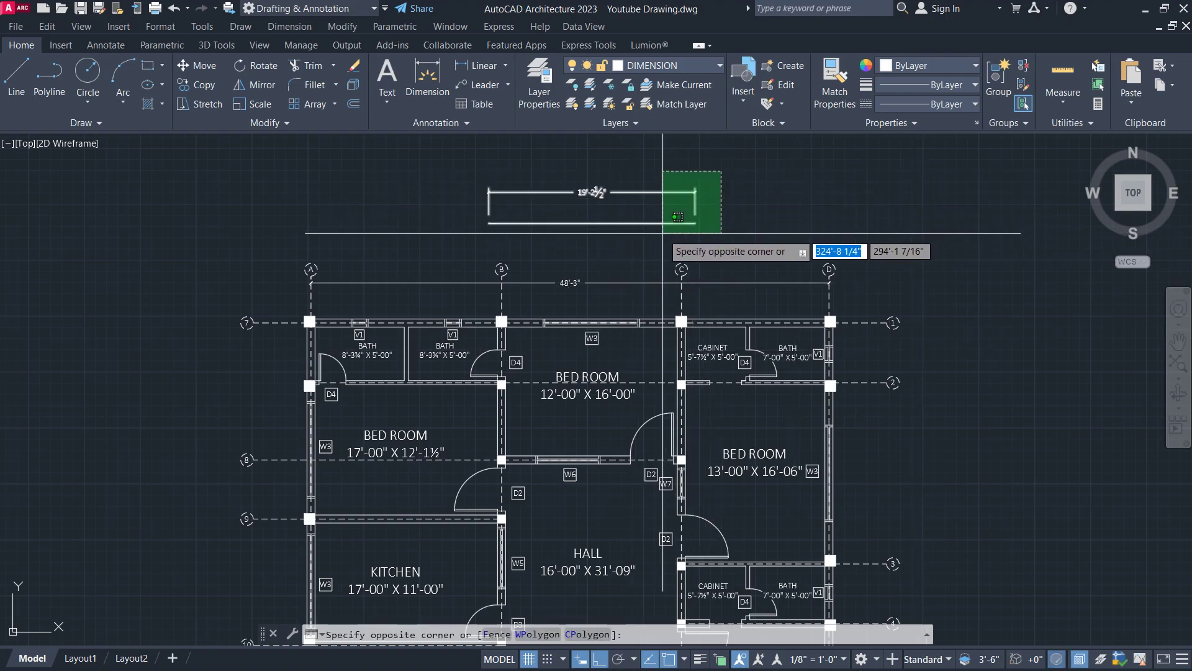
click(656, 224)
key(Delete)
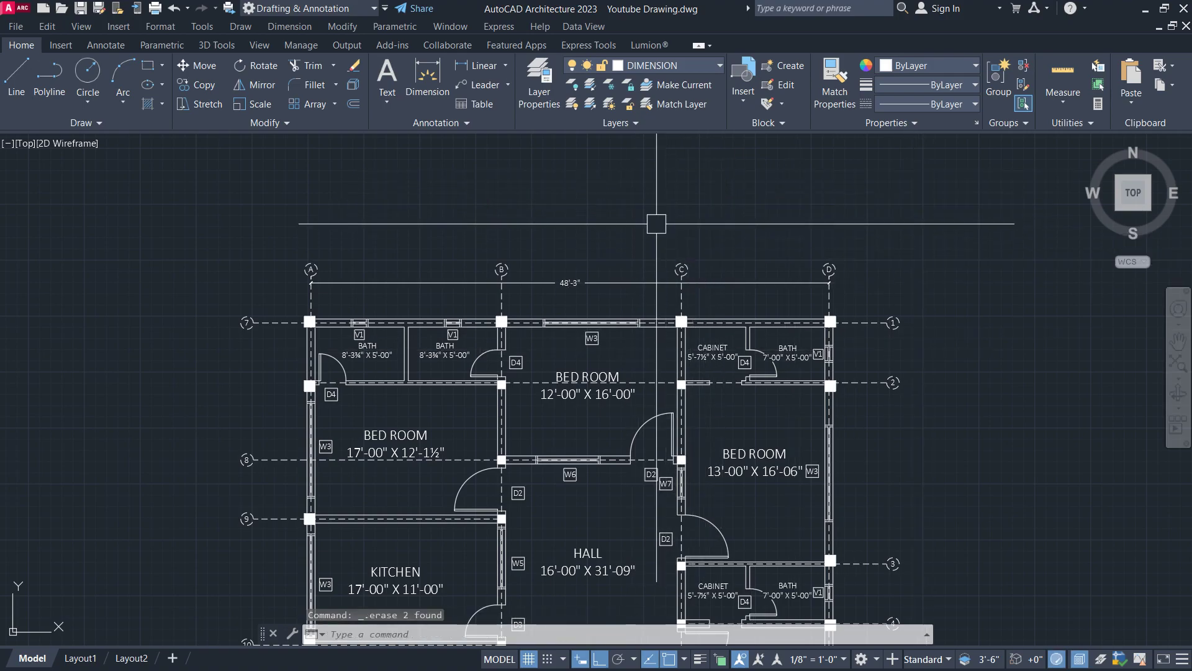
Step: Add a linear dimension between grid lines A and B, placed just below the overall horizontal dimension
scroll(588, 299, up, 2)
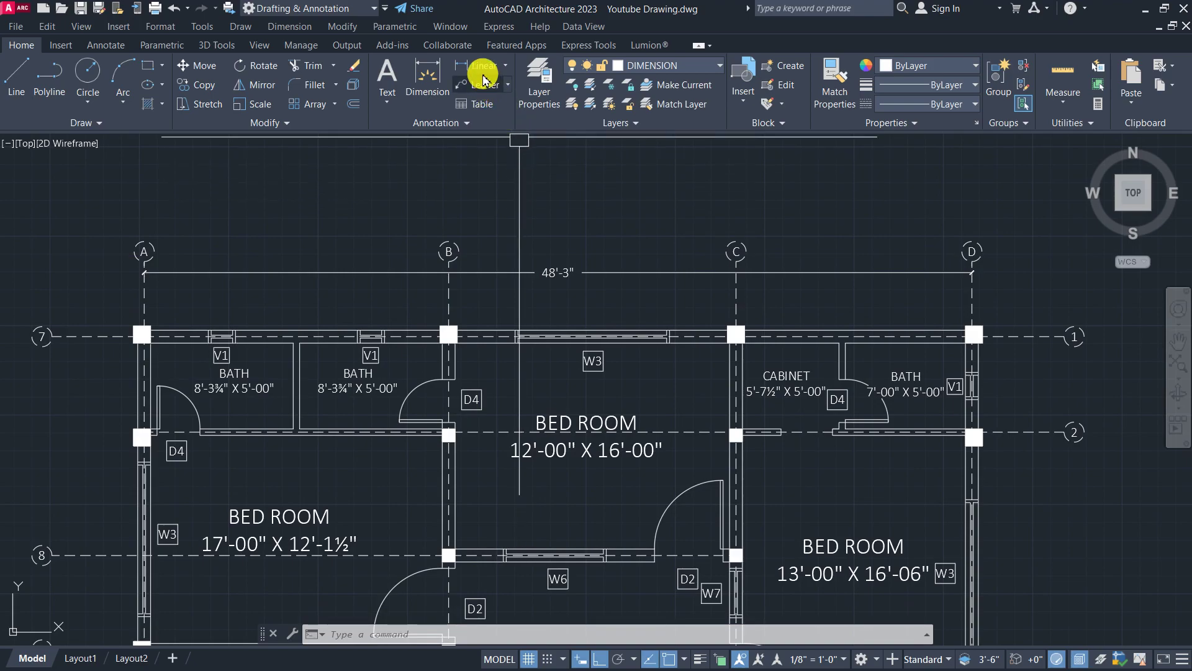
click(484, 67)
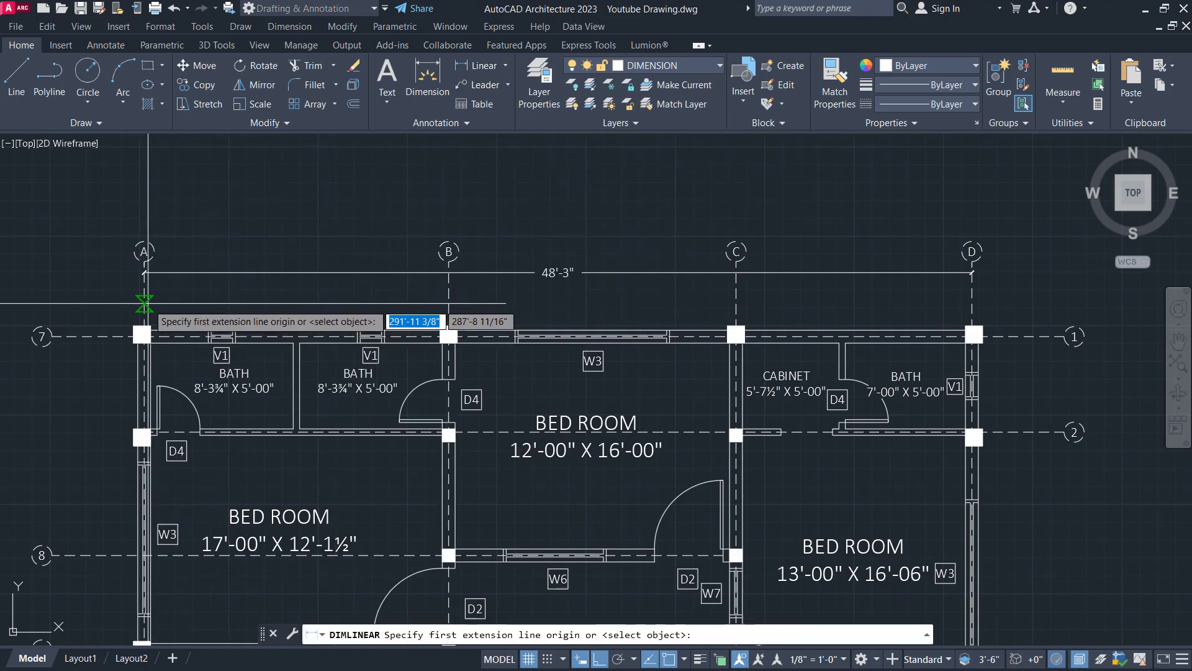
click(144, 300)
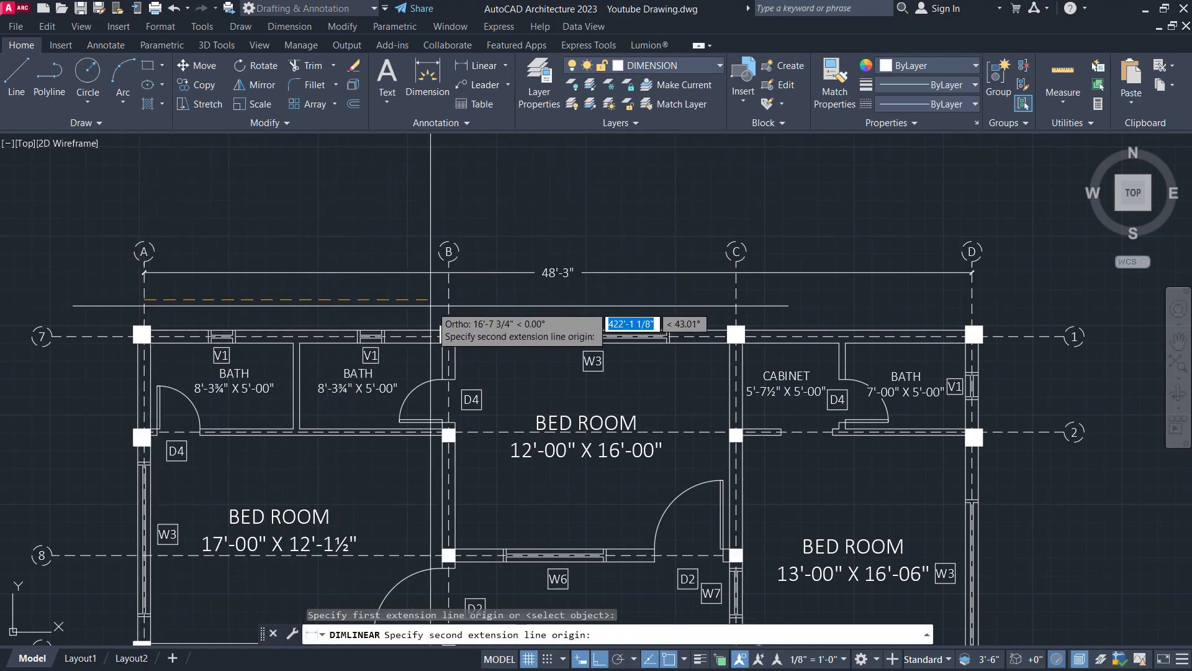
click(448, 299)
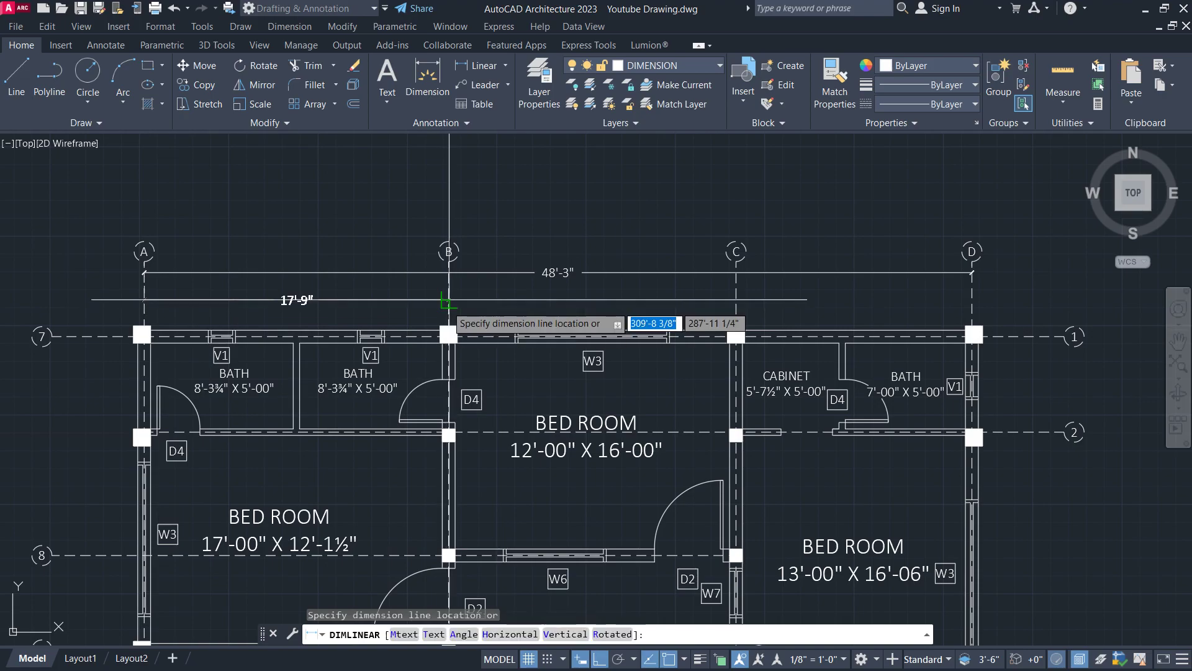
click(448, 300)
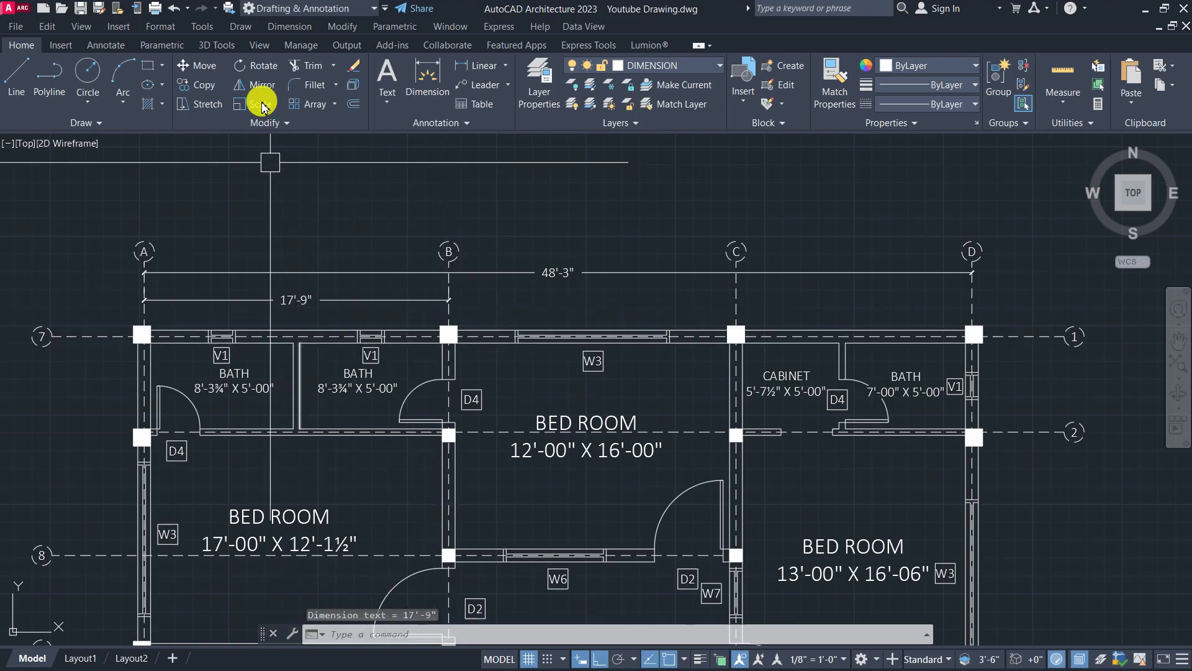
Step: Continue the A–B dimension in a chain to grid lines C and D with the Continue dimension command
click(427, 85)
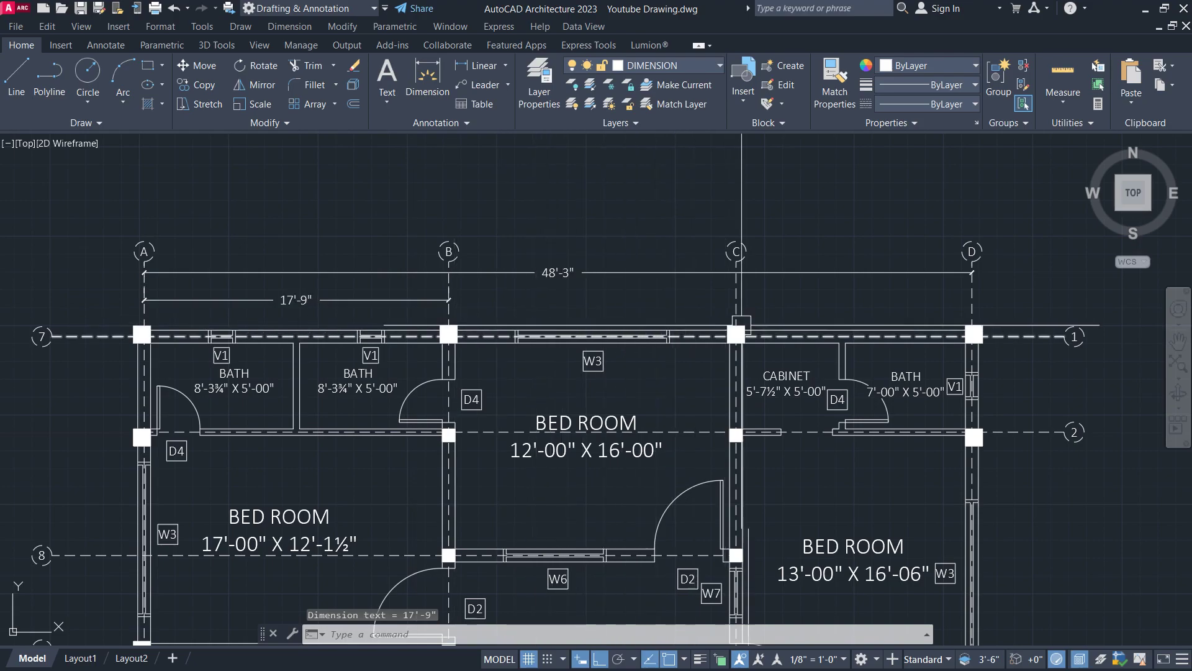
click(385, 81)
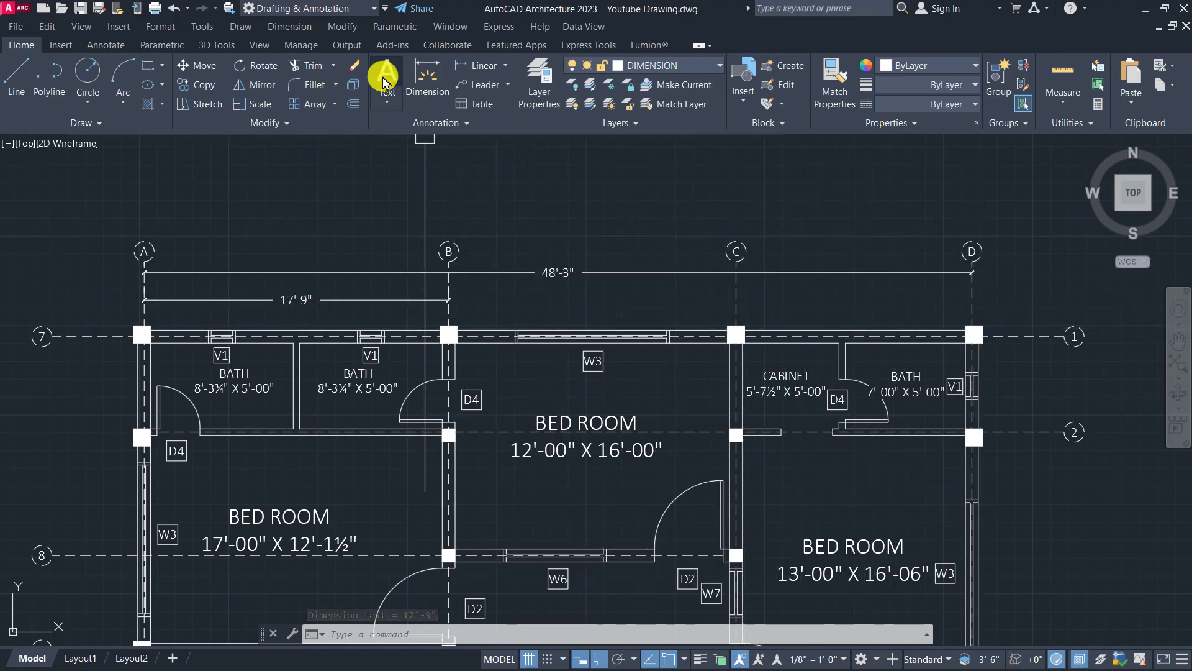
click(290, 26)
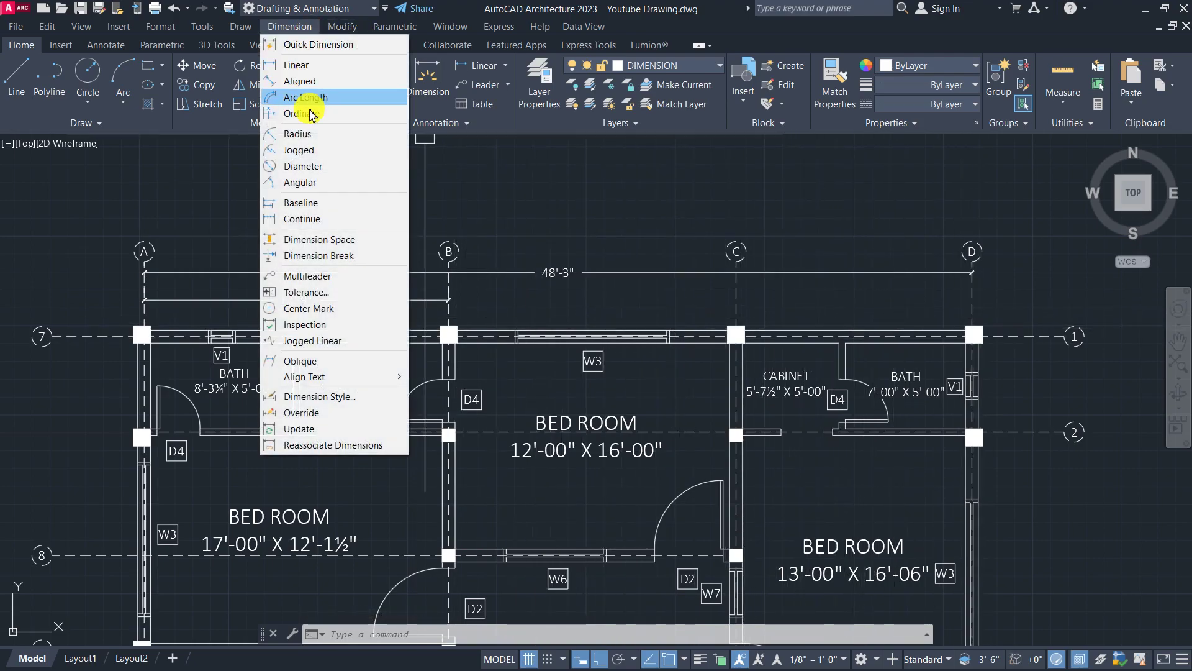
click(319, 220)
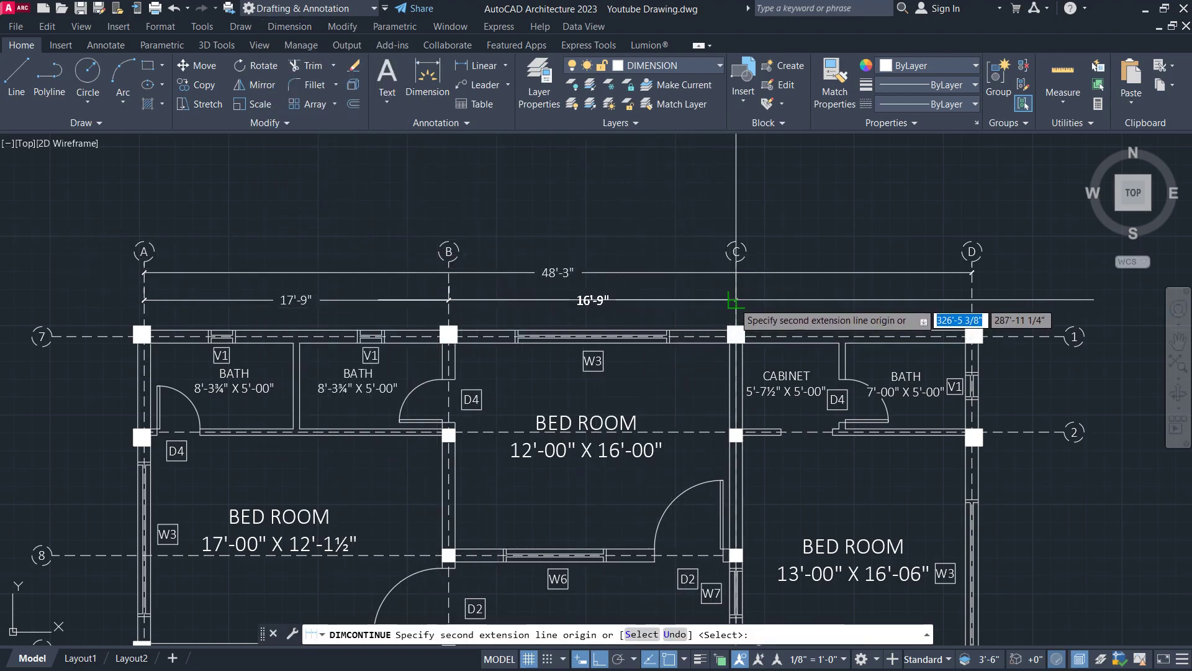
click(735, 299)
click(972, 299)
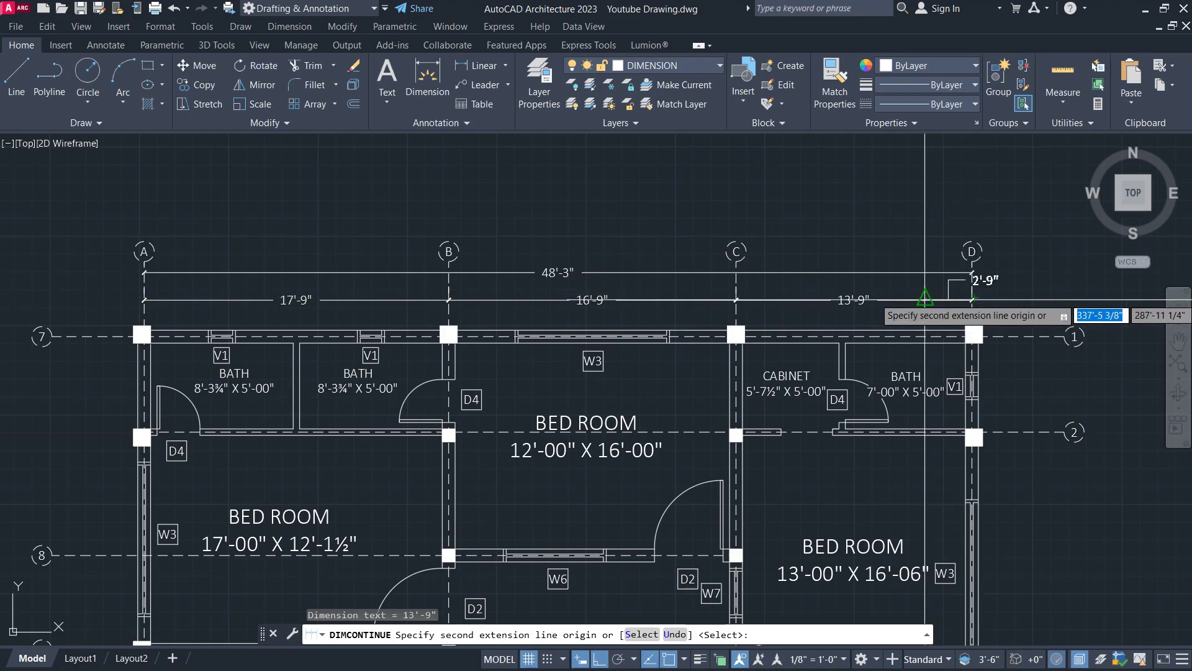
key(Return)
scroll(405, 208, down, 2)
scroll(511, 271, up, 4)
scroll(510, 272, down, 2)
middle_drag(161, 210, 190, 232)
key(Escape)
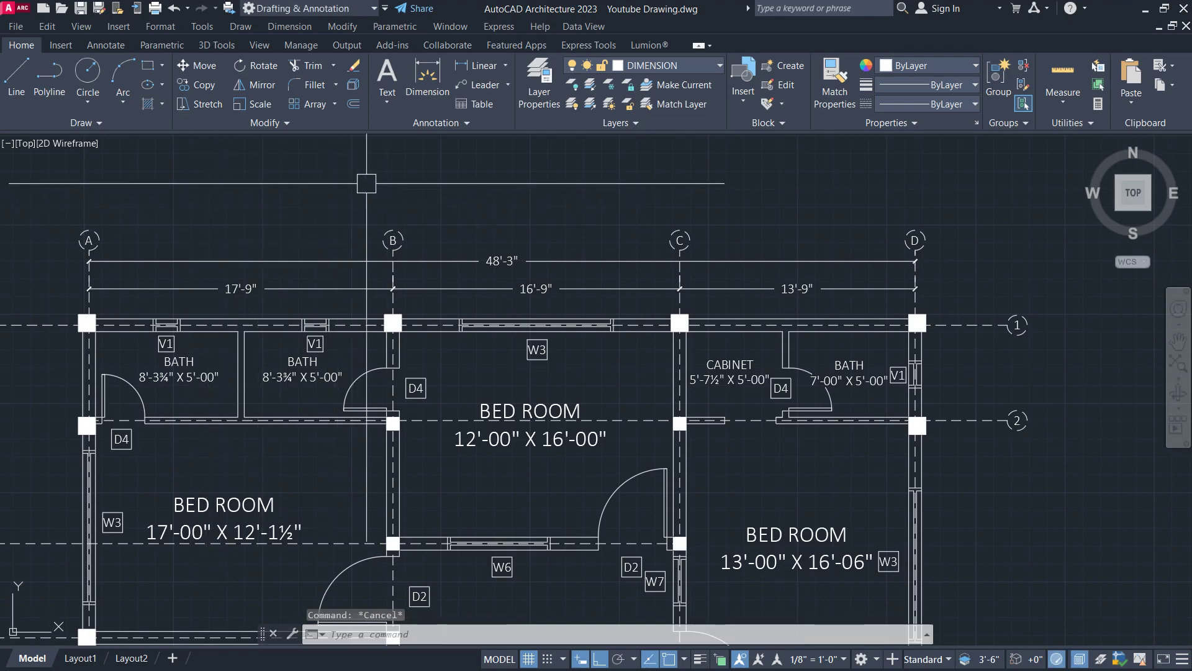
Step: Add an overall vertical linear dimension between grid lines 1 and 6, placed at the ends of the grid lines beside their bubbles
click(479, 77)
scroll(714, 341, down, 2)
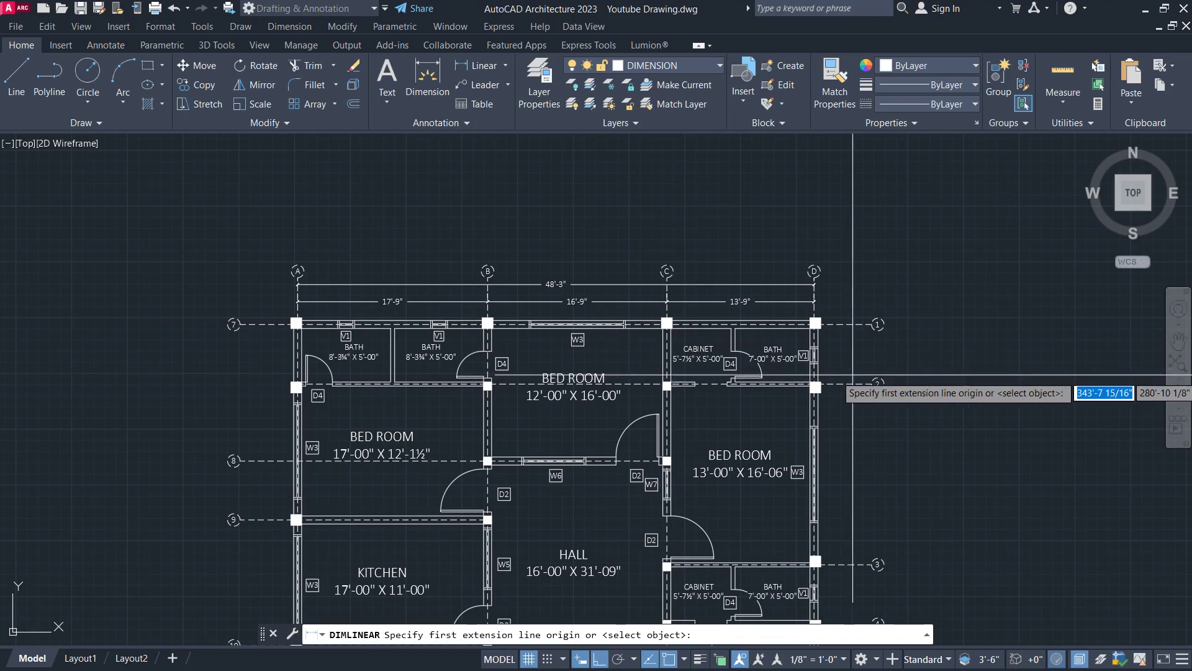
scroll(851, 383, up, 3)
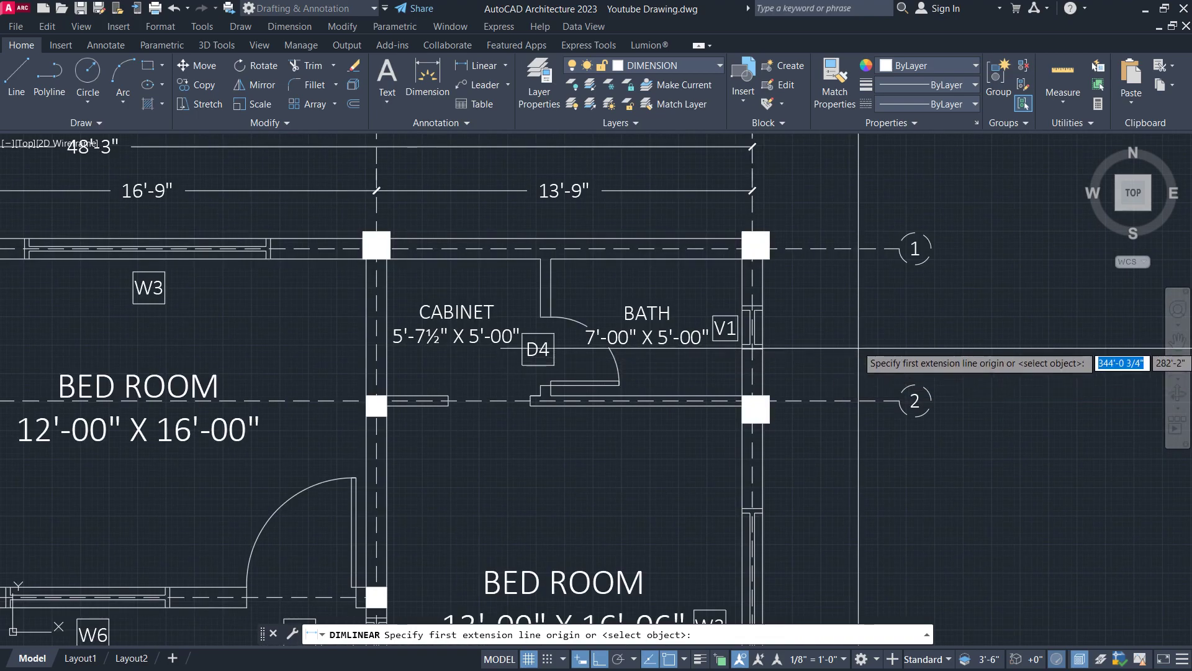
click(884, 248)
scroll(900, 242, down, 5)
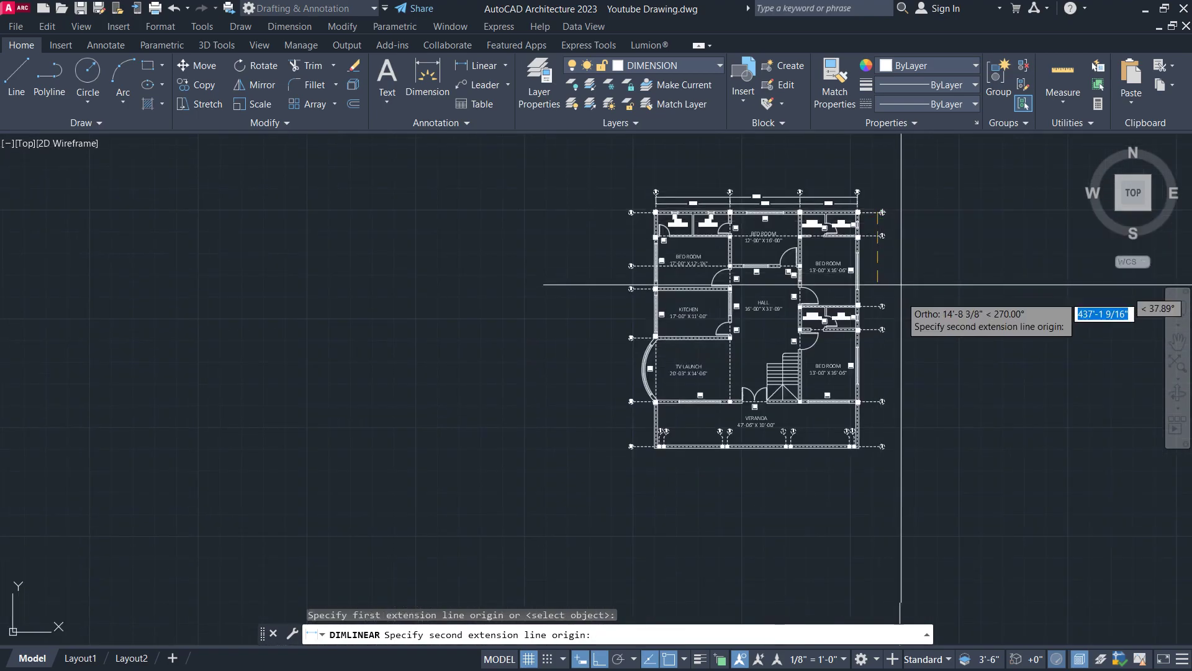
scroll(877, 446, up, 5)
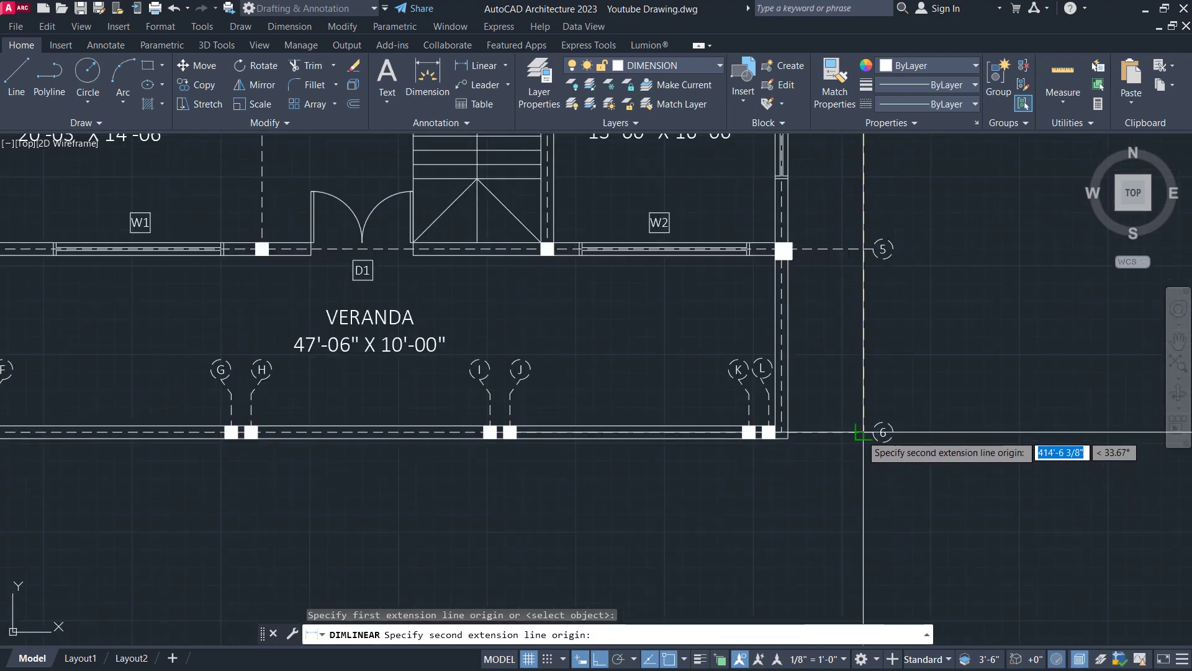
click(862, 433)
click(862, 433)
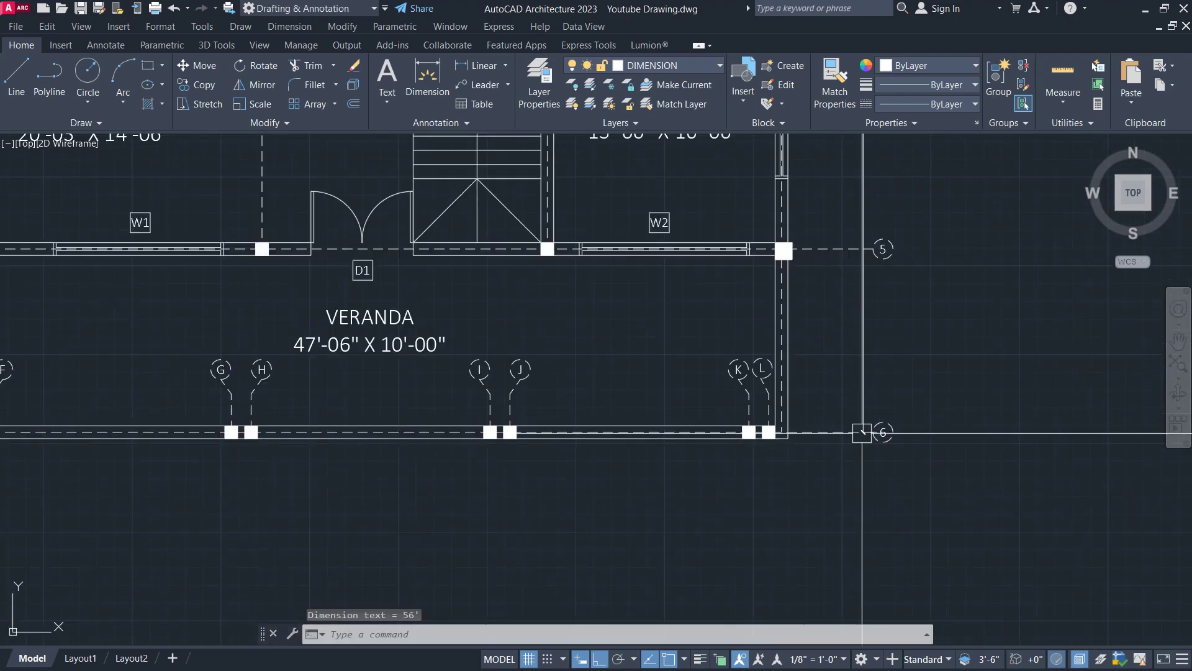
Step: Move the text of the overall vertical dimension up along its line, to between grid lines 3 and 4
scroll(866, 385, down, 6)
scroll(886, 417, up, 7)
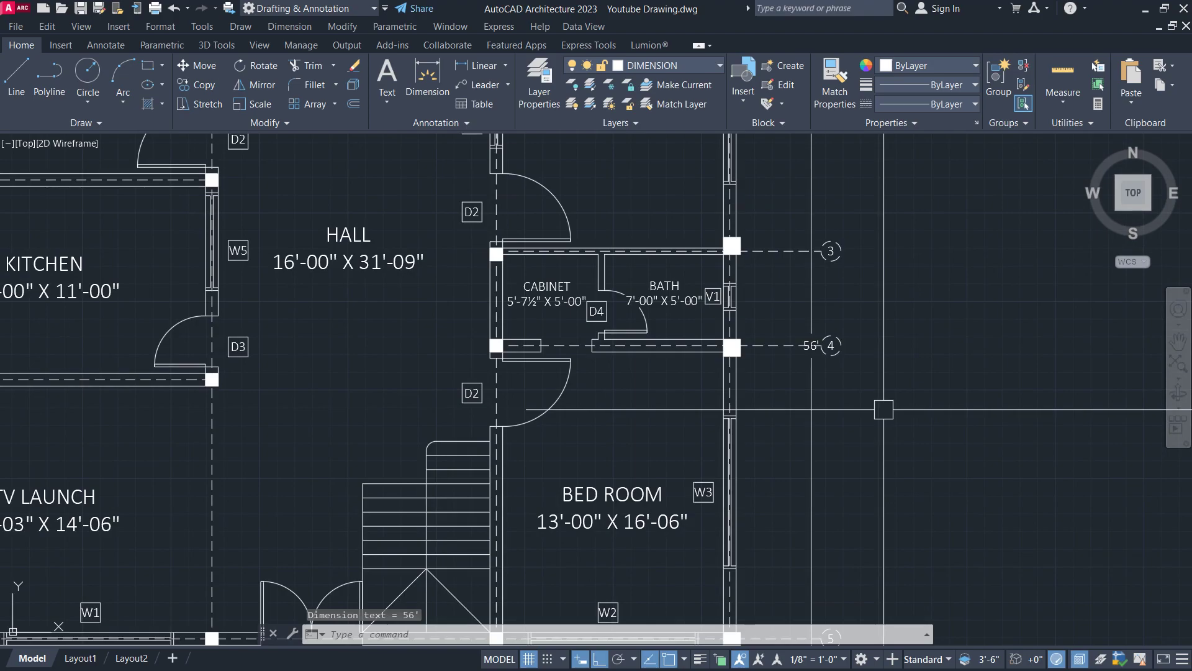
scroll(831, 401, down, 4)
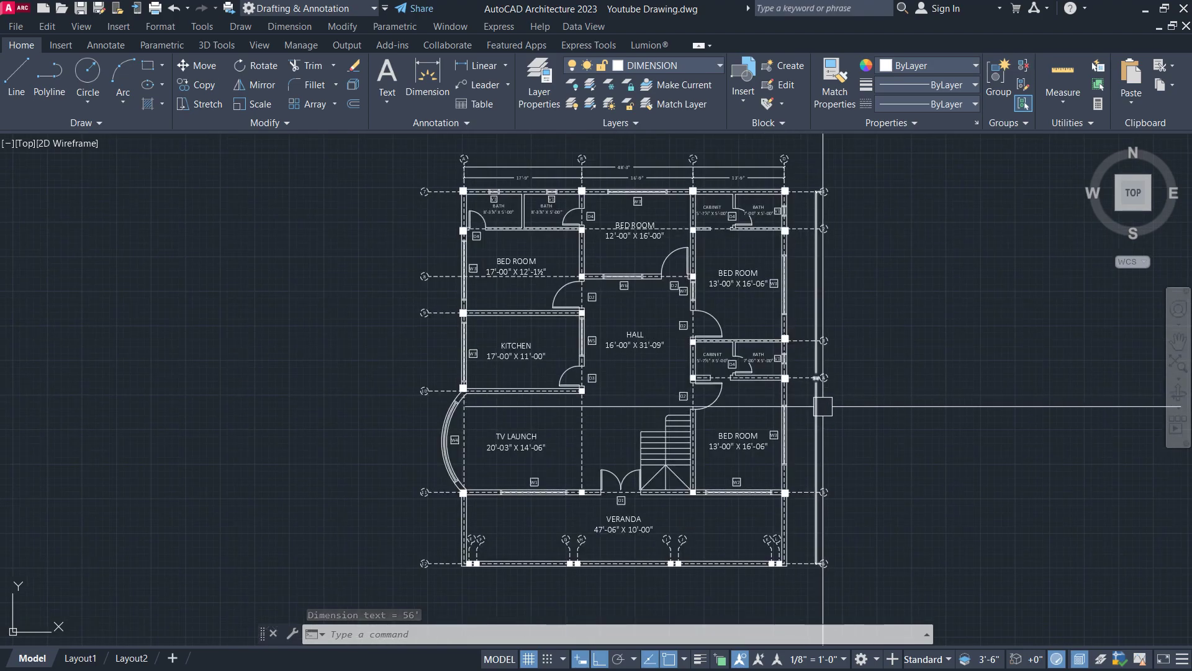
scroll(826, 401, up, 4)
click(810, 319)
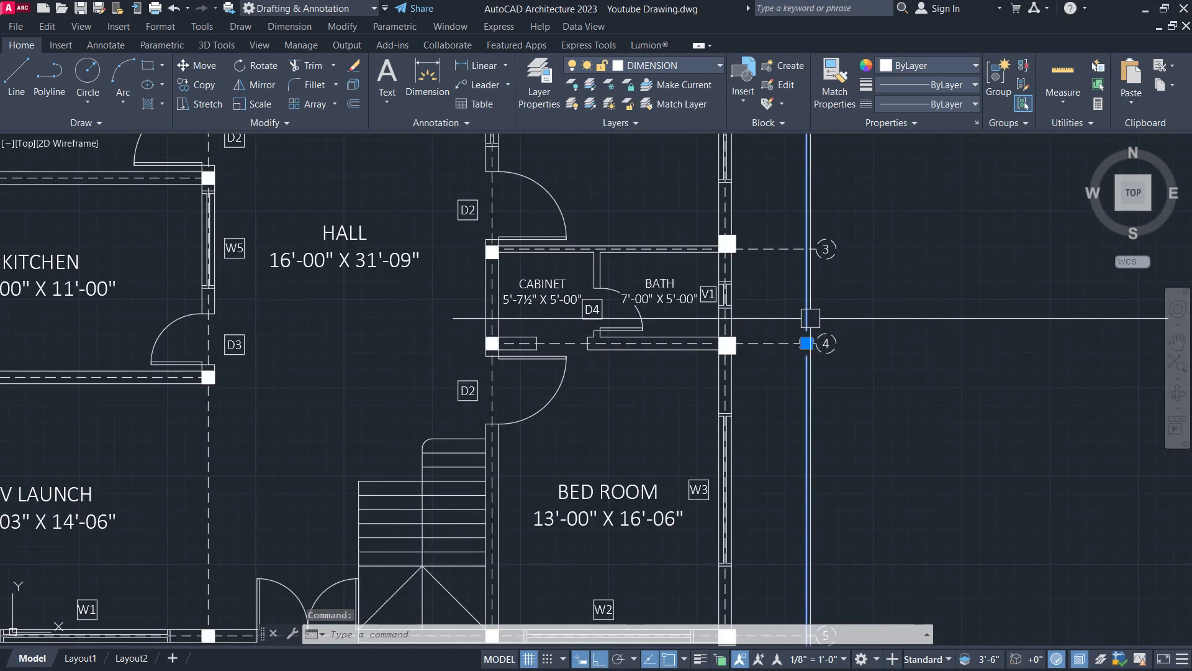
click(806, 342)
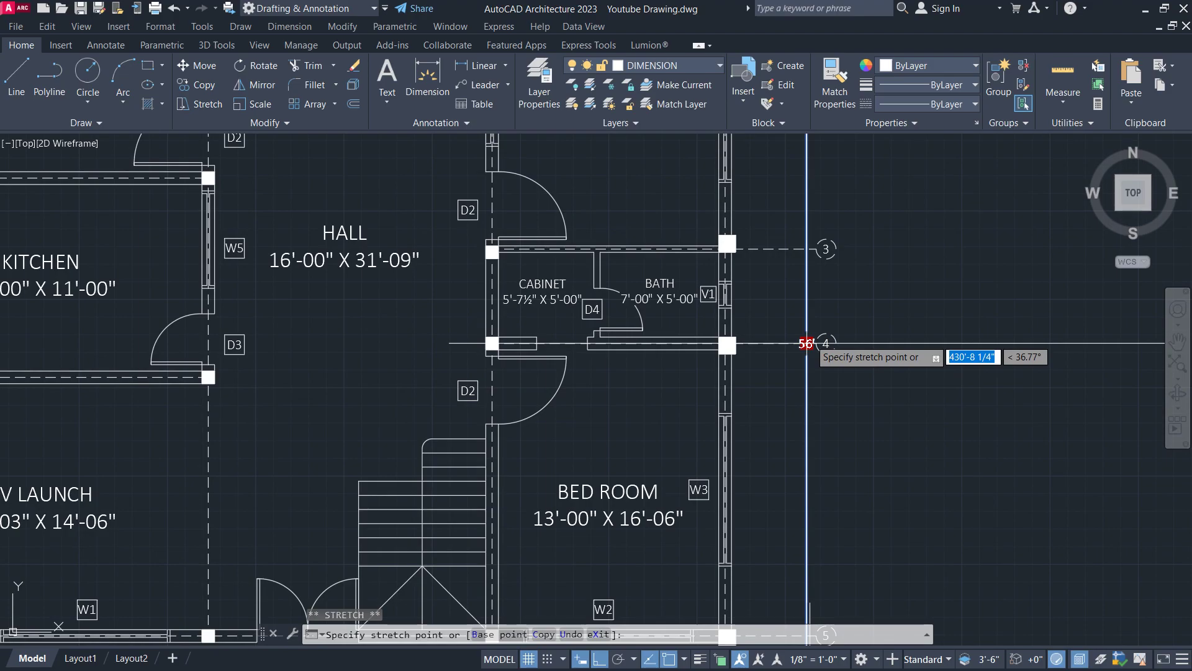
click(807, 293)
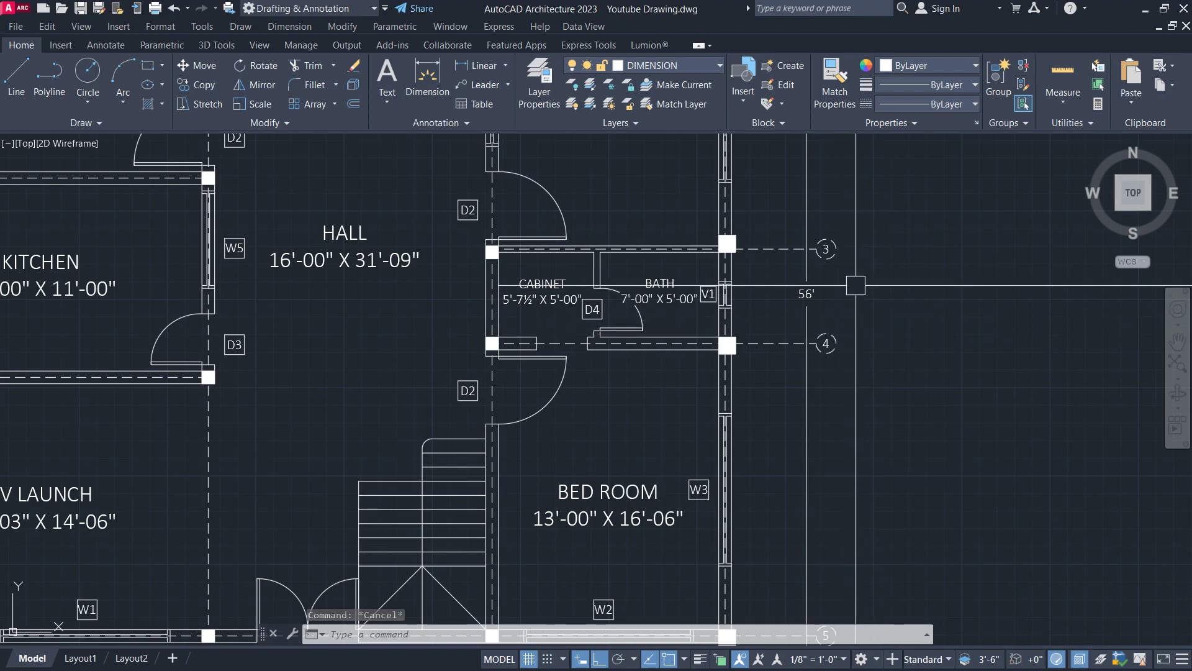
Step: Add a vertical linear dimension between grid lines 1 and 2, placed between the outer wall and the overall vertical dimension
scroll(875, 306, down, 3)
scroll(859, 421, up, 1)
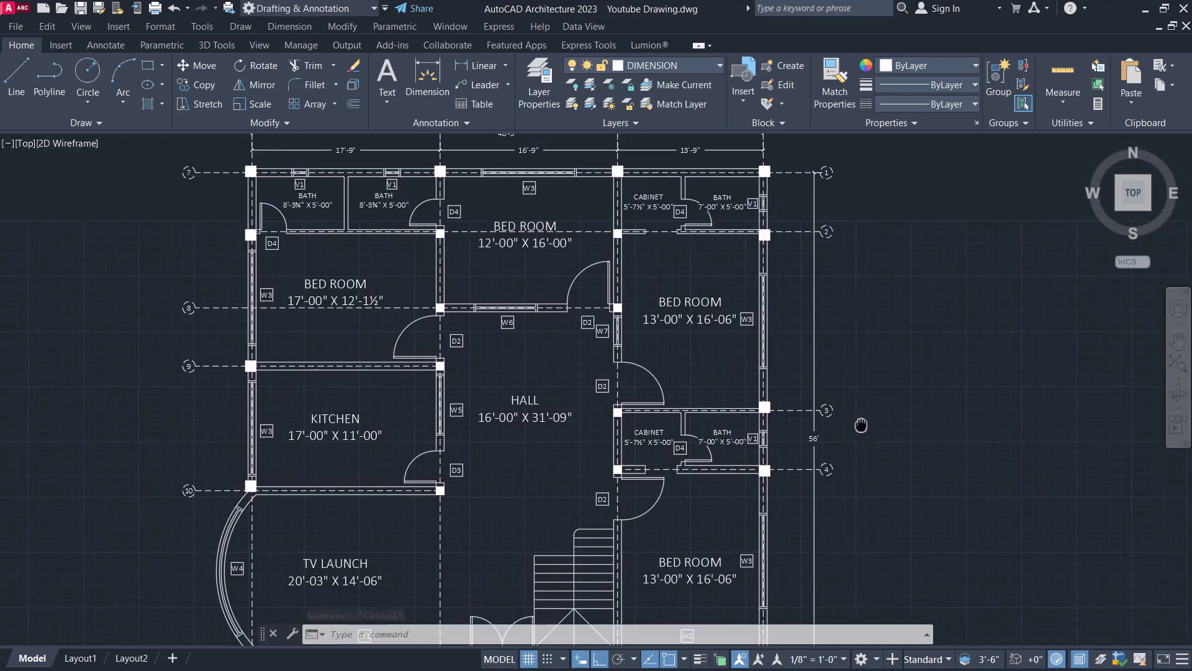
click(468, 70)
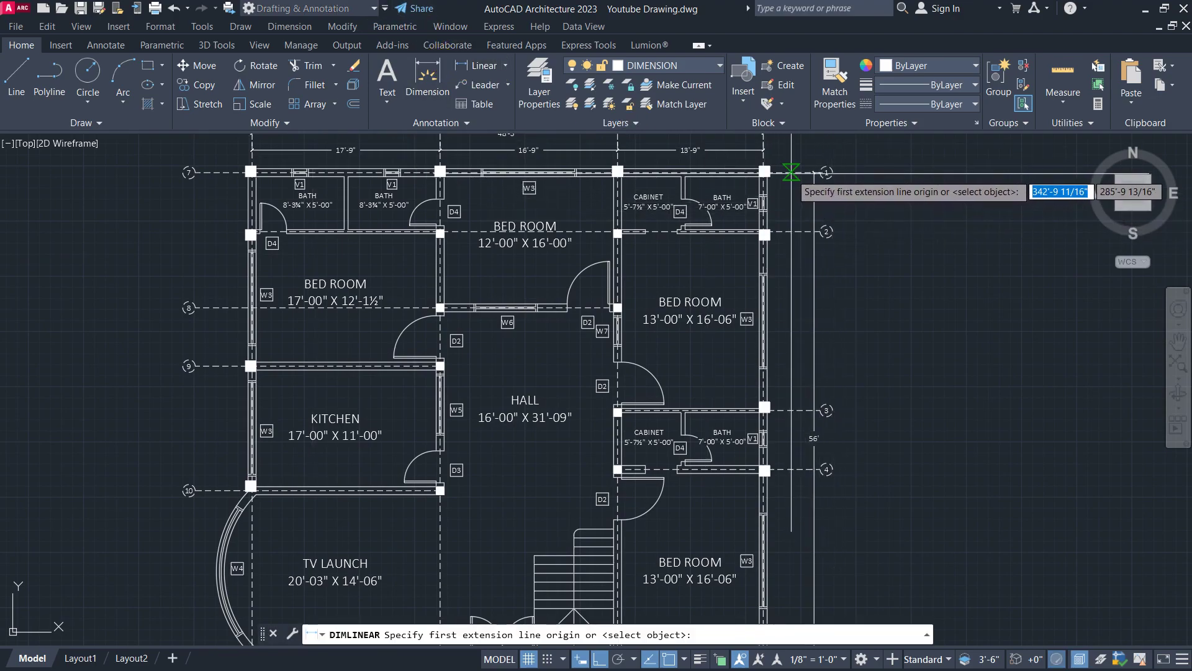
click(791, 172)
click(791, 231)
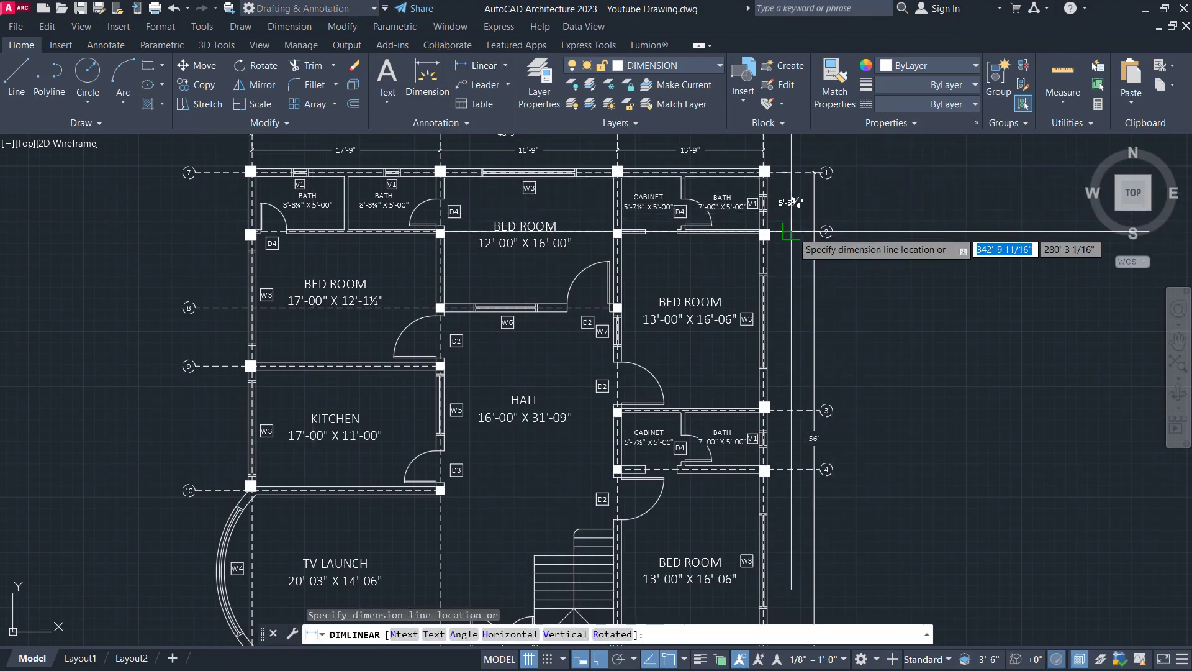
click(791, 234)
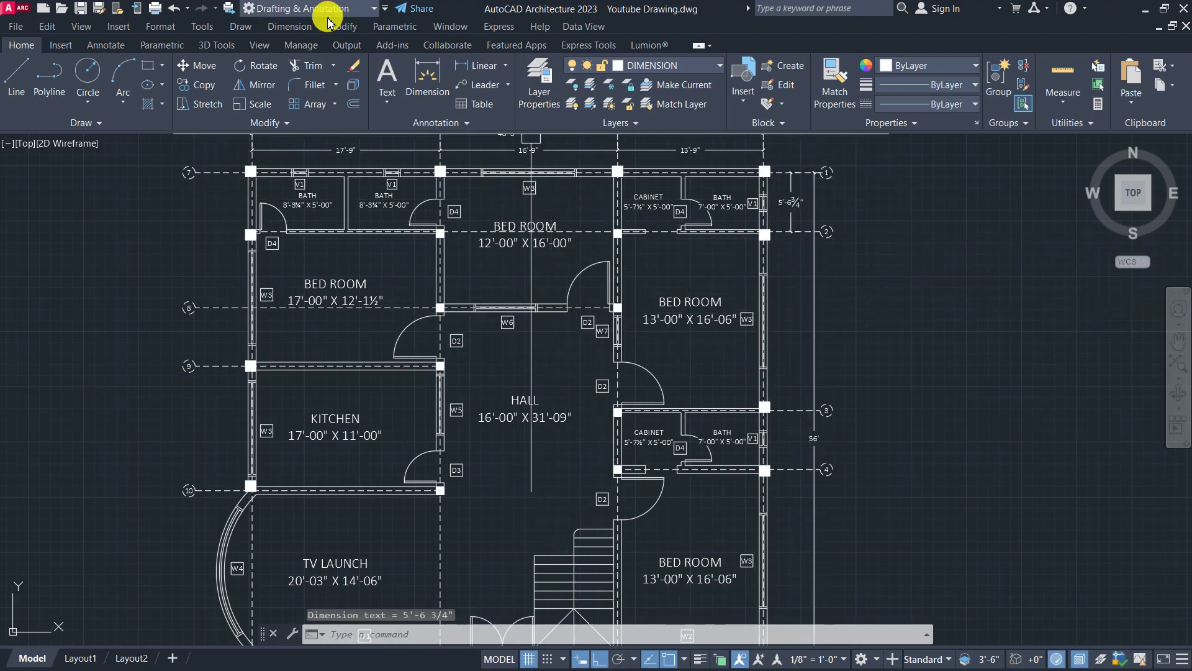
Step: Continue the 1–2 dimension in a chain to grid lines 3, 4, 5 and 6 with the Continue dimension command
click(301, 28)
click(322, 218)
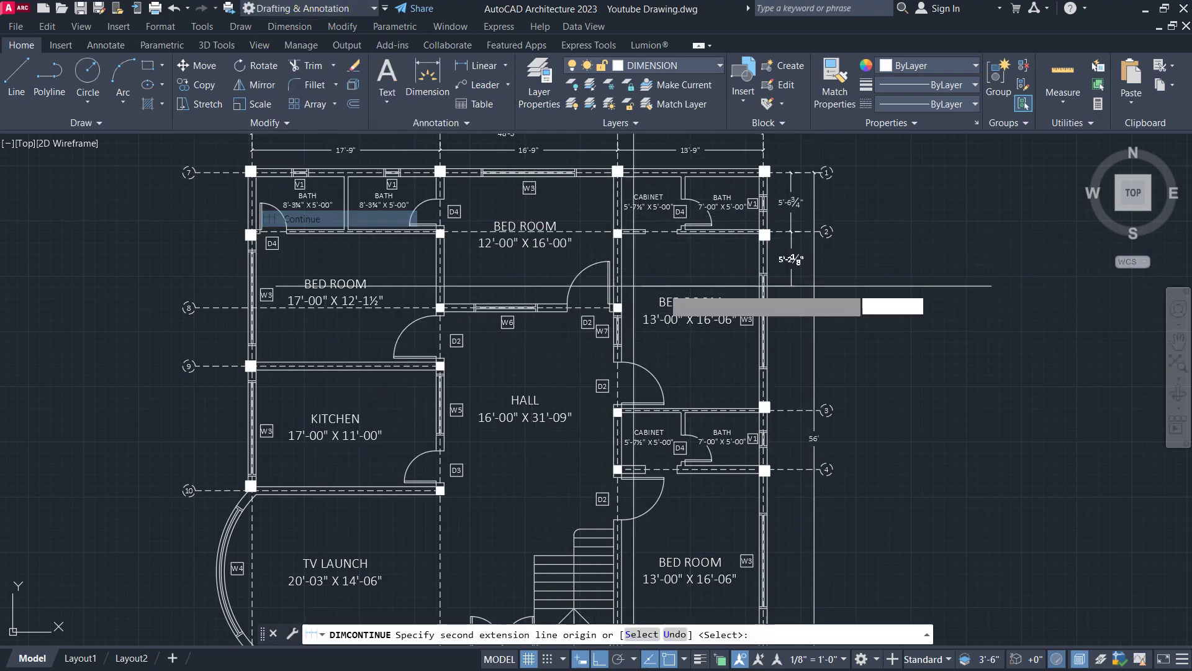
click(791, 409)
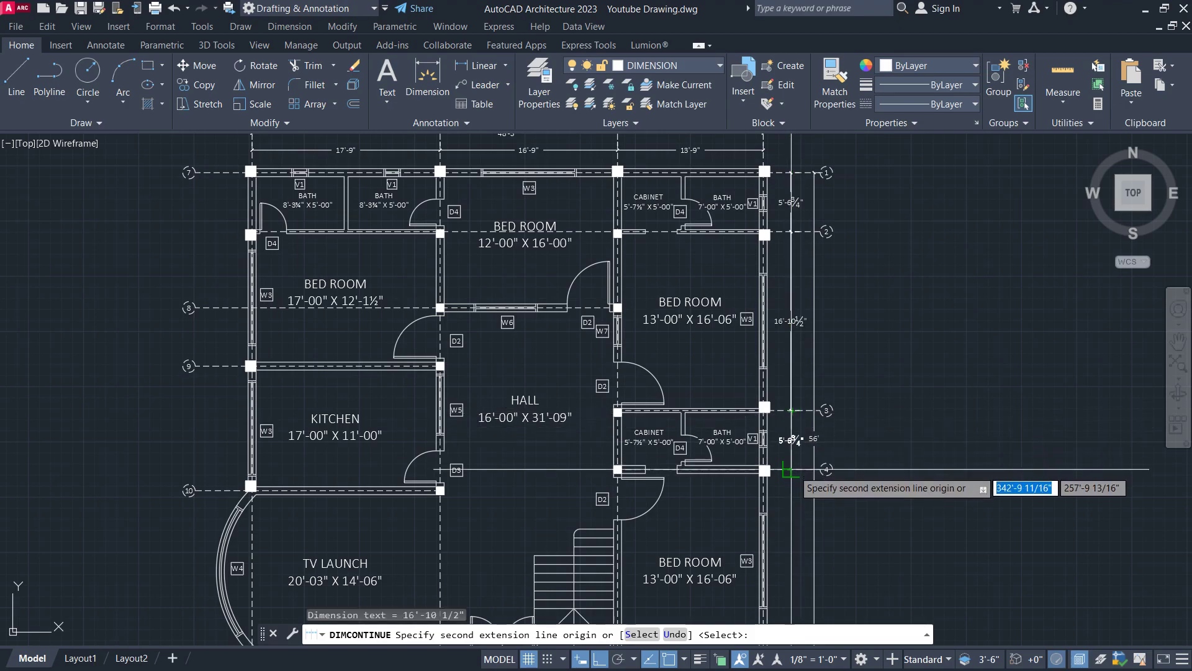
scroll(795, 248, down, 3)
scroll(798, 348, up, 6)
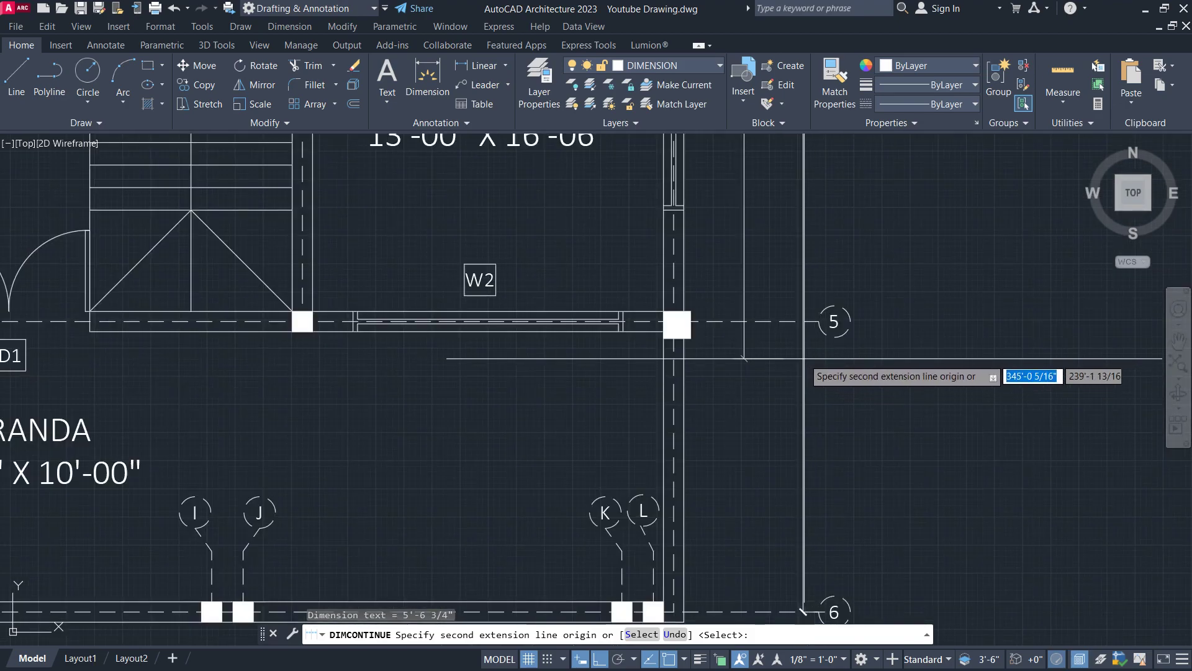
click(755, 321)
scroll(760, 174, down, 4)
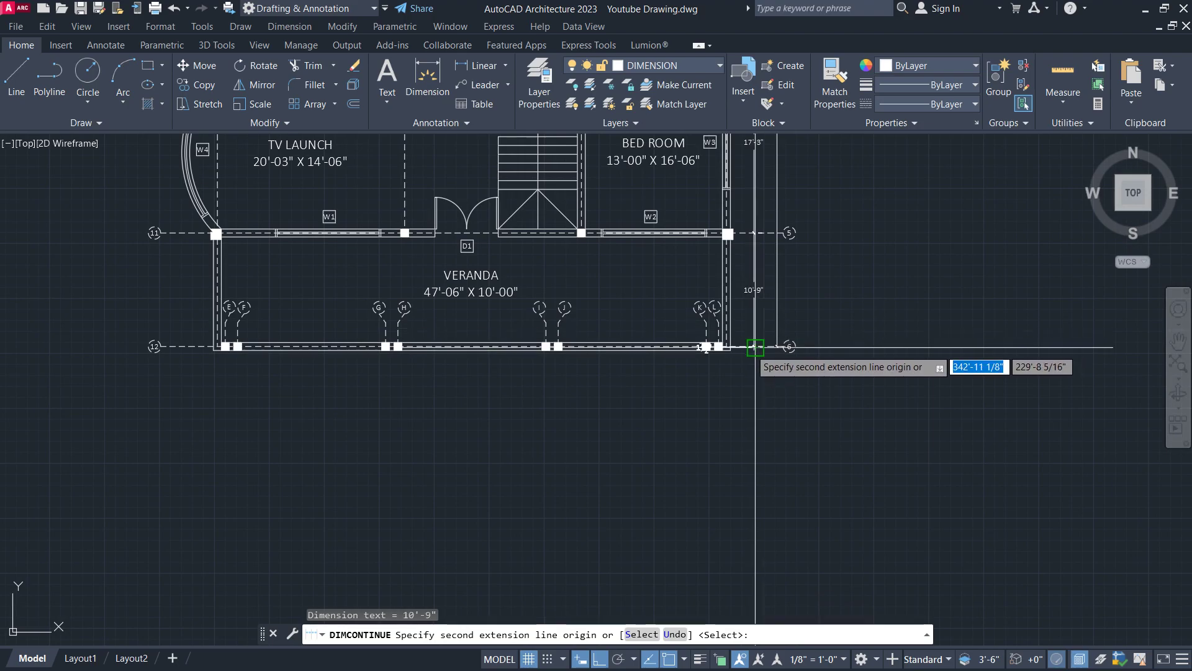
key(Return)
scroll(788, 363, down, 5)
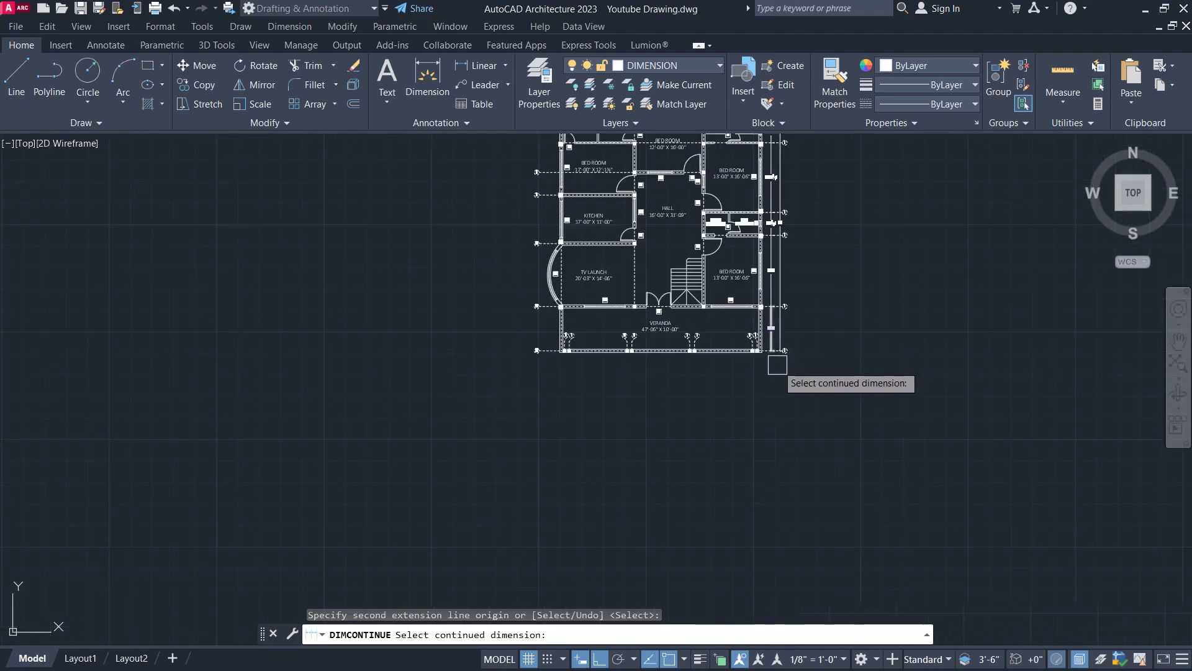
scroll(793, 273, up, 5)
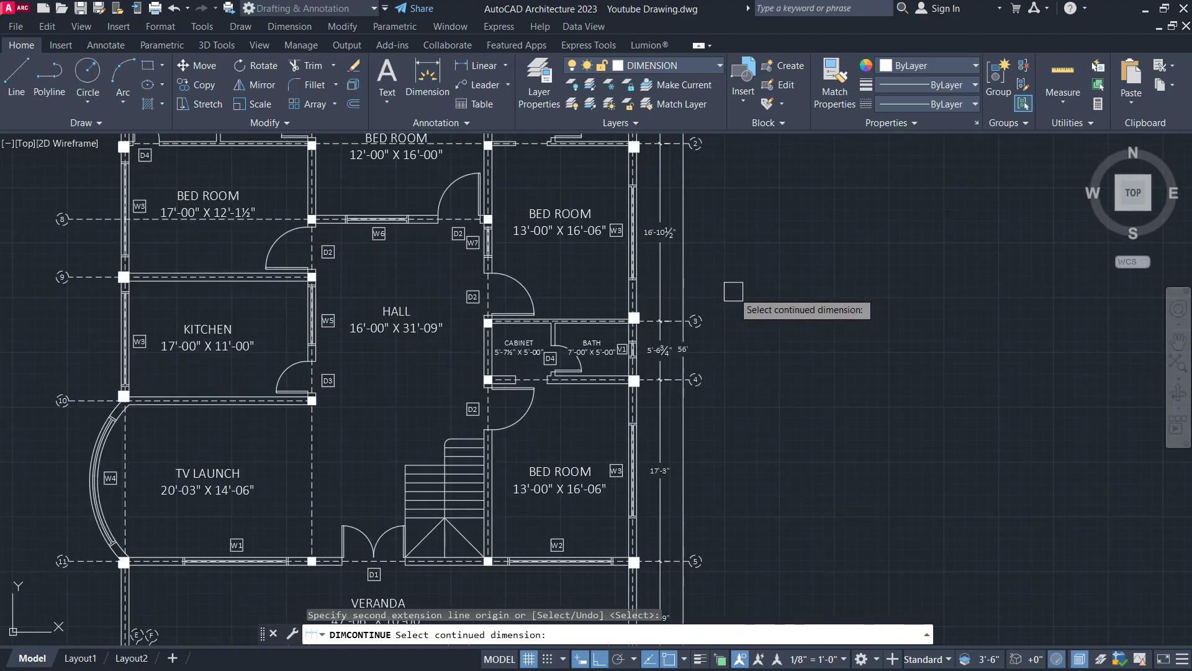
middle_drag(733, 254, 833, 349)
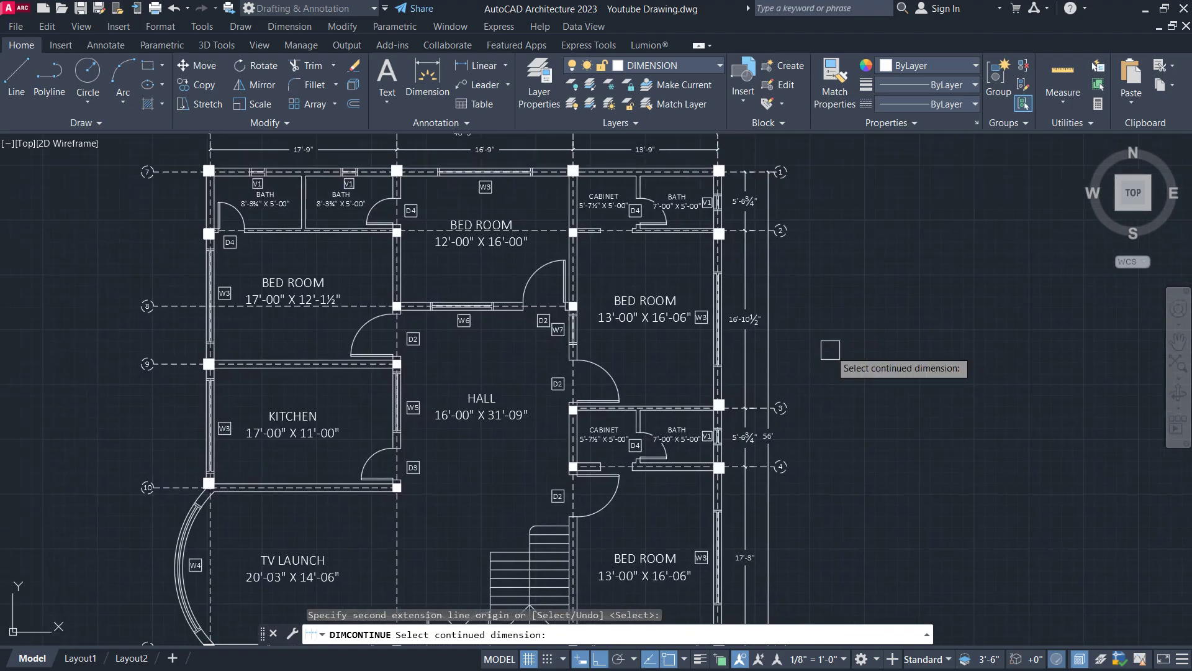
key(Escape)
key(Escape)
Step: Add a vertical linear dimension between grid lines 7 and 8, placed between their bubbles and the outer wall
scroll(846, 244, down, 3)
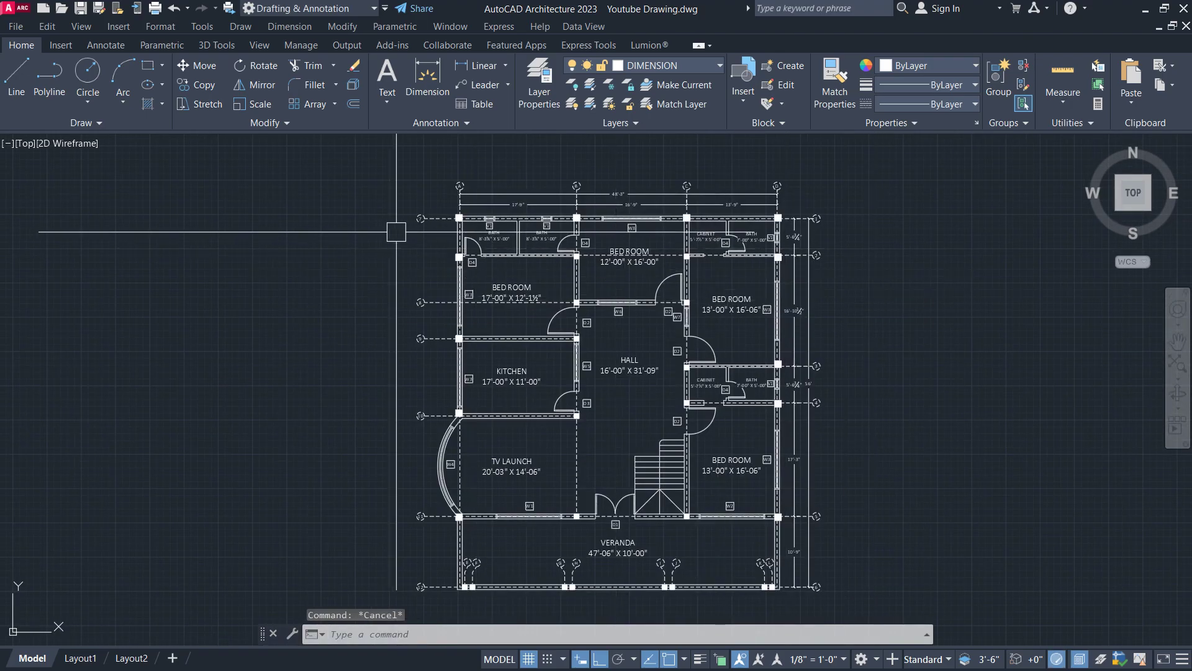
click(487, 66)
scroll(442, 226, up, 4)
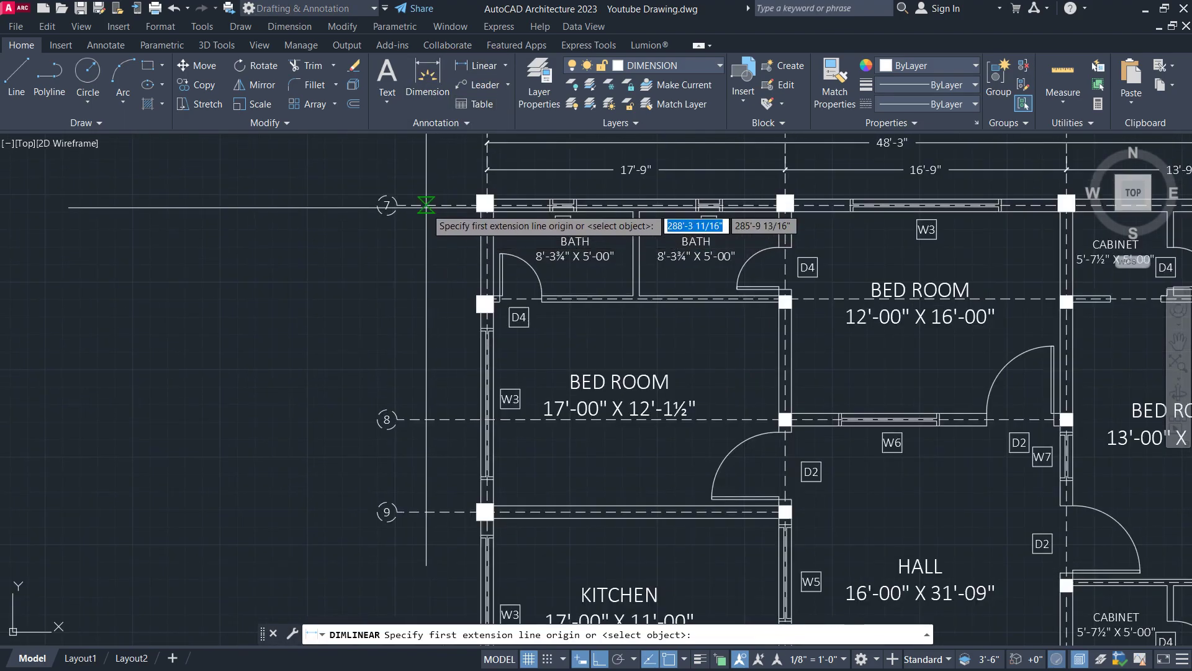
click(427, 204)
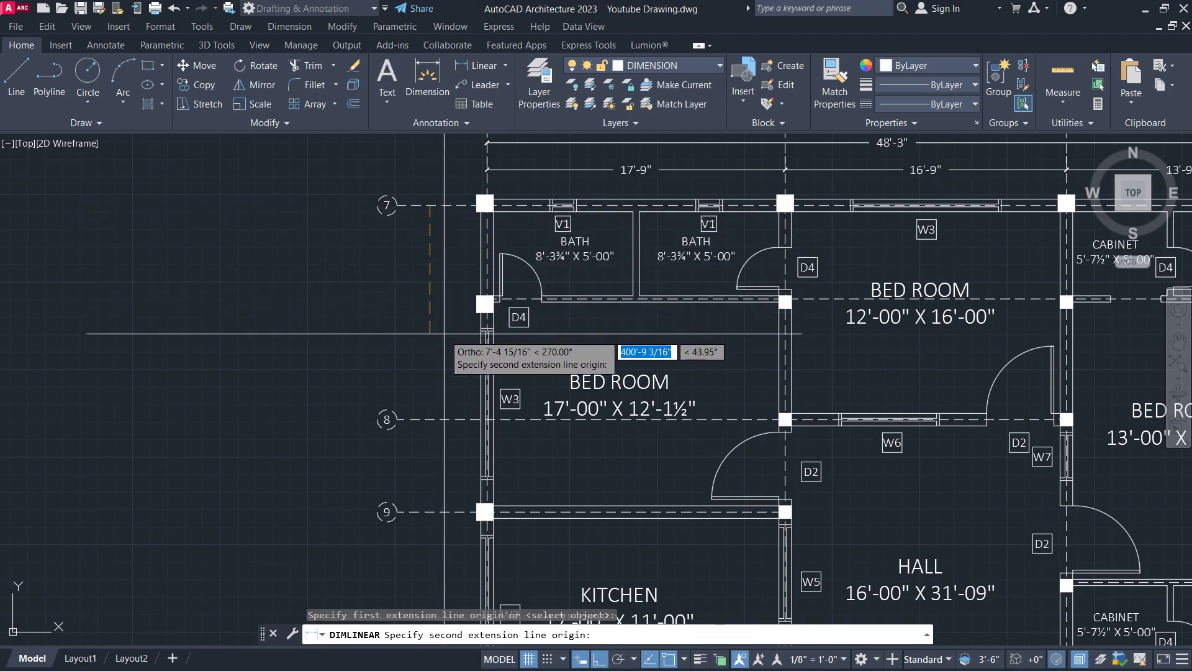
click(430, 419)
click(429, 412)
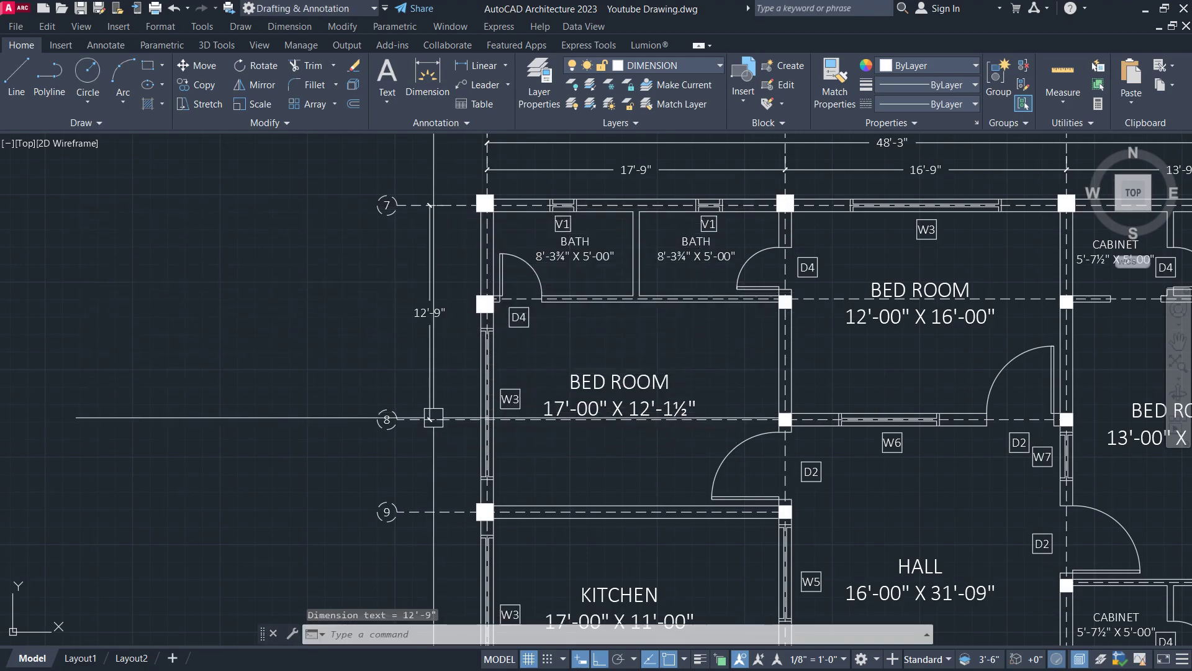
Step: Continue the 7–8 dimension in a chain to grid lines 9, 10, 11 and 12 with the Continue dimension command
click(291, 27)
click(330, 219)
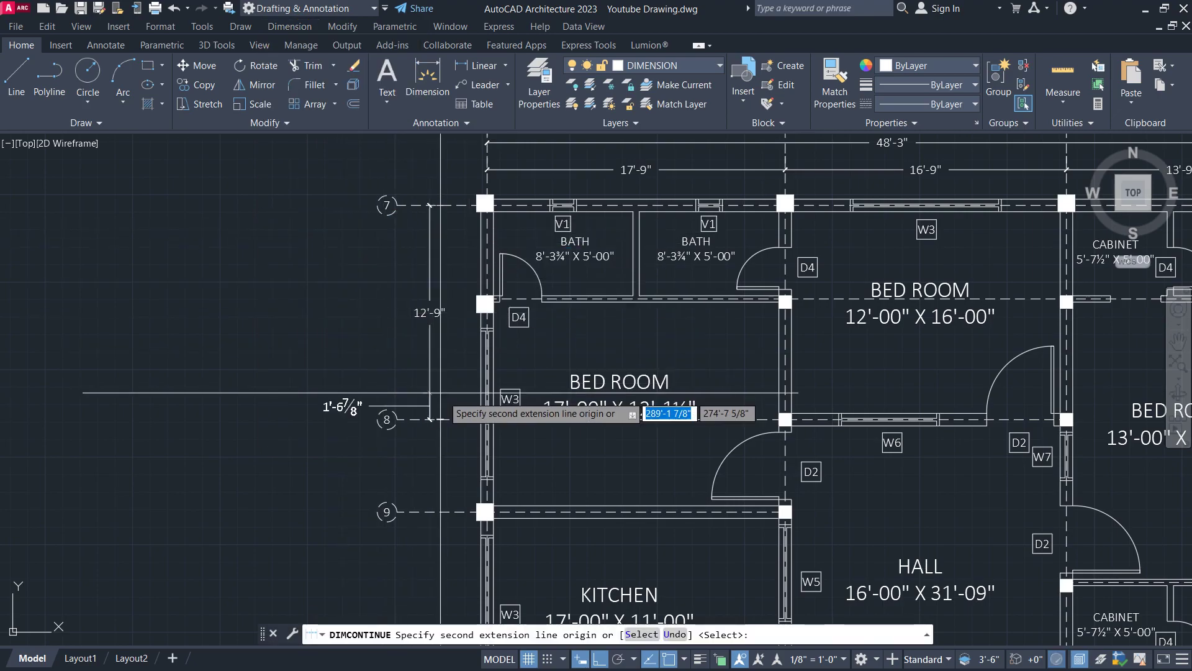
scroll(469, 192, down, 4)
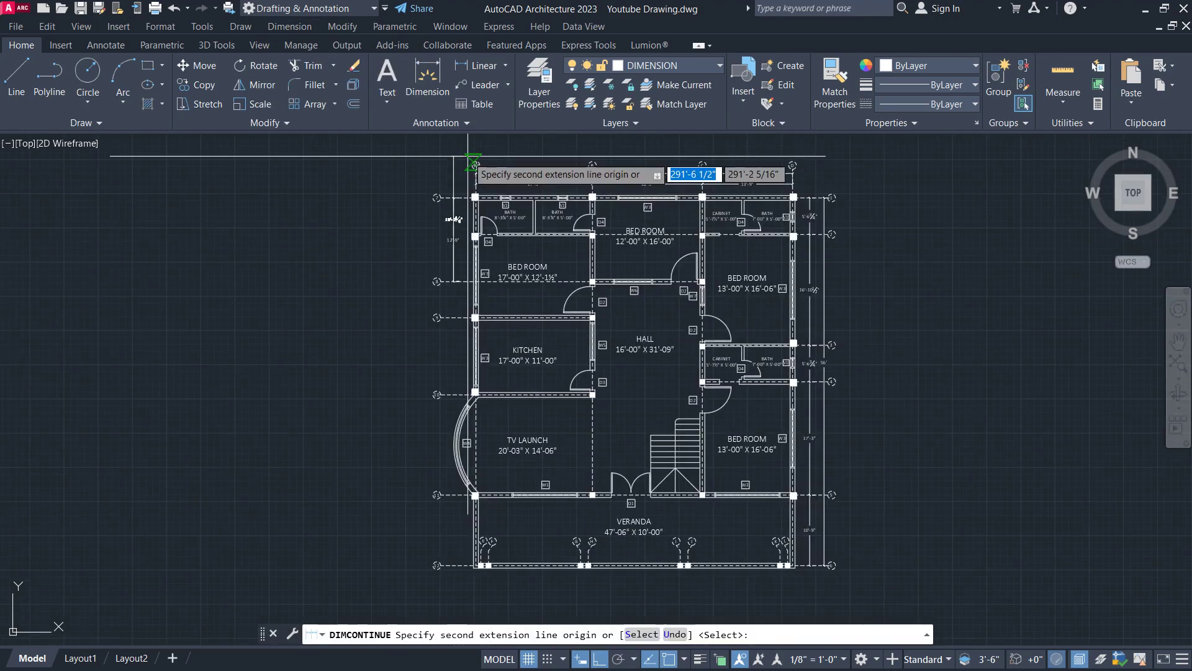
click(454, 317)
click(453, 394)
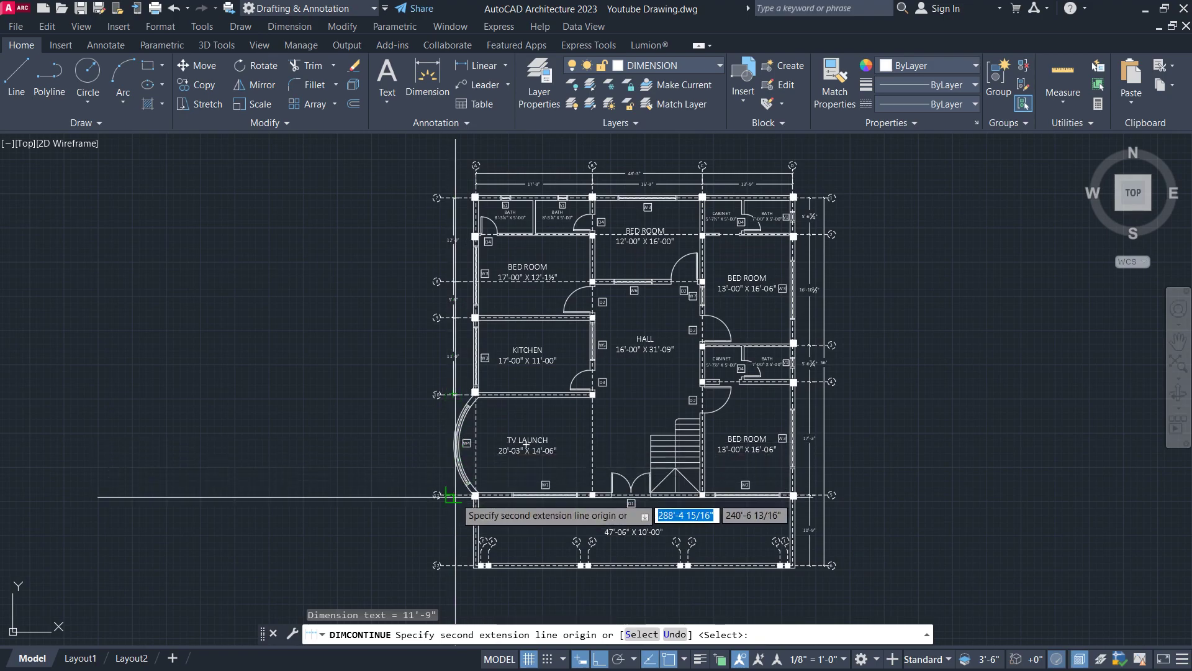
click(453, 494)
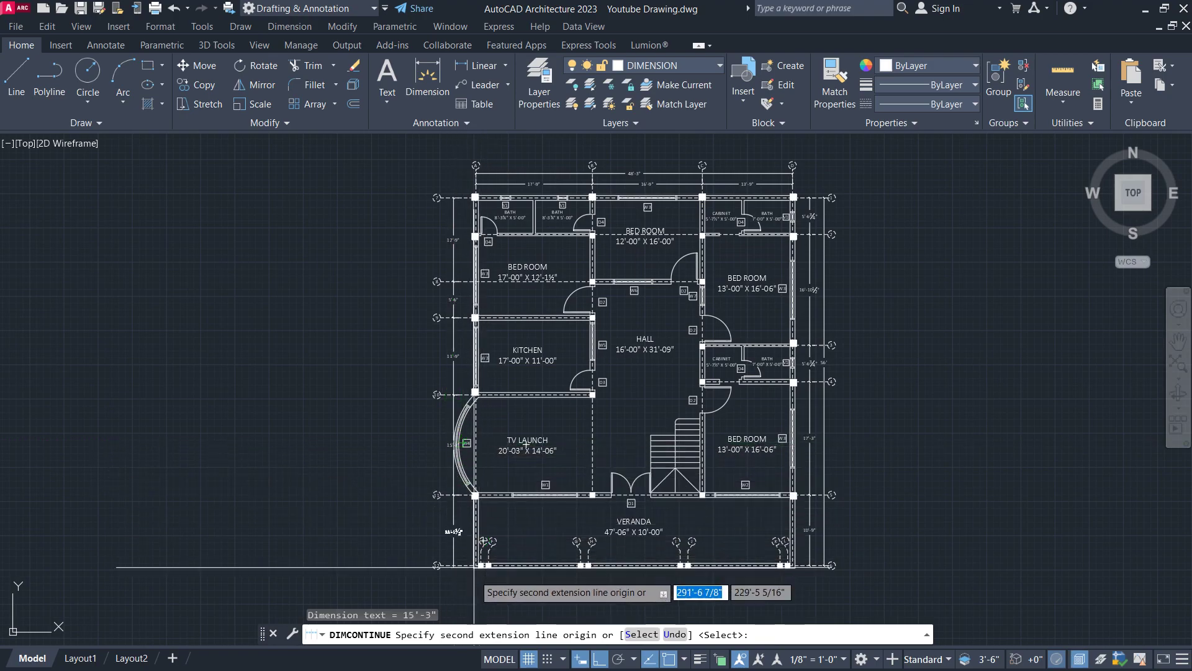
click(454, 565)
key(Escape)
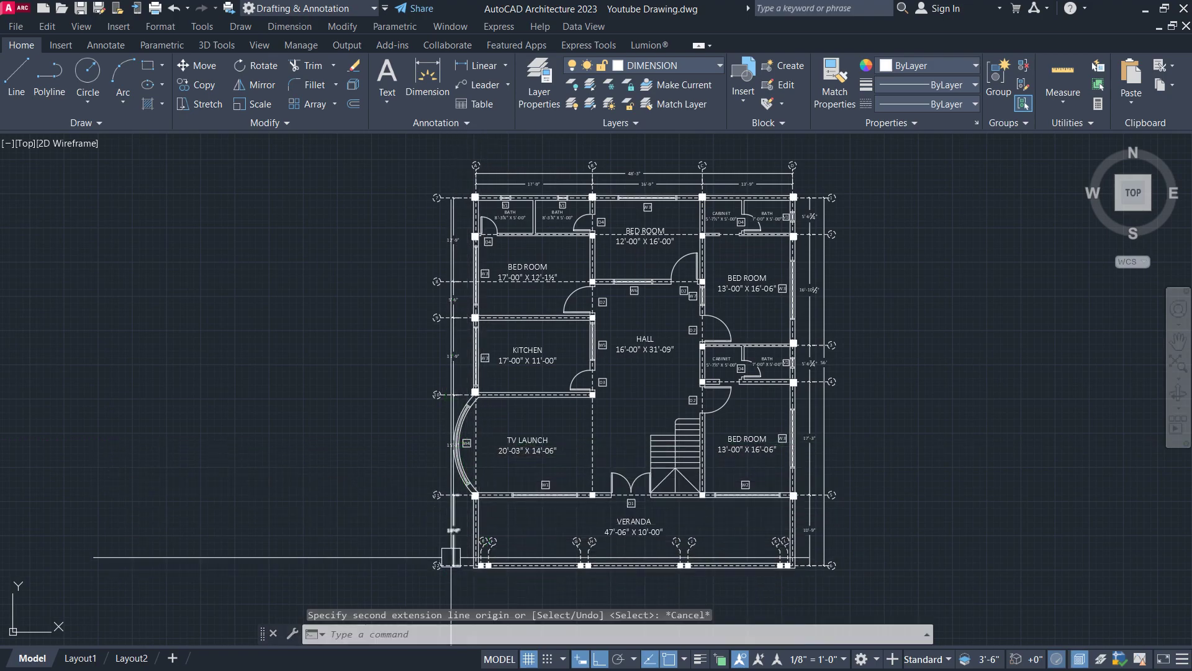
Step: Shift the dimension line between grid lines 10 and 11 slightly outward, away from the curved wall at window W4
scroll(450, 212, up, 4)
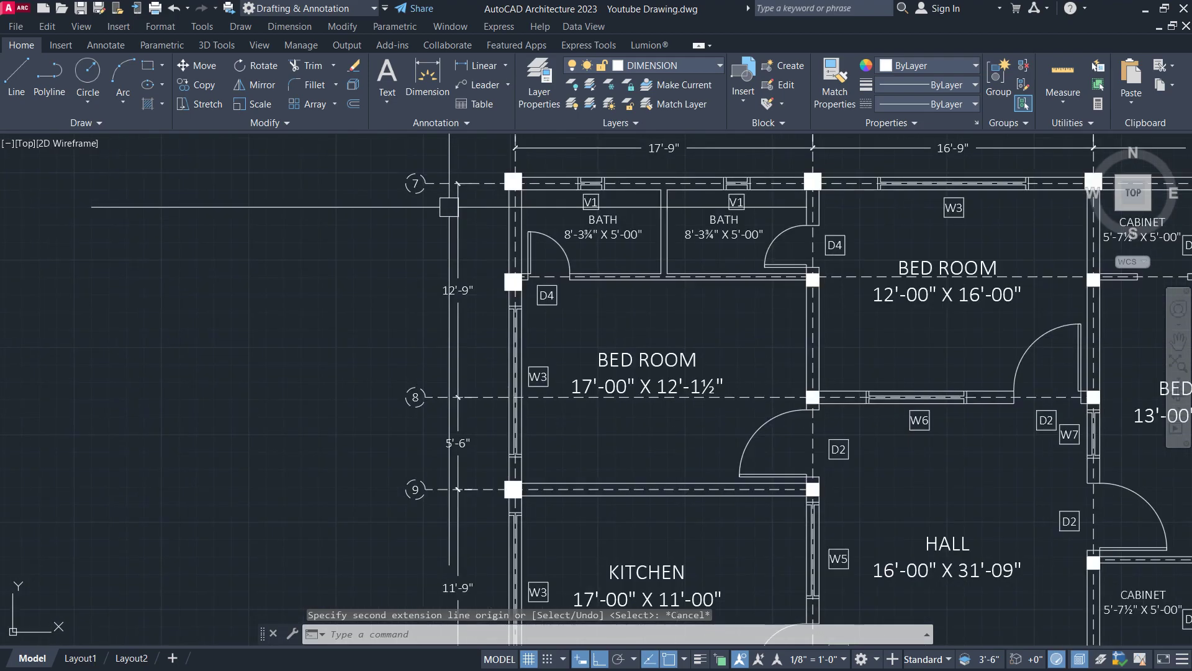
scroll(480, 208, down, 4)
scroll(475, 214, up, 2)
scroll(472, 220, down, 2)
scroll(472, 371, down, 1)
scroll(463, 307, up, 8)
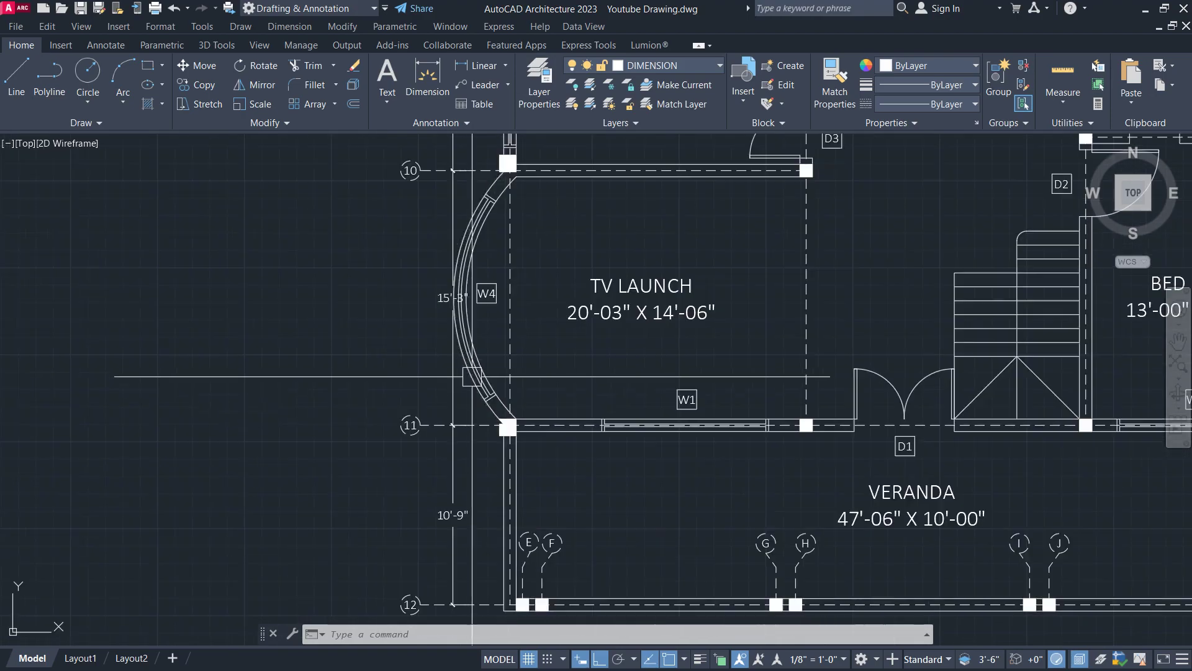
scroll(473, 297, down, 4)
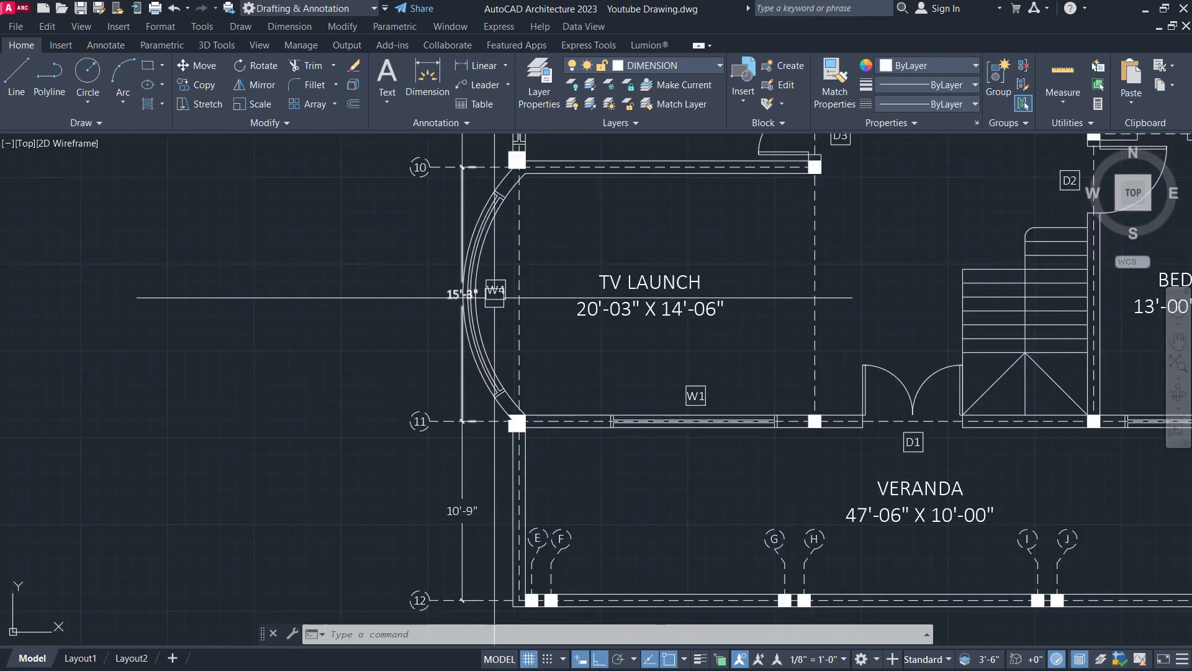
middle_drag(550, 250, 566, 284)
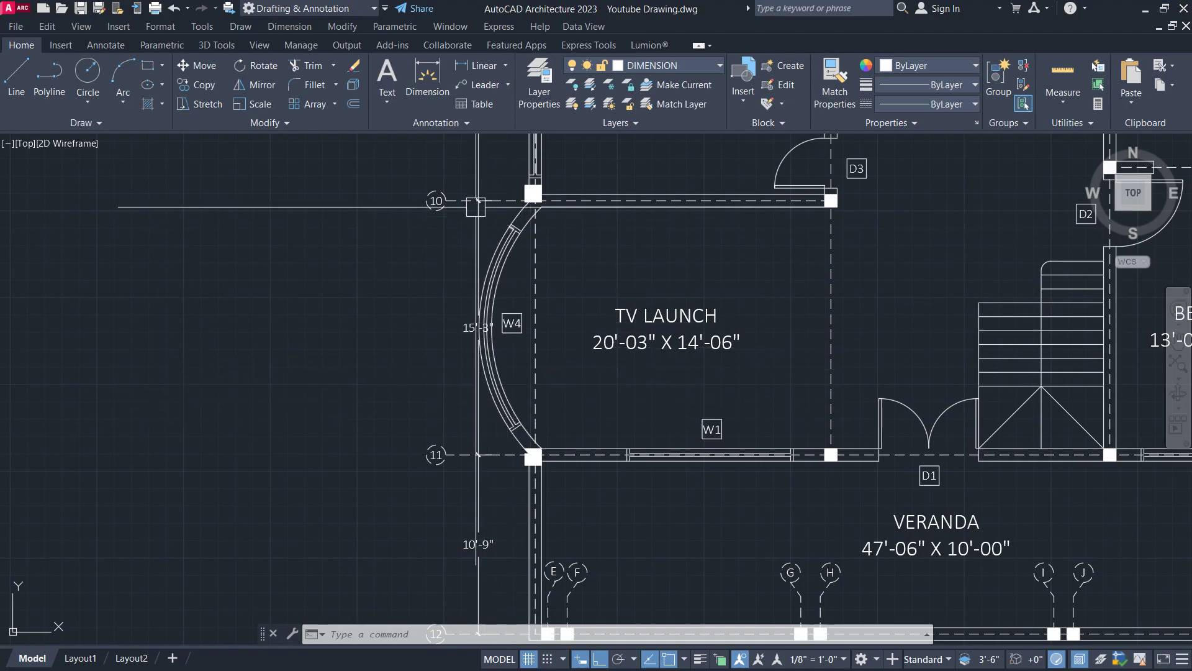
scroll(480, 194, up, 4)
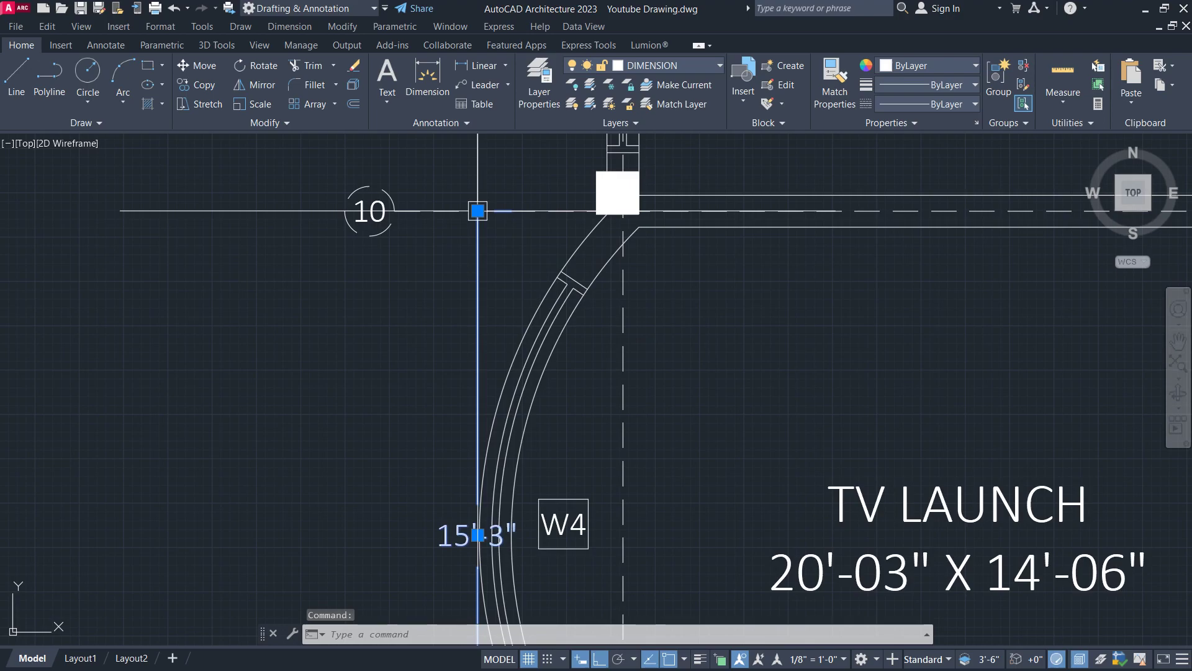
click(477, 211)
click(448, 211)
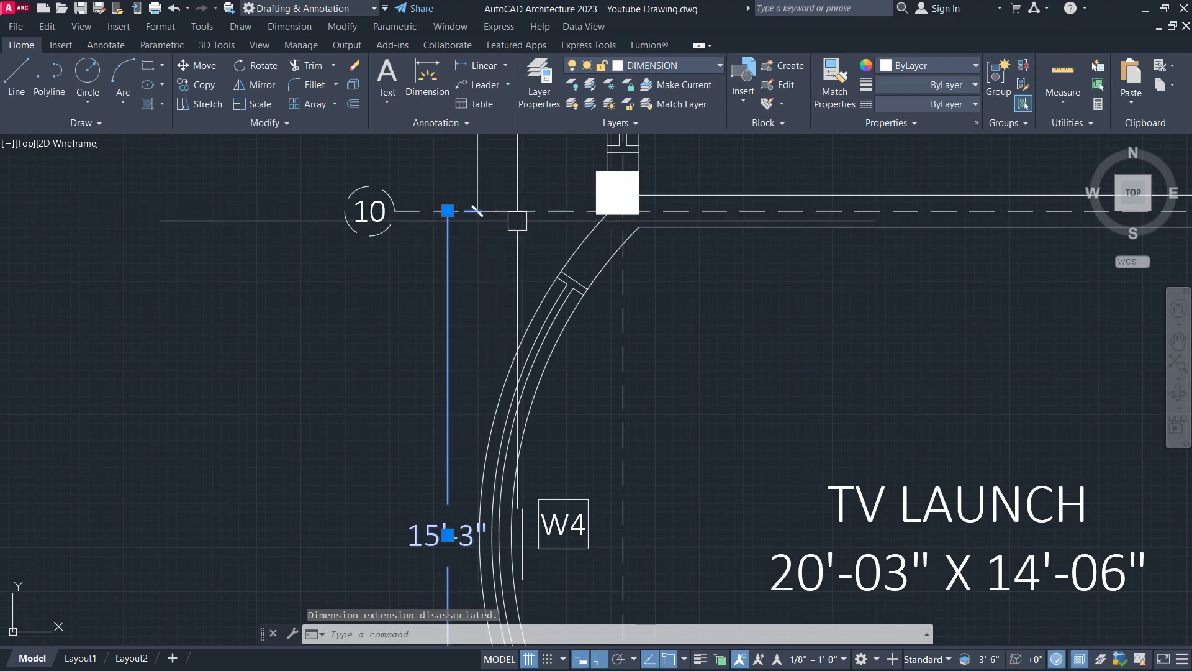
Step: With Ortho off, move the text of the 10–11 dimension diagonally outward beyond its dimension line, clear of the curved wall, on a leader
scroll(492, 223, down, 4)
scroll(522, 336, up, 5)
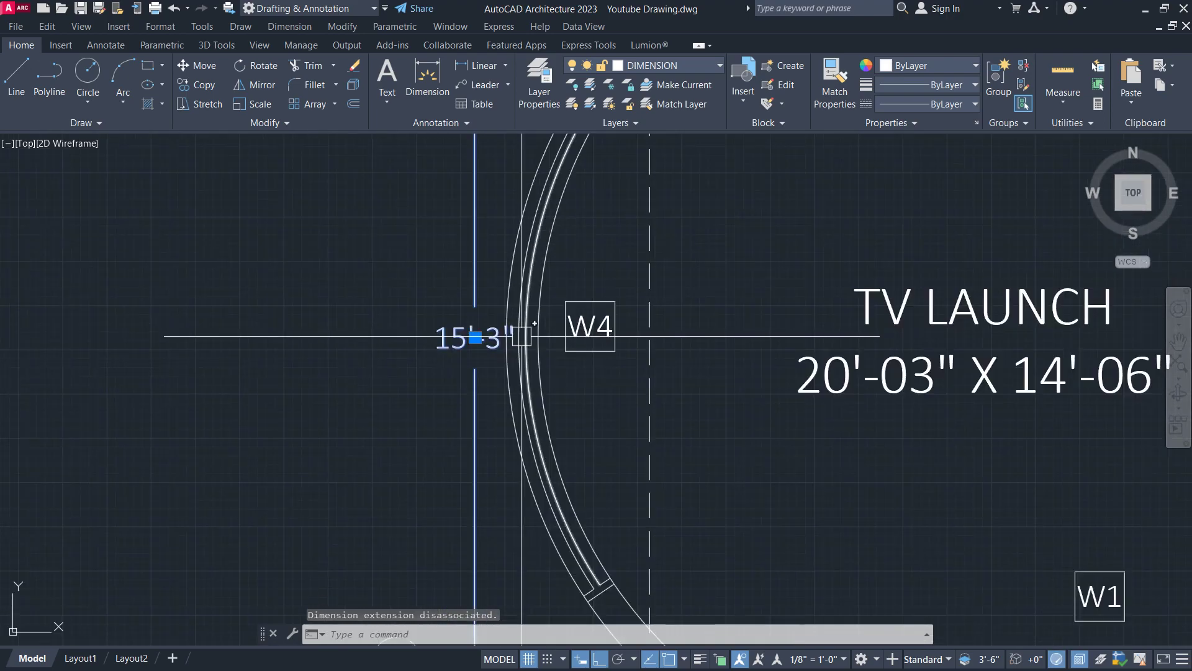
click(475, 337)
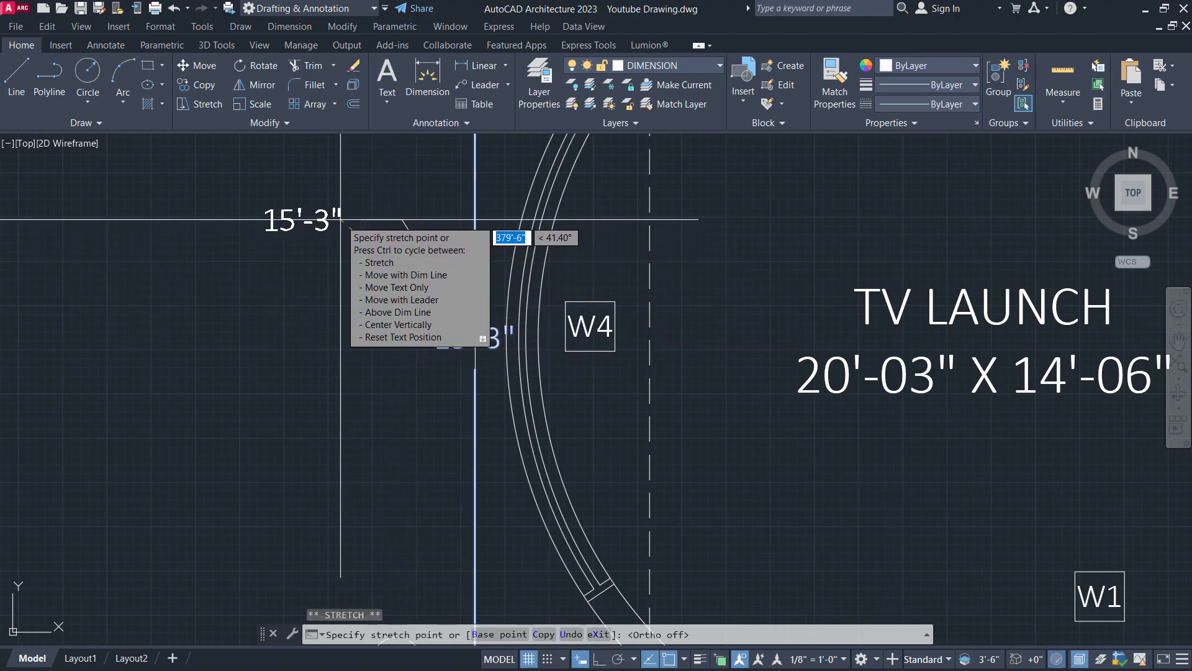
click(340, 220)
scroll(579, 365, down, 4)
key(Escape)
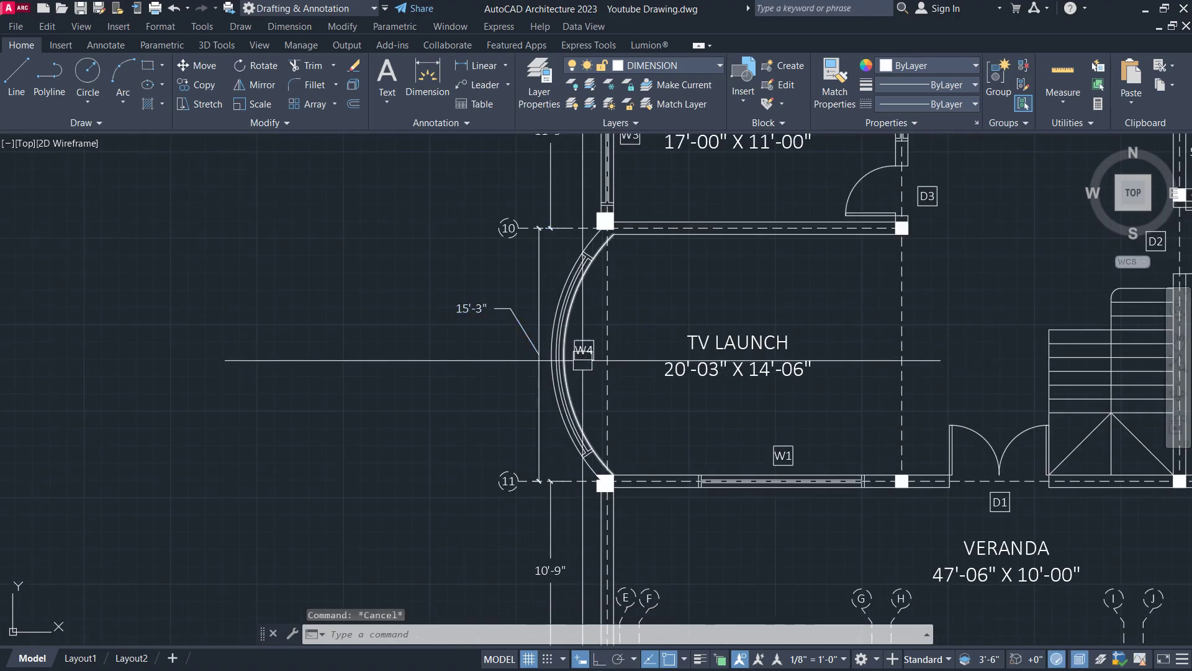
scroll(348, 397, down, 3)
scroll(412, 341, up, 7)
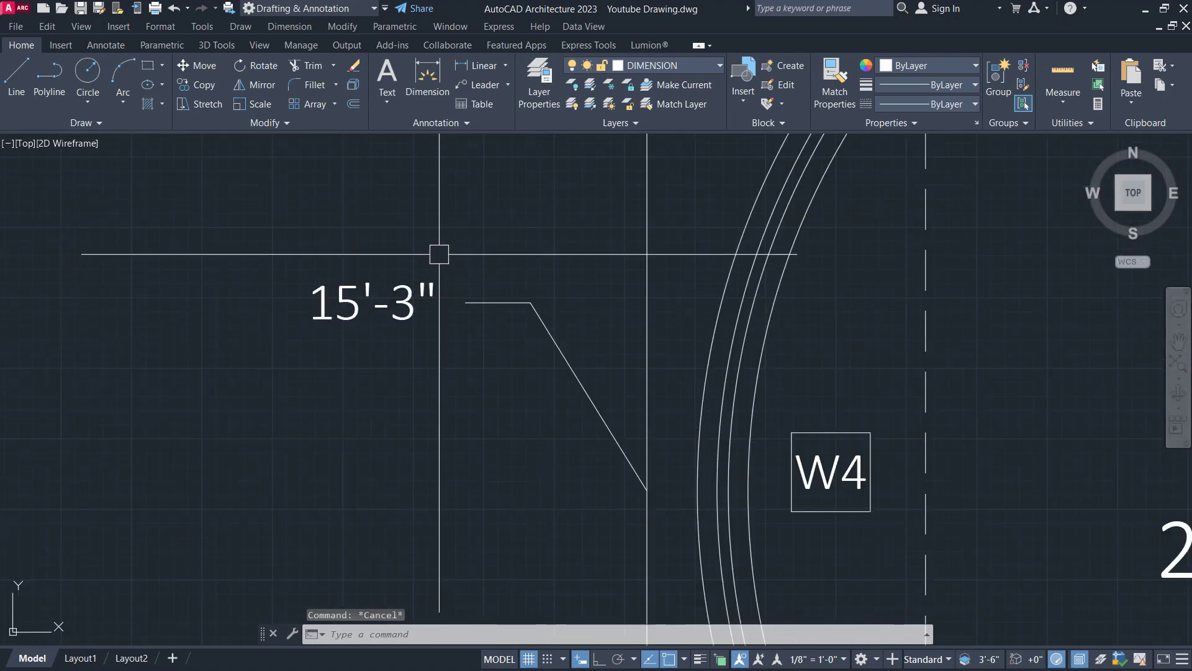
Step: Move the text of the 10–11 dimension slightly lower and closer to its dimension line, keeping it on the leader
click(337, 386)
click(433, 303)
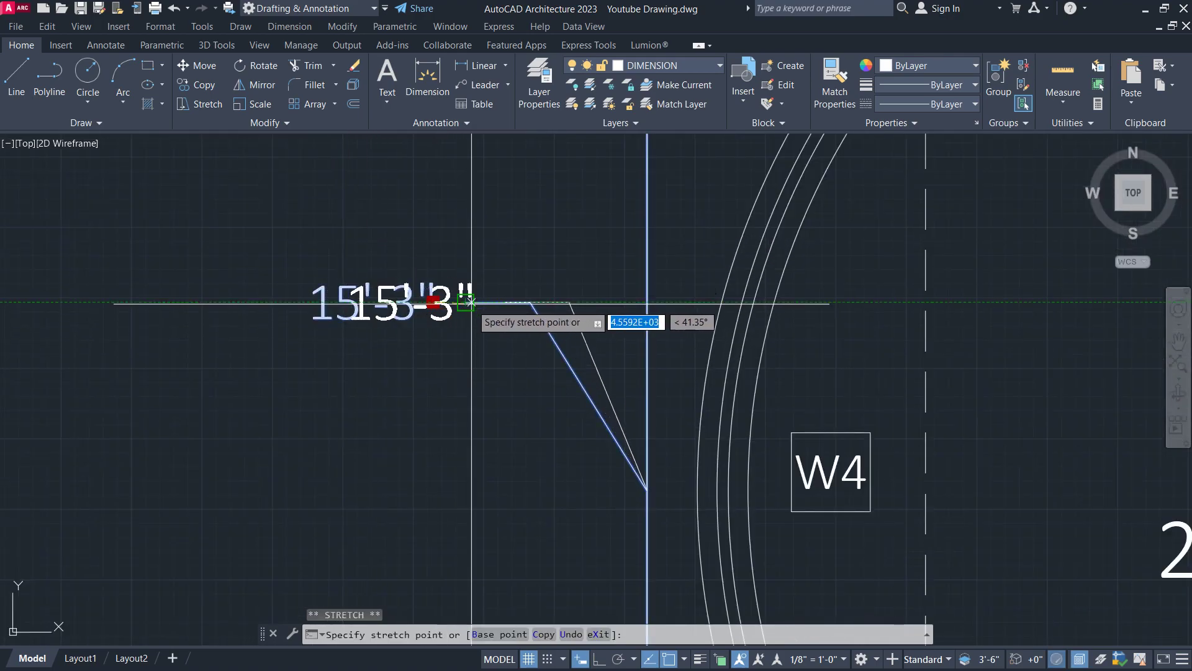
click(487, 354)
key(Escape)
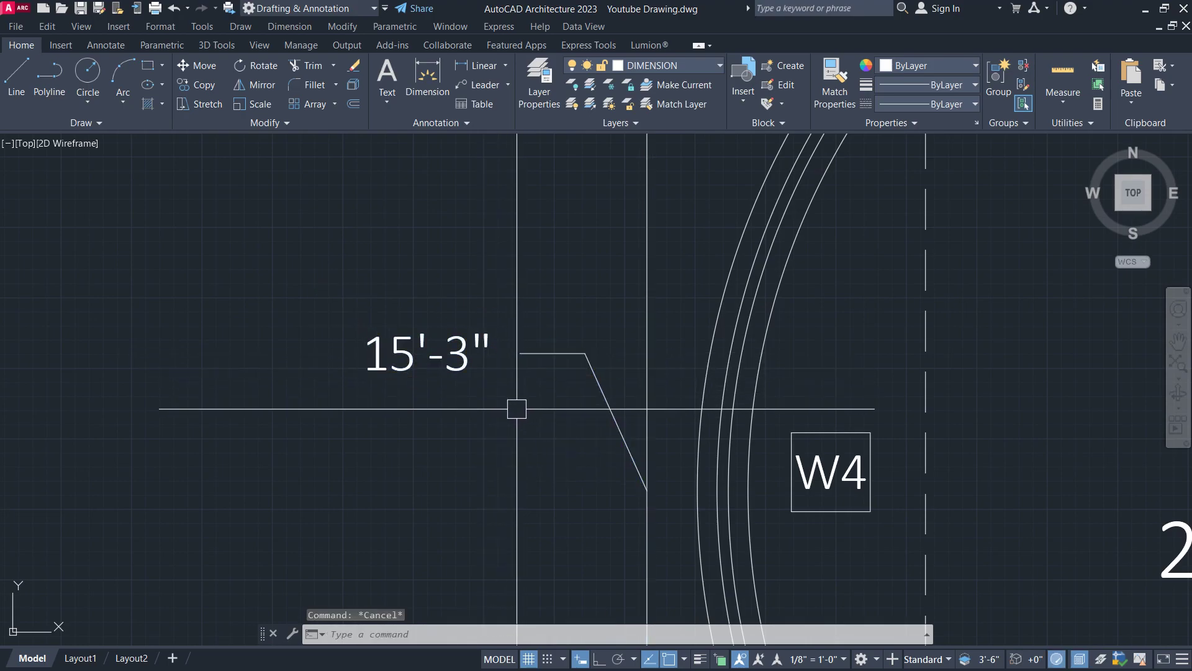
Step: Add a horizontal linear dimension between grid lines L and K, placed just inside the veranda's front wall below their bubbles
scroll(389, 329, down, 3)
scroll(413, 369, down, 3)
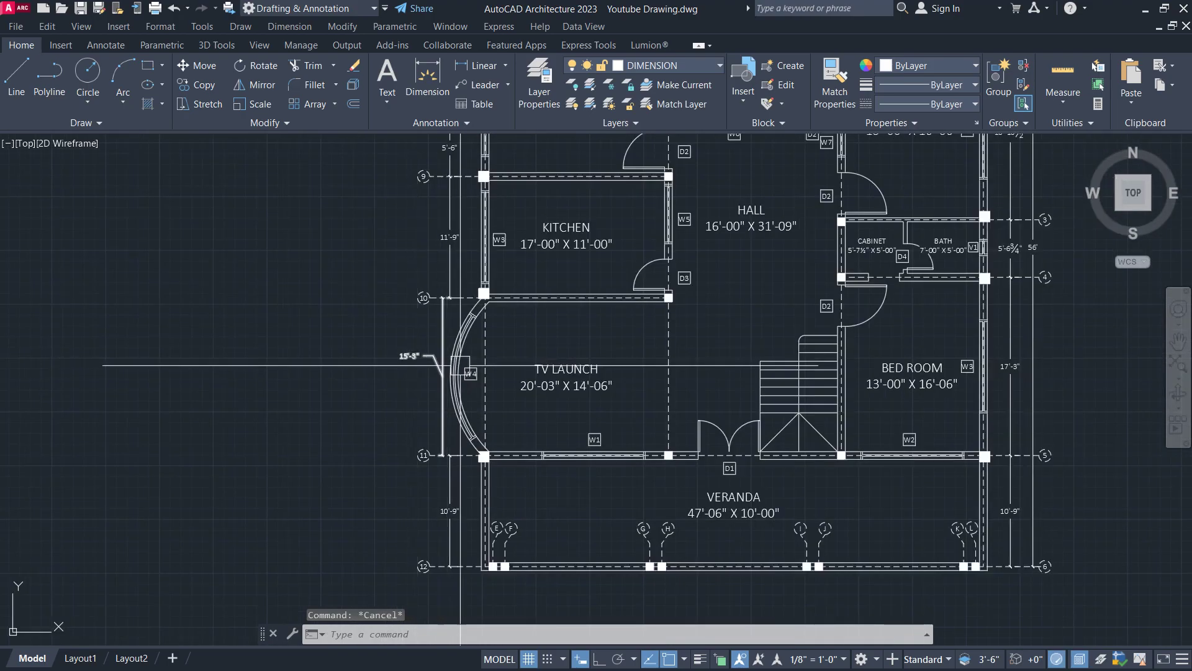
middle_drag(511, 343, 461, 397)
middle_drag(477, 251, 489, 342)
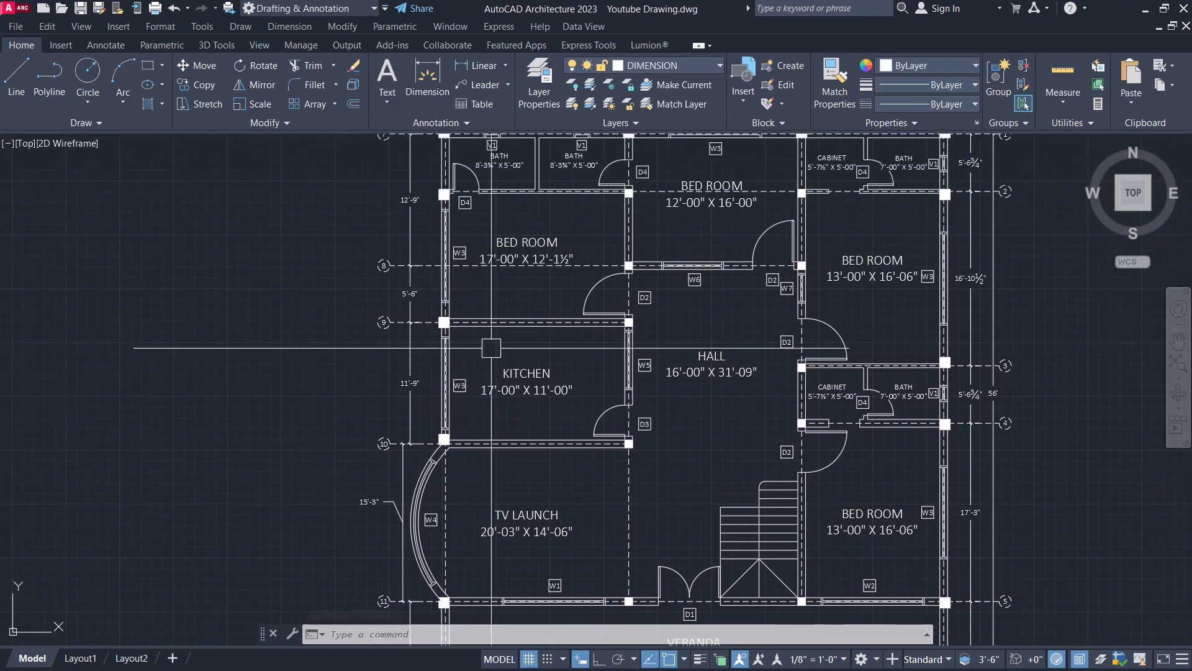
scroll(392, 254, down, 2)
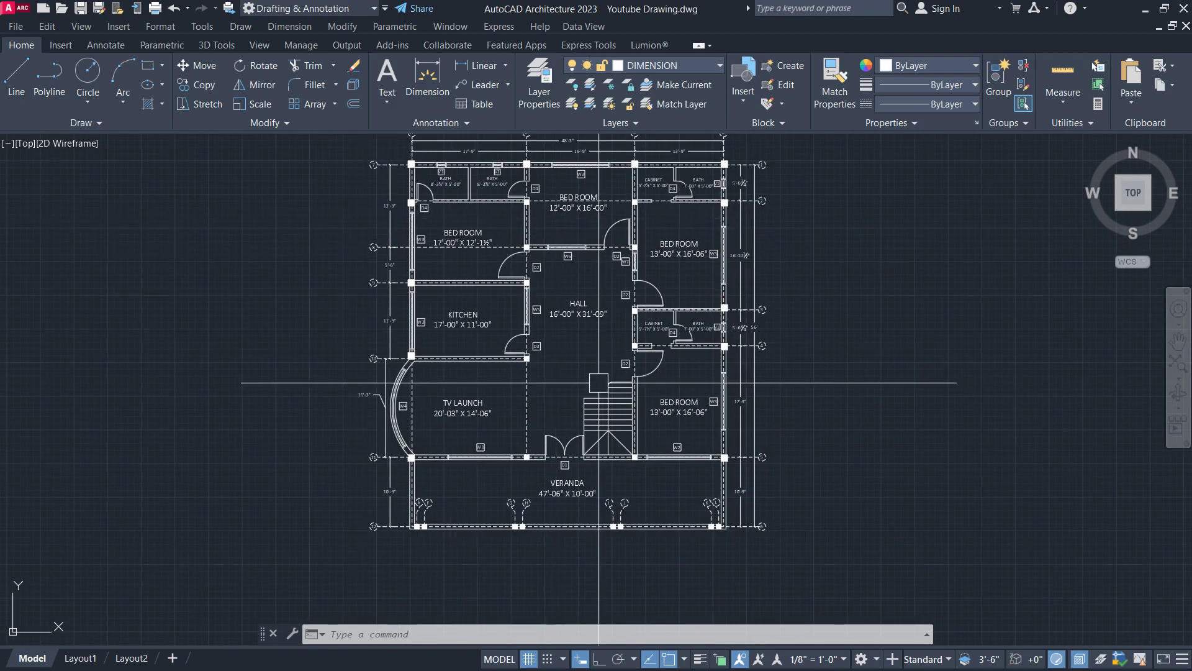
scroll(632, 546, up, 2)
scroll(632, 545, up, 3)
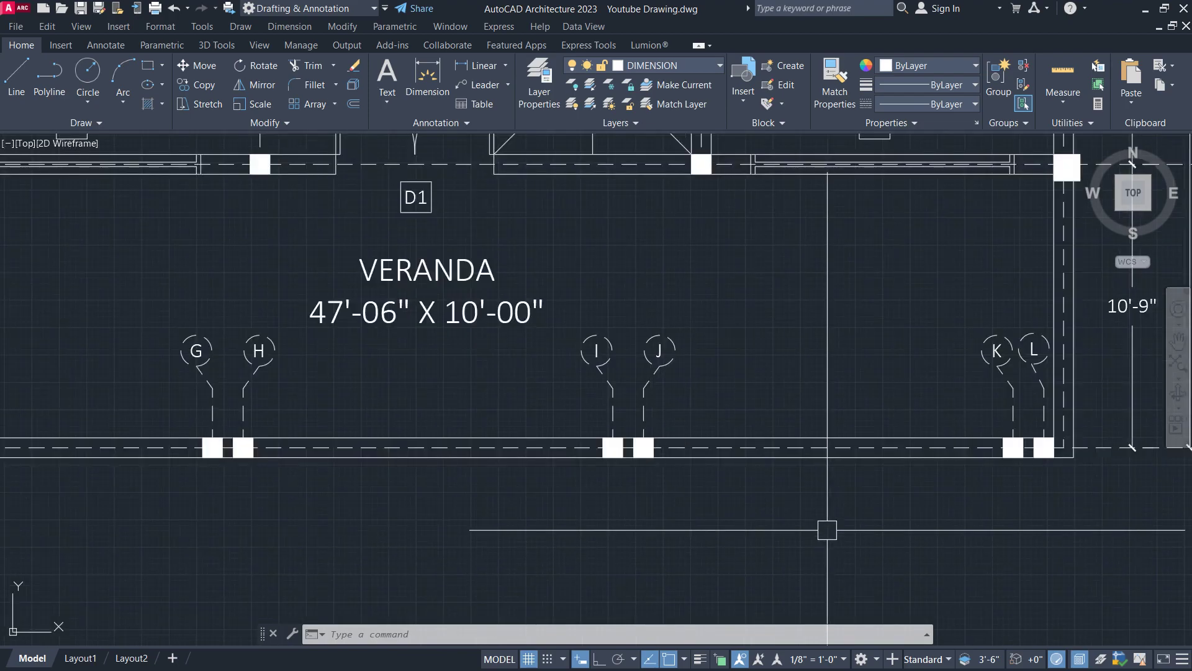
middle_drag(828, 530, 684, 511)
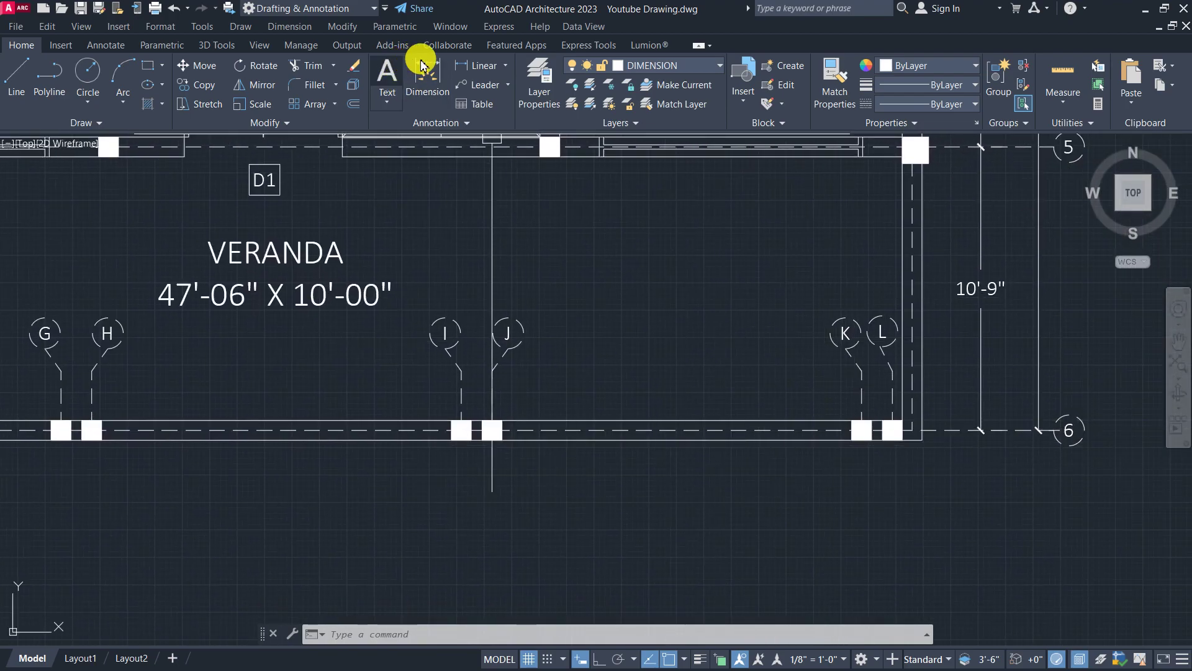
click(470, 67)
scroll(886, 376, up, 5)
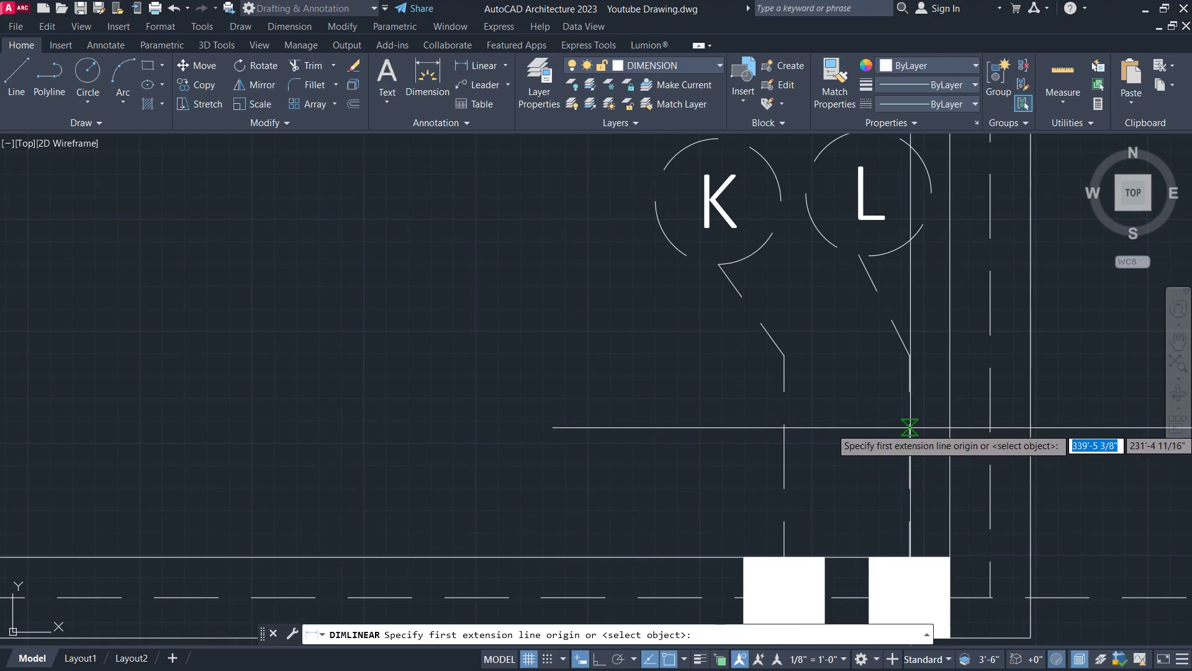
click(907, 427)
click(783, 428)
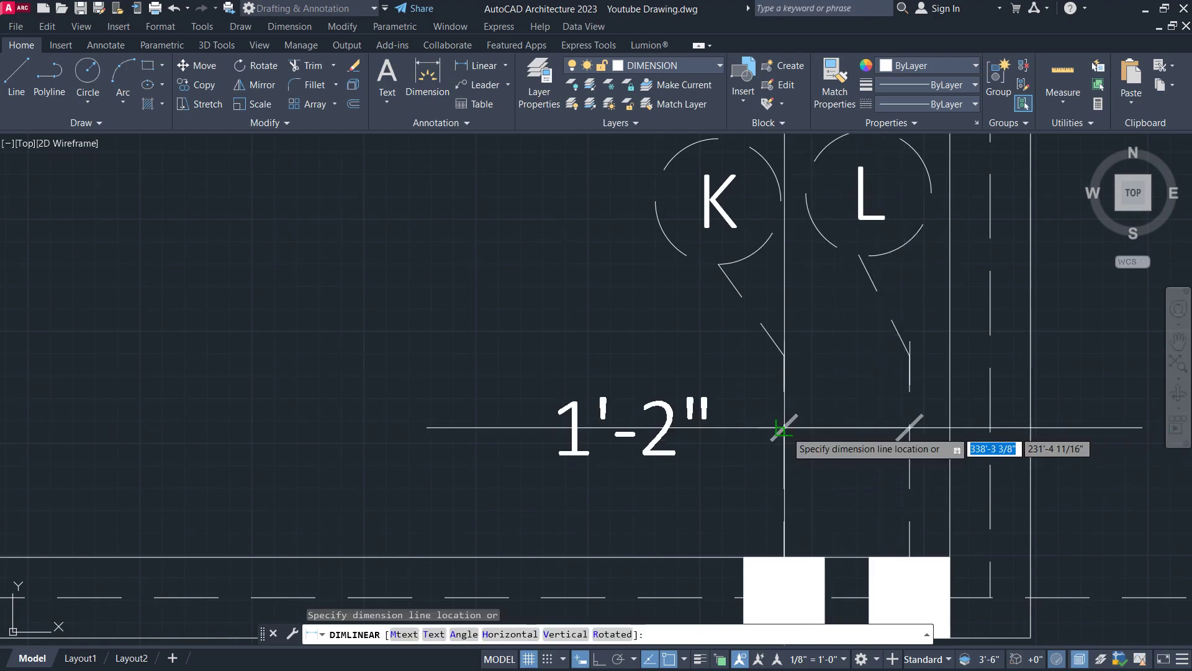
click(780, 427)
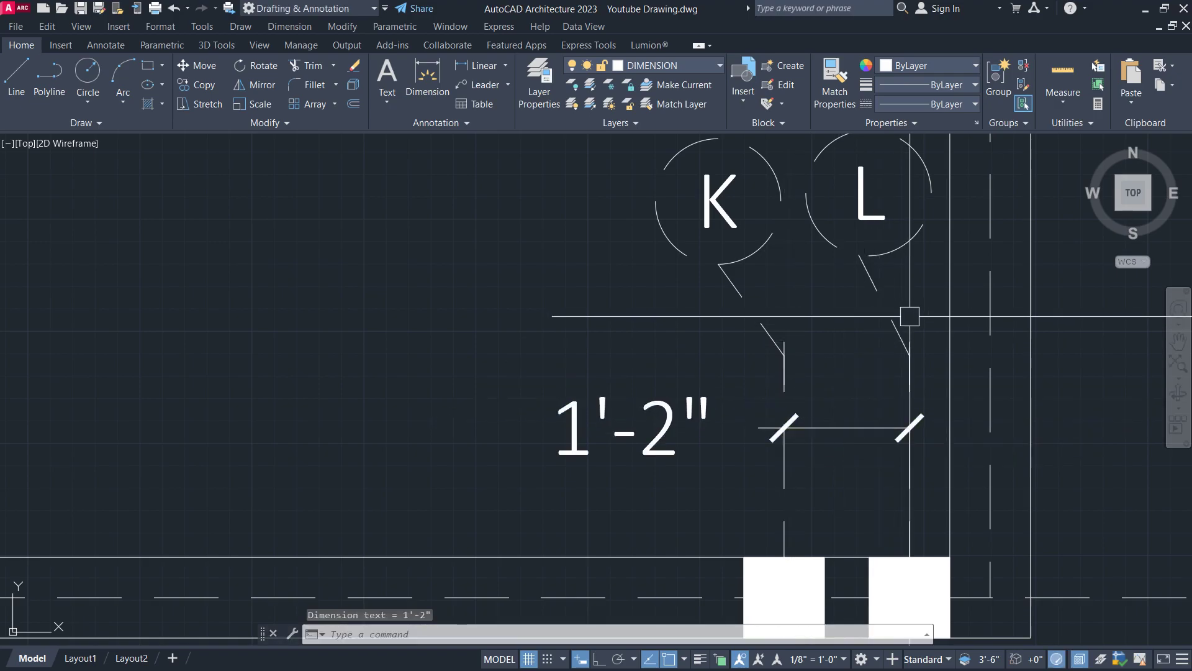
Step: Continue the K–L dimension in a chain to grid lines J and I with the Continue dimension command
scroll(870, 347, down, 2)
click(281, 27)
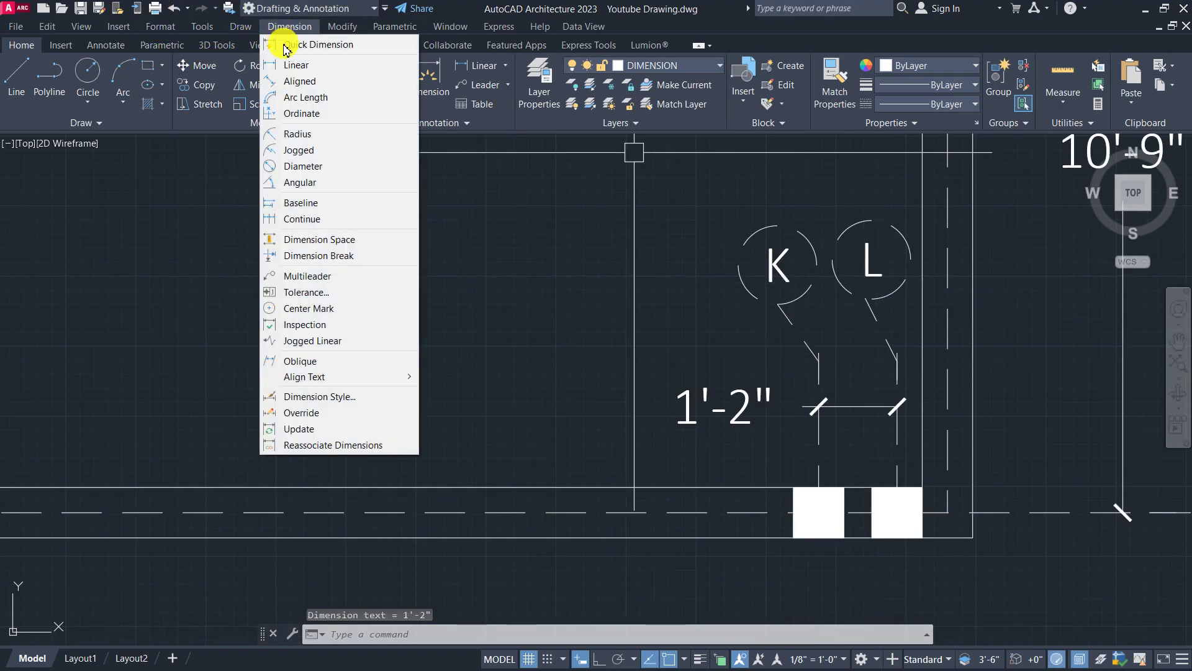
click(317, 221)
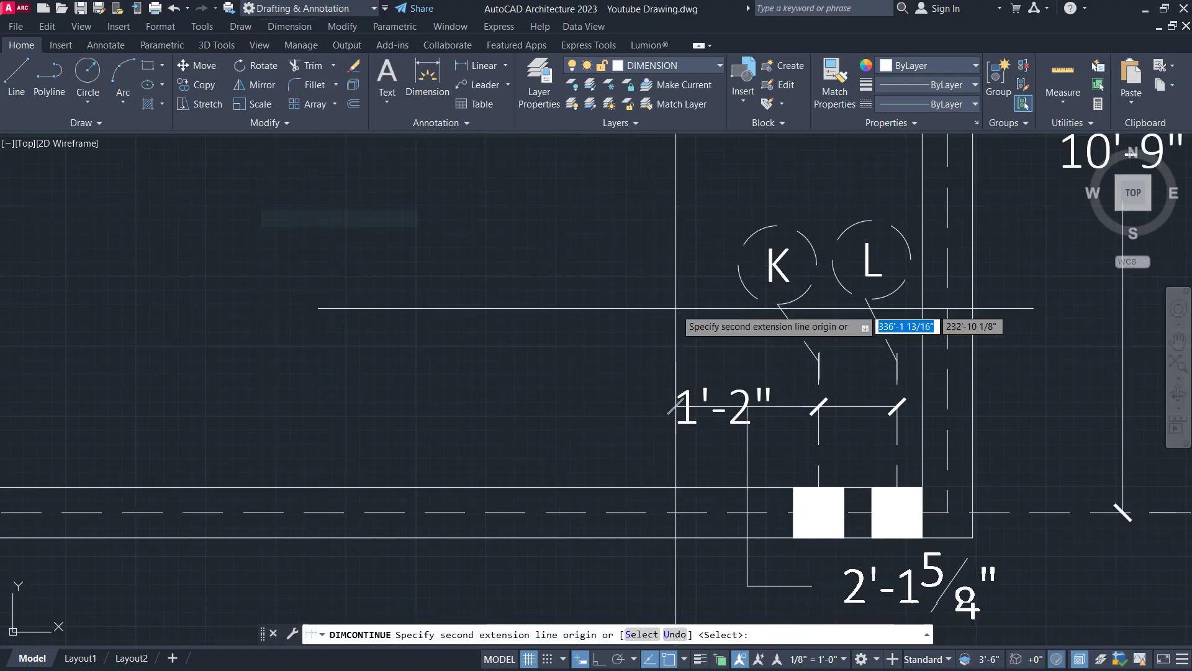
scroll(724, 311, down, 4)
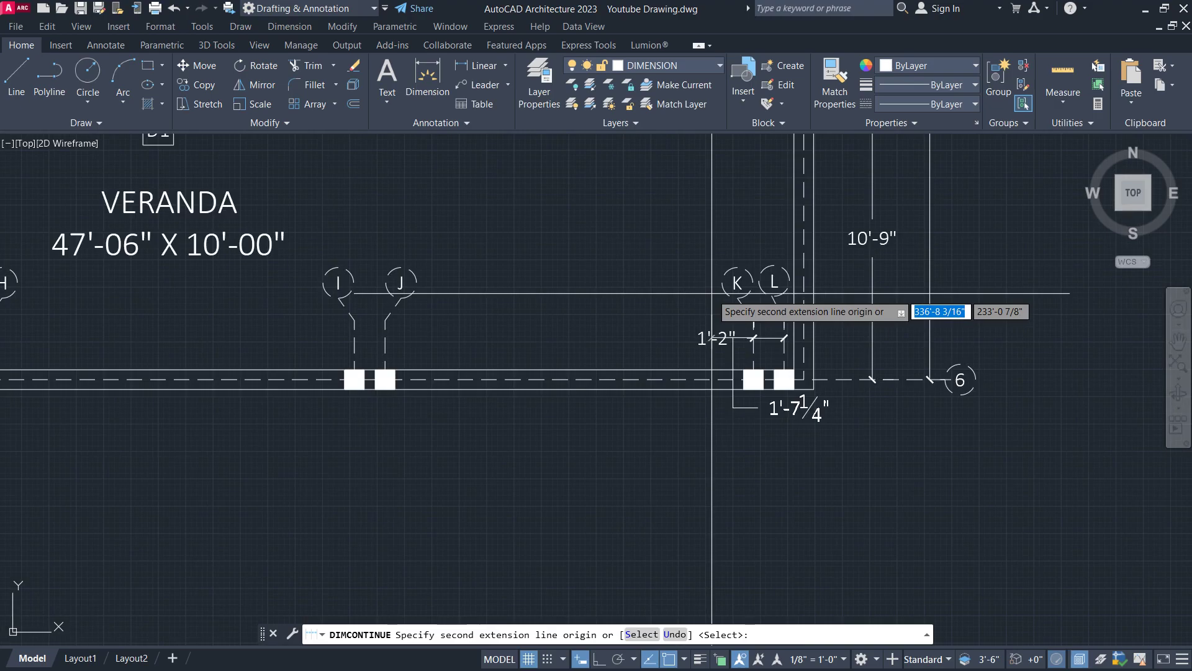
click(387, 336)
click(355, 336)
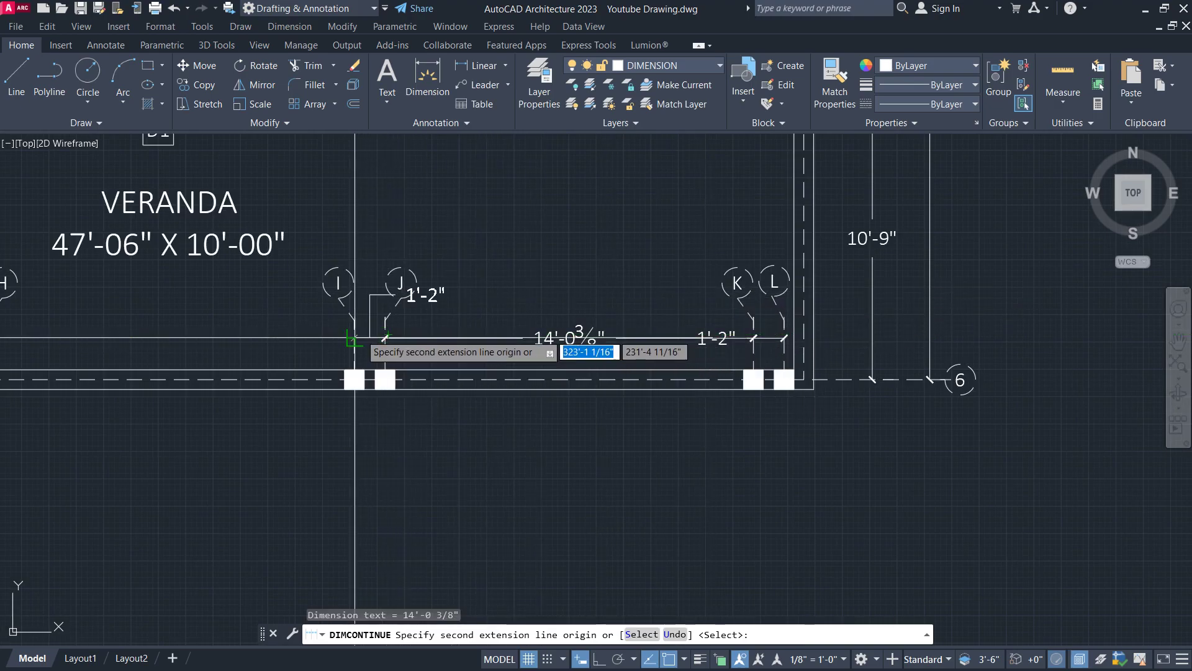
Step: Extend the continued dimension chain along the veranda wall to grid lines H, G, F and E, and end the command
scroll(546, 323, down, 2)
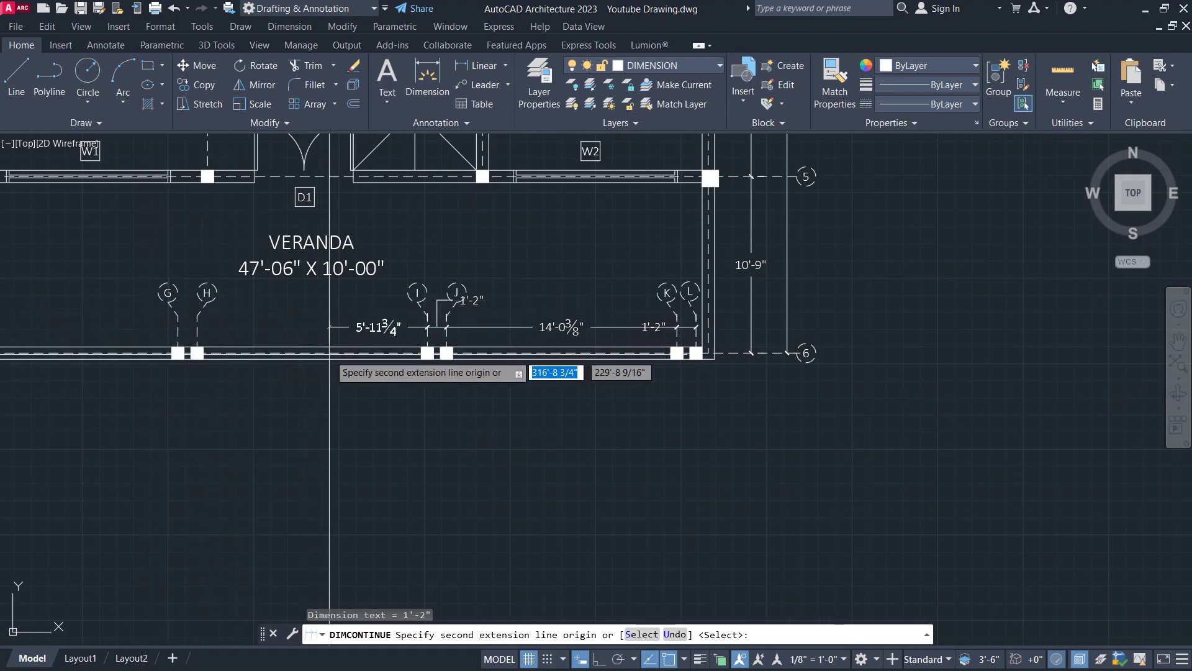
scroll(273, 357, down, 3)
scroll(263, 359, up, 5)
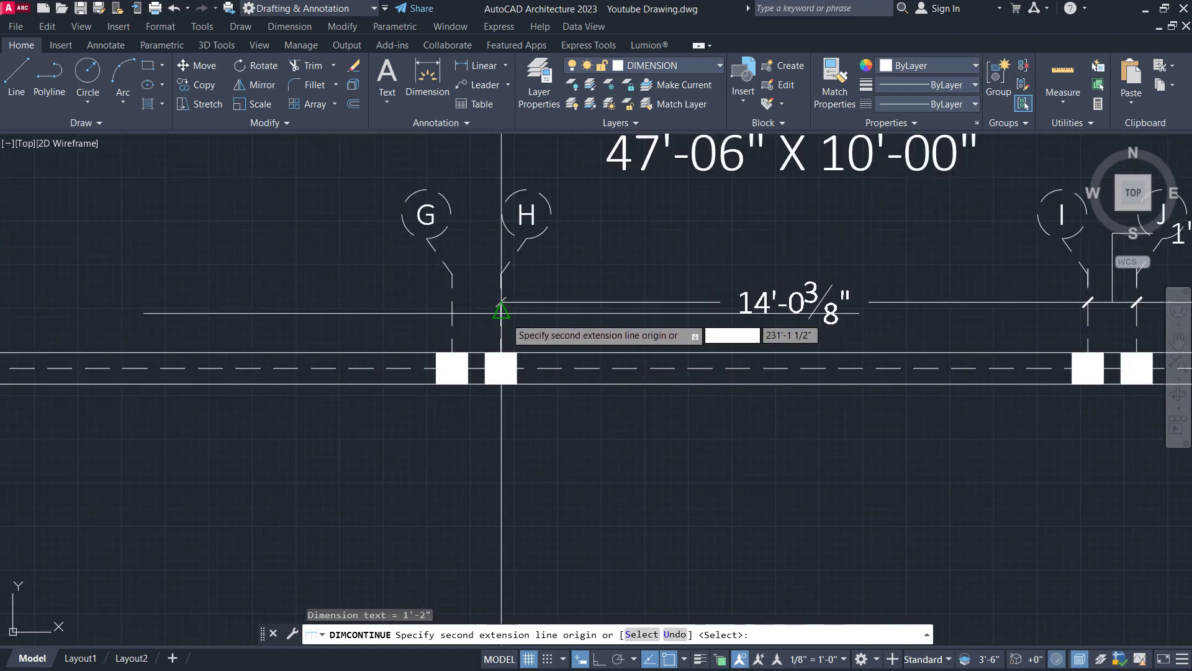
click(452, 303)
scroll(566, 311, down, 3)
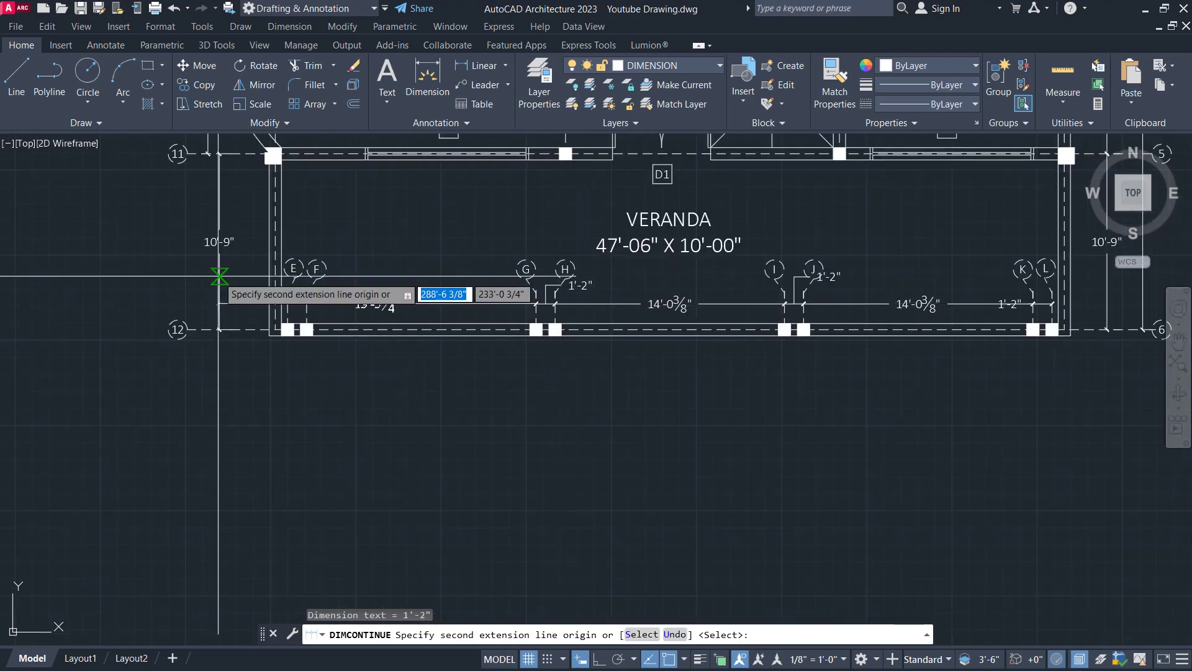
scroll(236, 279, up, 4)
scroll(302, 308, up, 2)
click(435, 327)
key(Return)
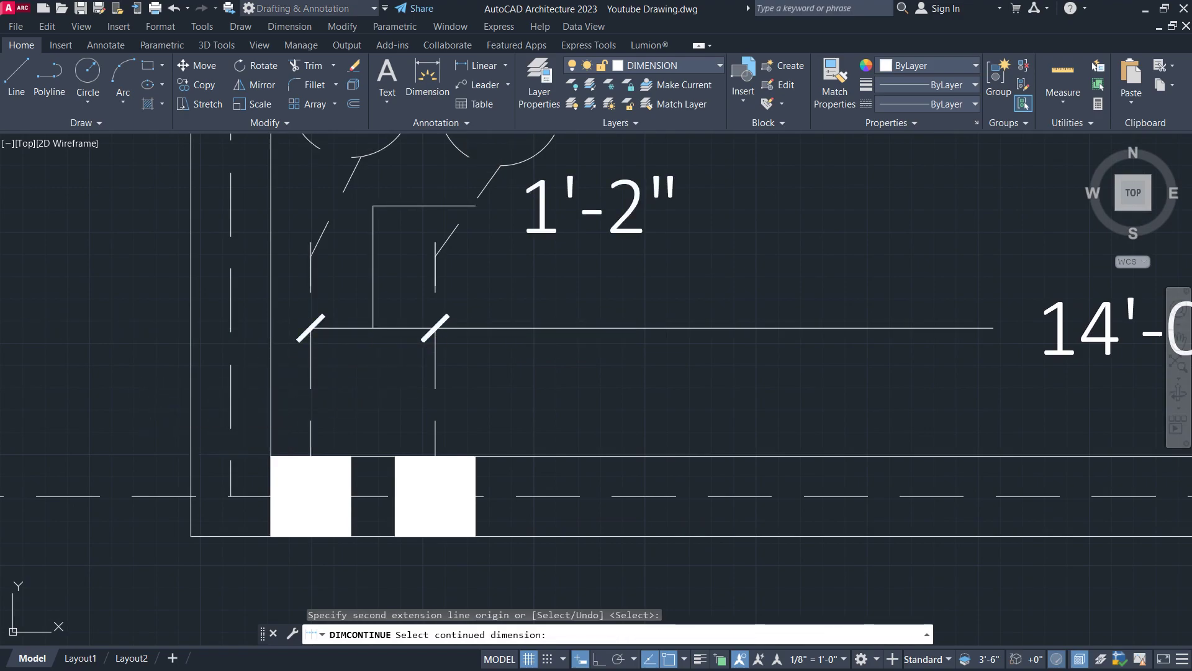
key(Escape)
Step: With Ortho on, move the text of the E–F dimension horizontally away from bubble F on a slanted leader
scroll(95, 215, down, 2)
scroll(434, 388, down, 3)
scroll(364, 411, up, 4)
scroll(364, 411, up, 2)
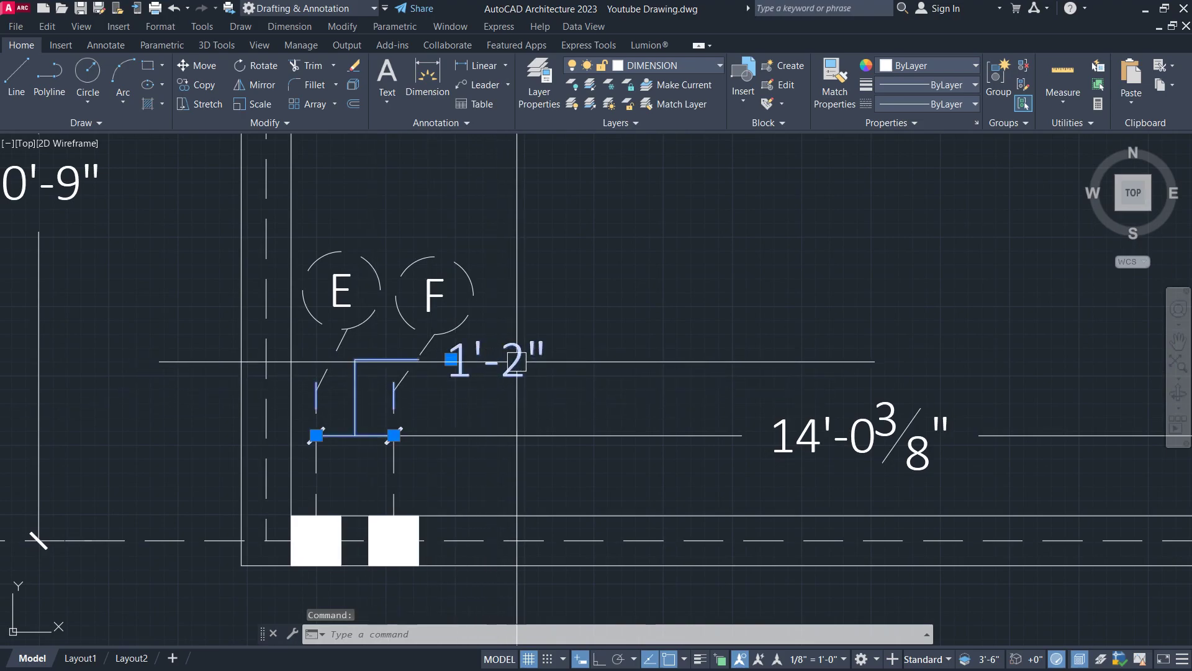
click(450, 358)
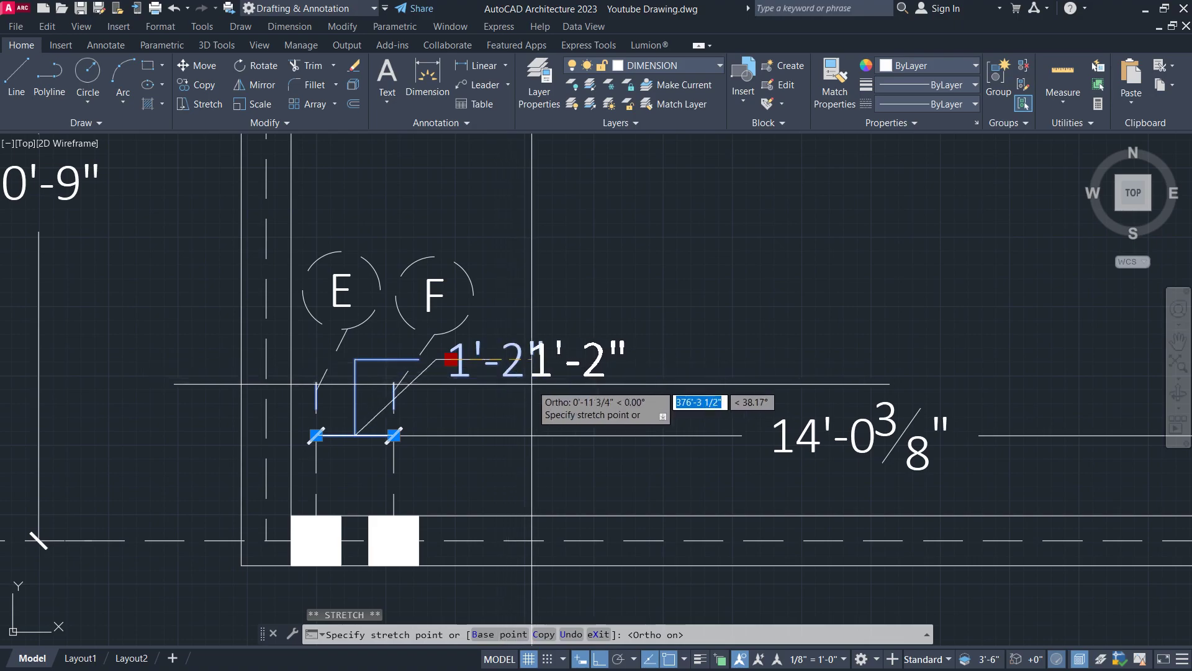
key(F8)
click(546, 380)
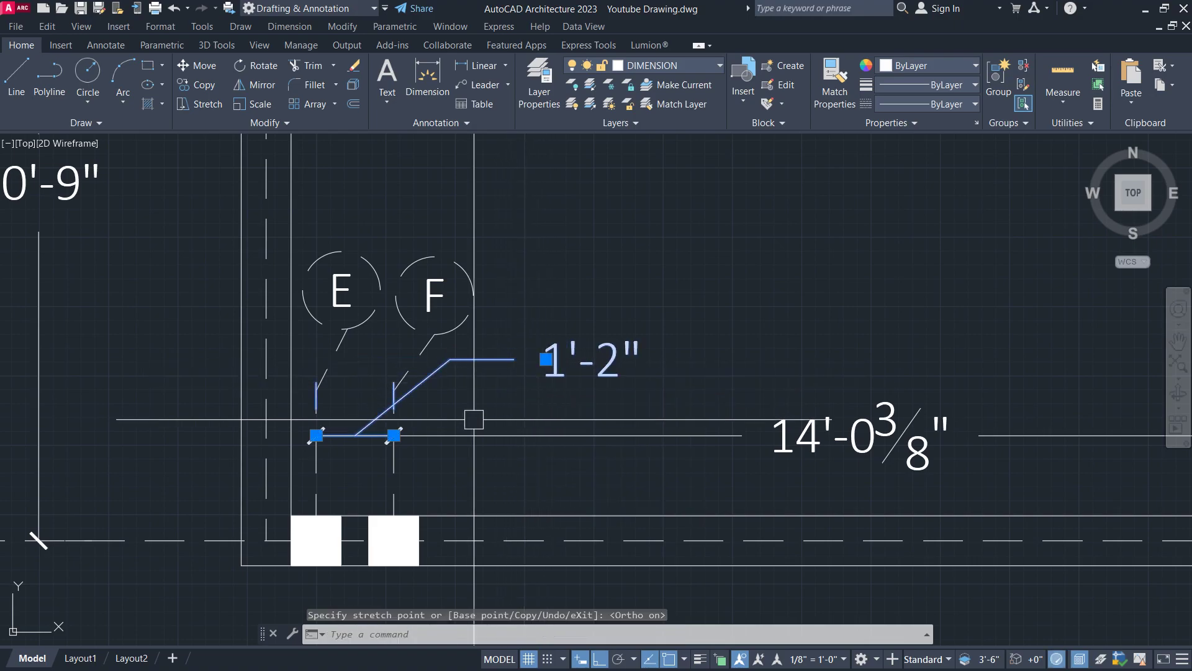
key(Escape)
Step: With Ortho off, move the text of the G–H dimension sideways, clear of bubble H, on a slanted leader
scroll(212, 400, down, 6)
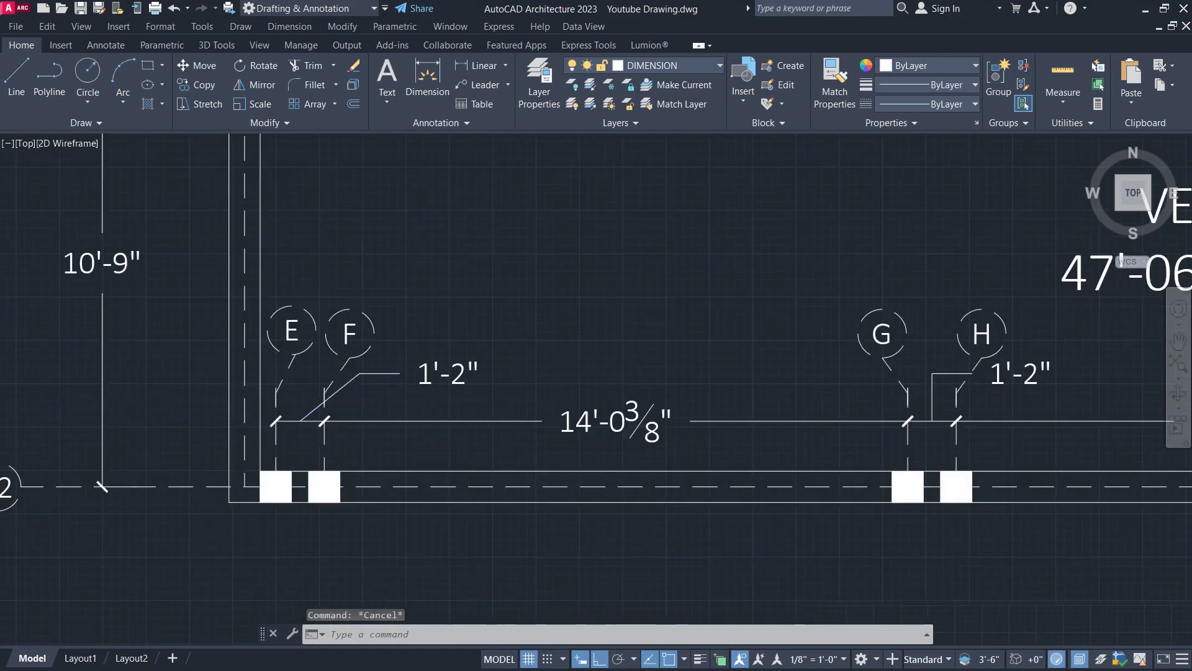
scroll(546, 381, up, 6)
click(528, 388)
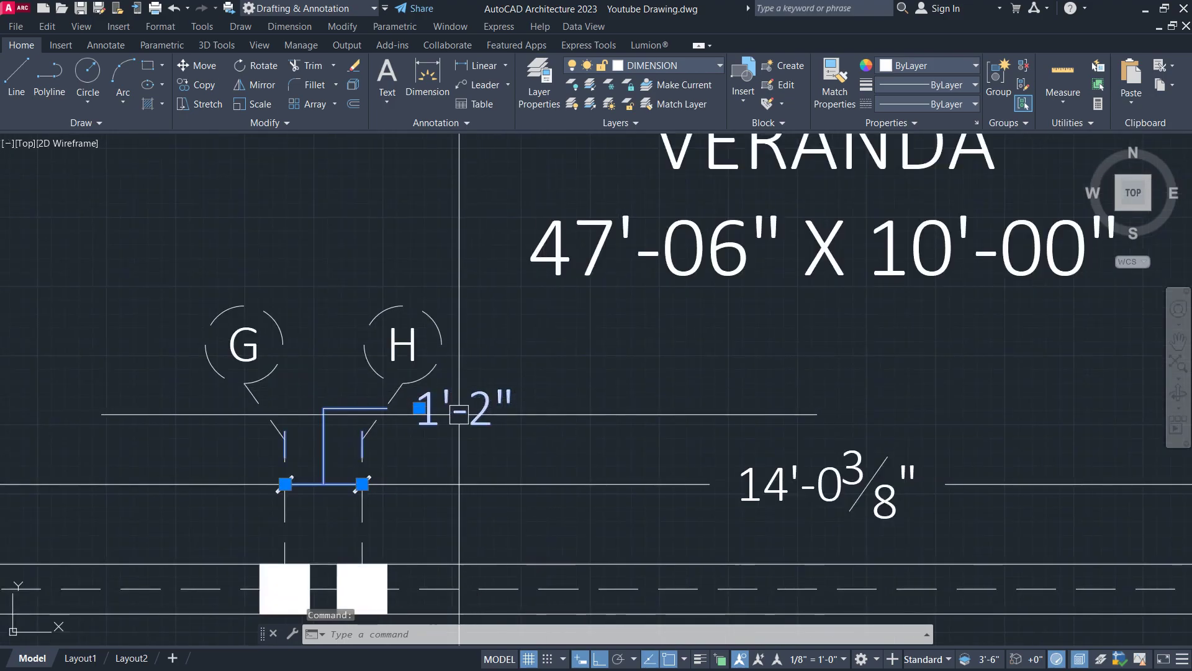
click(430, 409)
scroll(652, 385, down, 2)
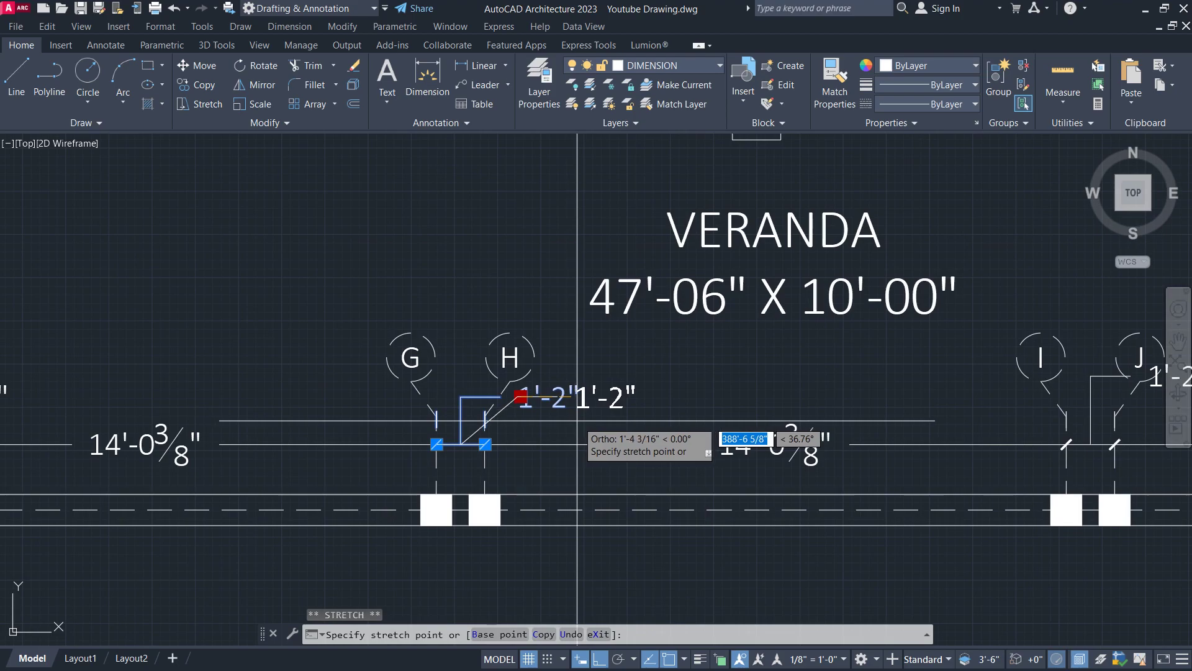
key(F8)
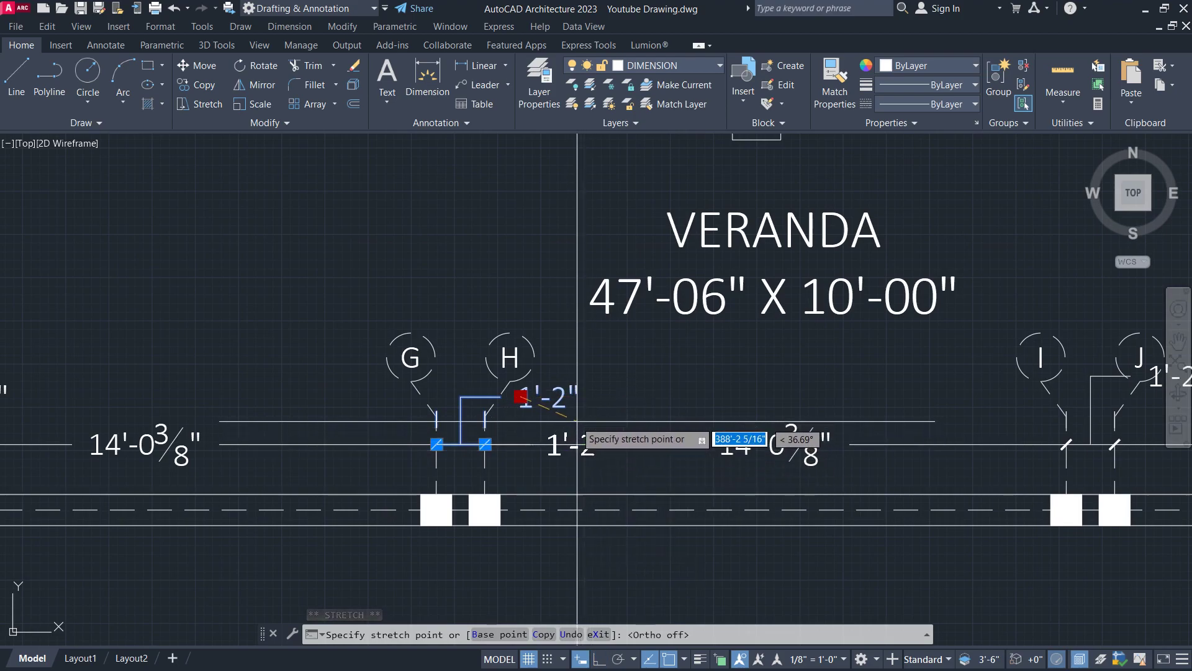
right_click(568, 398)
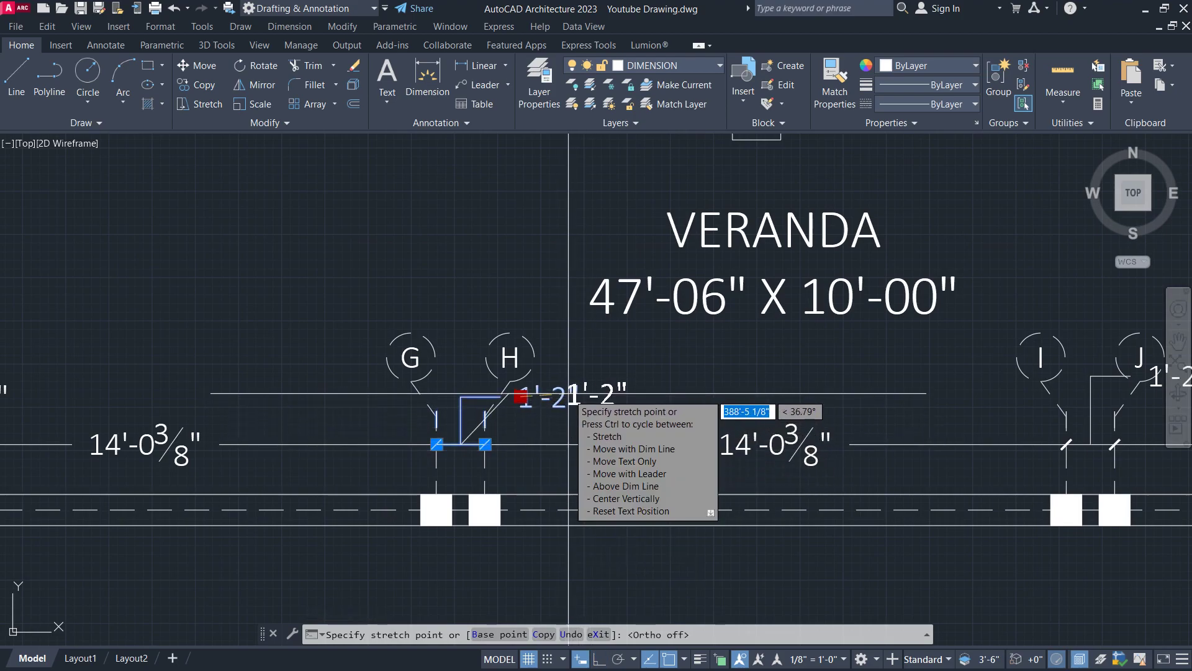
key(Escape)
click(568, 395)
scroll(356, 385, down, 6)
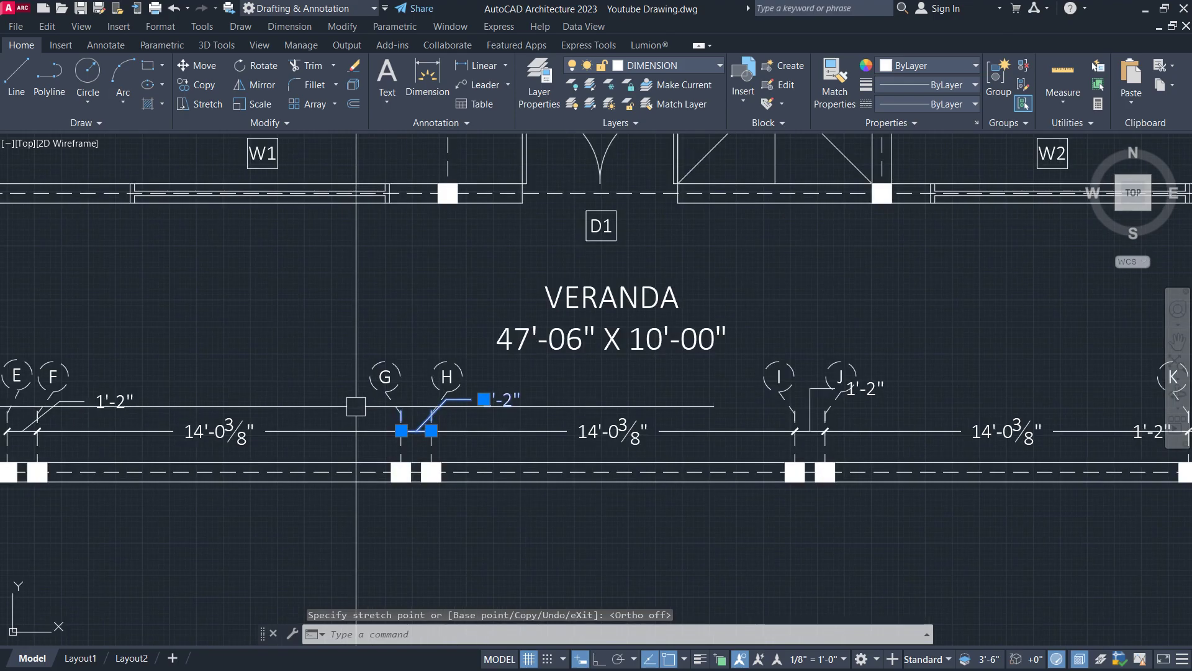
key(Escape)
Step: Move the text of the I–J dimension sideways and slightly down, clear of bubble J, on a slanted leader
scroll(621, 397, up, 3)
scroll(670, 405, up, 2)
click(645, 357)
click(645, 355)
right_click(721, 389)
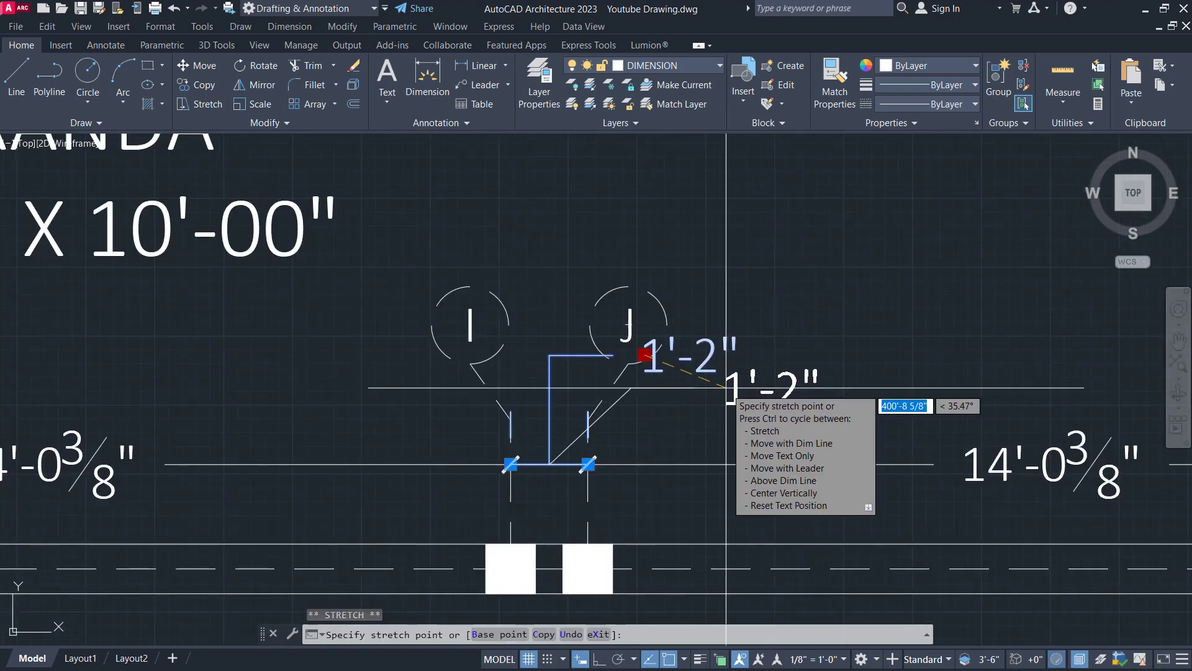
key(Escape)
click(721, 389)
key(Escape)
Step: Delete the linear dimension between grid lines K and L
scroll(324, 391, down, 5)
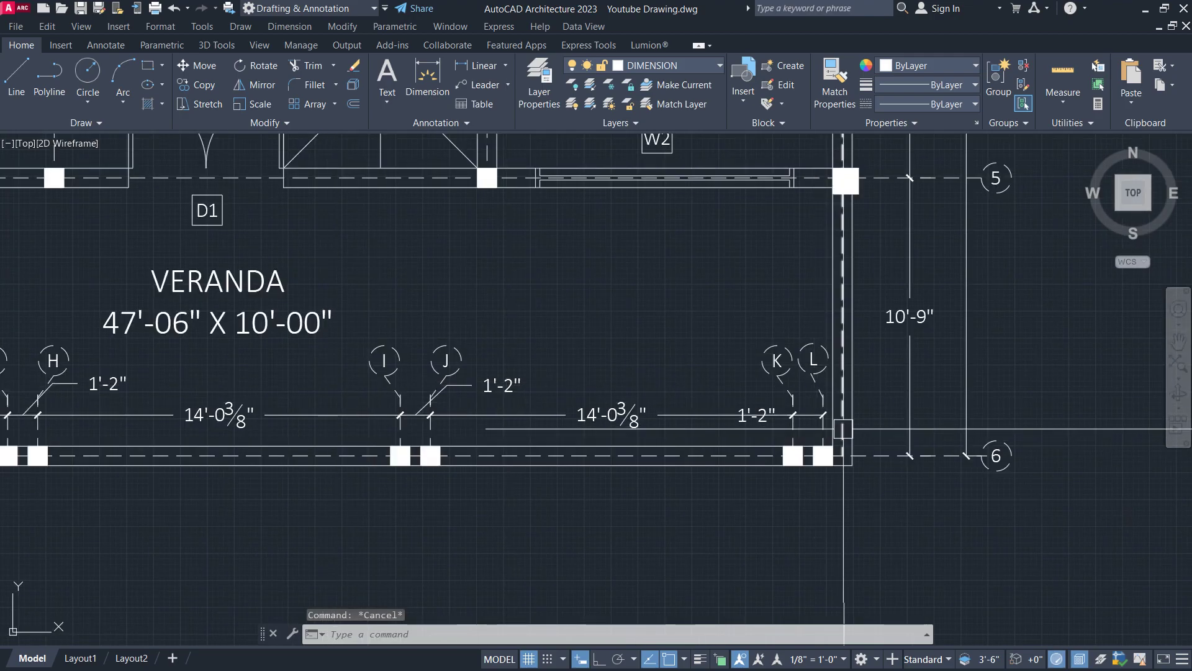
scroll(798, 418, up, 5)
click(802, 406)
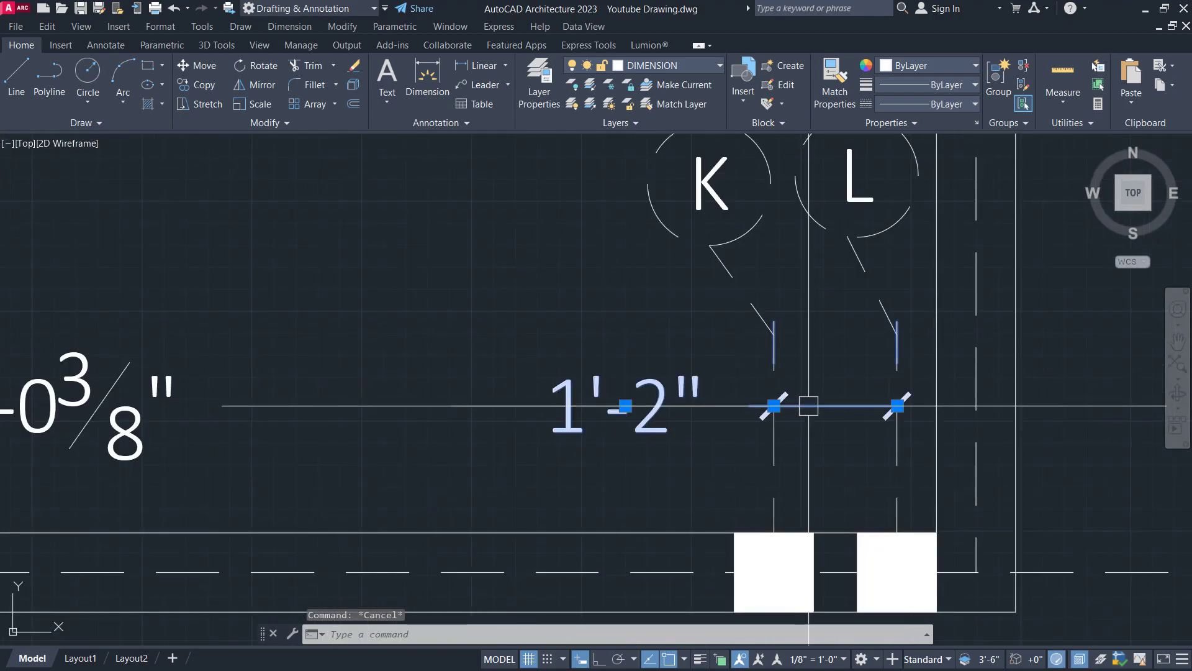
click(626, 406)
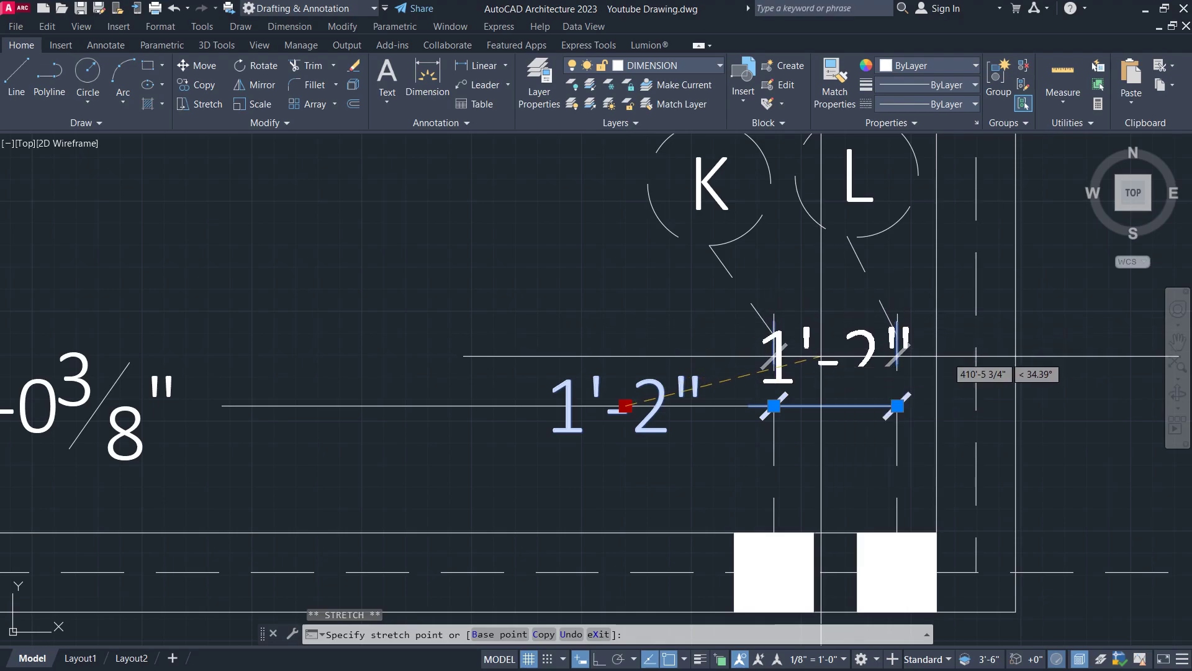
key(Escape)
key(Delete)
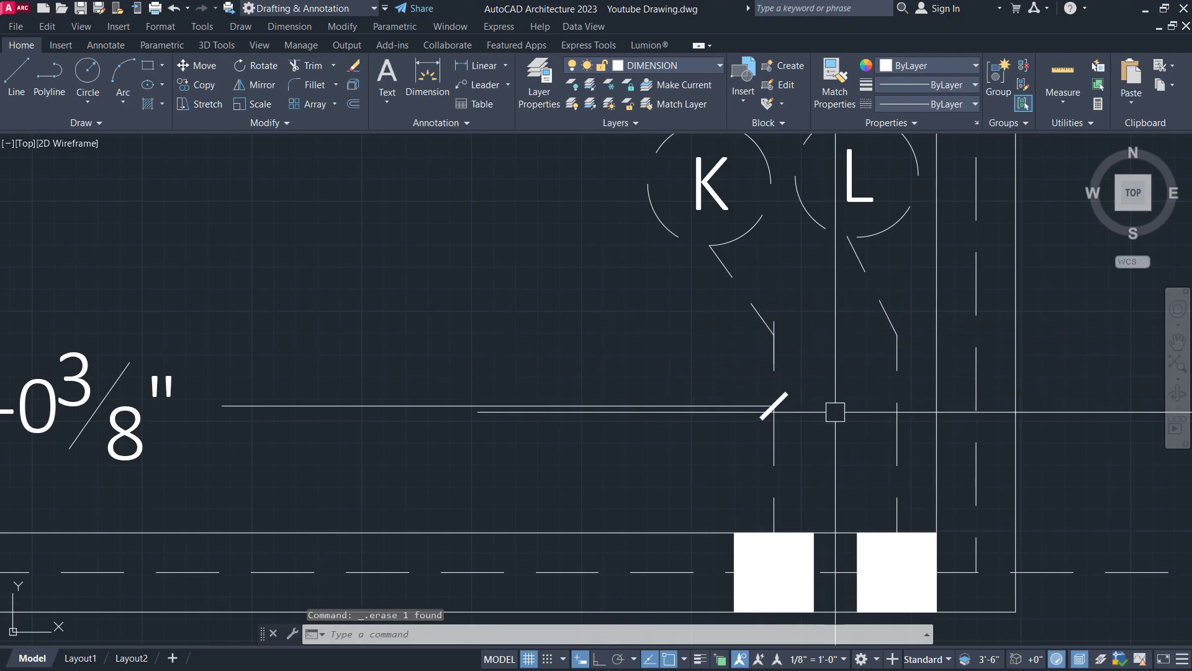
Step: Copy the I–J dimension with its slanted leader onto grids K–L, using the top-edge midpoints of columns J and L
scroll(407, 340, down, 3)
scroll(366, 359, up, 3)
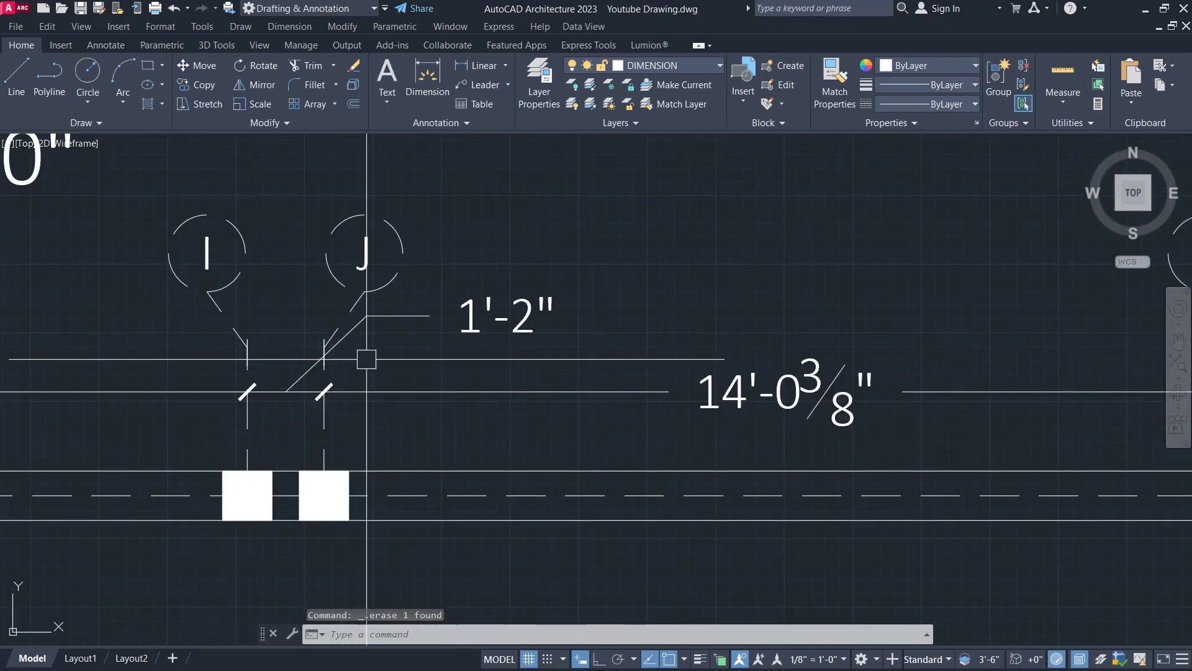
click(425, 316)
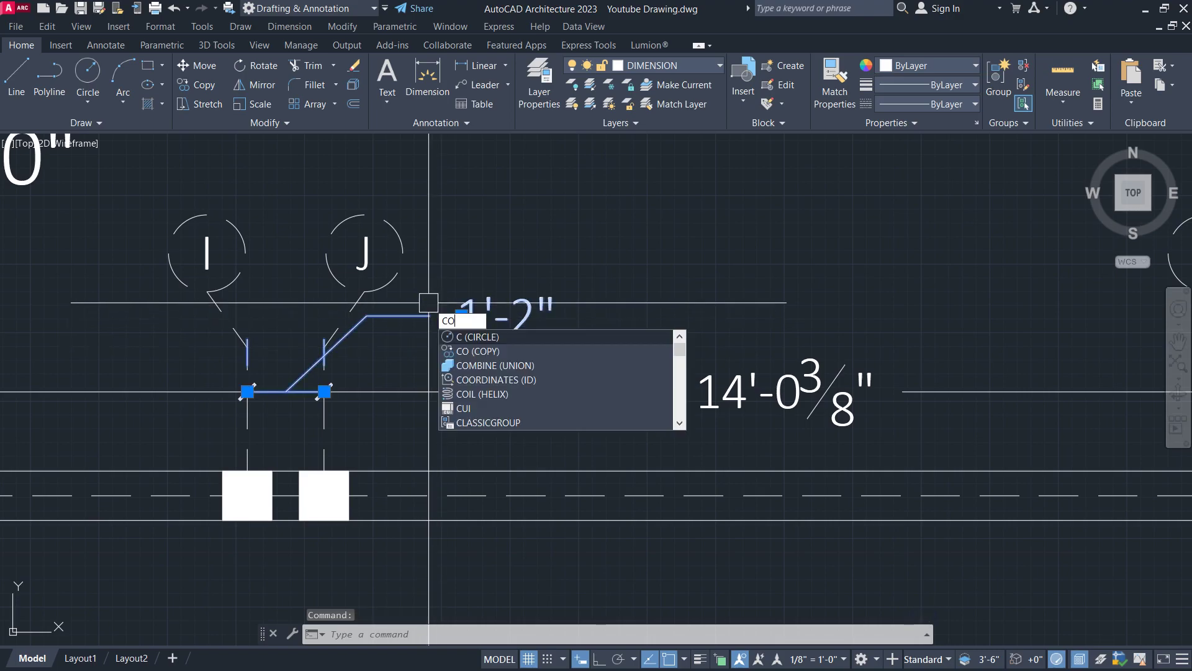
key(Return)
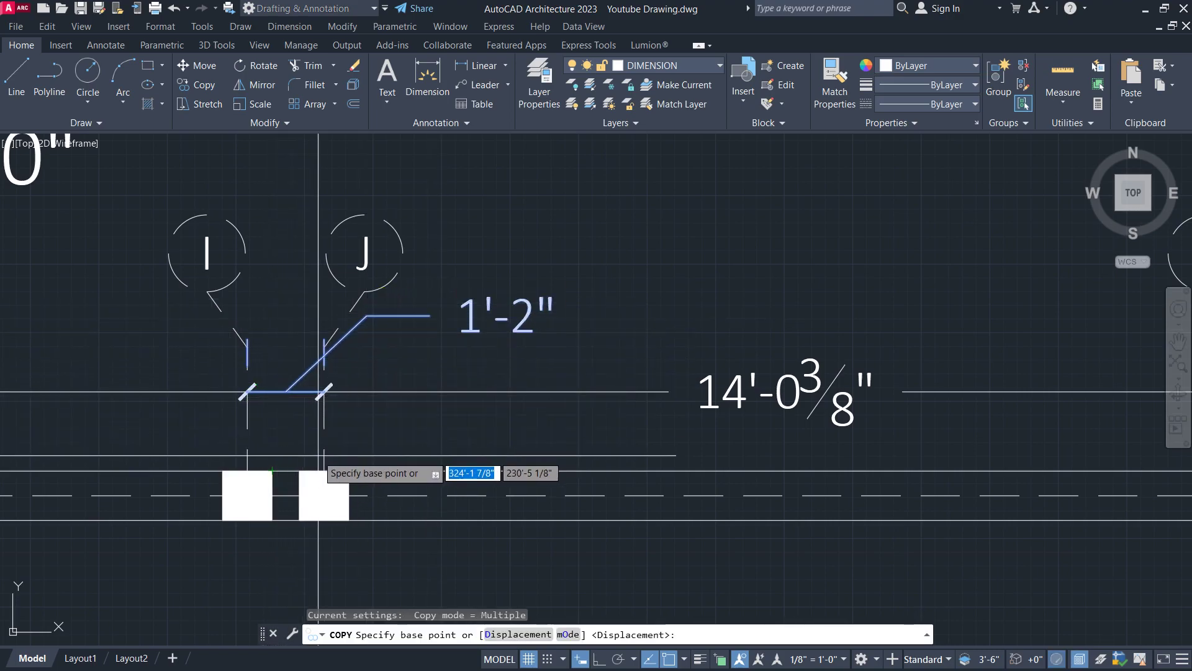
click(322, 471)
scroll(244, 399, down, 4)
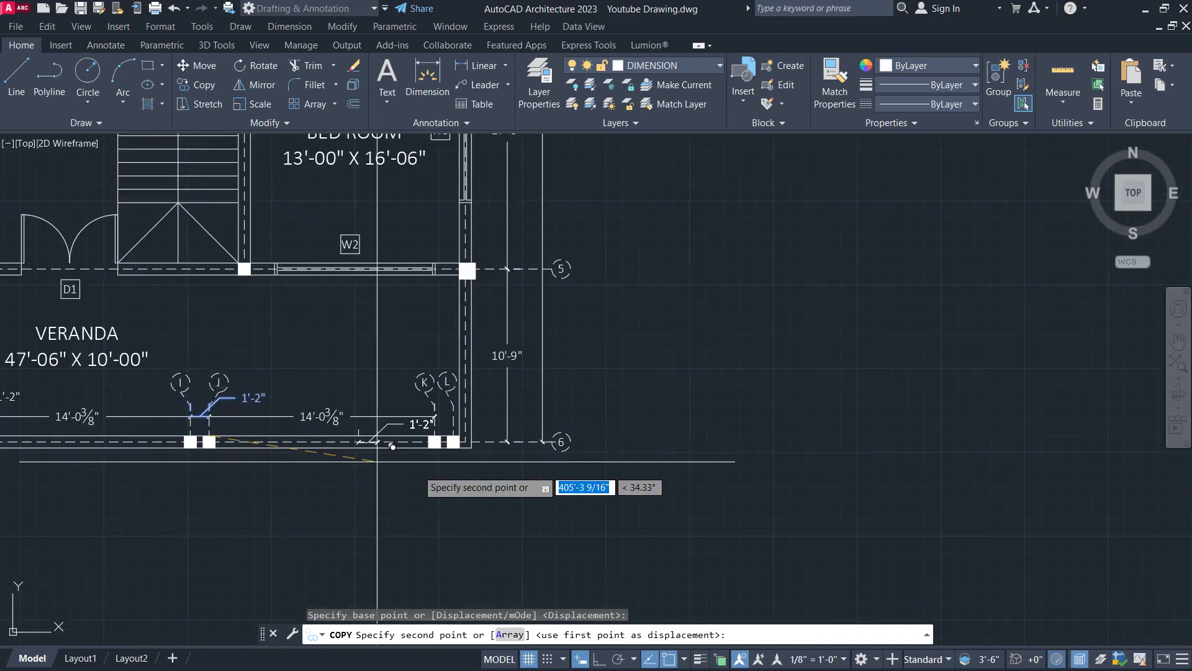
scroll(453, 445, up, 8)
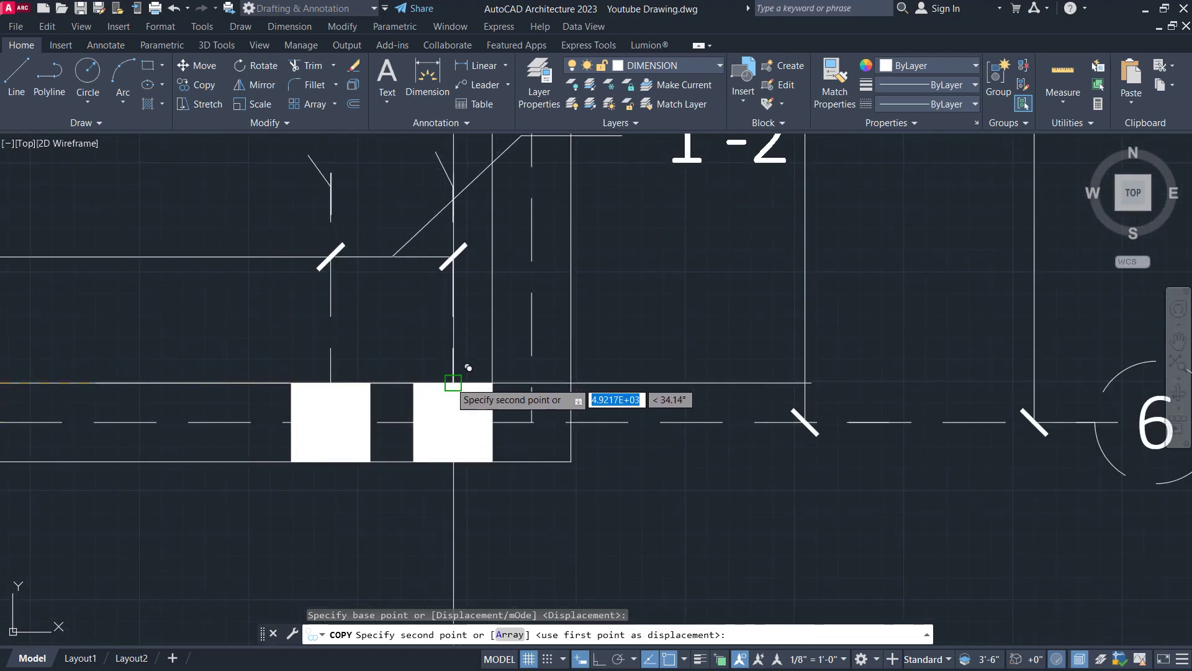
key(Escape)
scroll(602, 519, down, 3)
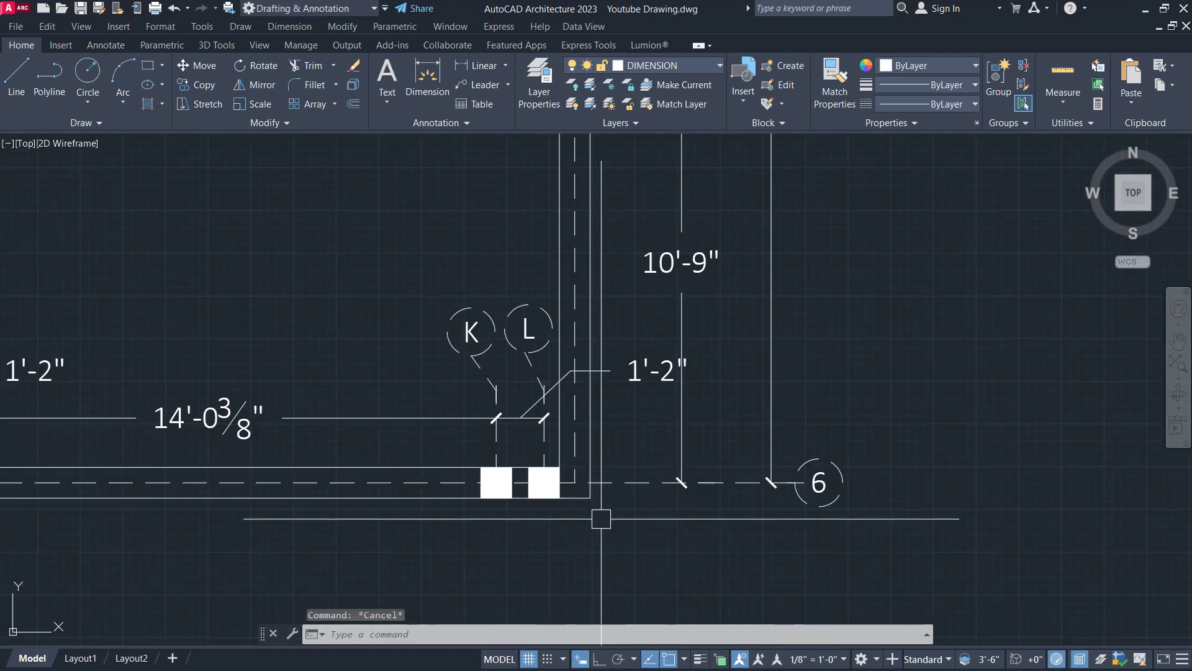
Step: Move the text of the K–L dimension to the opposite side, clear of bubble K, on a slanted leader
click(670, 379)
click(630, 368)
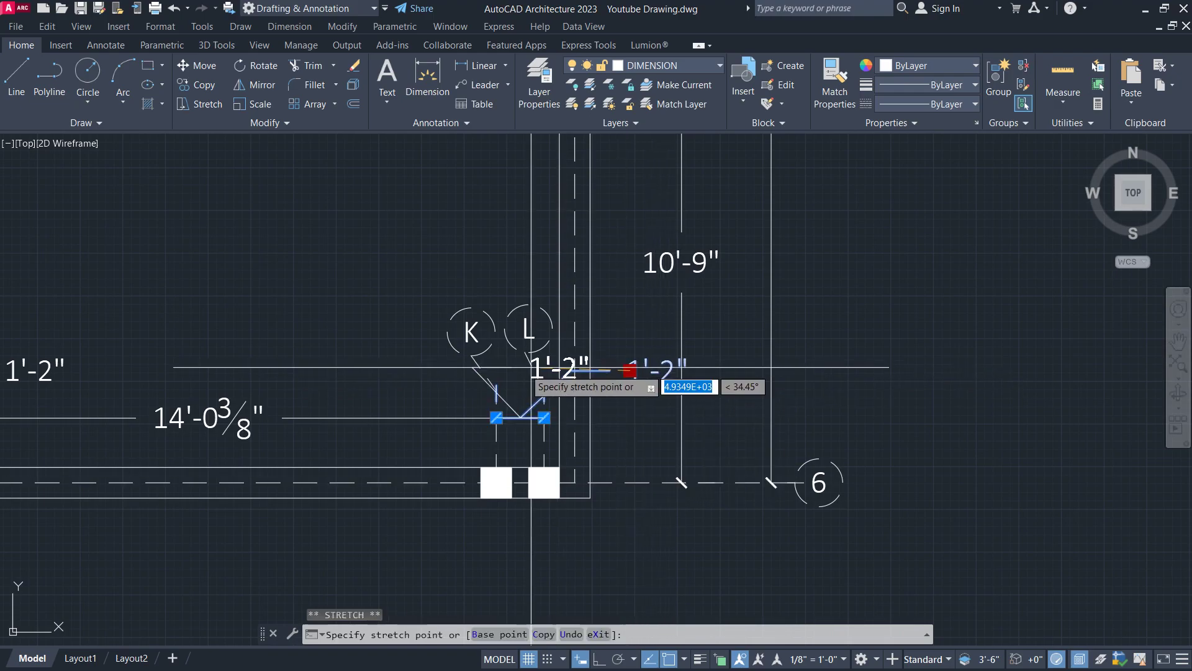
click(396, 367)
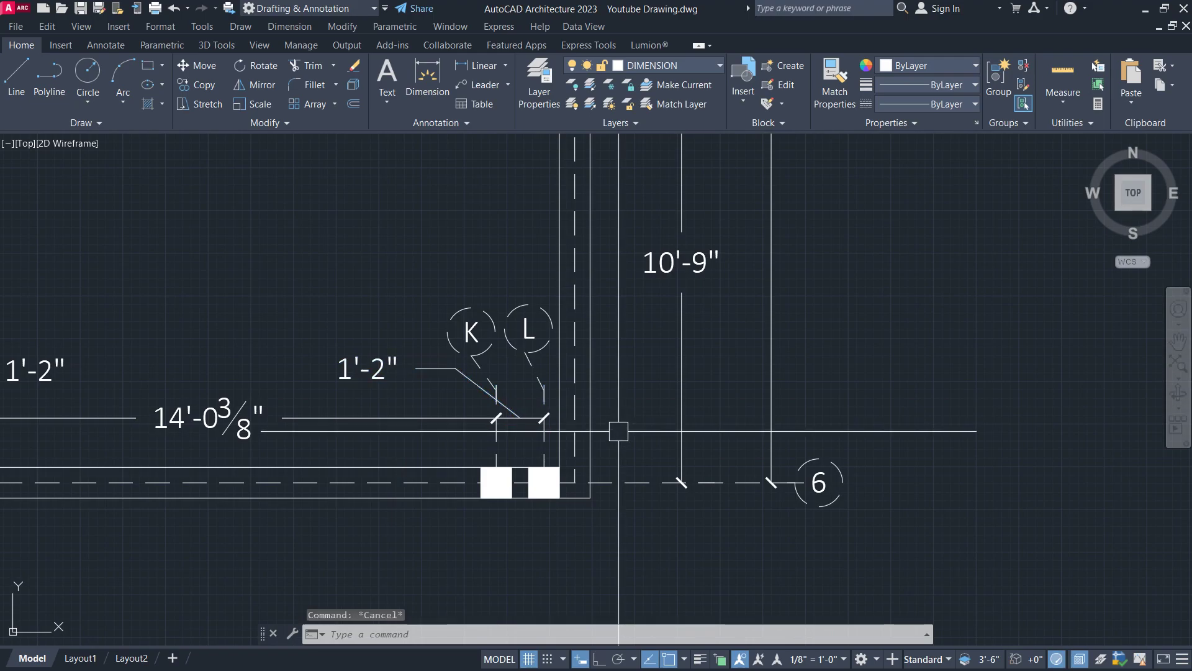
Step: Examine the grid dimensions across the whole floor plan and the wall between the hall and bedroom around window W7
scroll(619, 430, down, 4)
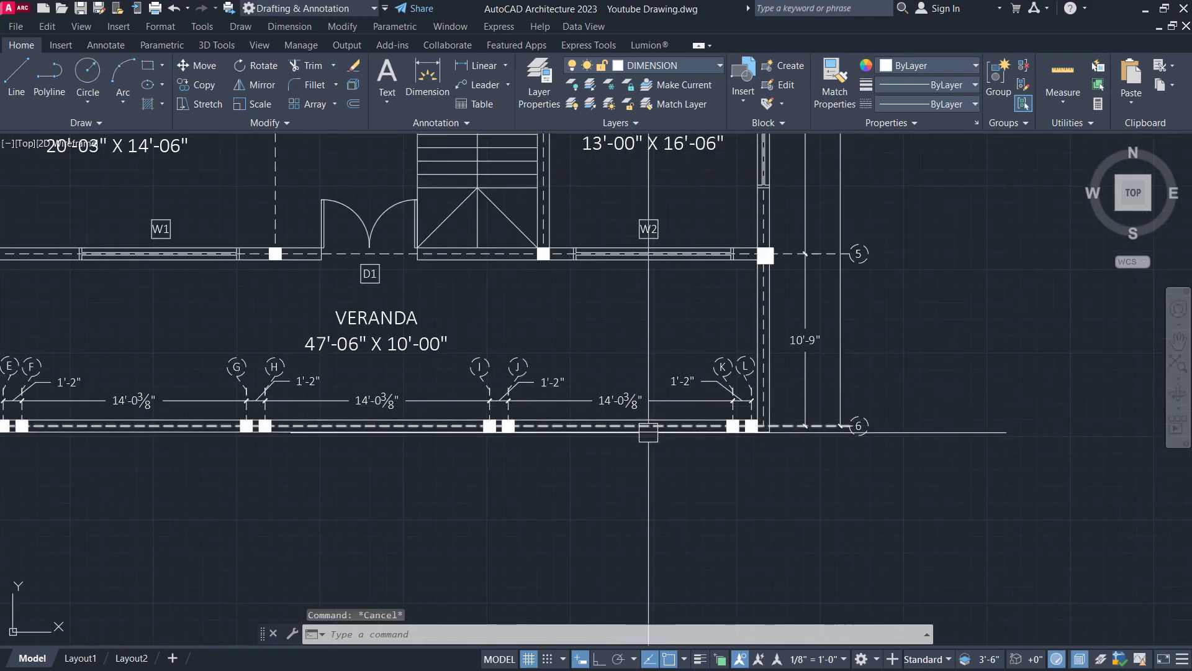
mouse_move(477, 326)
middle_down()
mouse_move(680, 326)
mouse_move(701, 359)
middle_up()
scroll(581, 423, down, 4)
middle_drag(588, 296, 543, 386)
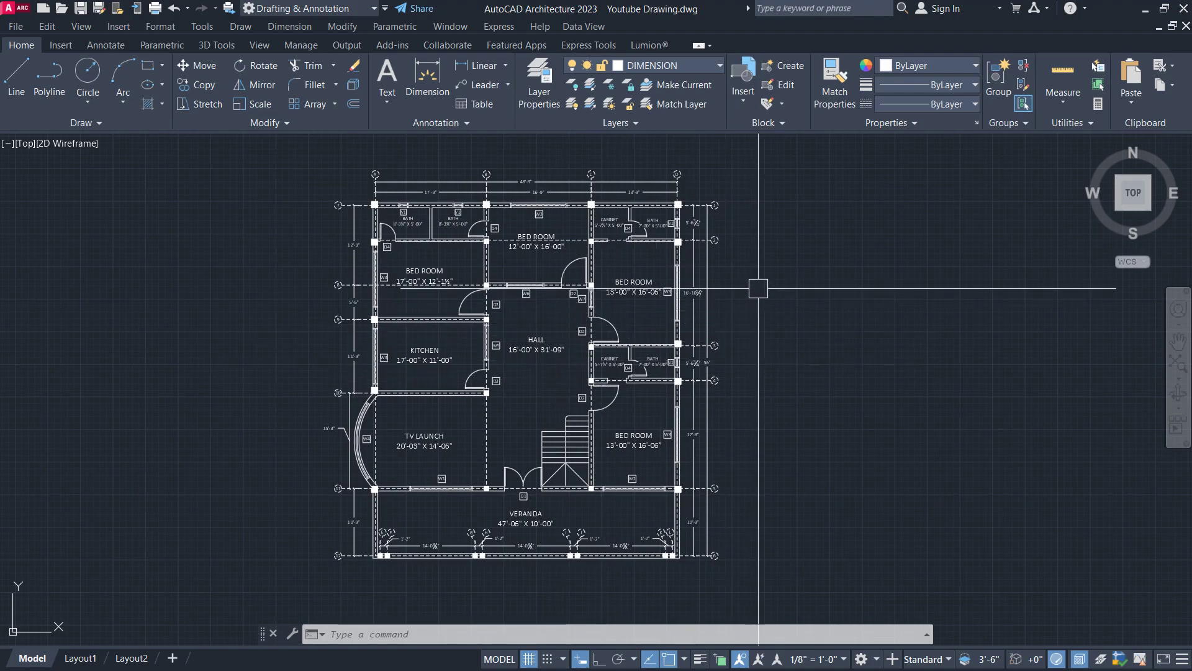
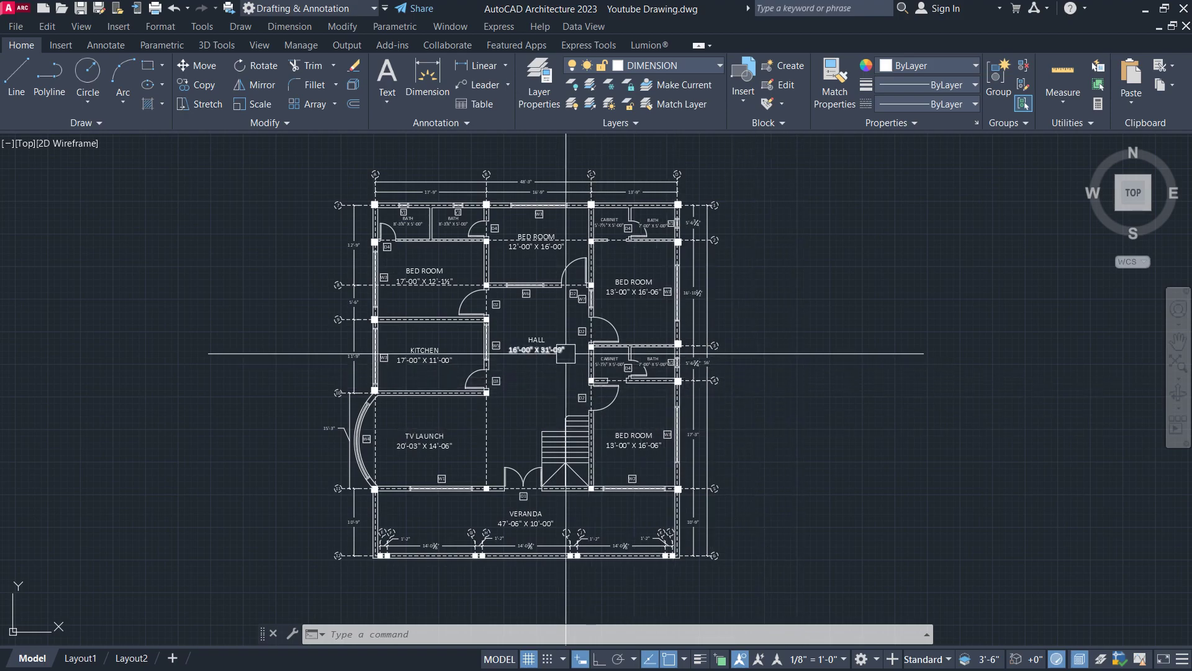
scroll(570, 337, up, 5)
mouse_move(696, 227)
middle_down()
mouse_move(729, 321)
mouse_move(720, 431)
middle_up()
scroll(729, 322, up, 4)
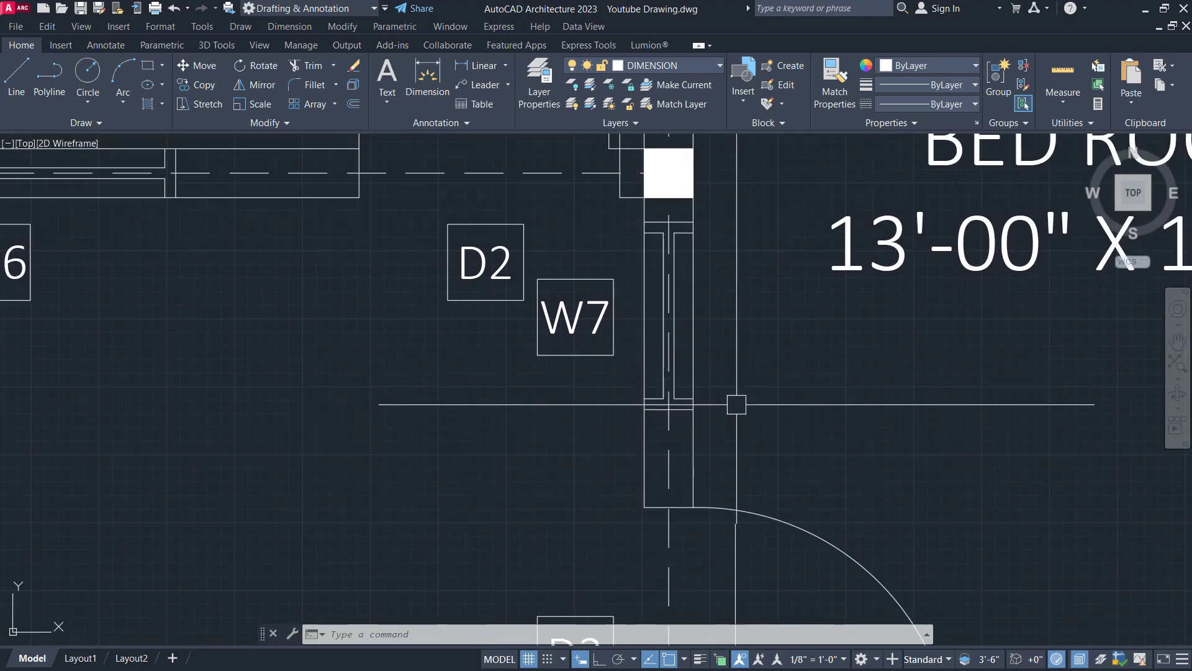
scroll(730, 326, down, 2)
middle_drag(739, 385, 710, 365)
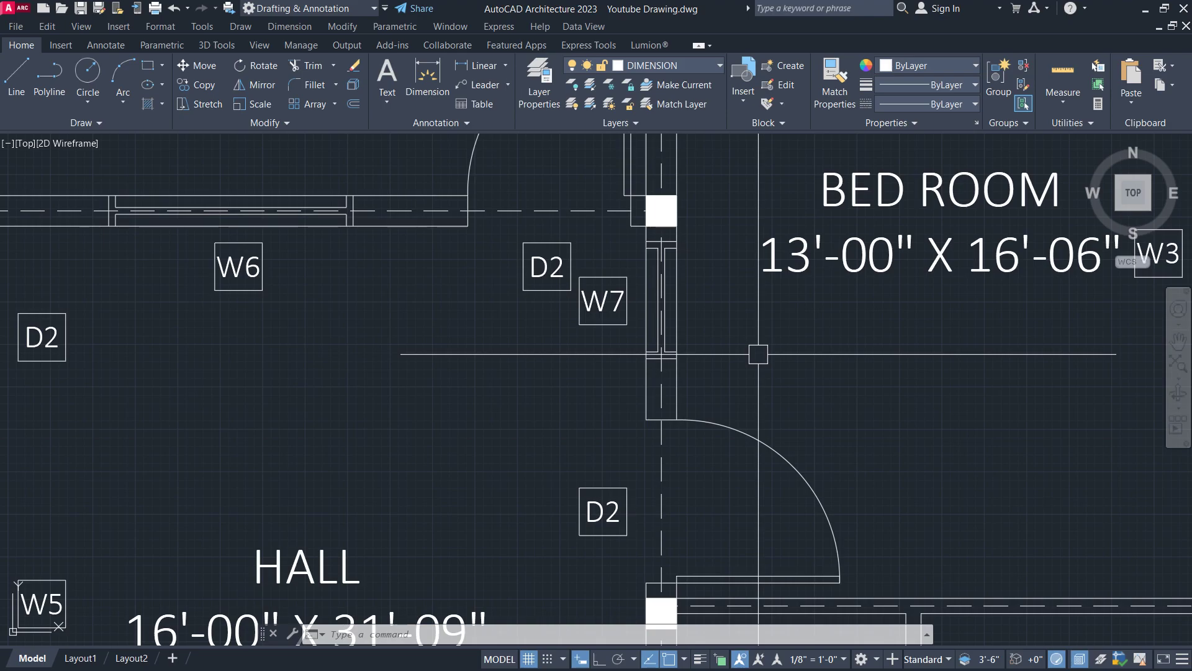
key(Return)
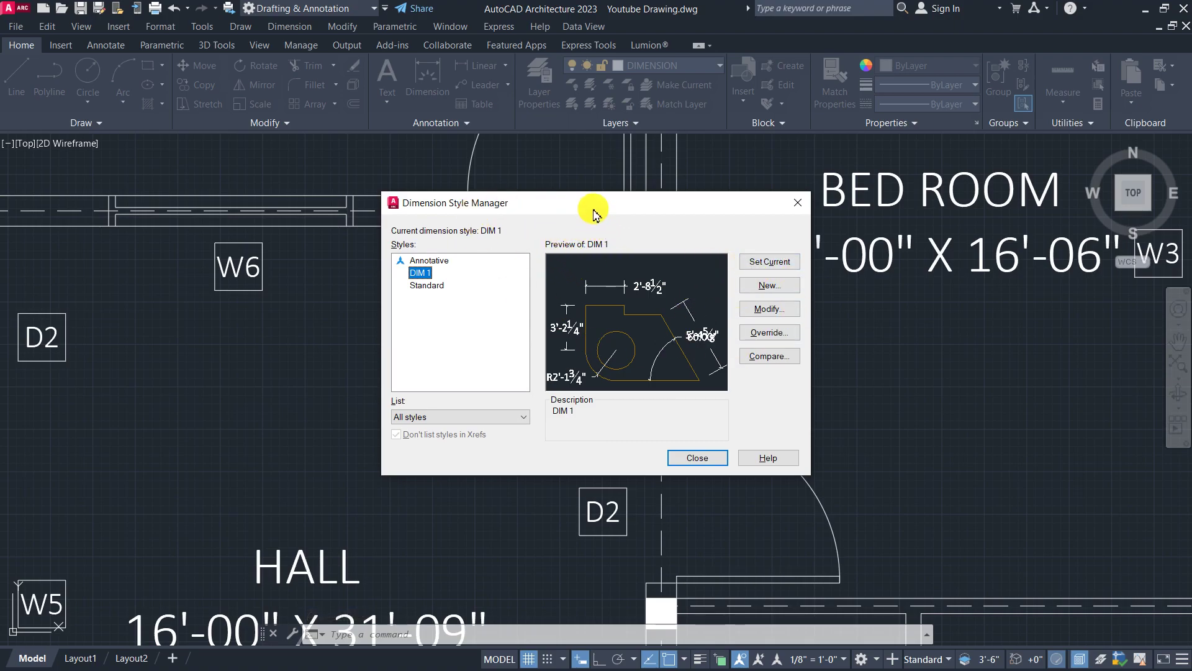
drag(600, 209, 642, 217)
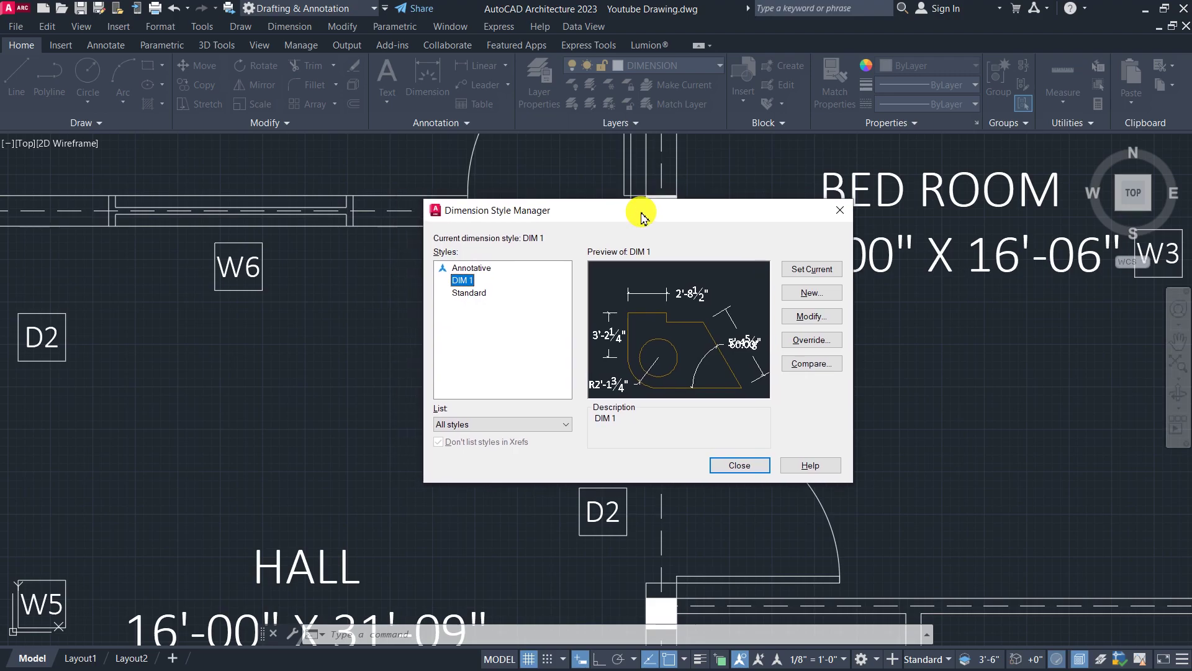
click(744, 470)
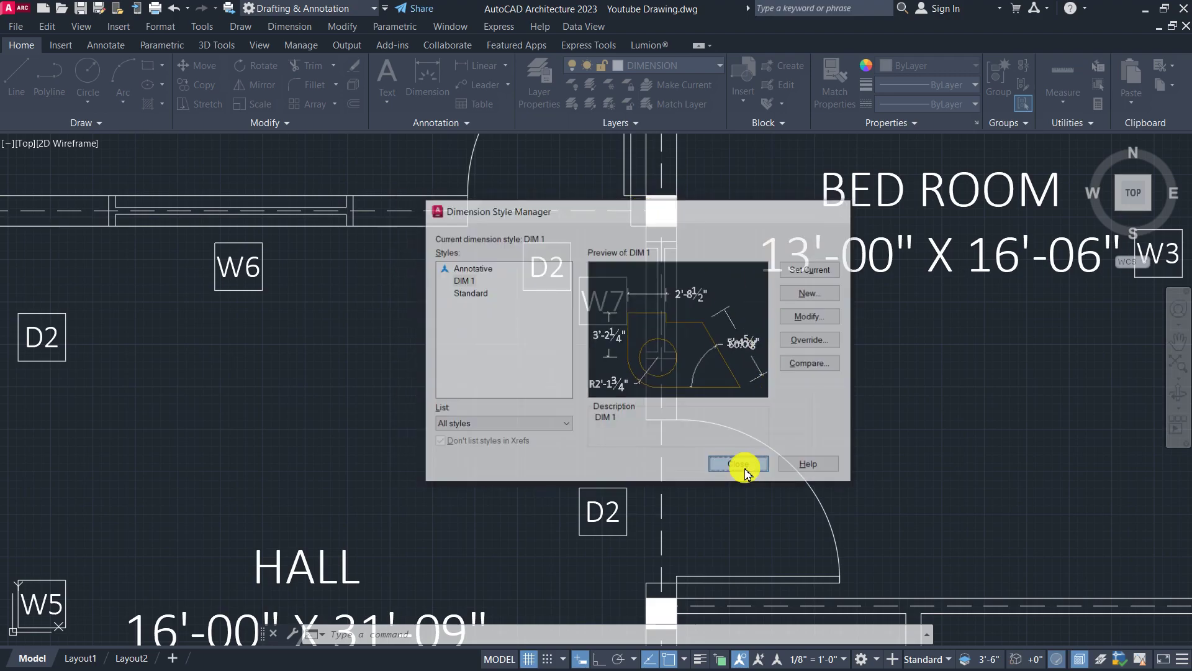
Step: Modify the dimension style DIM 1, setting its arrow size to 5"
scroll(708, 487, down, 6)
scroll(774, 428, up, 5)
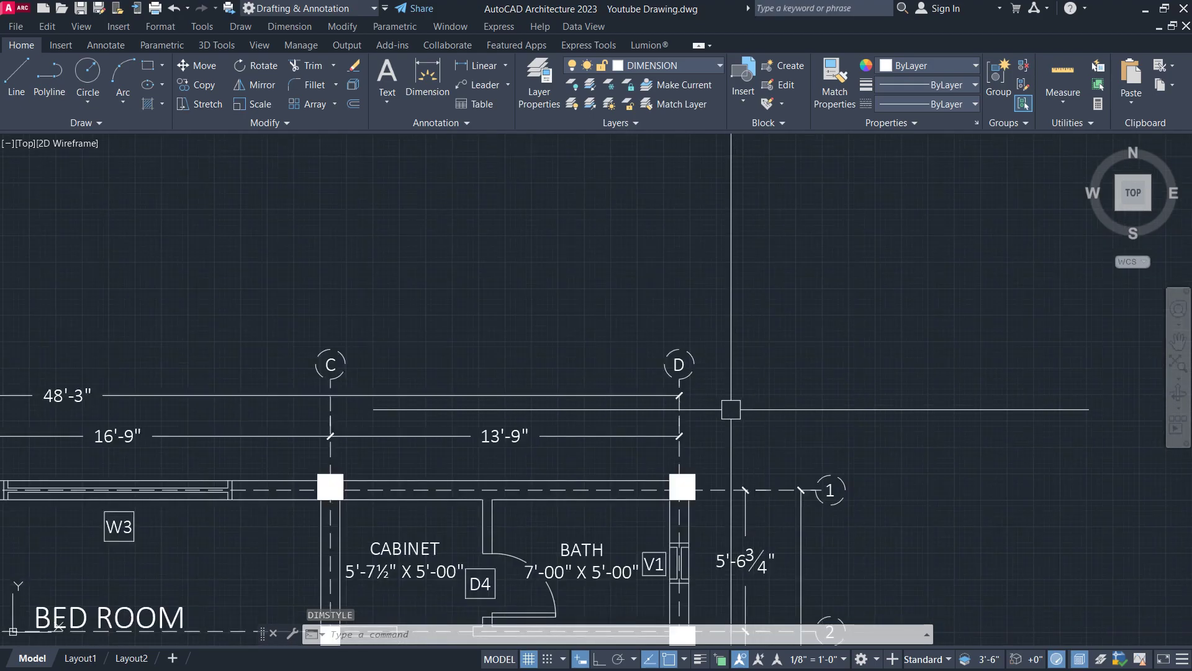
scroll(813, 366, up, 3)
scroll(809, 368, down, 4)
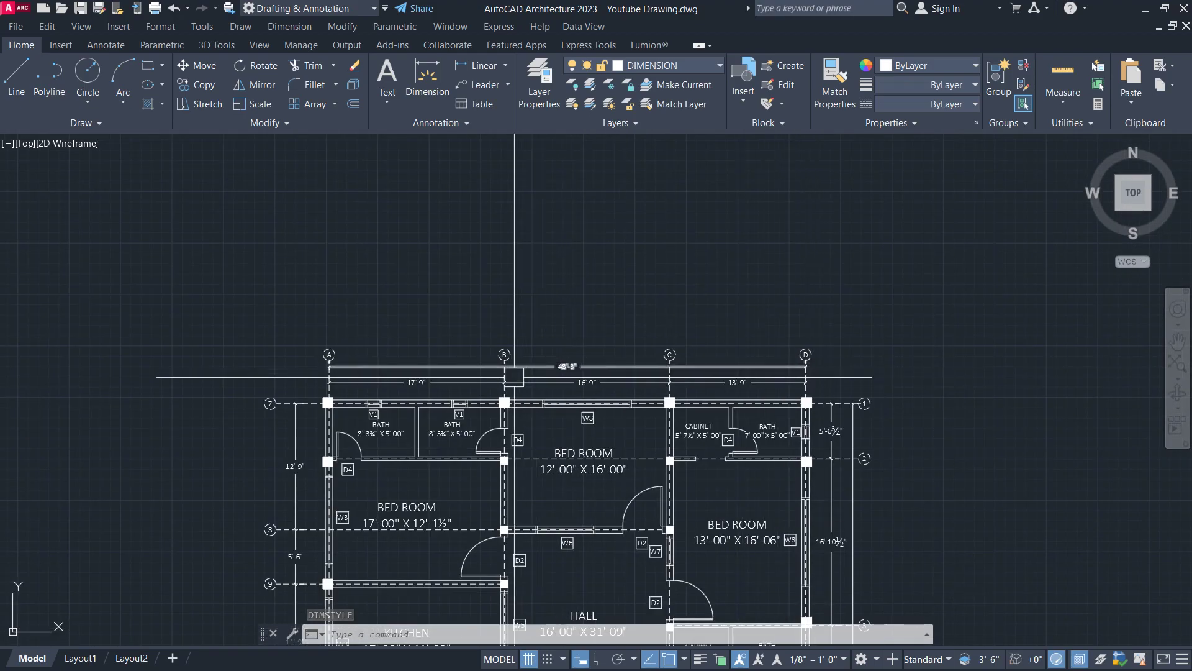
scroll(332, 369, up, 4)
scroll(379, 321, down, 2)
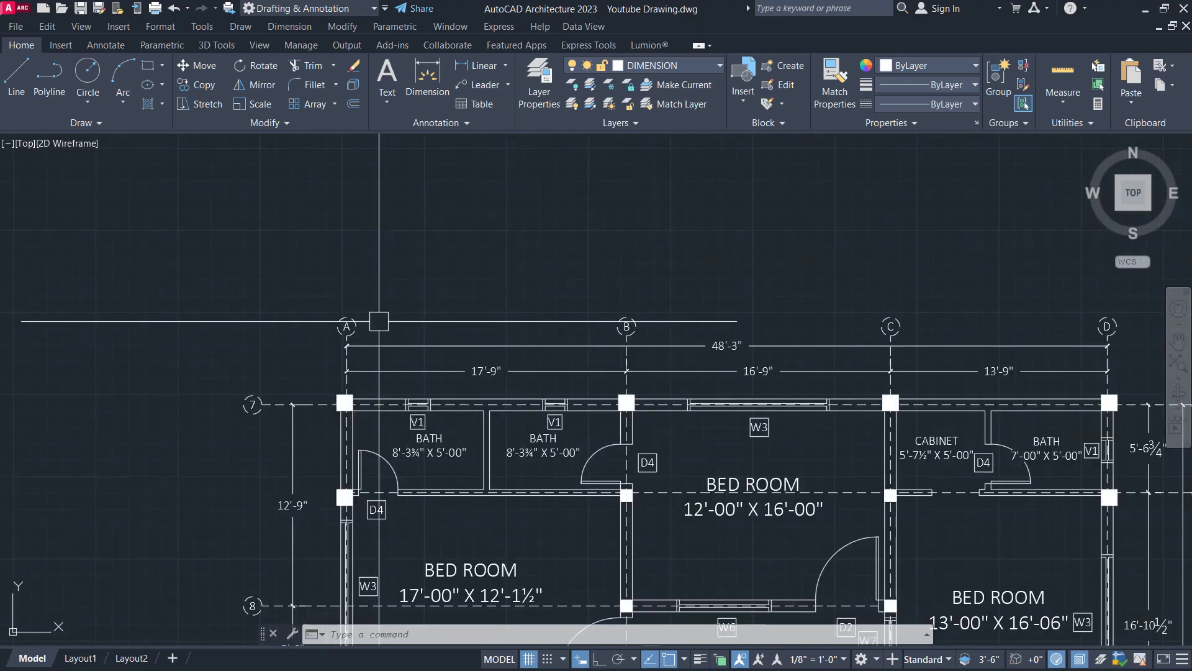
key(Return)
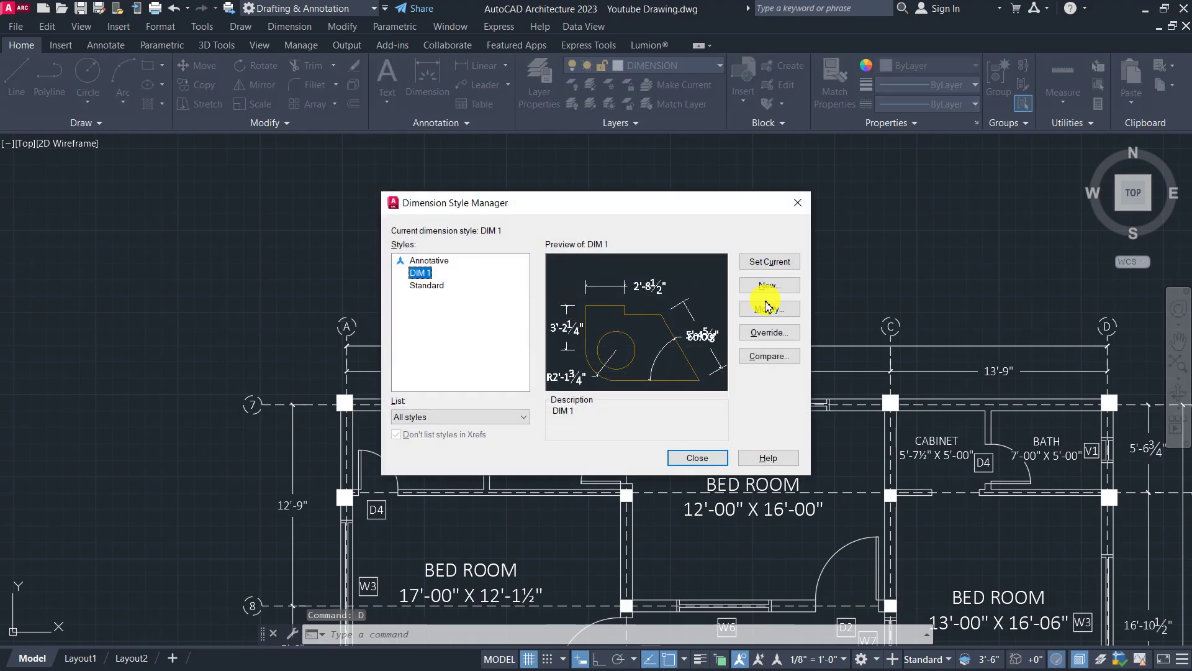
click(769, 310)
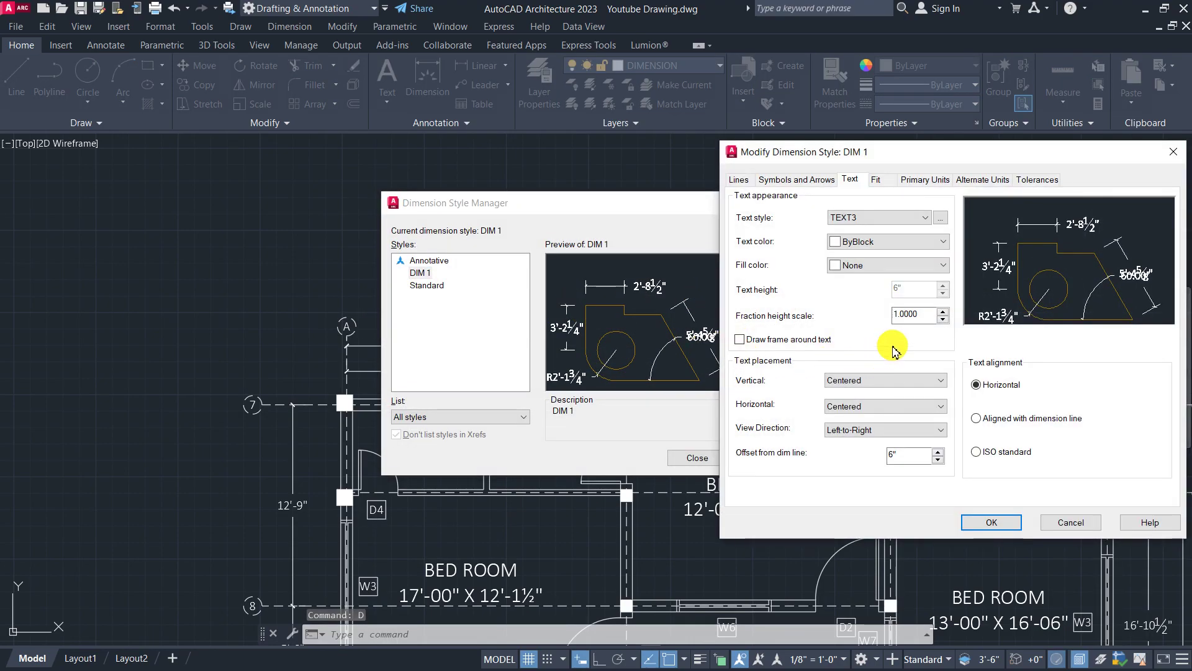
click(818, 180)
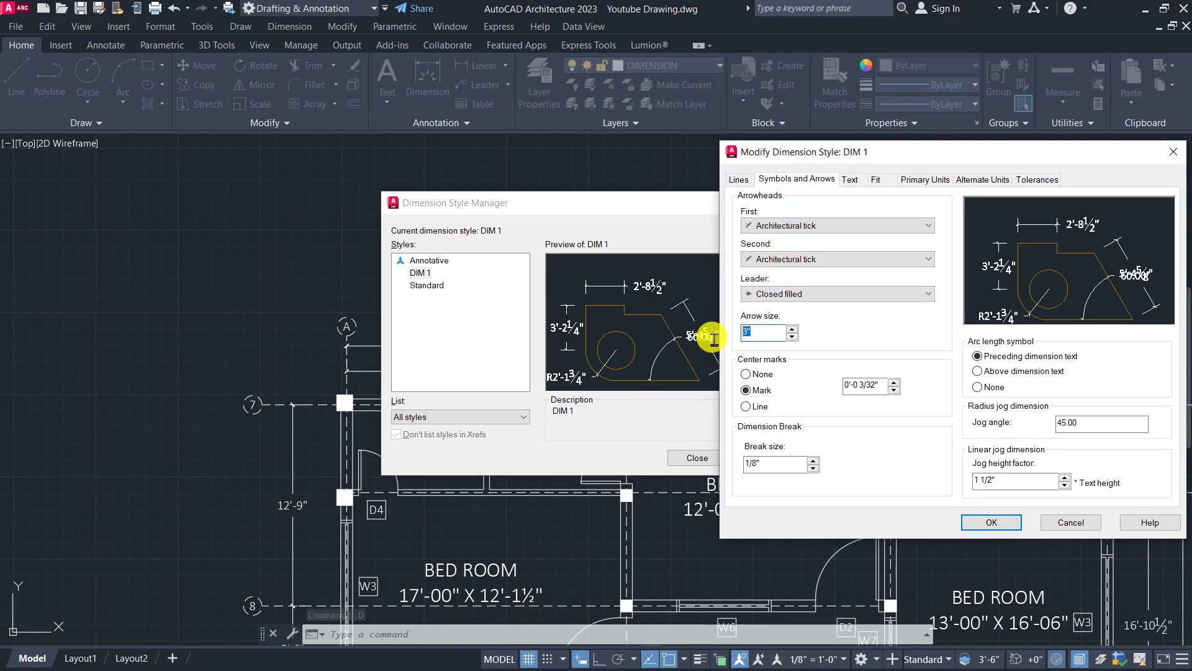
click(998, 523)
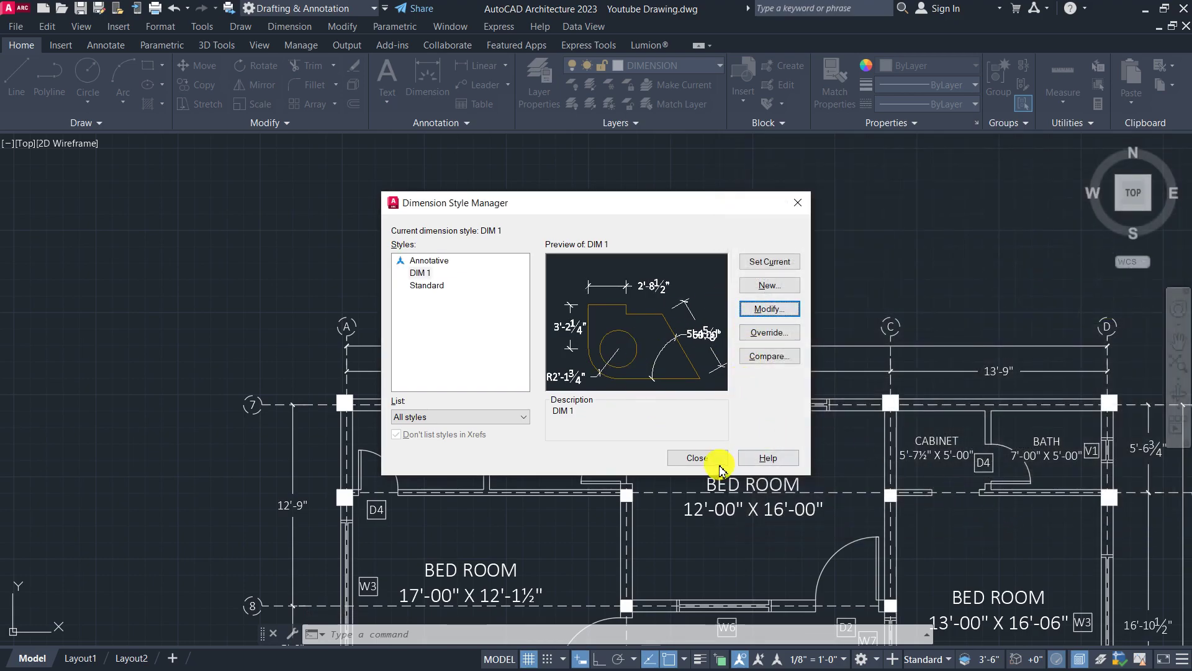
click(707, 460)
Step: Add a vertical linear dimension on the hall side for the wall piece between window W7 and the bedroom door D2
scroll(269, 203, down, 2)
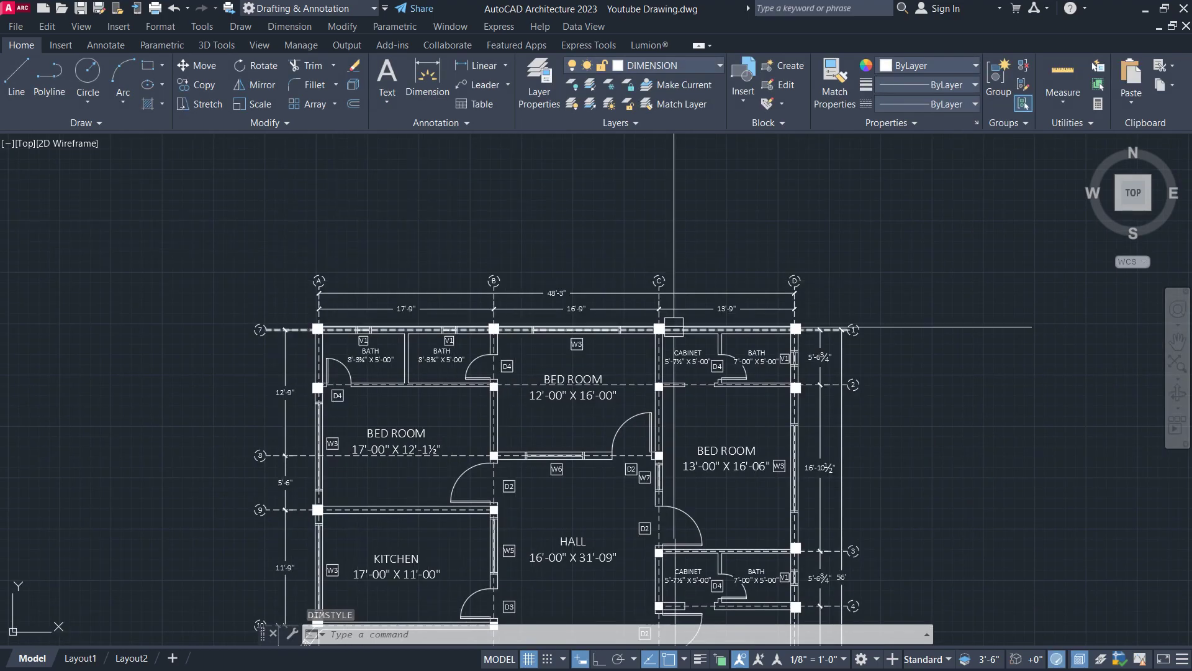
scroll(771, 311, up, 2)
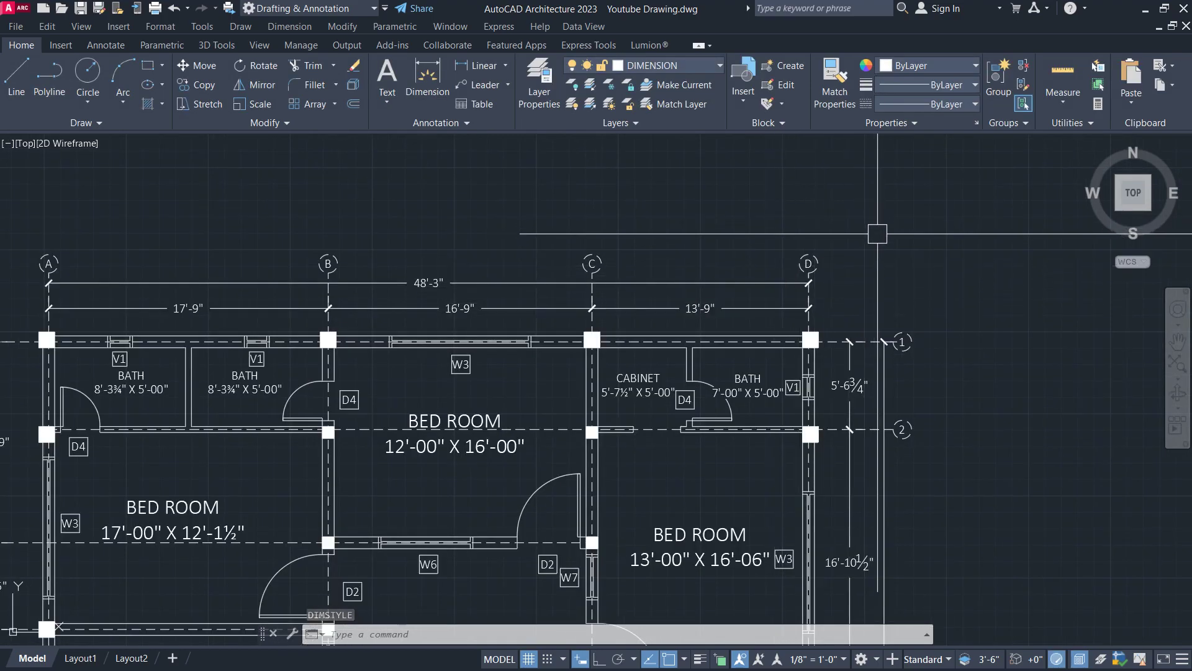
scroll(768, 193, down, 2)
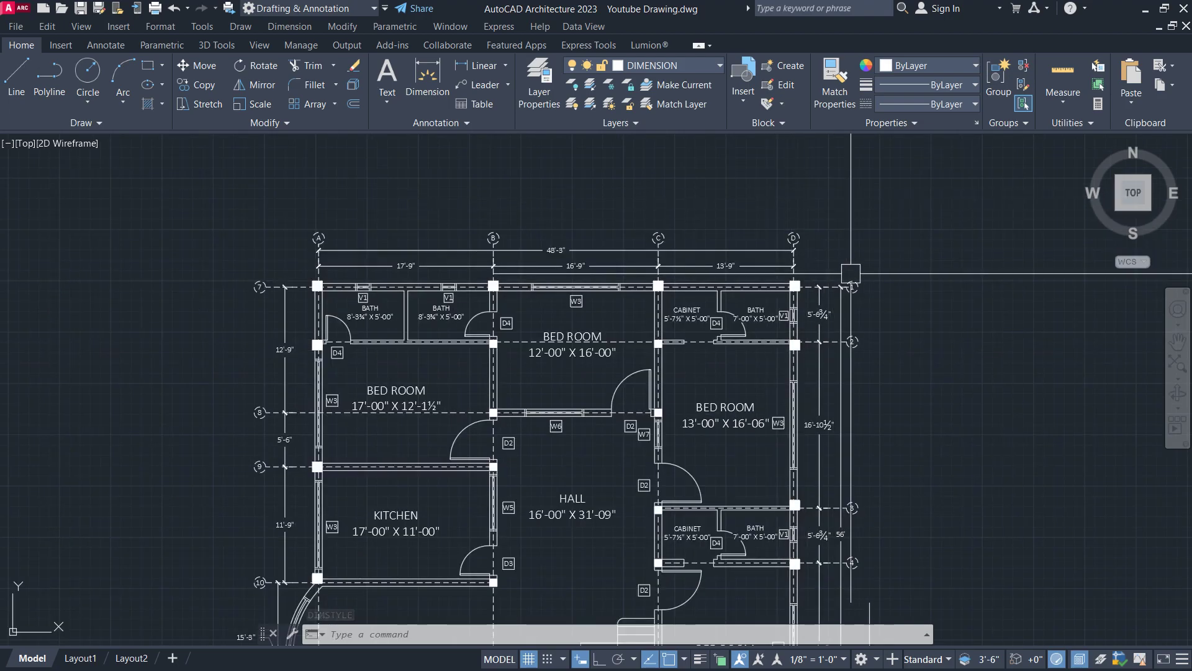
scroll(757, 229, down, 3)
scroll(694, 371, up, 6)
middle_drag(786, 288, 775, 354)
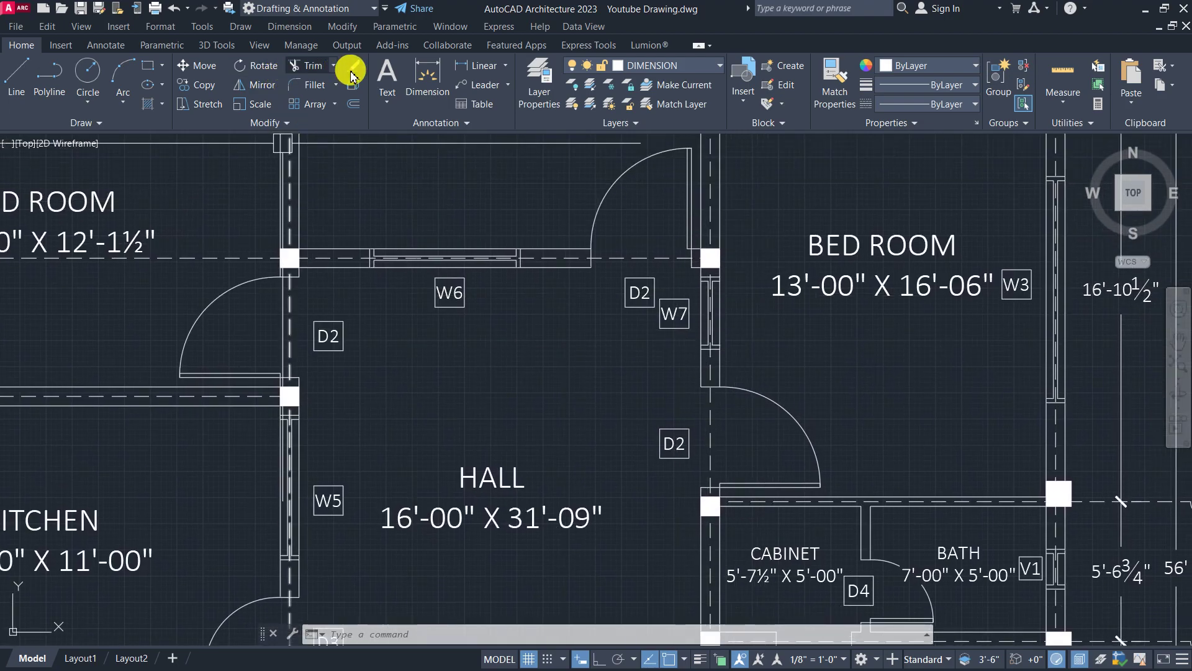
click(459, 72)
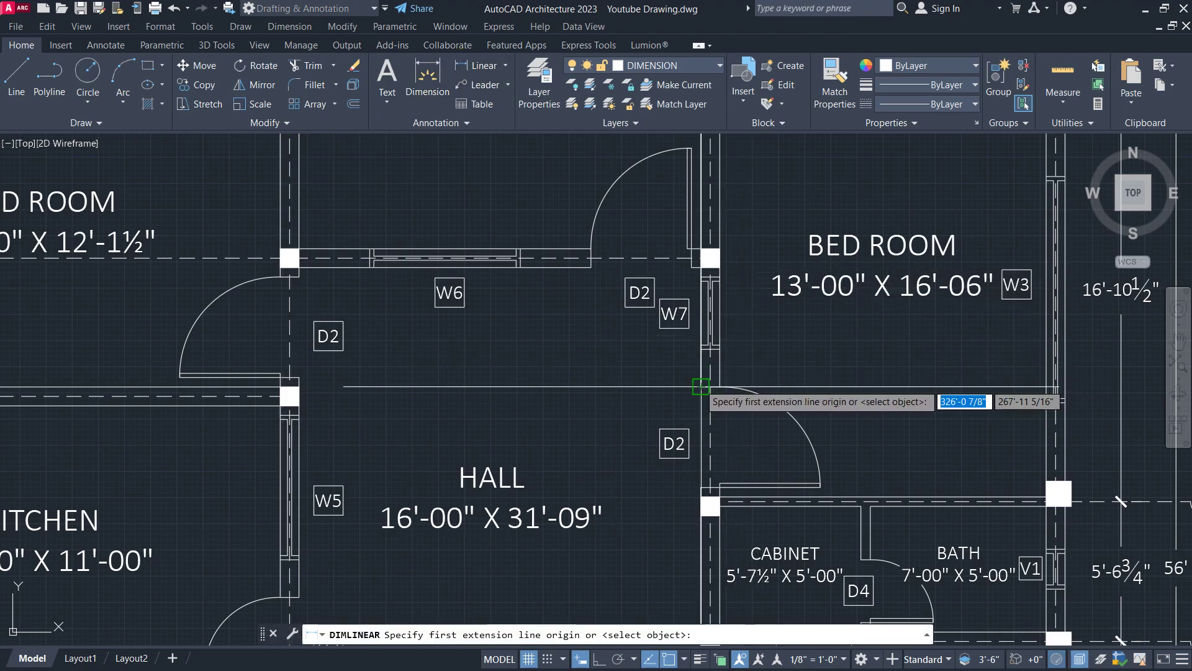
scroll(701, 387, up, 2)
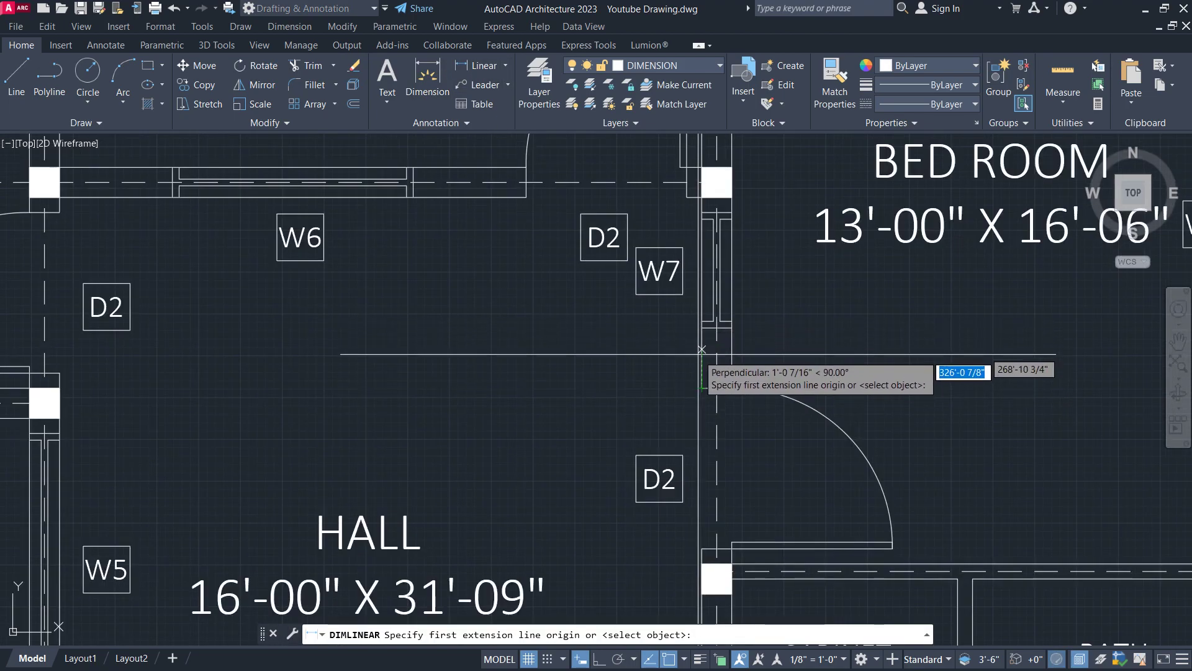
click(701, 386)
click(701, 328)
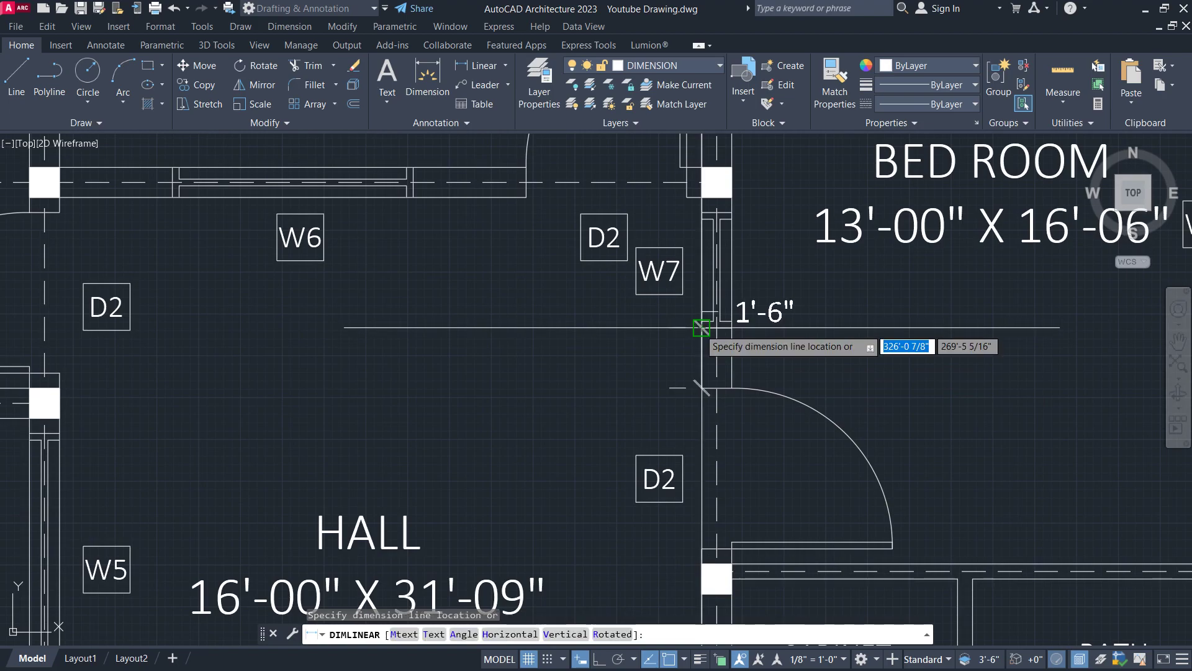
click(634, 352)
Step: Move the text of the wall-piece dimension below W7 to between its two ticks
click(676, 311)
click(696, 311)
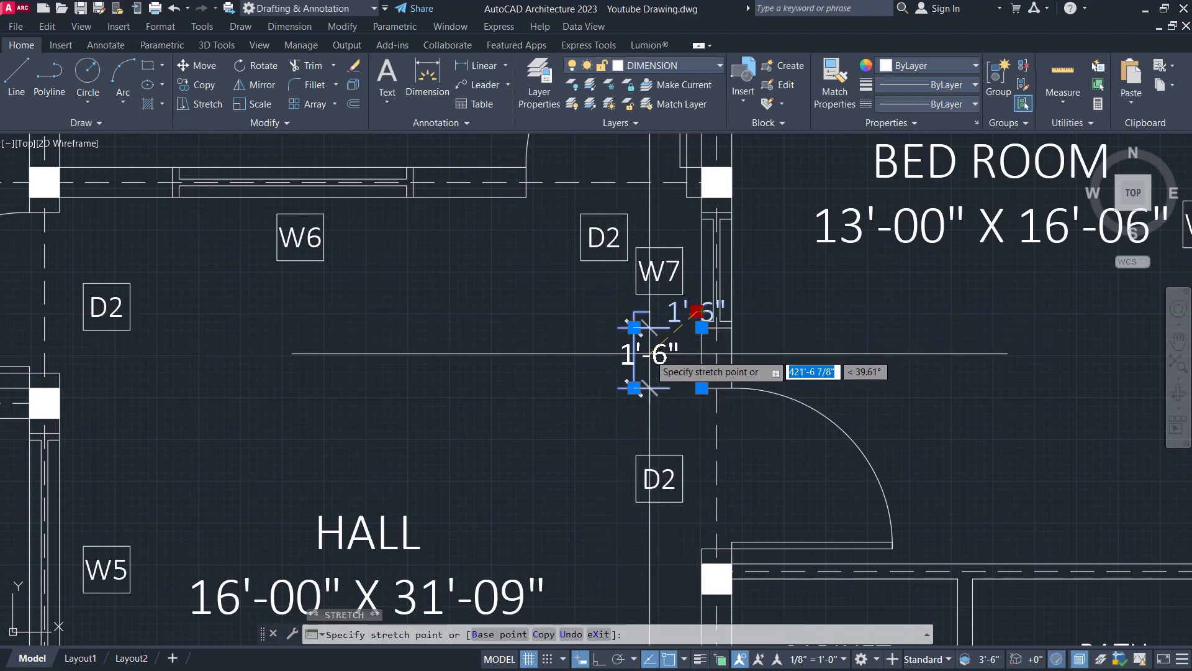
key(Escape)
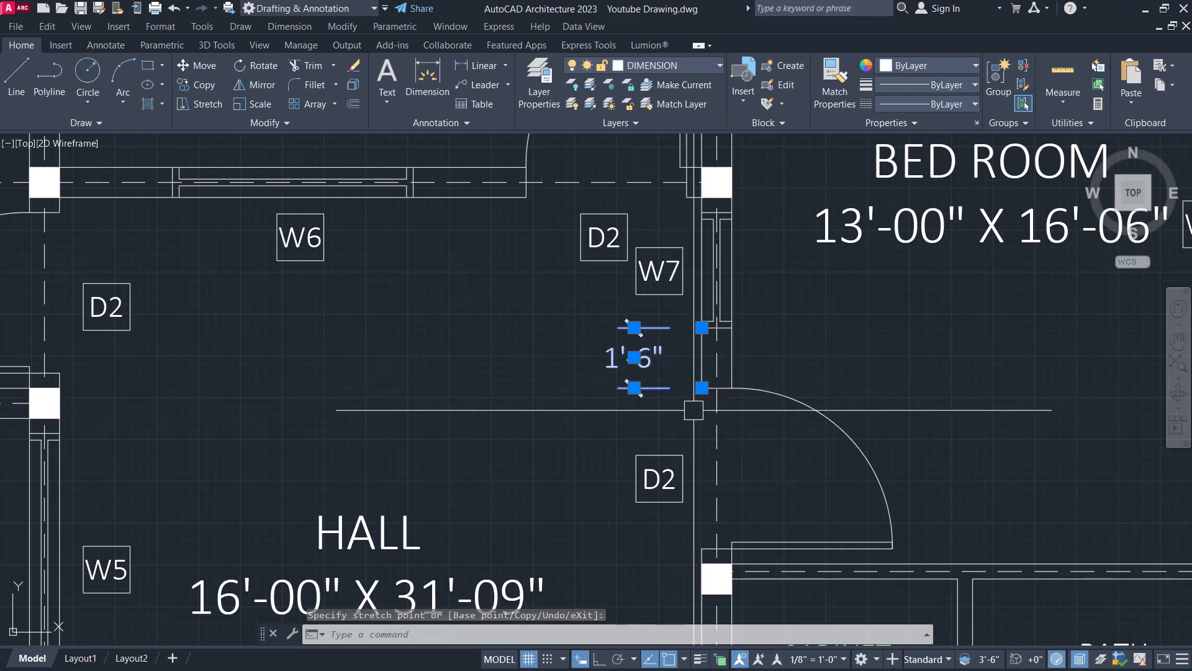
key(Escape)
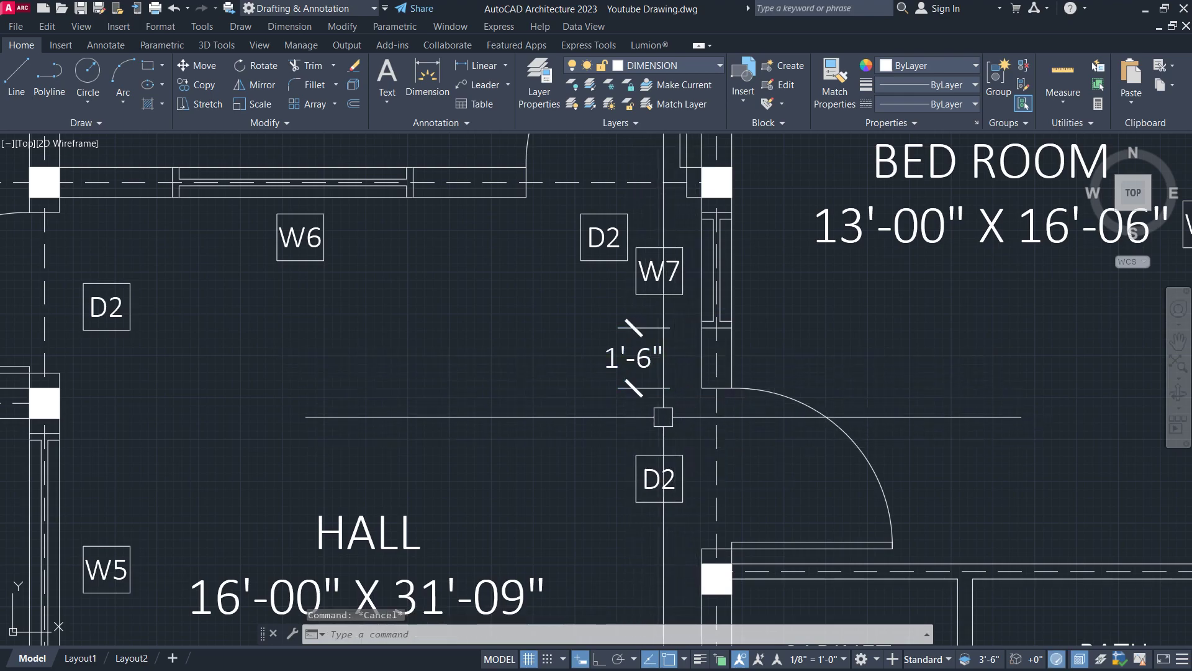
Step: Set the arrow size of the wall-piece dimension between window W7 and bedroom door D2 to 2" in its properties
click(656, 308)
click(608, 372)
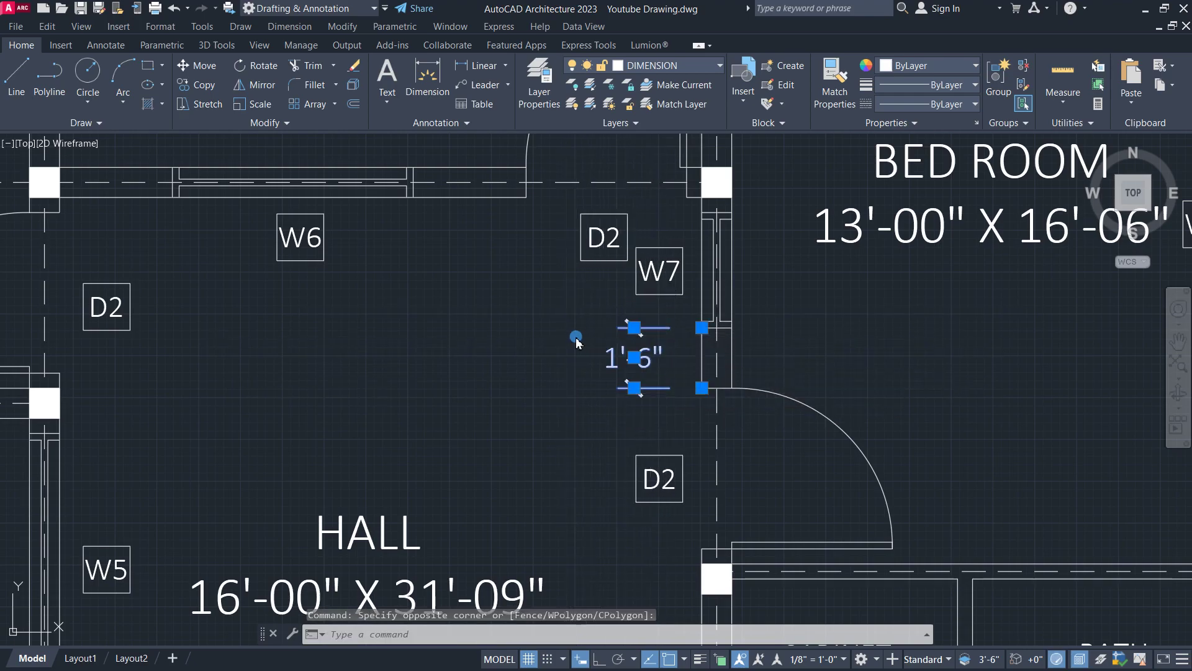
right_click(579, 347)
click(625, 646)
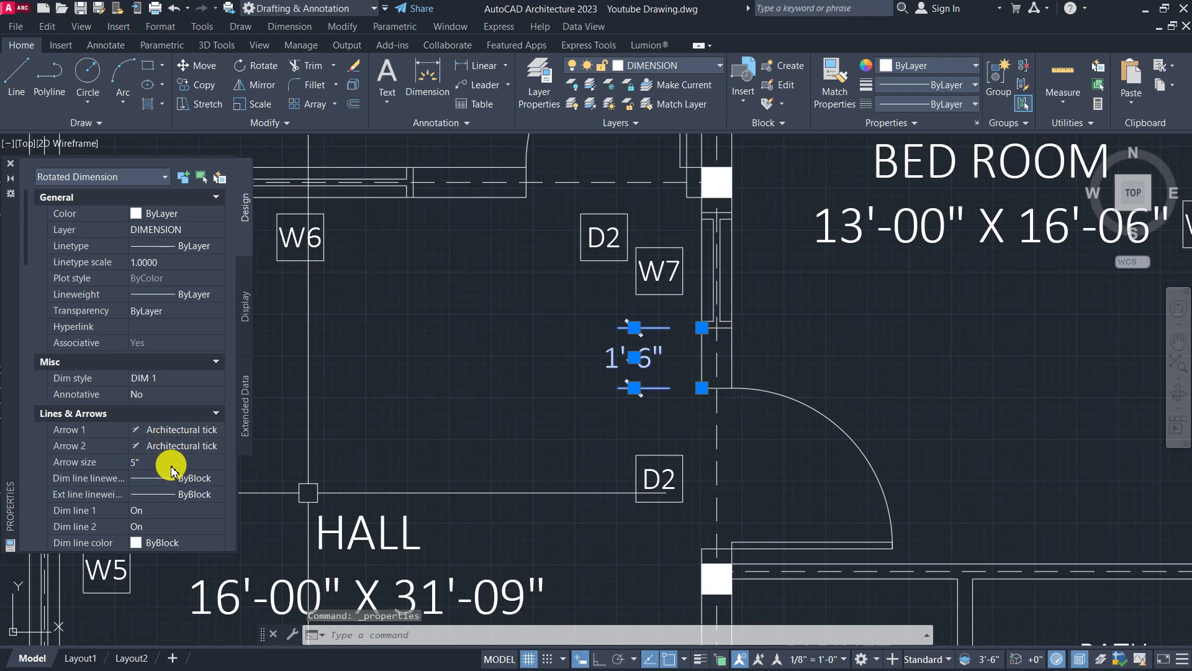
click(155, 463)
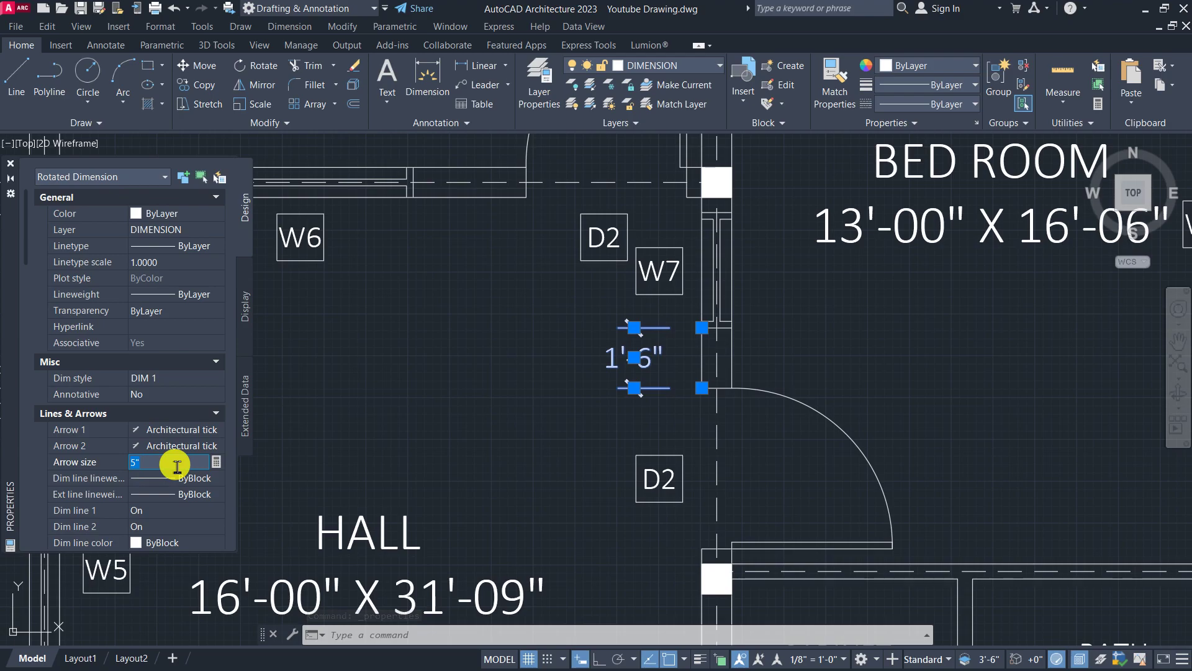
text(2)
key(Return)
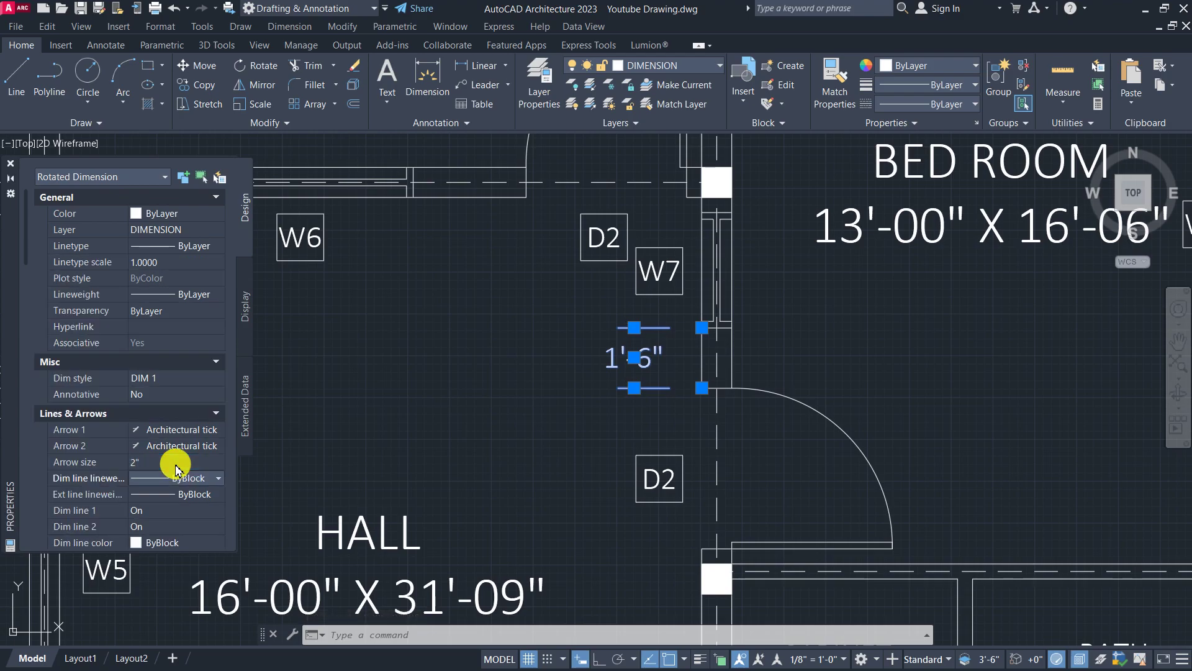
Step: Set the arrow size of the selected wall-piece dimension to 3"
click(169, 459)
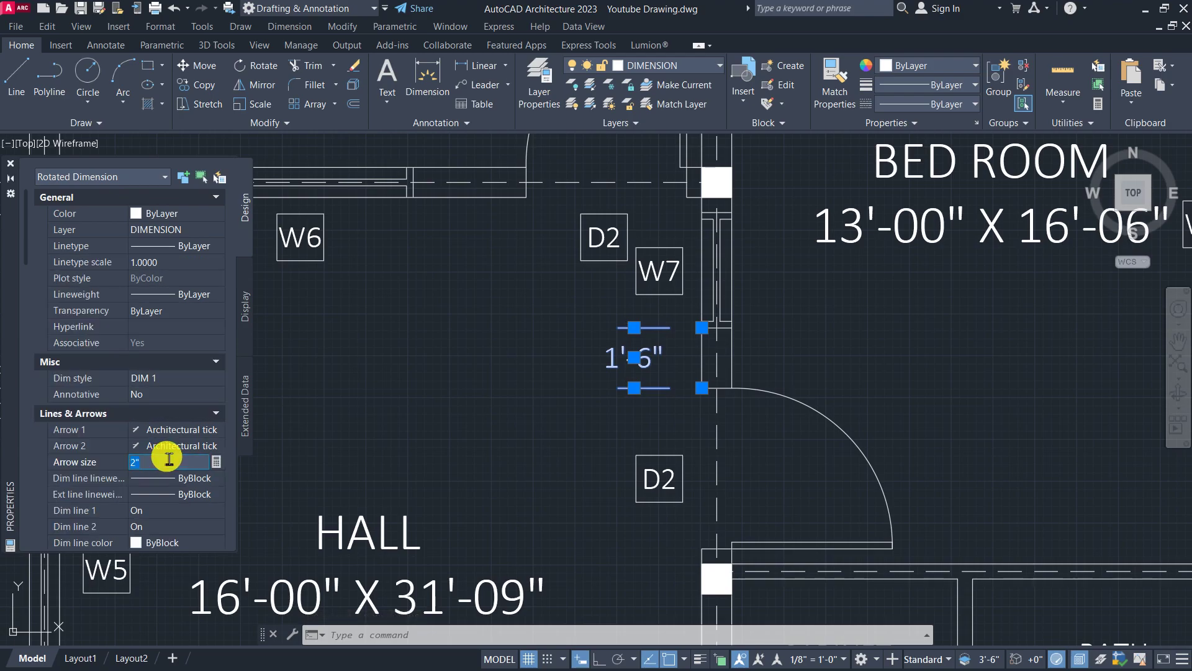
text(3)
key(Return)
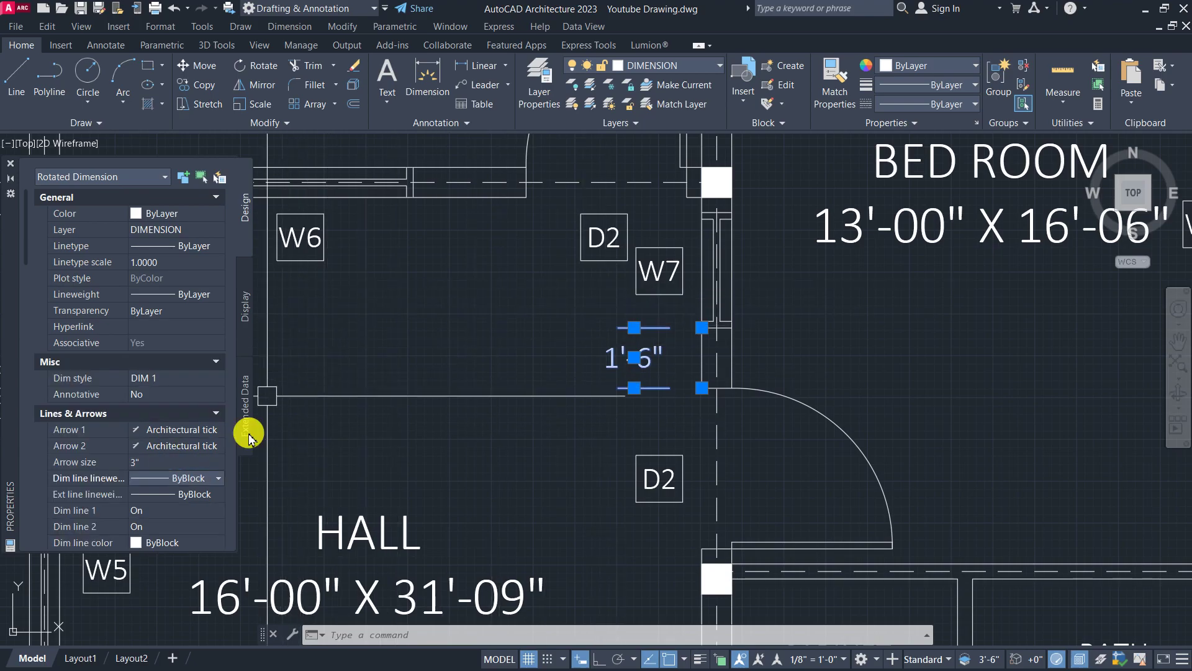
click(447, 392)
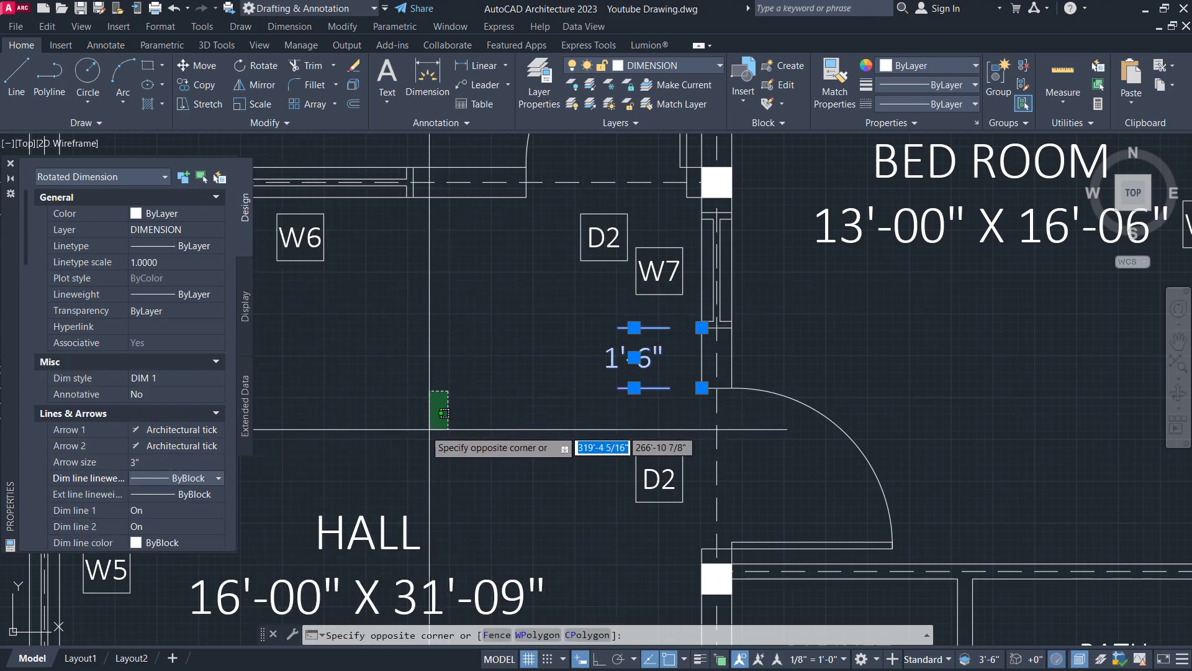
click(285, 433)
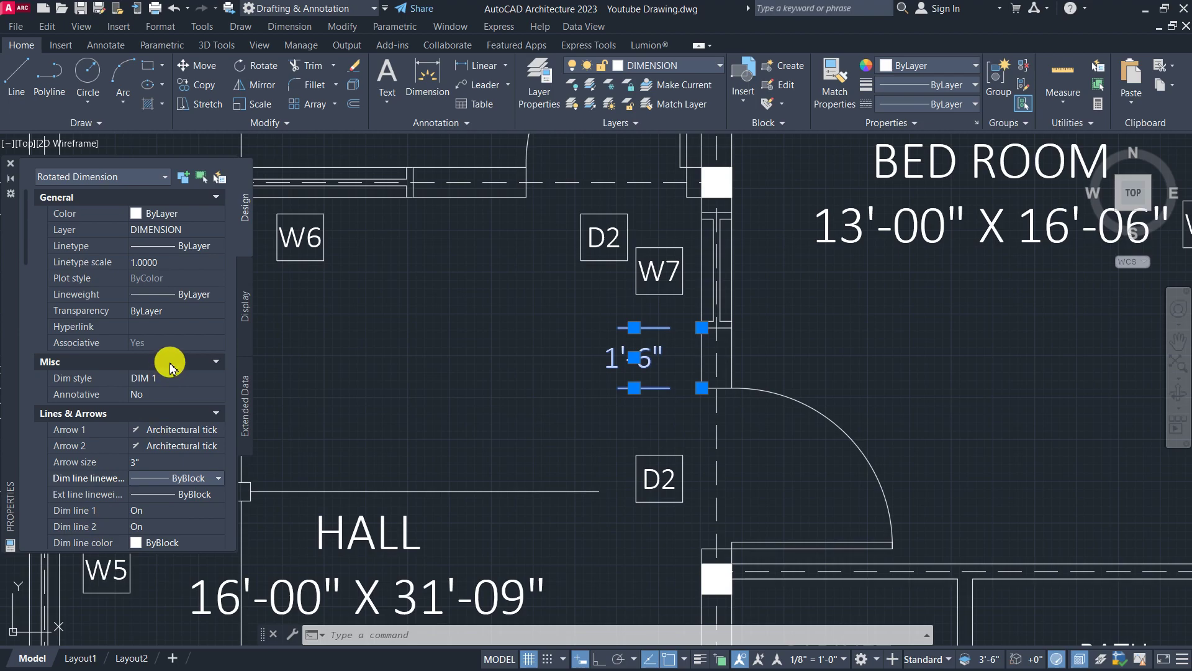
Step: Set the wall-piece dimension's text height to 4" and its text offset to 3", and deselect it
scroll(162, 400, down, 3)
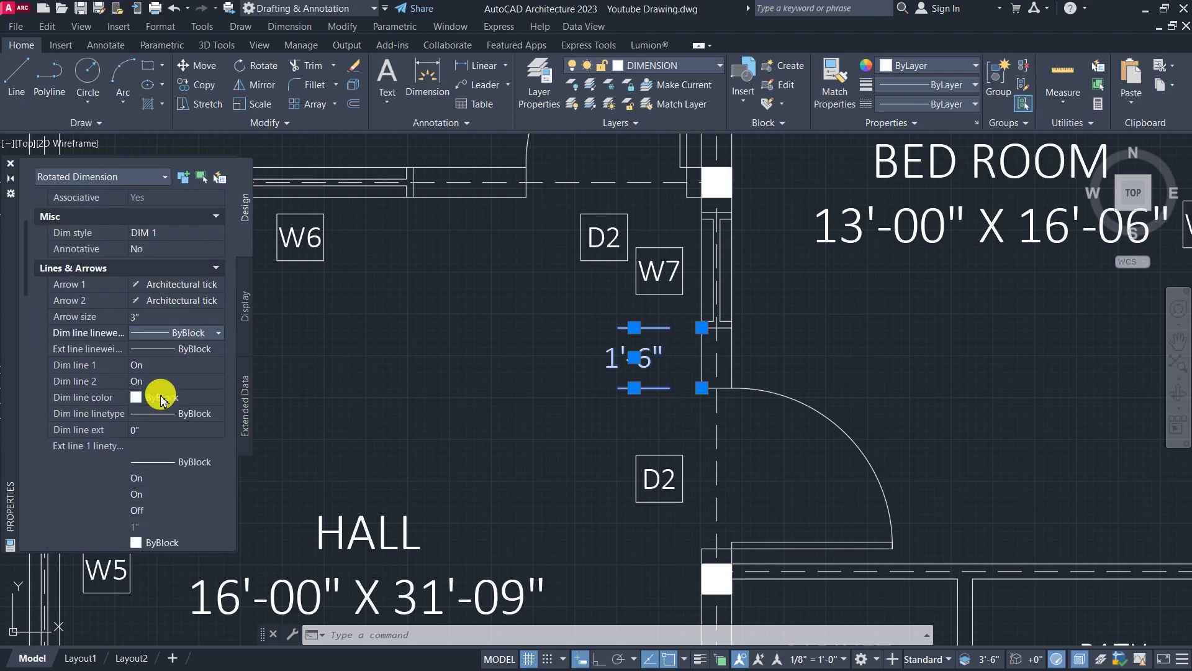
scroll(149, 413, down, 3)
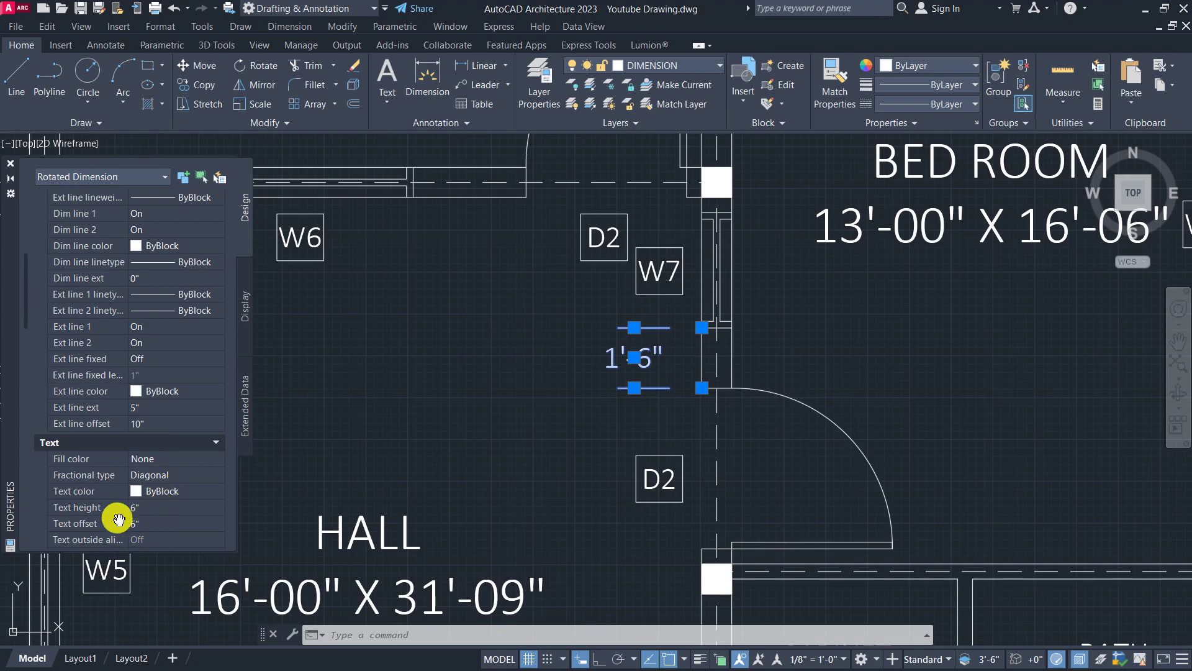
click(149, 508)
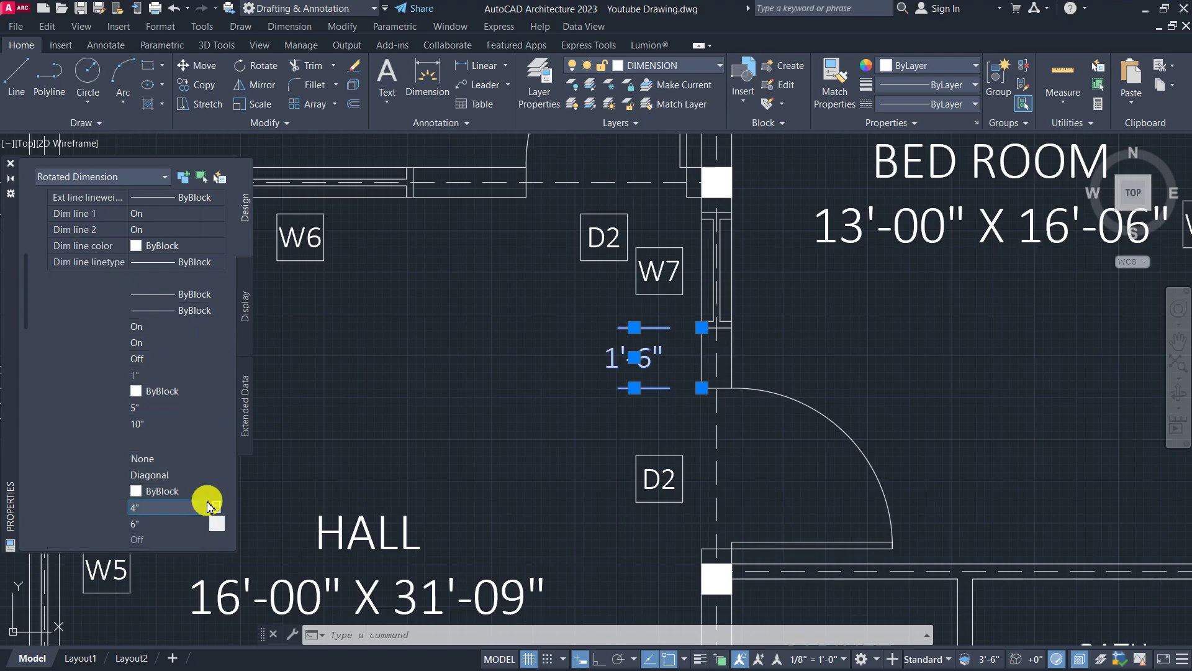
key(Tab)
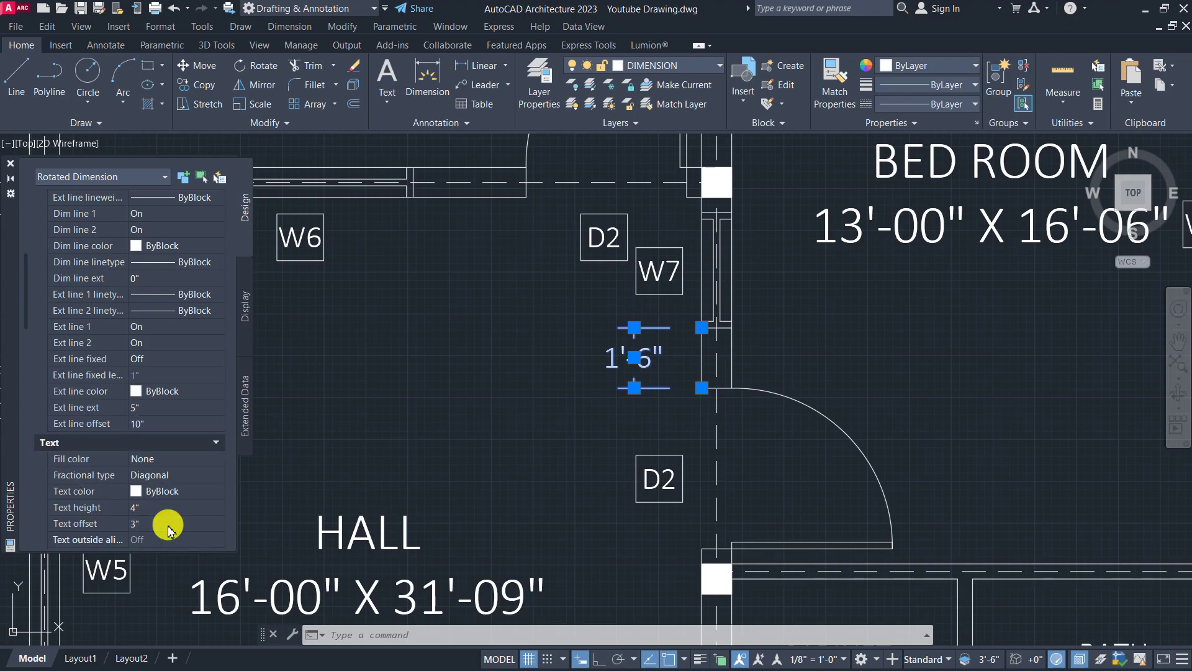
scroll(160, 518, down, 1)
scroll(159, 516, down, 3)
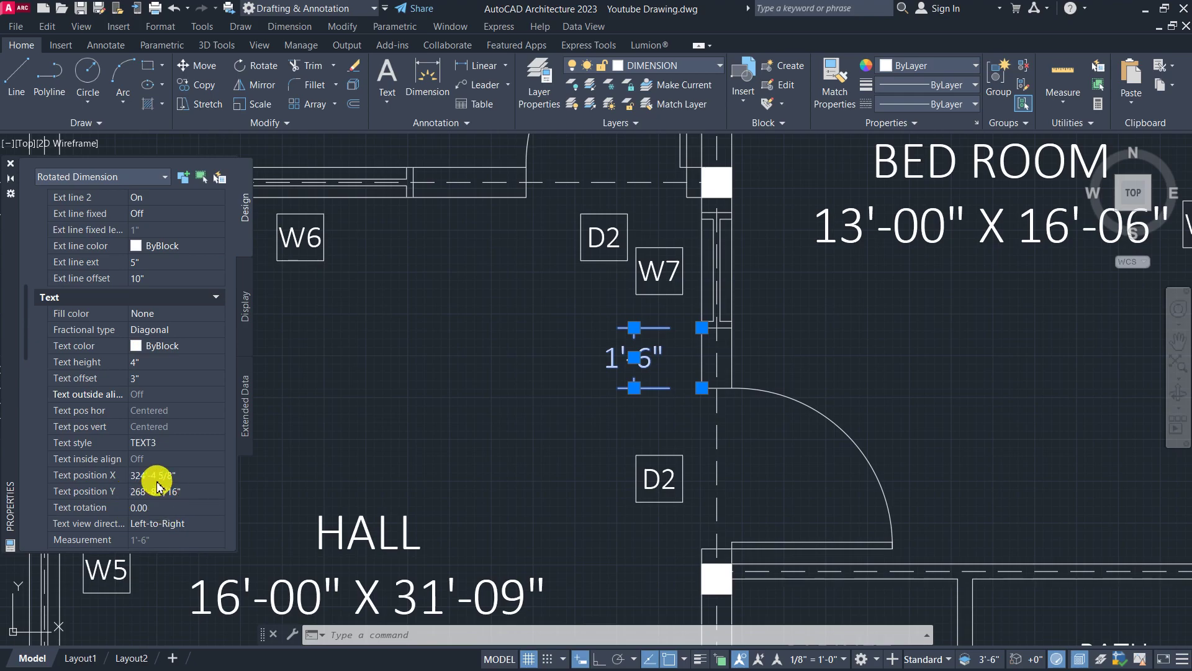
click(500, 421)
key(Escape)
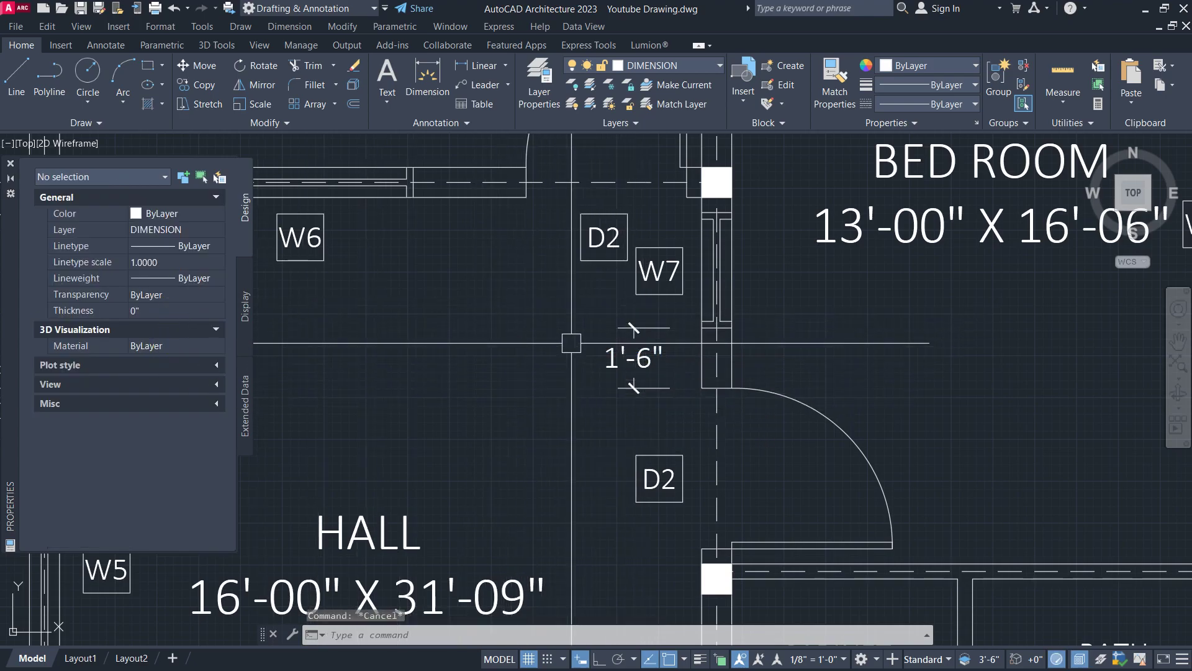
click(630, 307)
click(605, 376)
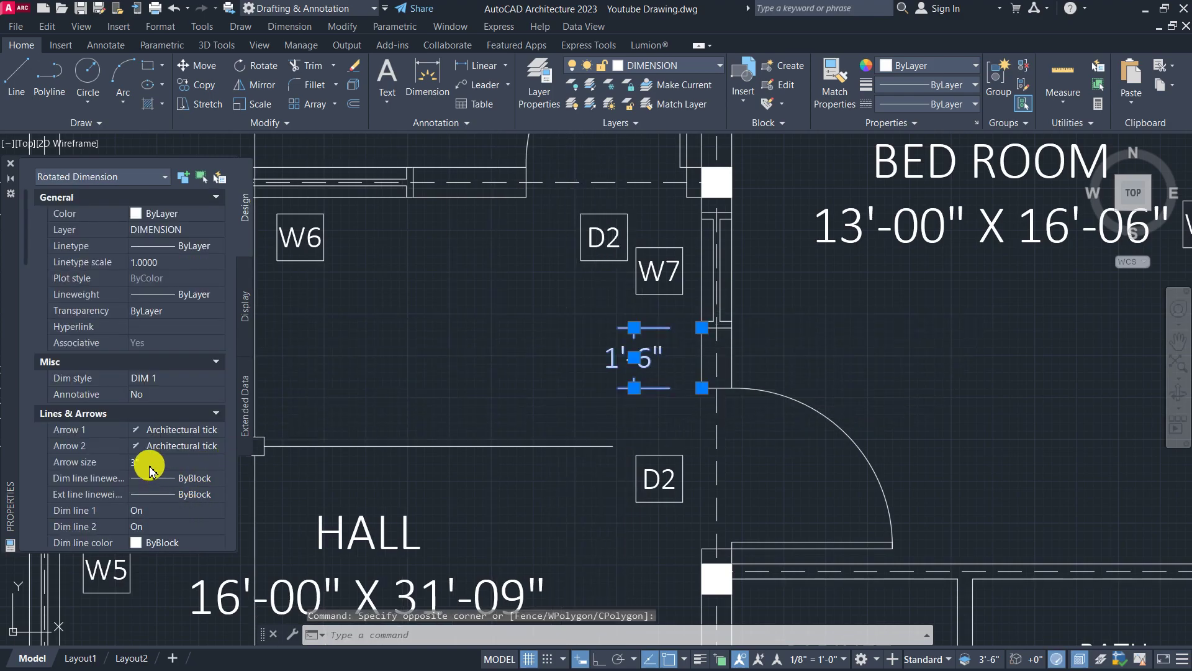
key(Escape)
click(532, 436)
key(Escape)
key(Escape)
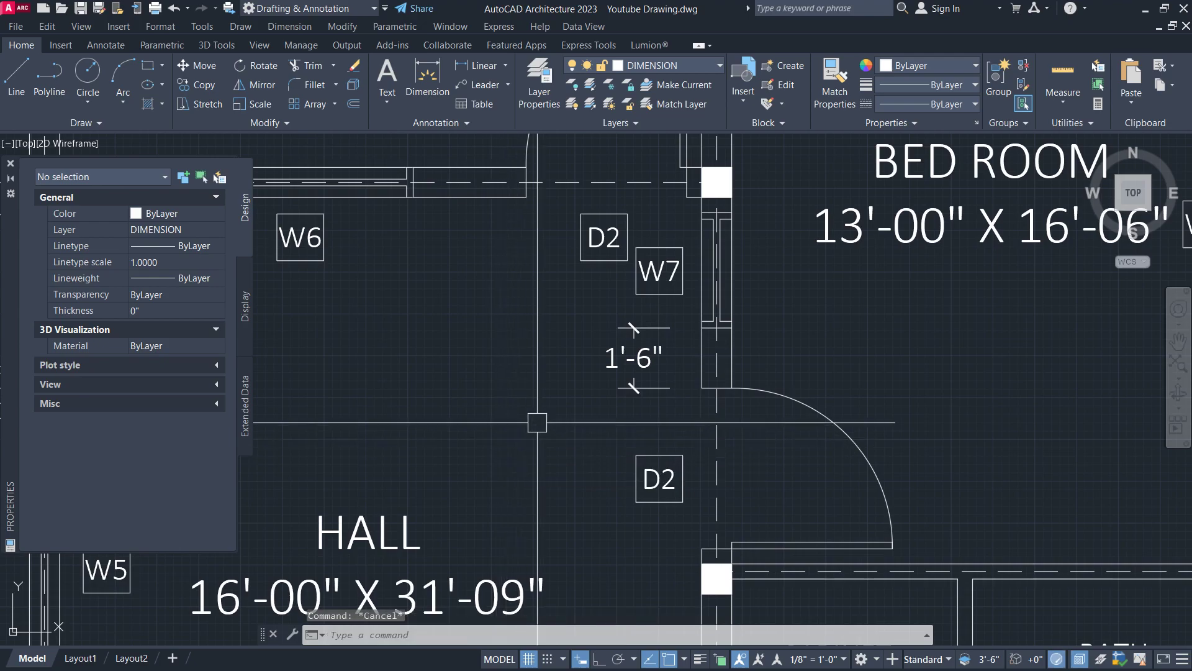
Step: Reselect the wall-piece dimension below W7, set its arrow size to 2" and deselect it
click(648, 305)
click(583, 403)
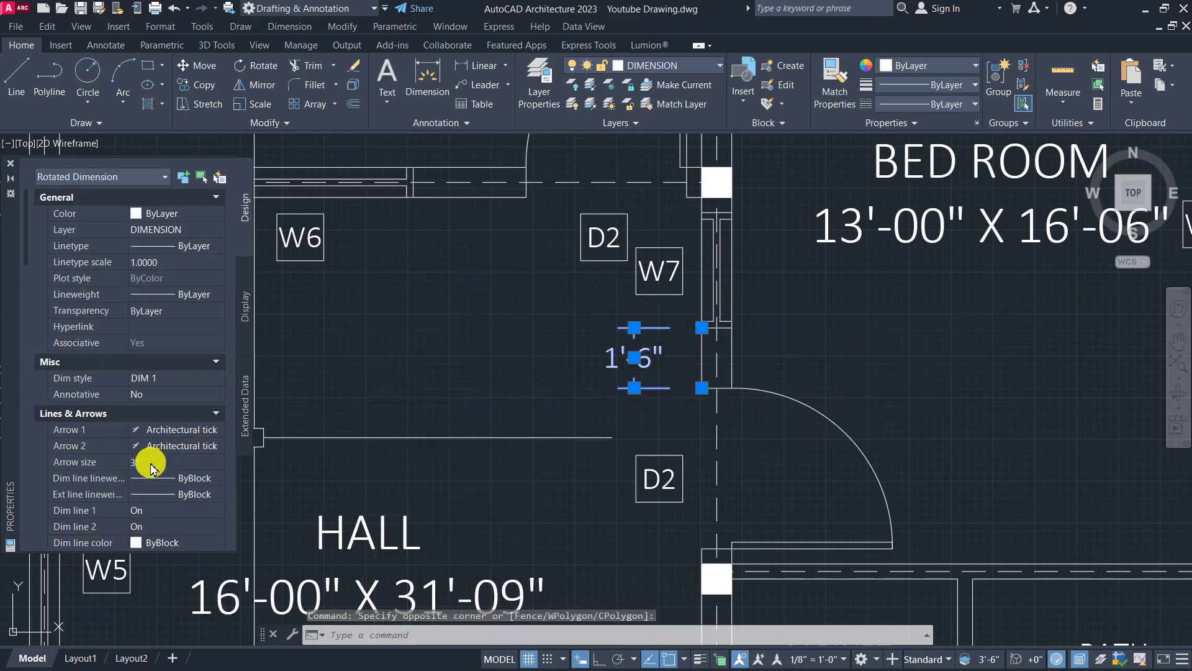
click(150, 462)
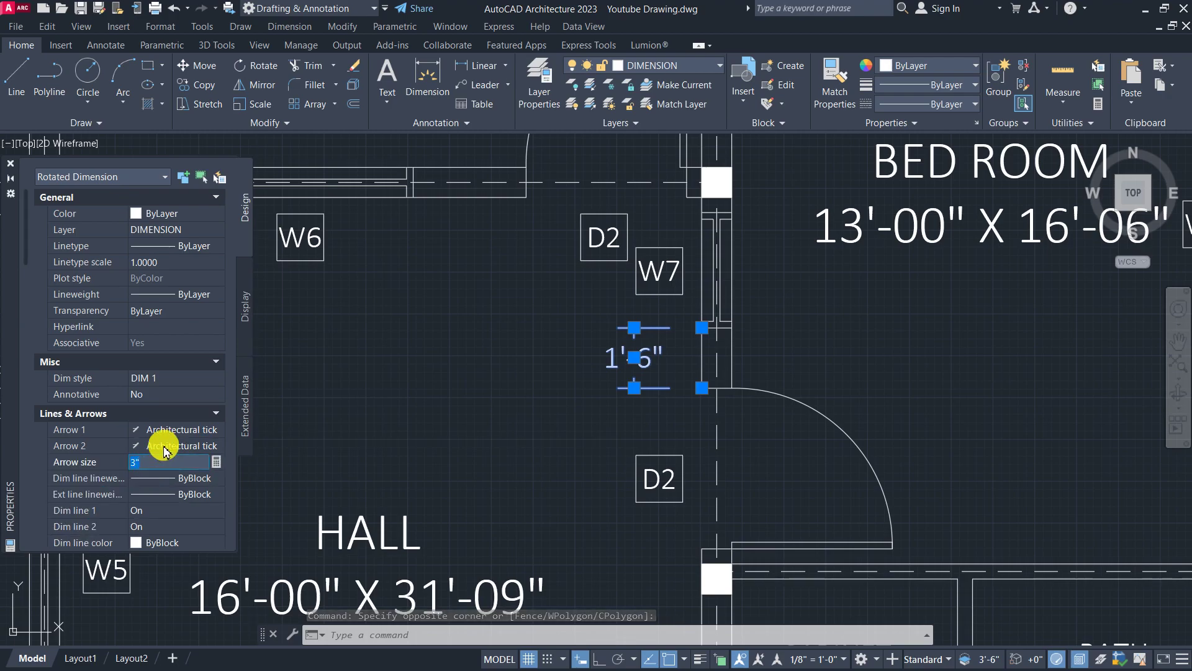
text(2)
key(Return)
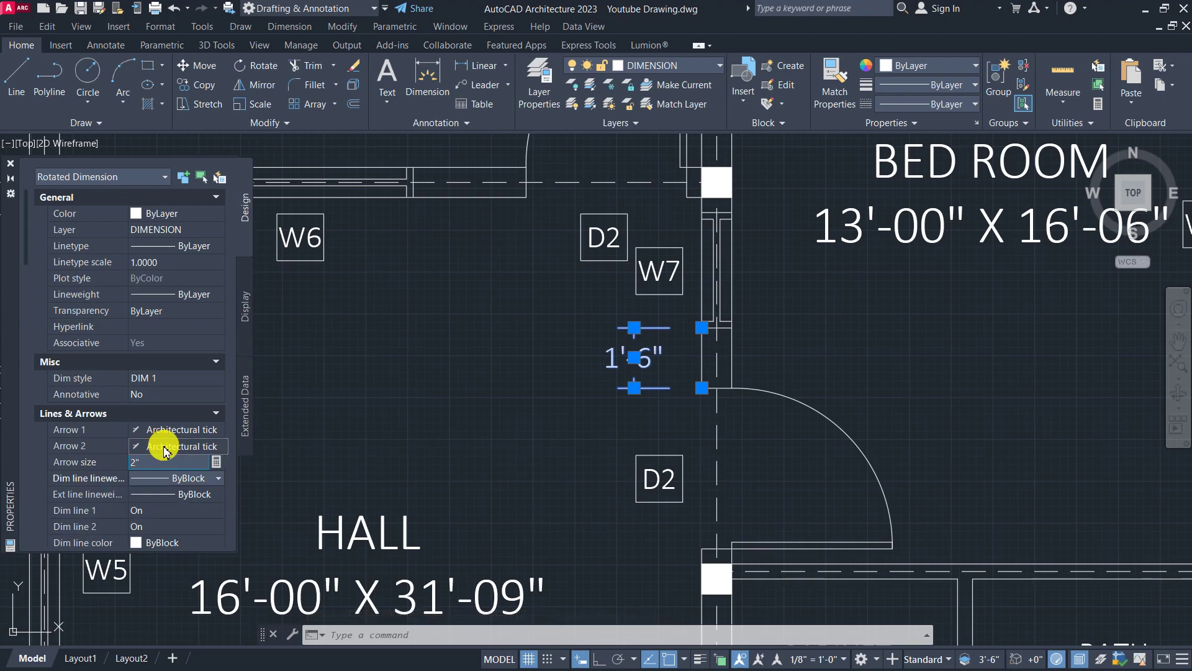
click(472, 353)
key(Escape)
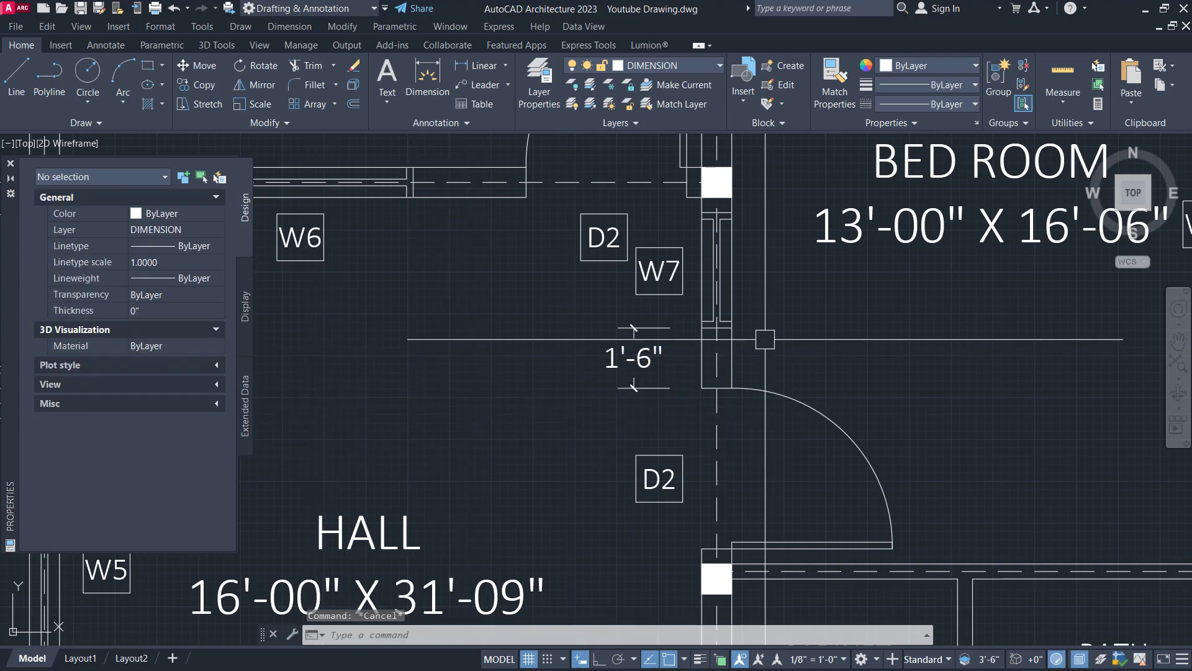
Step: Set the text height of the wall-piece dimension below W7 to 2"
scroll(461, 391, down, 2)
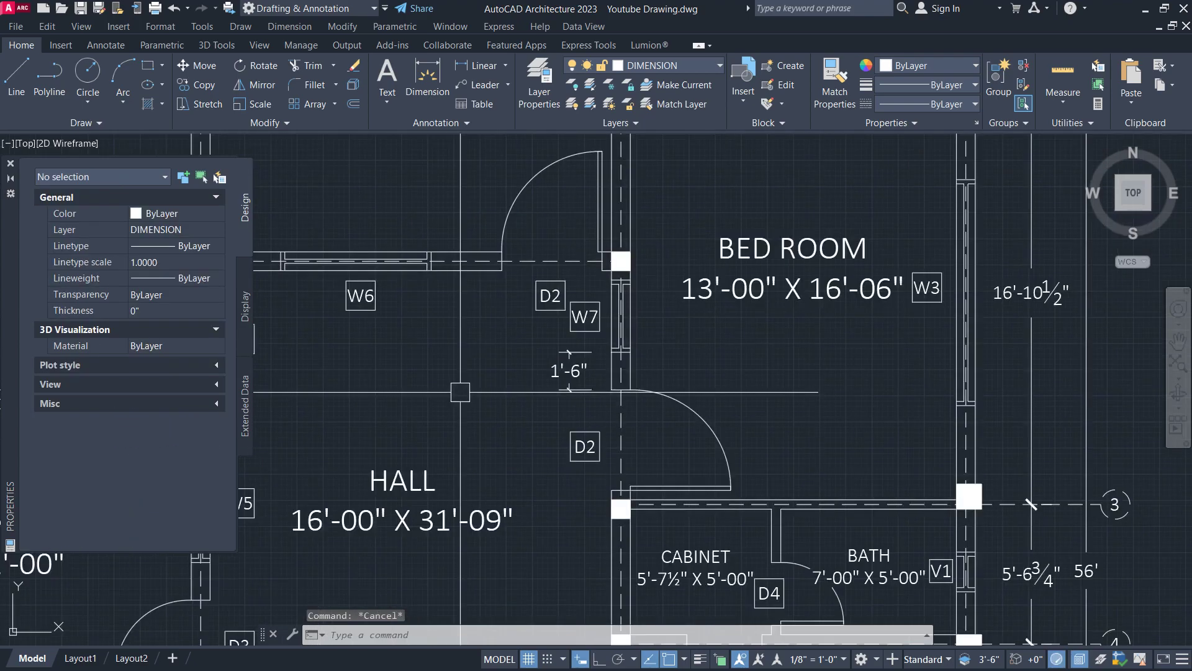
scroll(495, 379, up, 6)
scroll(657, 331, down, 4)
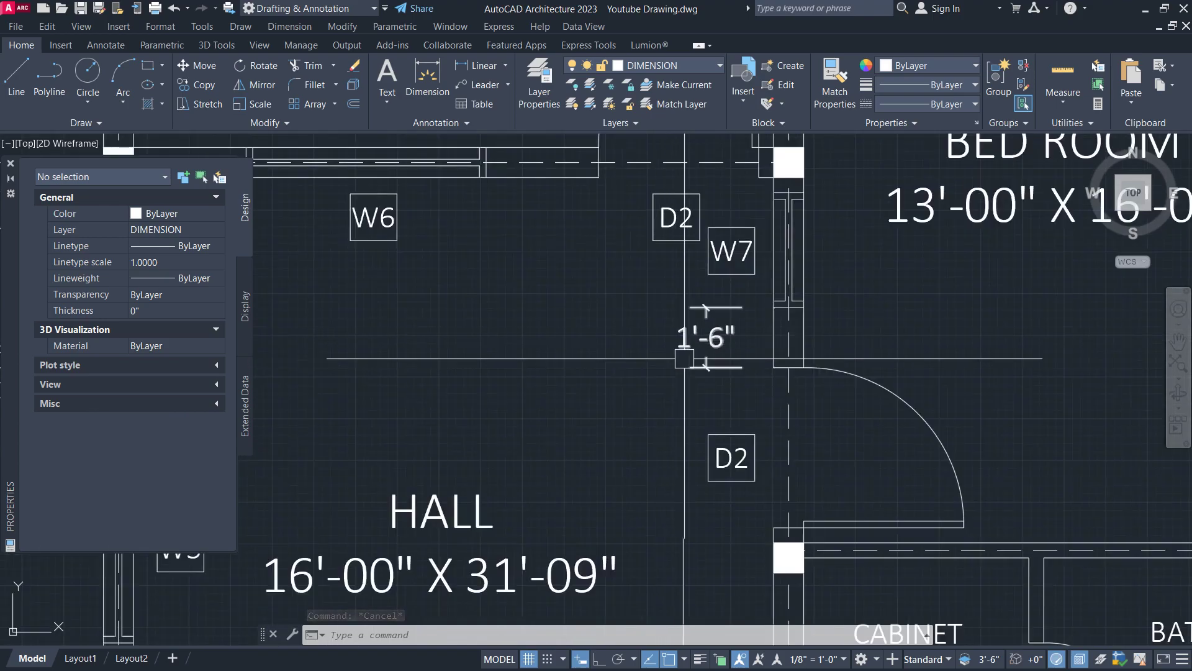
scroll(683, 338, down, 2)
scroll(709, 330, up, 5)
click(709, 330)
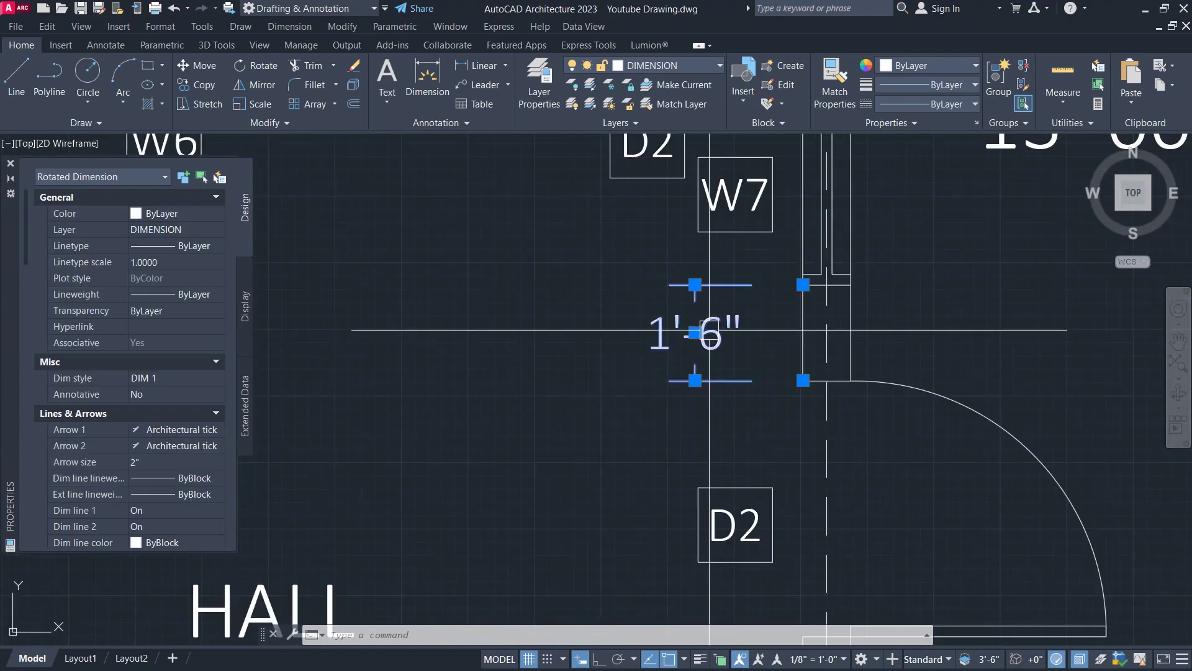
scroll(149, 412, down, 1)
scroll(150, 410, down, 5)
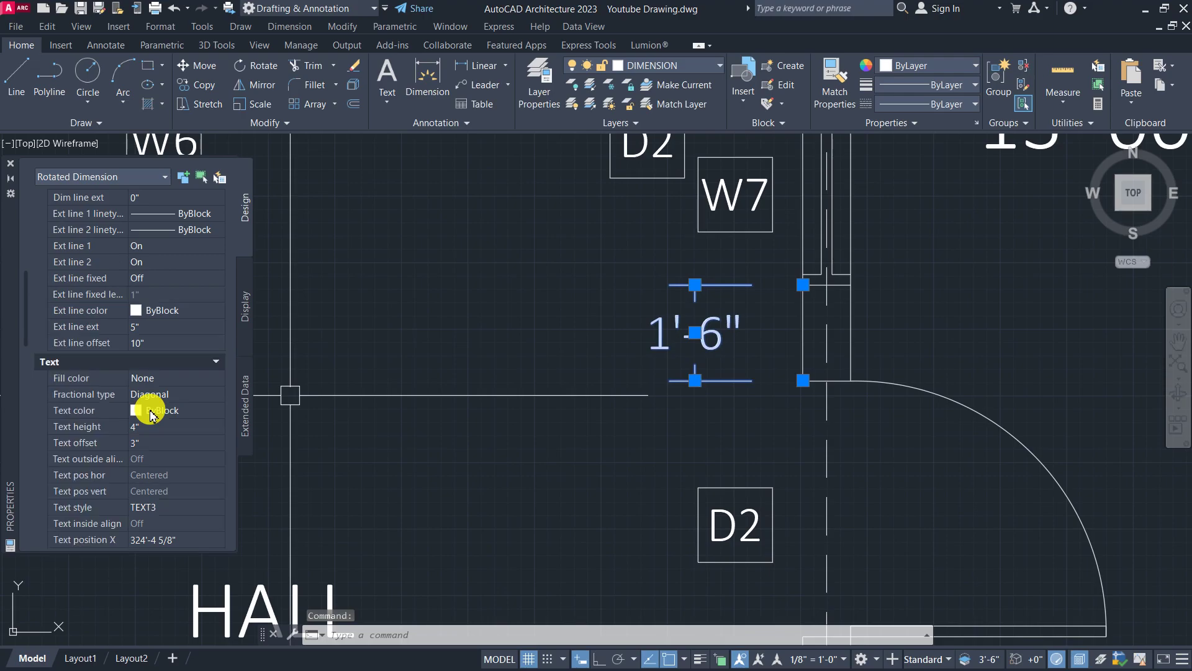
scroll(167, 394, down, 1)
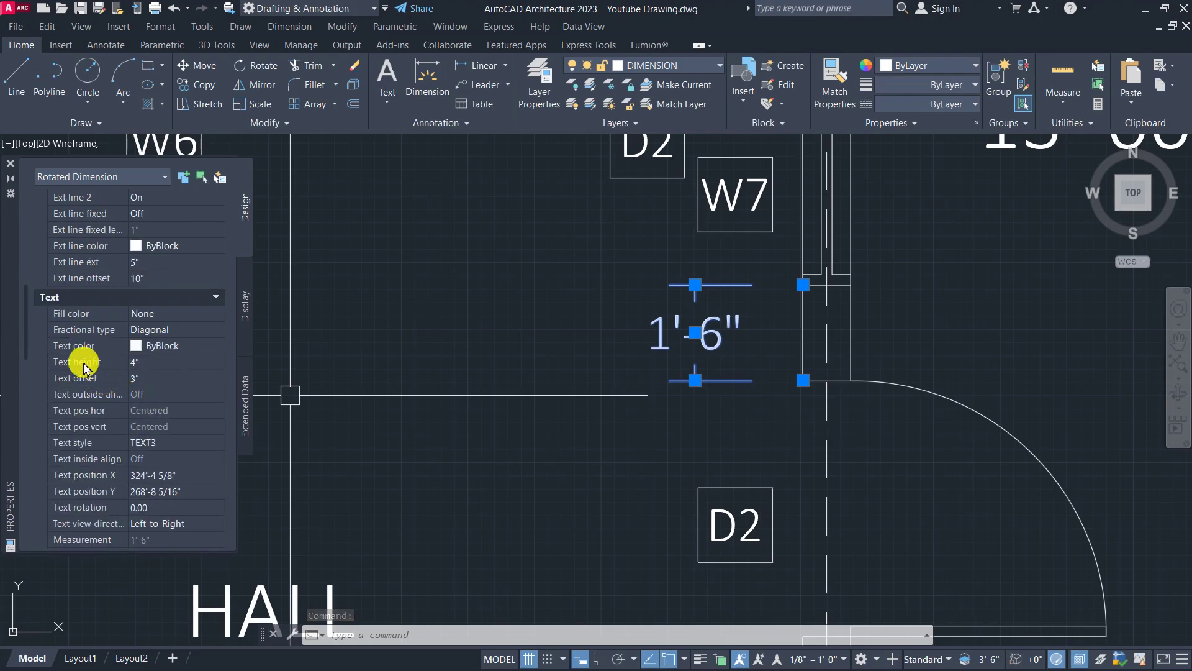
click(155, 361)
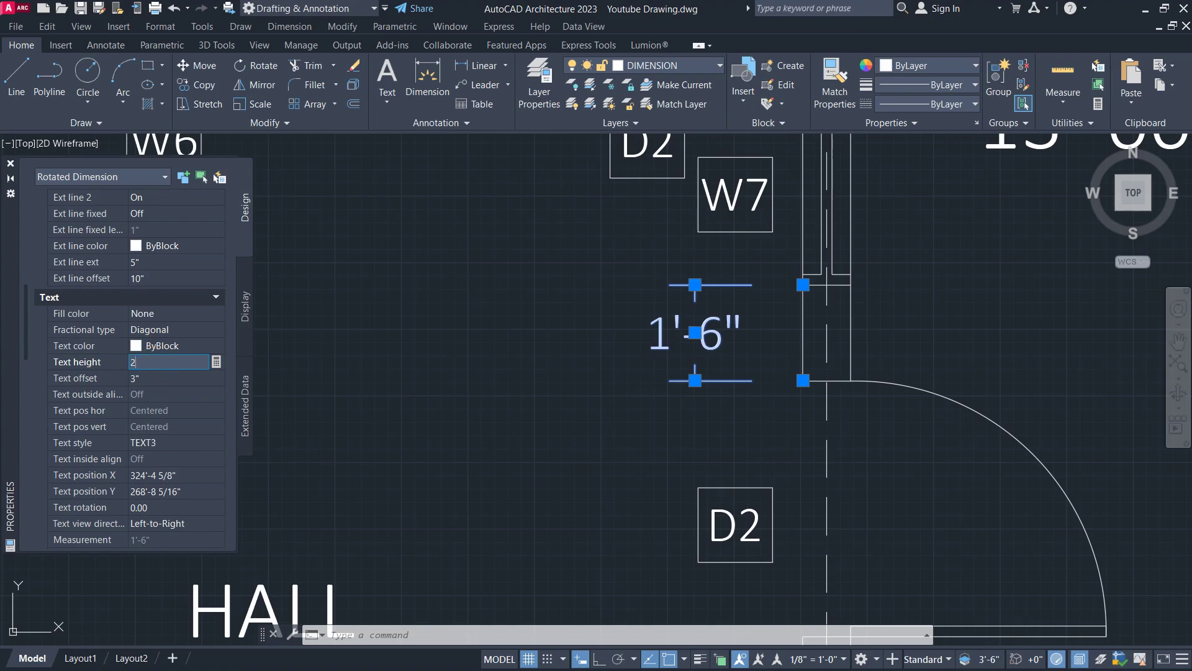
key(Tab)
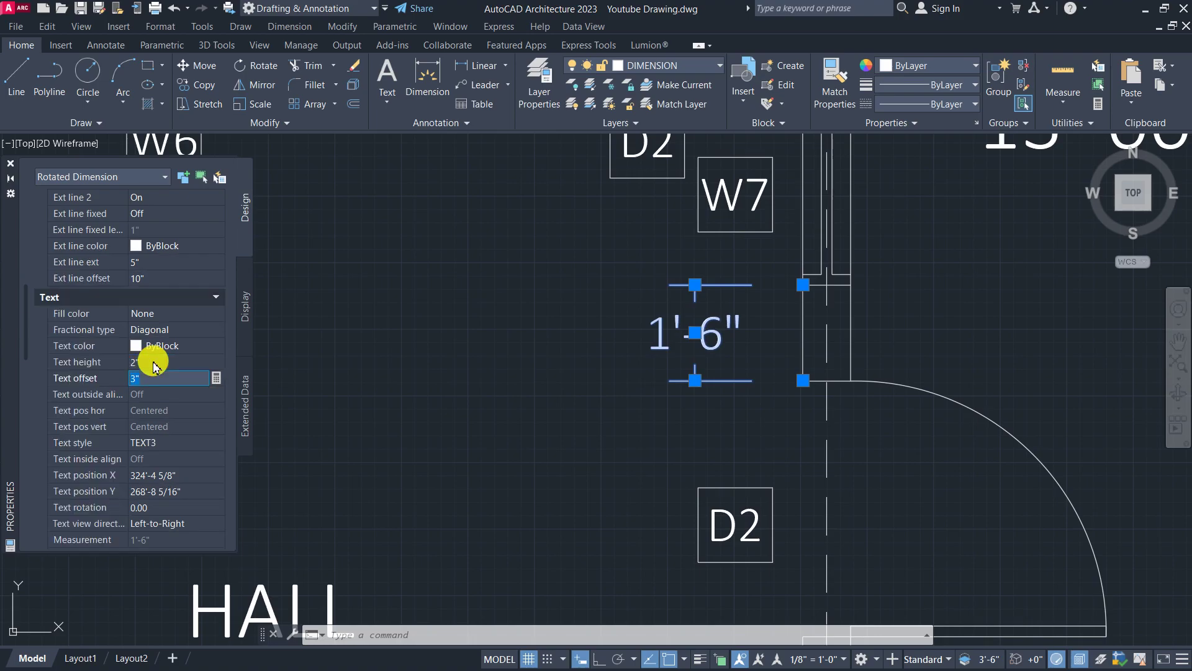
Step: Set the text height of the selected wall-piece dimension to 3" and close its properties
click(154, 362)
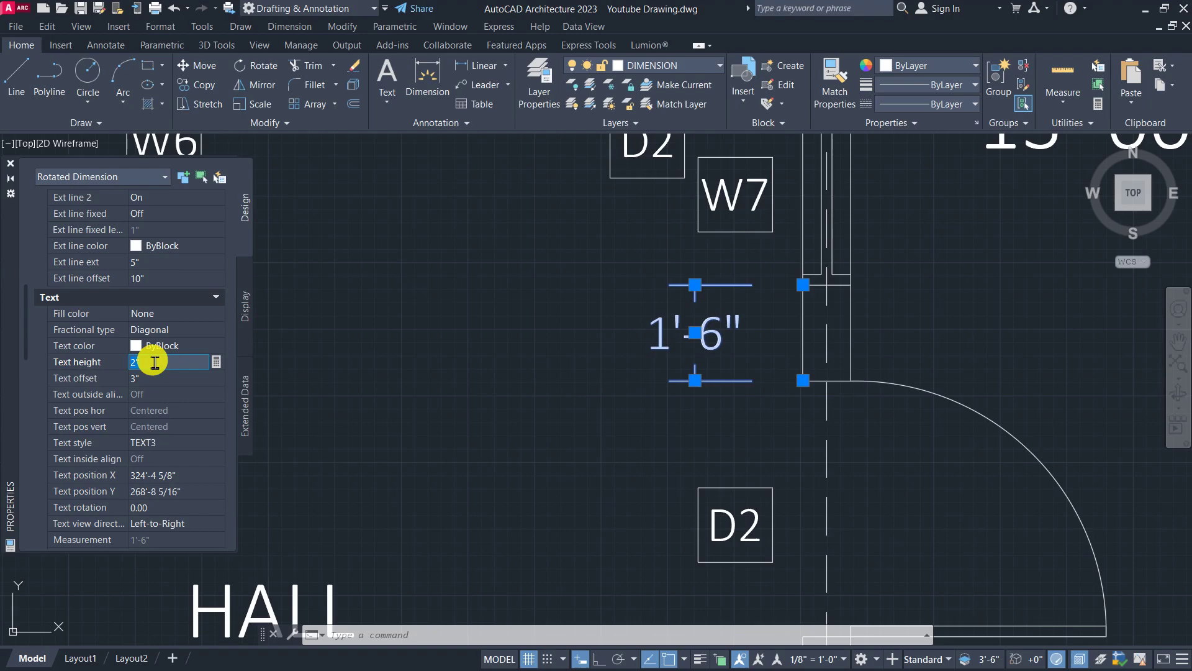
key(Tab)
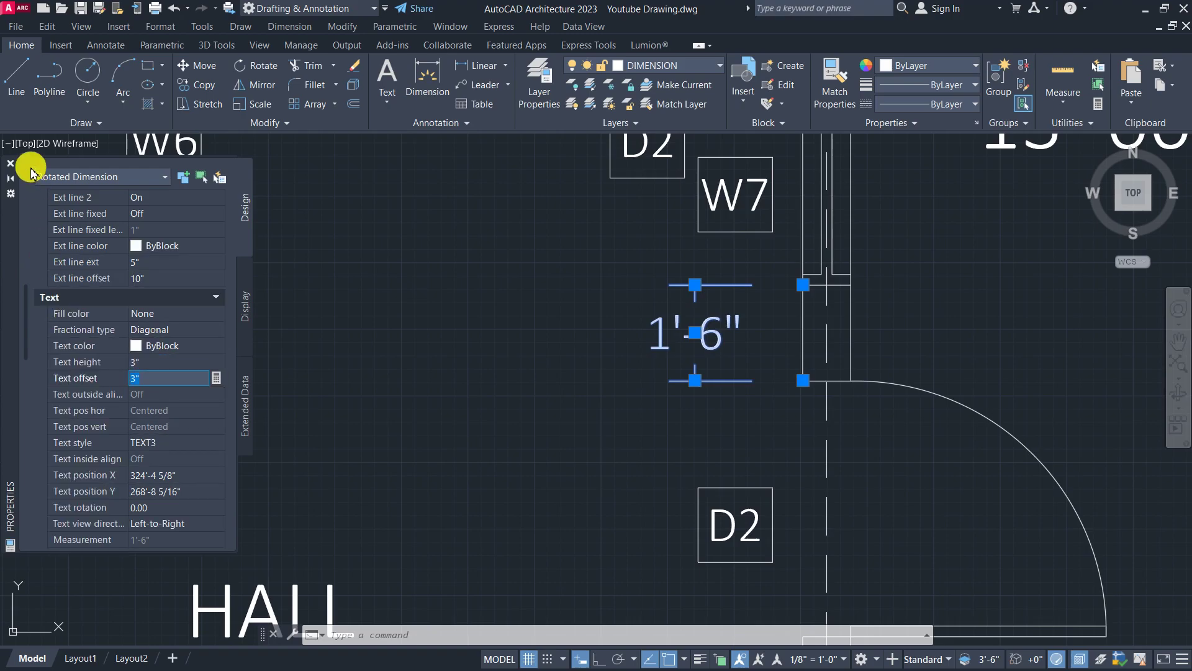
key(ctrl+1)
click(444, 396)
key(Escape)
key(Escape)
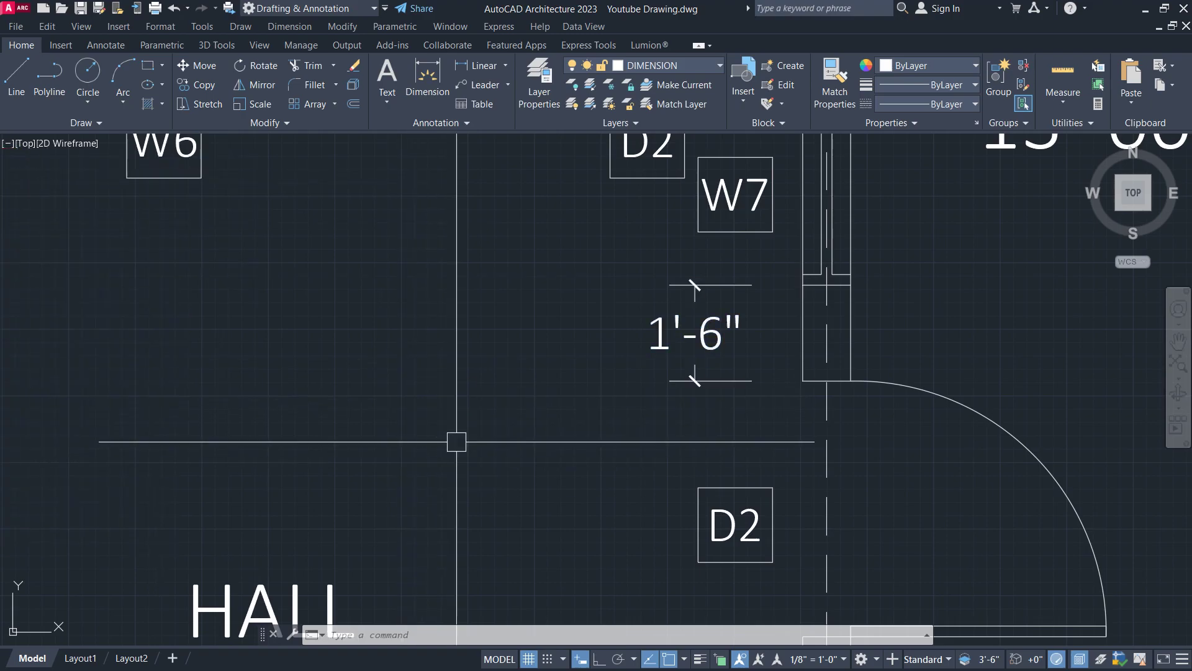
Step: Delete the wall-piece dimension between window W7 and bedroom door D2
scroll(647, 445, down, 3)
scroll(671, 427, up, 2)
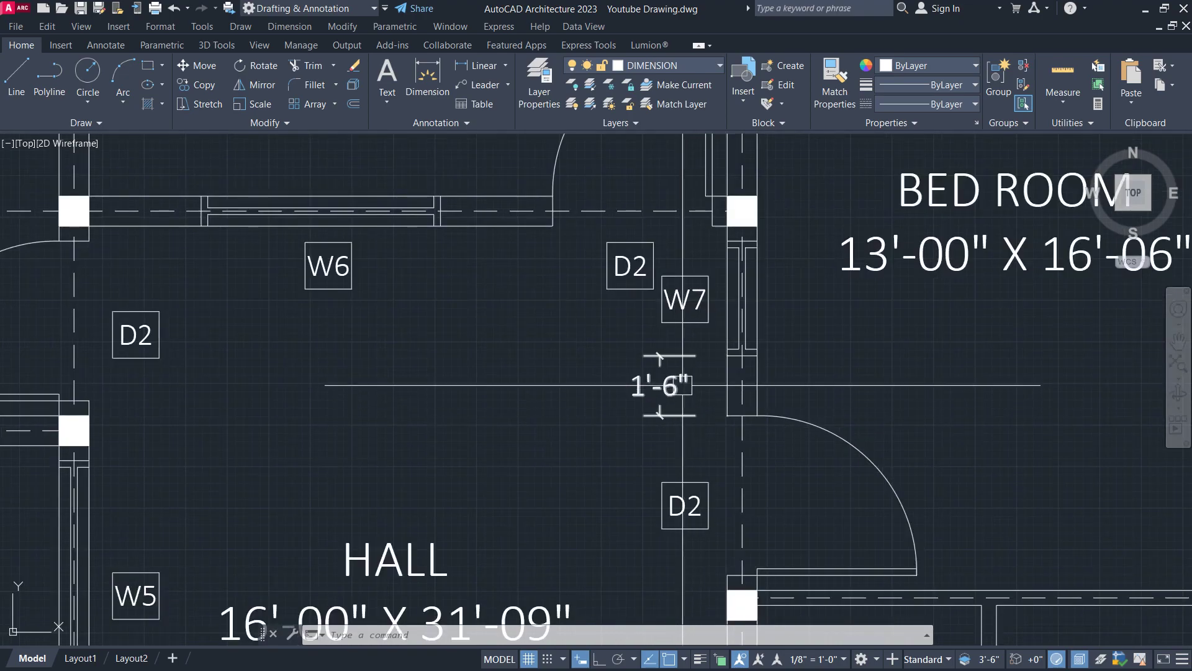
scroll(653, 339, down, 5)
scroll(662, 360, up, 7)
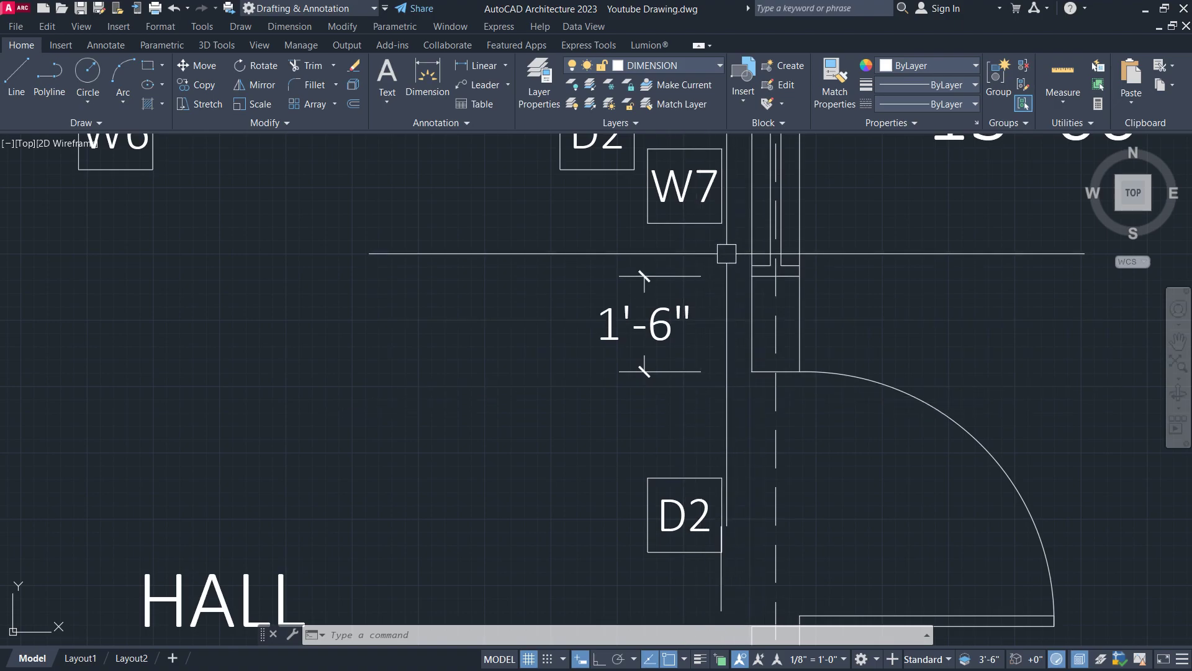
click(687, 250)
click(601, 381)
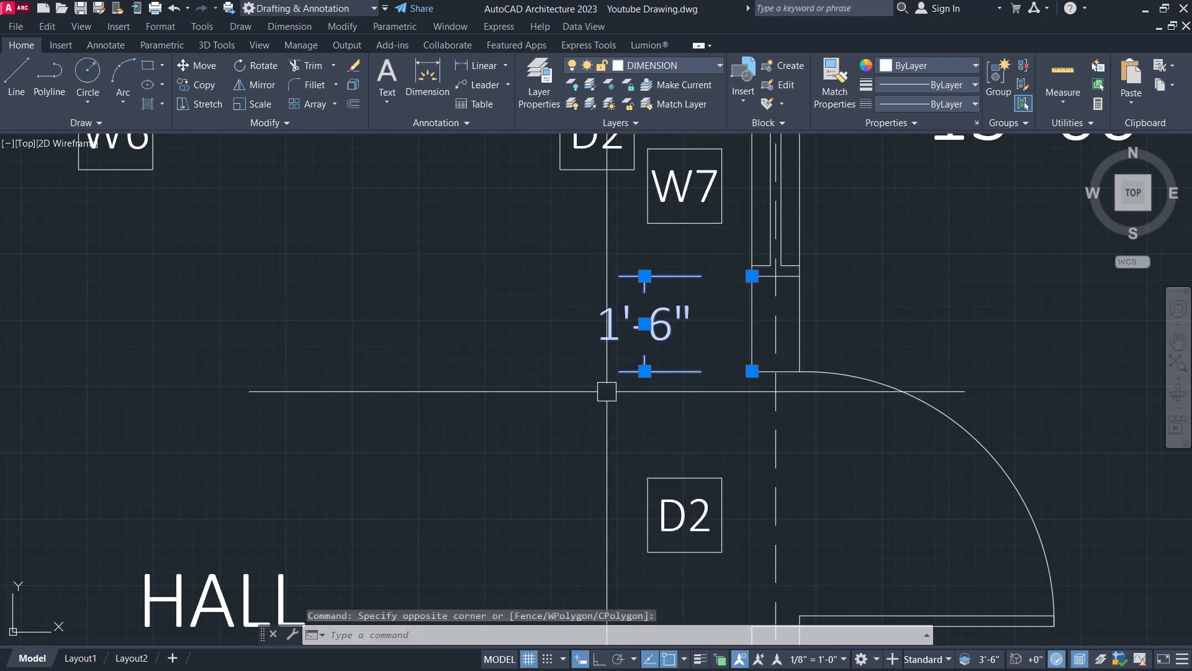
key(Delete)
scroll(741, 300, down, 8)
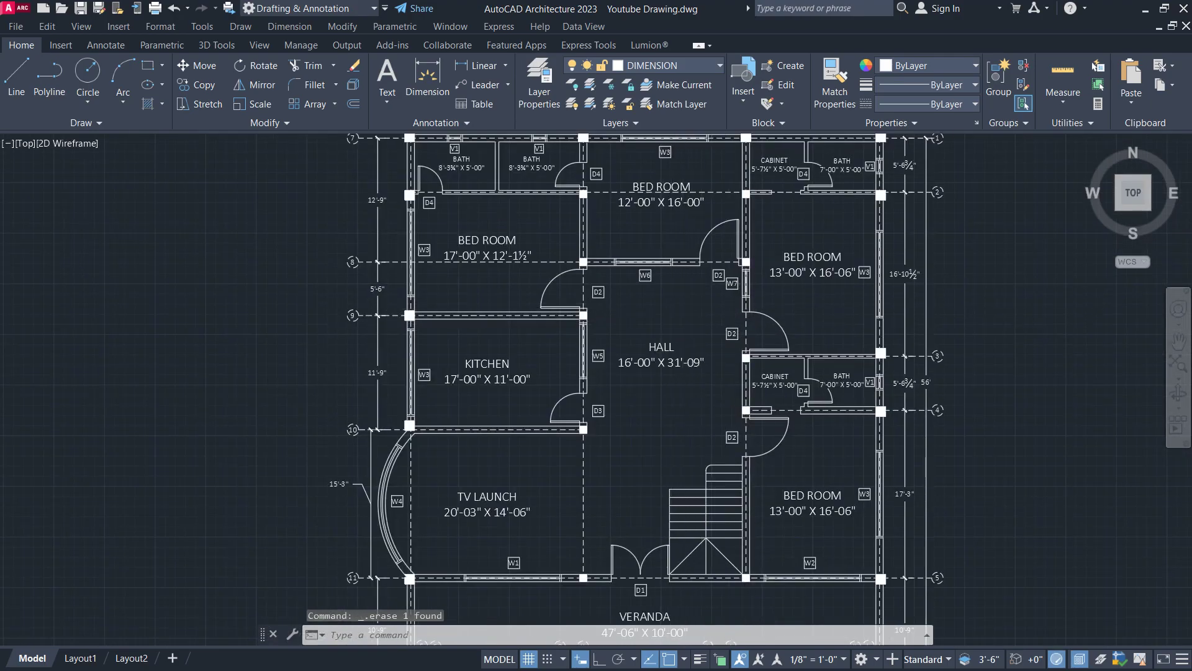
scroll(671, 292, down, 2)
middle_drag(675, 302, 639, 285)
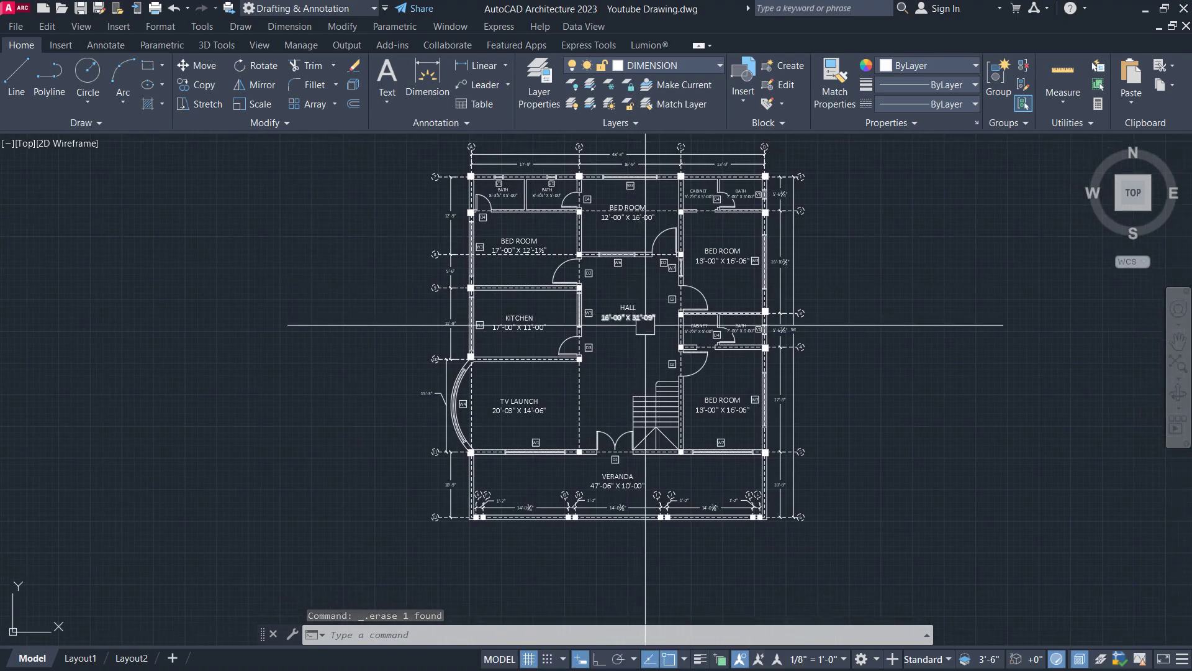